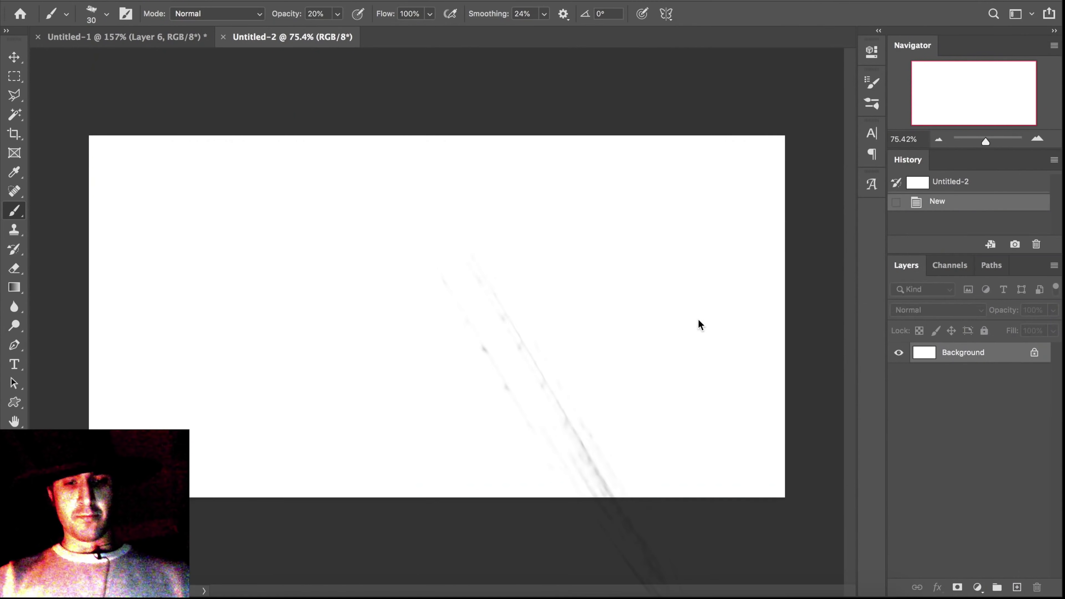
- Darken the white background with Levels by lowering the output white level to 40
key(ctrl+l)
drag(941, 430, 791, 426)
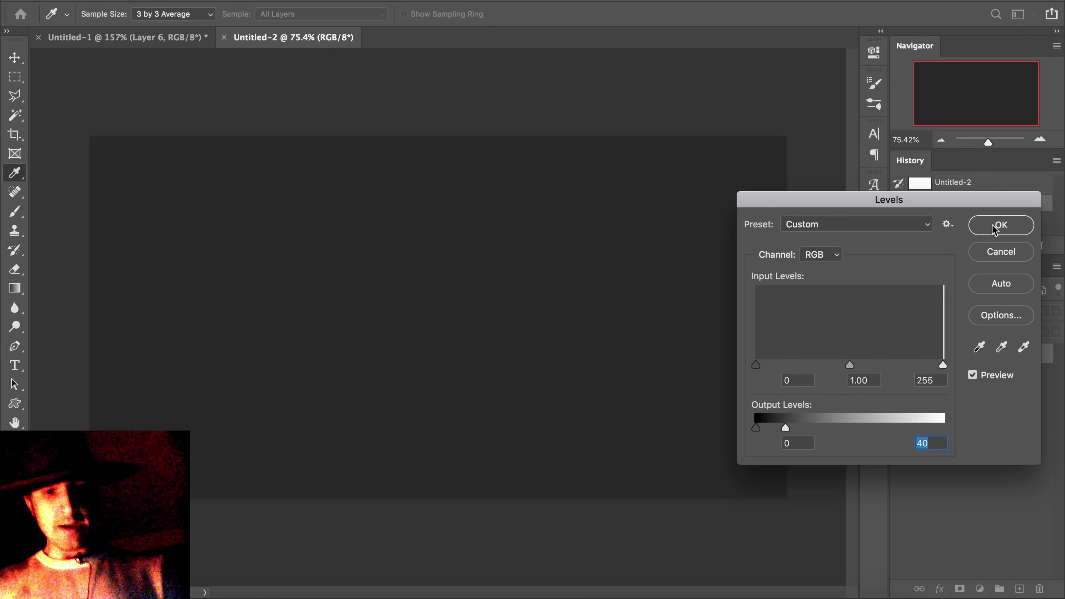
key(Return)
- Tint the background blue-violet with Color Balance, setting the midtones to -11, -14 and +7
key(ctrl+b)
drag(613, 179, 611, 180)
drag(619, 163, 613, 166)
click(626, 198)
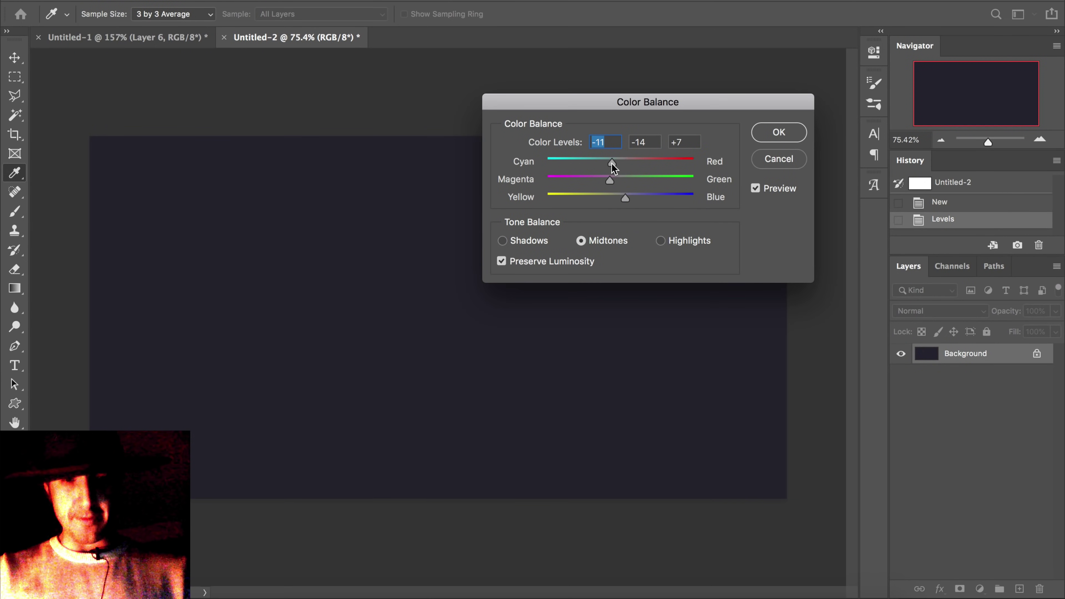
click(775, 131)
- Paint faint loose ground strokes across the lower canvas with the 35 px textured brush at 20% opacity
key(b)
right_click(520, 258)
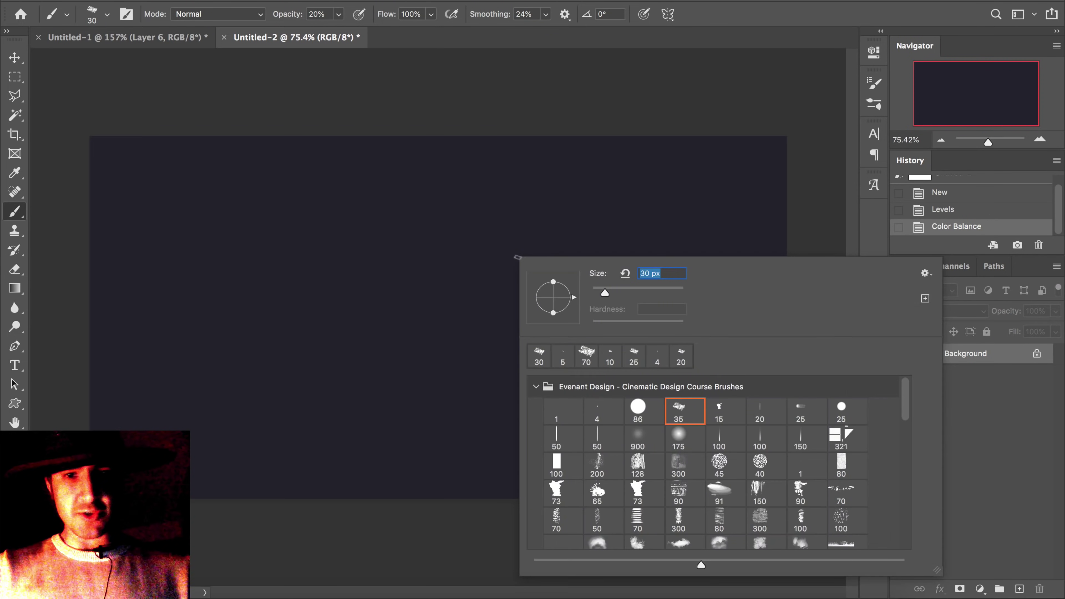
click(683, 407)
drag(457, 344, 513, 332)
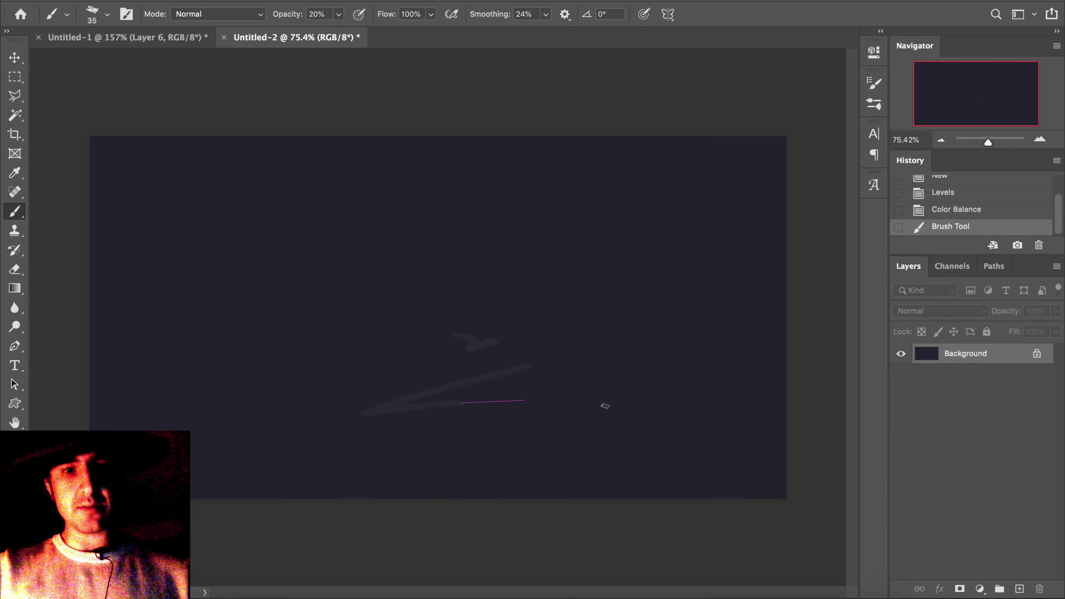
drag(649, 409, 549, 378)
scroll(533, 384, down, 5)
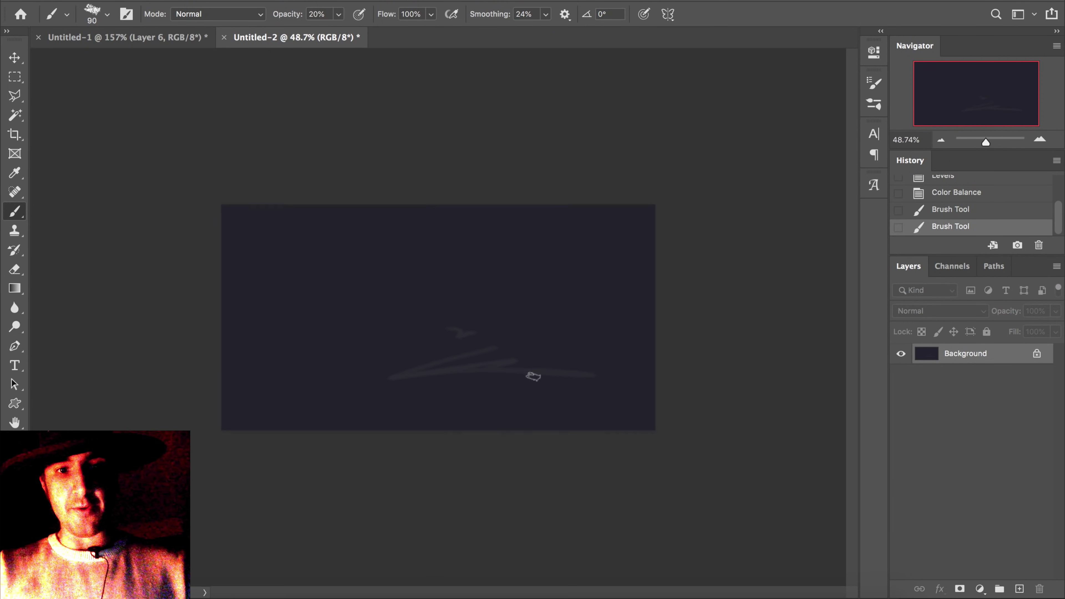
- Darken the image by lowering the Levels output white level and paint a faint ground stroke with the 90 px brush
key(ctrl+l)
drag(943, 428, 857, 429)
click(992, 233)
drag(557, 346, 644, 377)
scroll(499, 357, up, 1)
scroll(495, 352, up, 5)
- Switch to the round speckled 40 px brush preset, set its opacity to 100% and reduce its size to 25 px
right_click(567, 375)
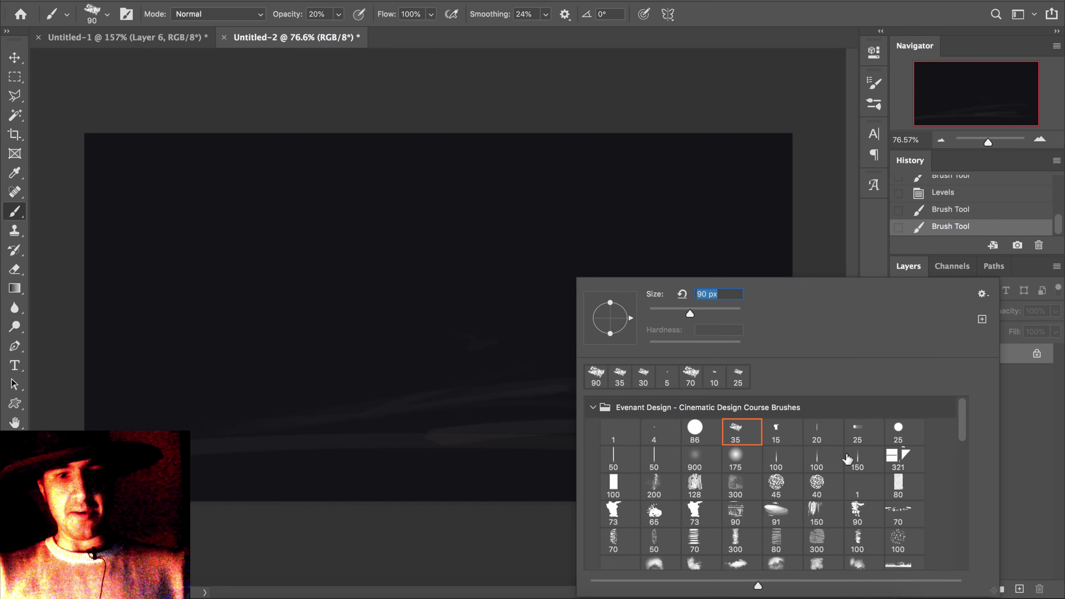
double_click(822, 484)
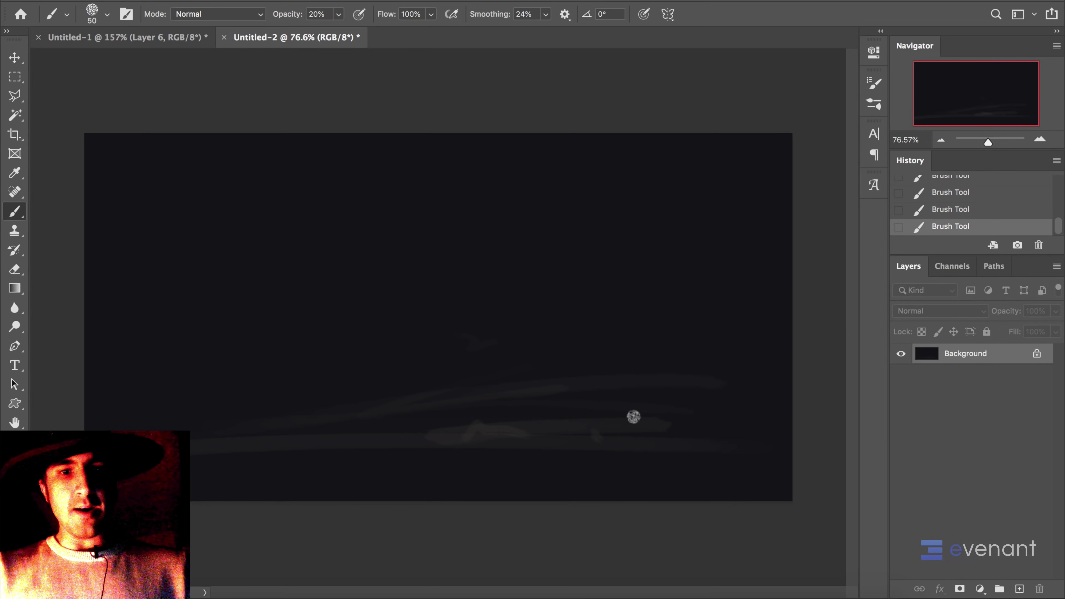
key(0)
mouse_move(562, 420)
mouse_down()
mouse_move(625, 434)
mouse_move(638, 408)
mouse_move(600, 395)
mouse_up()
key(super+z)
click(601, 420)
key(bracketleft)
key(bracketleft)
key(bracketleft)
key(bracketleft)
key(bracketleft)
- Paint thin horizontal ground strokes across the middle of the lower canvas, sampling tones from the existing strokes
mouse_move(564, 405)
mouse_down()
mouse_move(290, 409)
mouse_move(308, 408)
mouse_up()
mouse_move(537, 417)
mouse_down()
mouse_move(407, 418)
mouse_move(507, 409)
mouse_up()
alt+click(506, 405)
drag(588, 400, 364, 402)
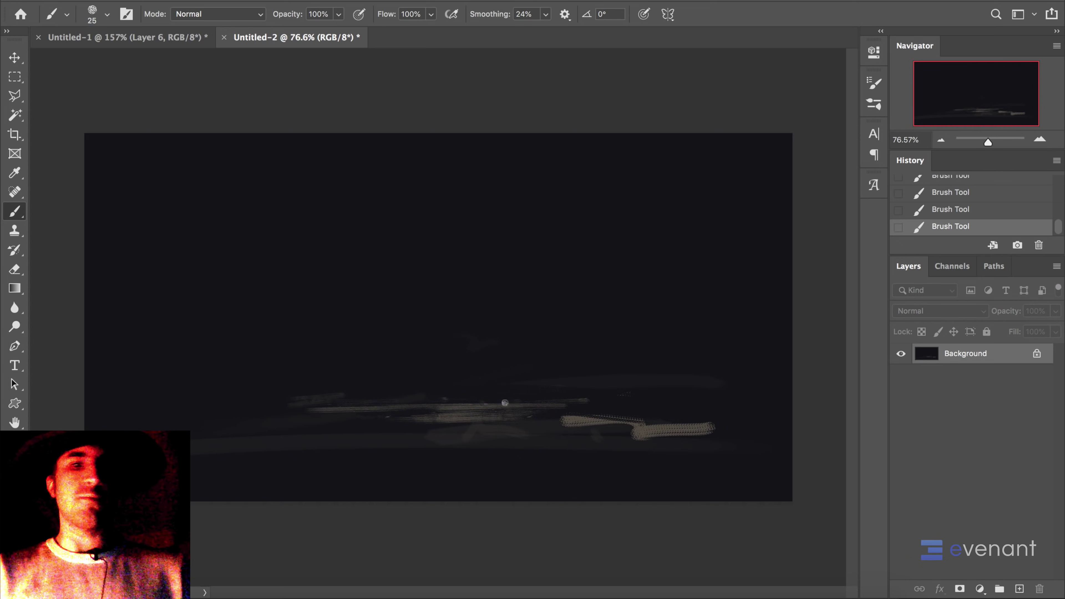
mouse_move(517, 403)
mouse_down()
mouse_move(390, 404)
mouse_move(402, 397)
mouse_up()
- Sample a ground tone, adjust its hue in the Color Picker and paint short strokes on the middle of the ground
key(n)
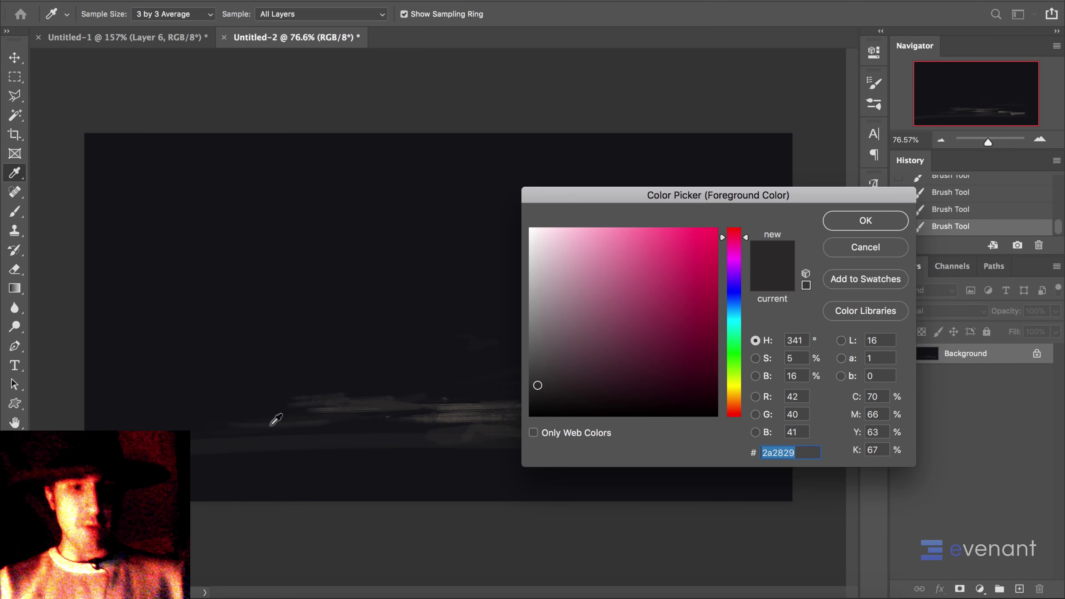
alt+click(456, 416)
drag(735, 401, 735, 394)
click(860, 223)
drag(451, 427, 431, 433)
drag(522, 415, 437, 420)
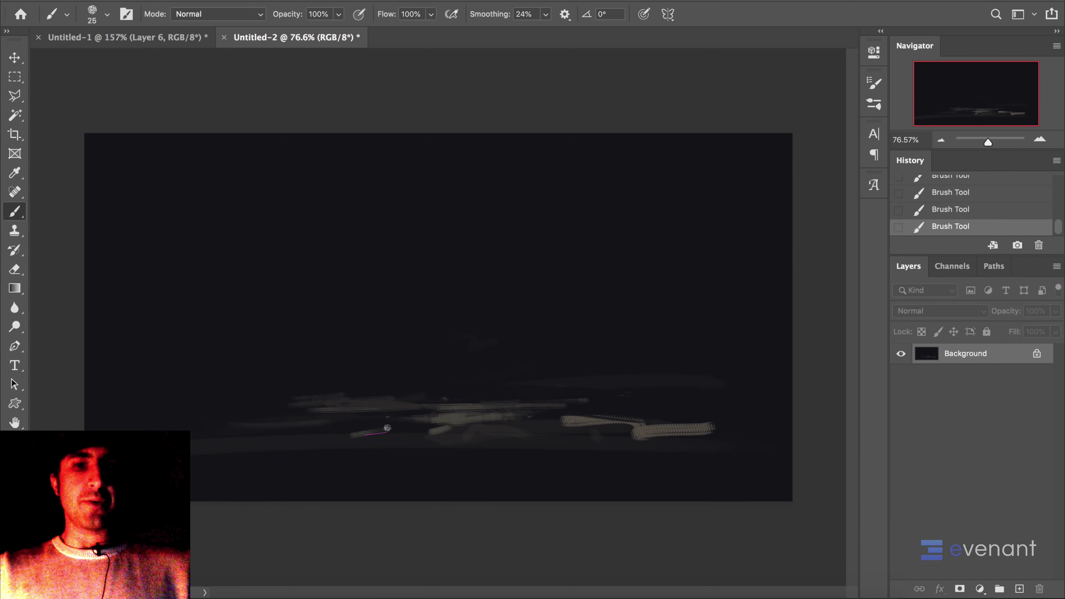
- Fill the foreground with broad horizontal ground strokes, enlarging the speckled brush to 50 px
drag(373, 429, 481, 437)
mouse_move(295, 435)
mouse_down()
mouse_move(506, 436)
mouse_move(614, 450)
mouse_up()
key(bracketright)
mouse_move(492, 435)
mouse_down()
mouse_move(507, 466)
mouse_move(435, 460)
mouse_move(205, 481)
mouse_move(256, 450)
mouse_up()
- Flip the canvas horizontally and extend the ground strokes toward the canvas edge with faint marks above them
key(super+f)
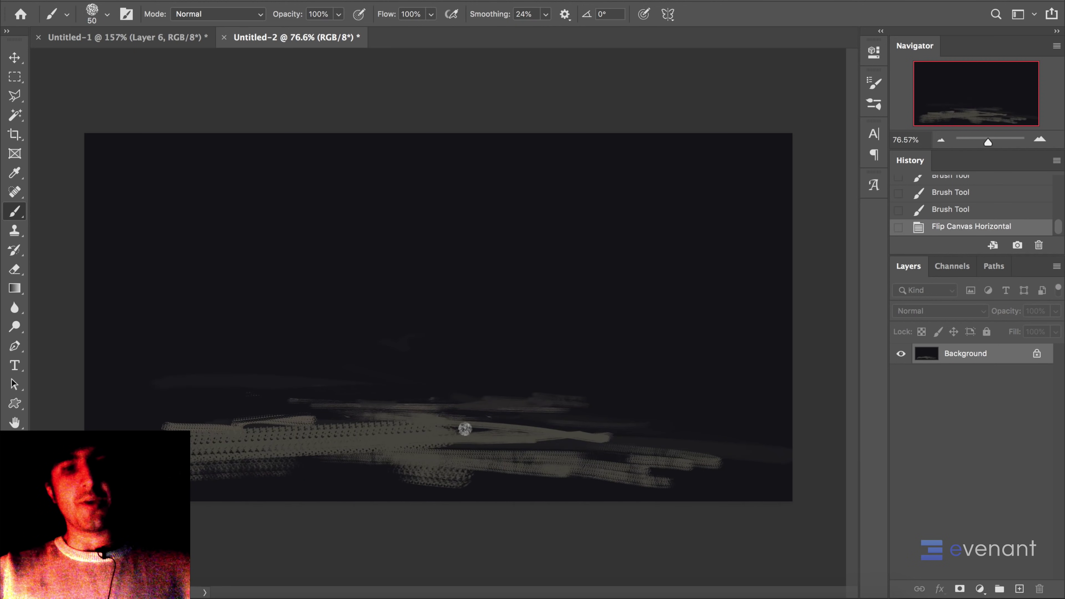
mouse_move(168, 433)
mouse_down()
mouse_move(90, 432)
mouse_move(242, 423)
mouse_move(276, 391)
mouse_up()
drag(229, 362, 229, 312)
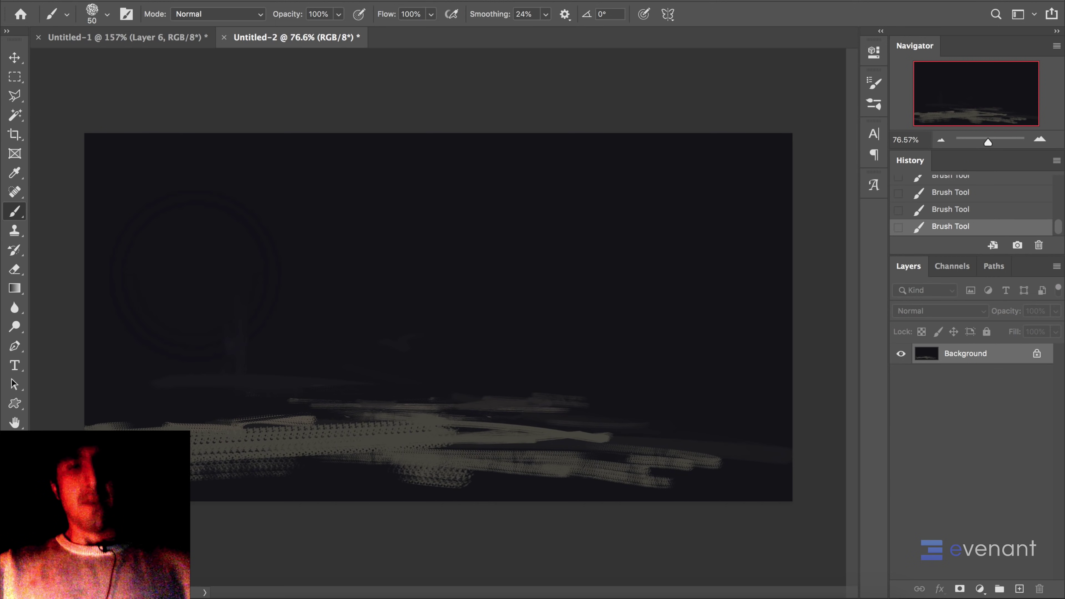
- Choose a dark blue foreground colour and paint patches of background sky with an enlarged speckled brush
key(n)
drag(578, 397, 592, 390)
click(844, 226)
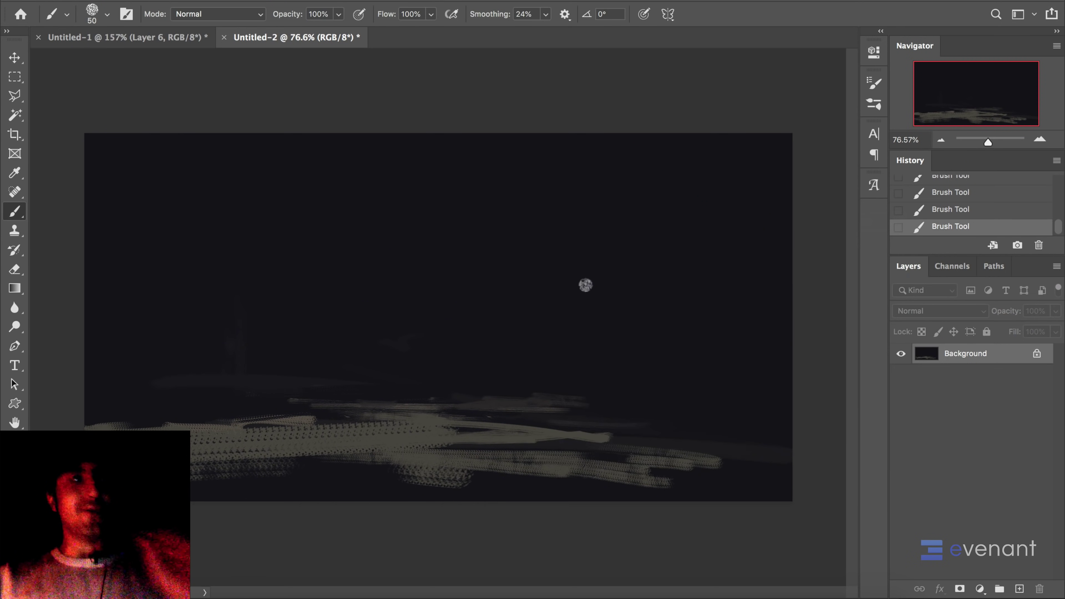
mouse_move(588, 275)
mouse_down()
mouse_move(589, 142)
mouse_move(581, 302)
mouse_up()
key(])
key(])
key(])
key(])
key(])
key(])
key(])
key(])
drag(513, 260, 499, 180)
mouse_move(314, 204)
mouse_down()
mouse_move(280, 73)
mouse_move(259, 253)
mouse_up()
- Enlarge the speckled brush further and spread the dark blue texture across the upper canvas
key(])
key(])
key(])
key(])
drag(222, 147, 170, 360)
mouse_move(171, 360)
mouse_down()
mouse_move(309, 306)
mouse_move(420, 92)
mouse_up()
mouse_move(421, 92)
mouse_down()
mouse_move(543, 371)
mouse_move(630, 297)
mouse_move(714, 179)
mouse_up()
- Reduce the brush to 125 px and paint a dark vertical tree trunk through the blue patch
key(bracketleft)
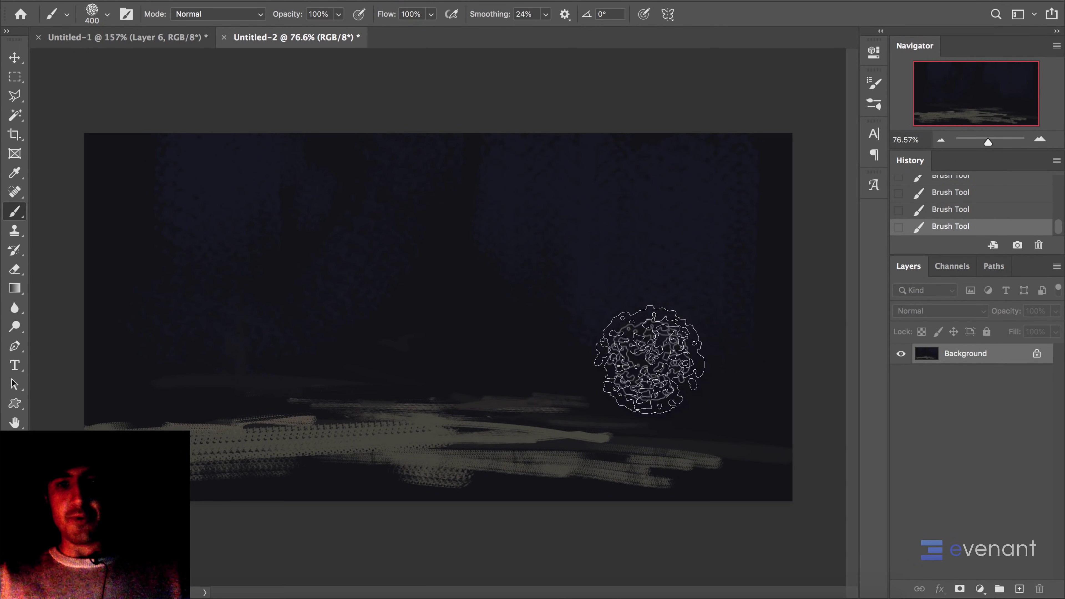
key([)
key([)
key([)
key([)
key([)
mouse_move(641, 235)
mouse_down()
mouse_move(650, 385)
mouse_move(634, 232)
mouse_move(643, 106)
mouse_move(628, 341)
mouse_up()
- Sample a dark tone, adjust it in the Color Picker and paint dark shapes along the base of the trees
alt+click(671, 387)
drag(672, 387, 559, 369)
click(12, 487)
click(572, 404)
click(839, 225)
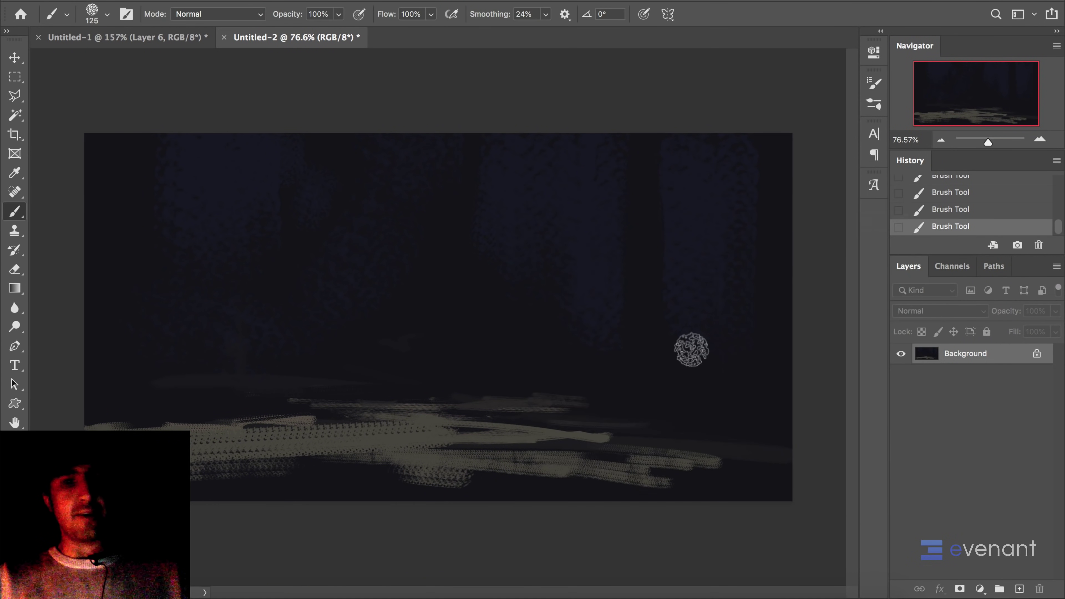
mouse_move(685, 347)
mouse_down()
mouse_move(659, 378)
mouse_move(709, 392)
mouse_up()
- Paint another dark tree trunk near the canvas centre and bring the brush size to 100 px
mouse_move(545, 381)
mouse_down()
mouse_move(553, 176)
mouse_move(485, 150)
mouse_up()
key(bracketright)
key(bracketright)
key(bracketright)
key(bracketright)
key(bracketright)
key(bracketleft)
key(bracketleft)
key(bracketleft)
key(bracketleft)
key(bracketleft)
key(bracketleft)
- Darken the midtones with Levels by setting the gamma to 0.76
key(ctrl+l)
drag(852, 366, 866, 365)
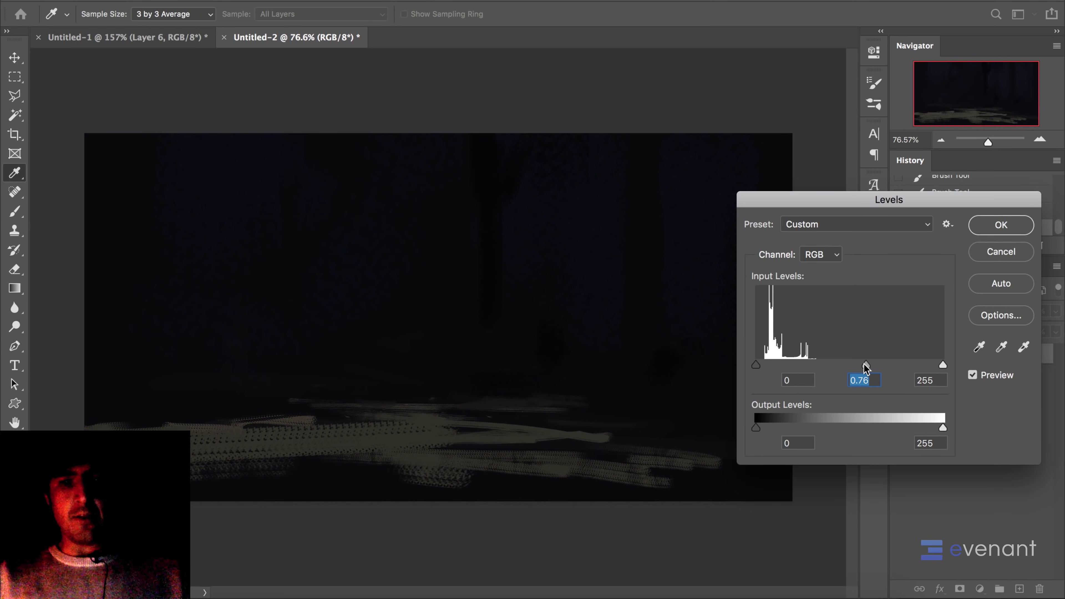
click(1012, 226)
- Thicken the central dark trunk and paint another dark trunk beside it with a sampled dark colour
drag(501, 287, 492, 303)
drag(471, 179, 509, 196)
alt+click(486, 201)
drag(389, 140, 389, 326)
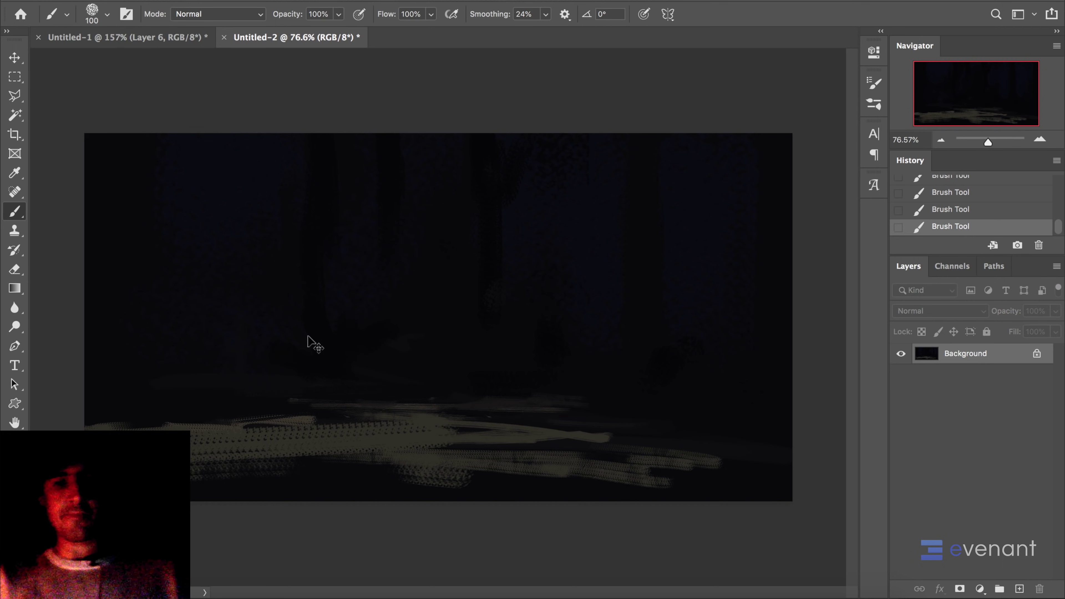
- Warm the whole image with Color Balance by shifting the midtones toward red
key(ctrl+b)
drag(619, 163, 634, 163)
click(779, 130)
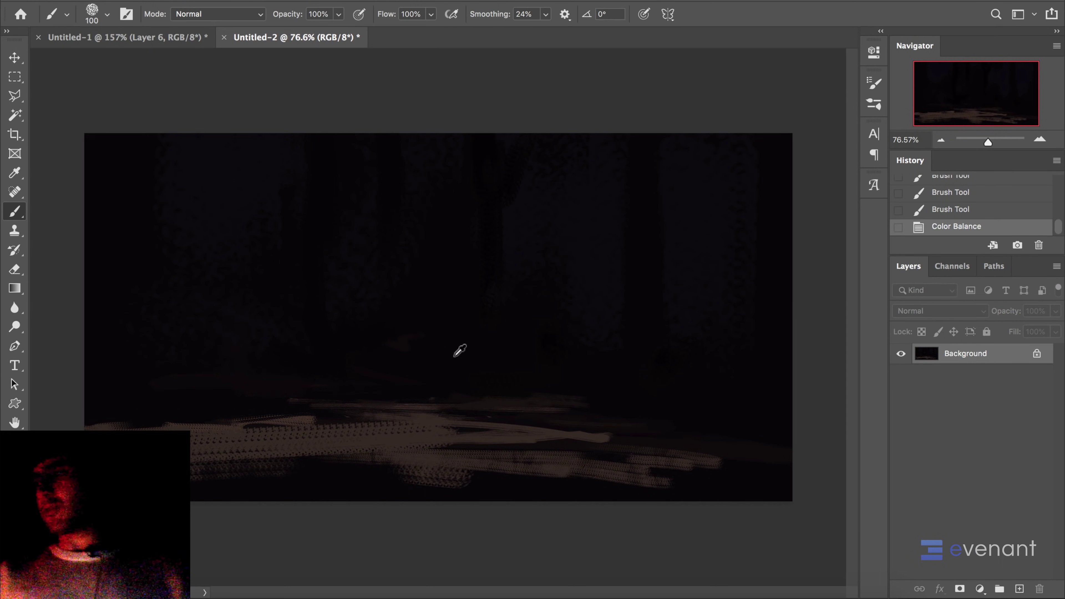
- Sample the brown ground colour, reduce the brush to 40 px and paint short strokes into the foreground
alt+click(419, 438)
key([)
key([)
key([)
key([)
drag(341, 457, 364, 461)
drag(367, 465, 393, 461)
- Paint a tall brown tree trunk from the upper canvas edge to the ground with a flared root base
mouse_move(431, 400)
mouse_down()
mouse_move(450, 404)
mouse_move(381, 406)
mouse_move(333, 376)
mouse_move(349, 309)
mouse_move(349, 140)
mouse_move(337, 310)
mouse_move(345, 111)
mouse_move(343, 307)
mouse_up()
mouse_move(345, 256)
mouse_down()
mouse_move(354, 371)
mouse_move(355, 198)
mouse_move(355, 214)
mouse_up()
drag(357, 127, 353, 249)
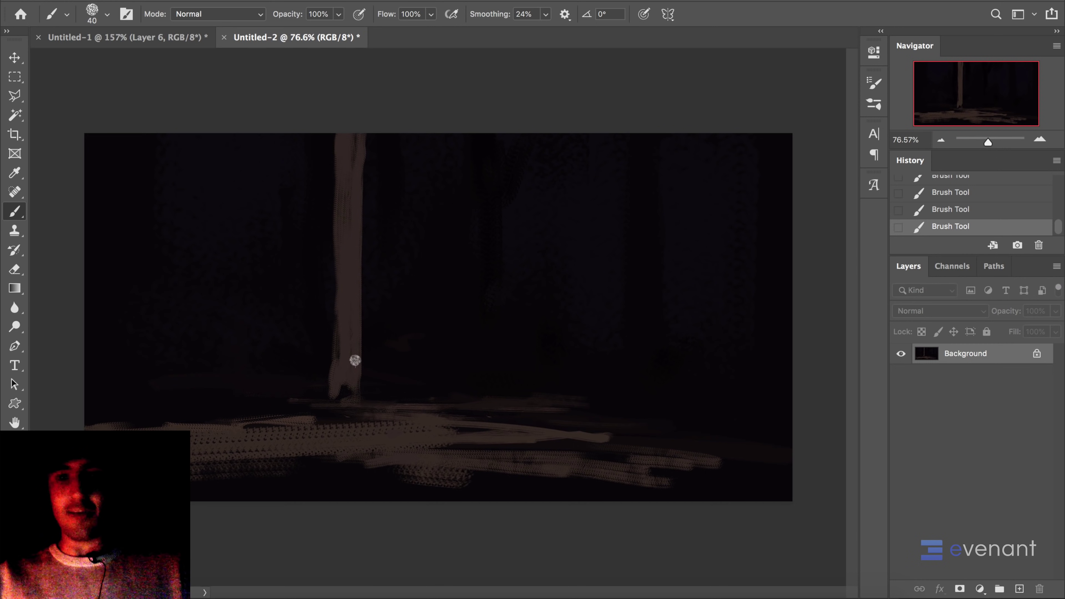
mouse_move(355, 346)
mouse_down()
mouse_move(360, 217)
mouse_move(376, 397)
mouse_move(356, 372)
mouse_move(401, 406)
mouse_move(354, 391)
mouse_move(316, 415)
mouse_move(331, 414)
mouse_move(295, 423)
mouse_move(326, 420)
mouse_up()
- Set the foreground colour to the lighter brown #4c392e and flip the canvas horizontally
key(n)
drag(743, 415, 744, 406)
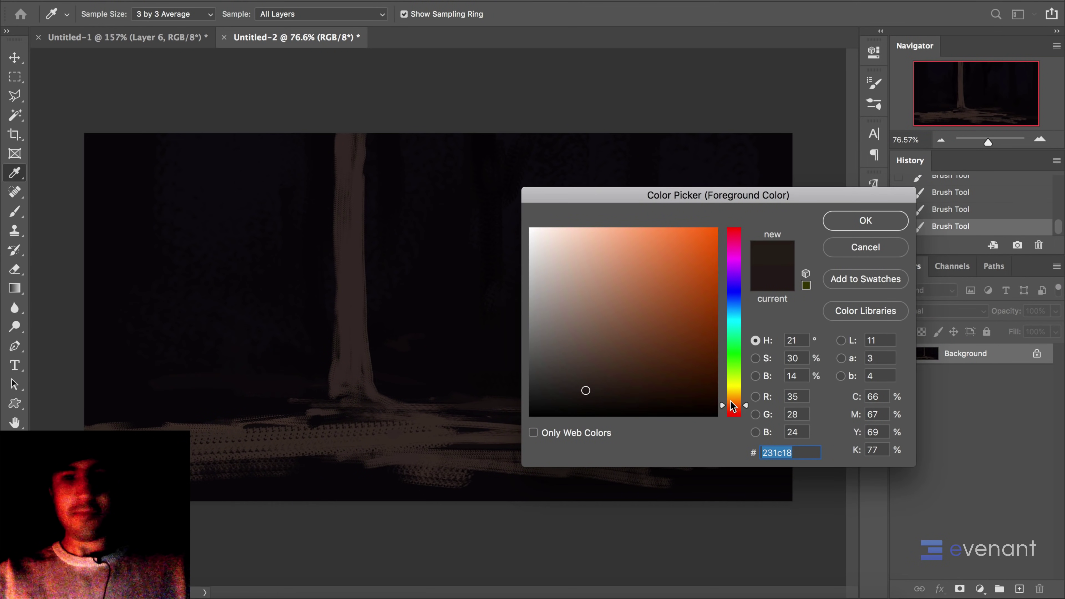
drag(588, 383, 611, 361)
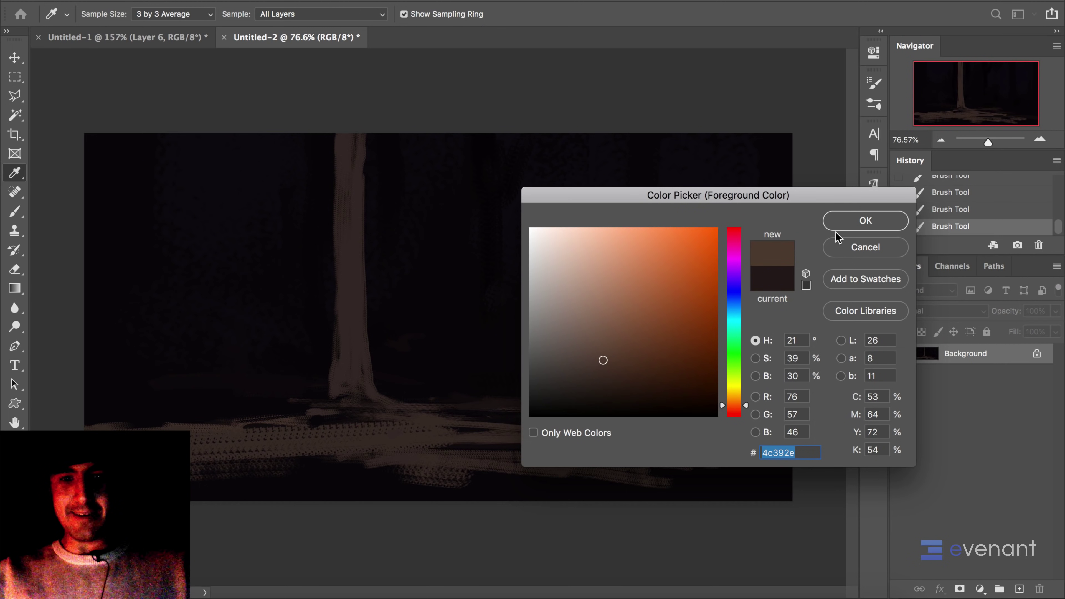
click(848, 227)
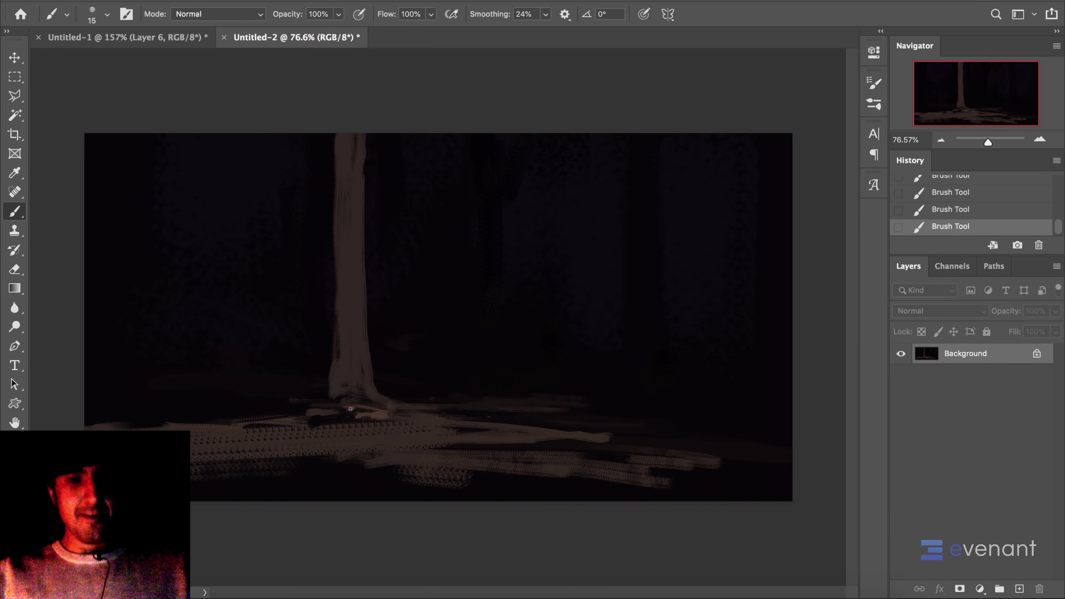
key(shift+super+h)
- Paint small light strokes on the roots and ground around the trunk's base with the 15 px brush
mouse_move(464, 424)
mouse_down()
mouse_move(498, 436)
mouse_move(491, 413)
mouse_up()
drag(518, 408, 478, 416)
mouse_move(503, 411)
mouse_down()
mouse_move(465, 420)
mouse_move(495, 413)
mouse_up()
drag(511, 406, 553, 394)
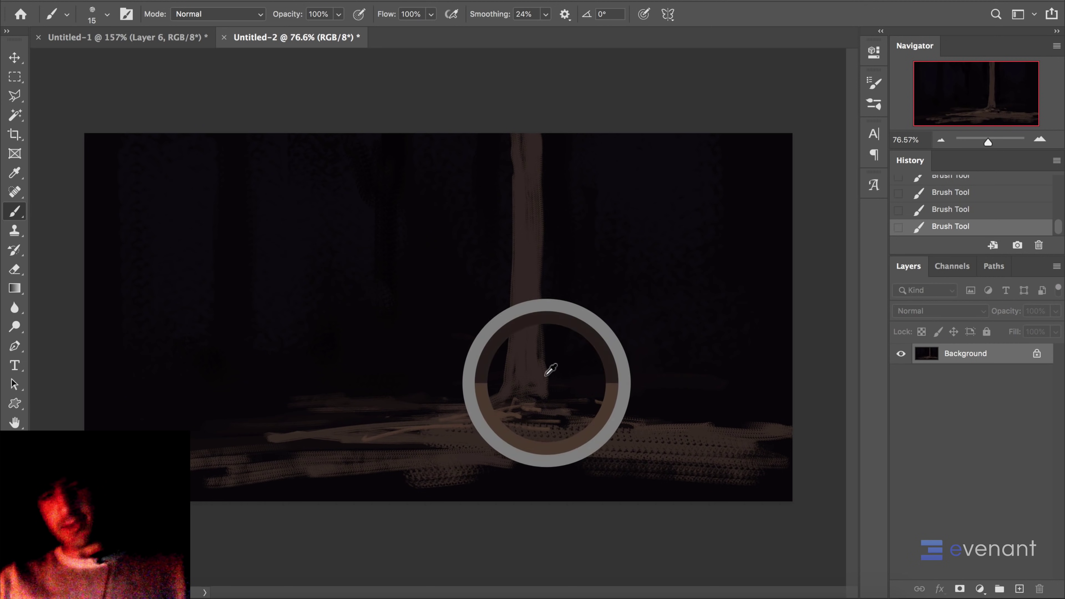
- Switch to the 900 px soft round brush and sample the light colour at the trunk's base
right_click(447, 350)
double_click(581, 445)
alt+click(507, 411)
key(bracketright)
key(bracketright)
key(bracketright)
key(bracketright)
key(bracketright)
key(bracketright)
- Set the soft brush's blending mode to Screen
shift+right_click(498, 373)
click(534, 502)
shift+right_click(529, 406)
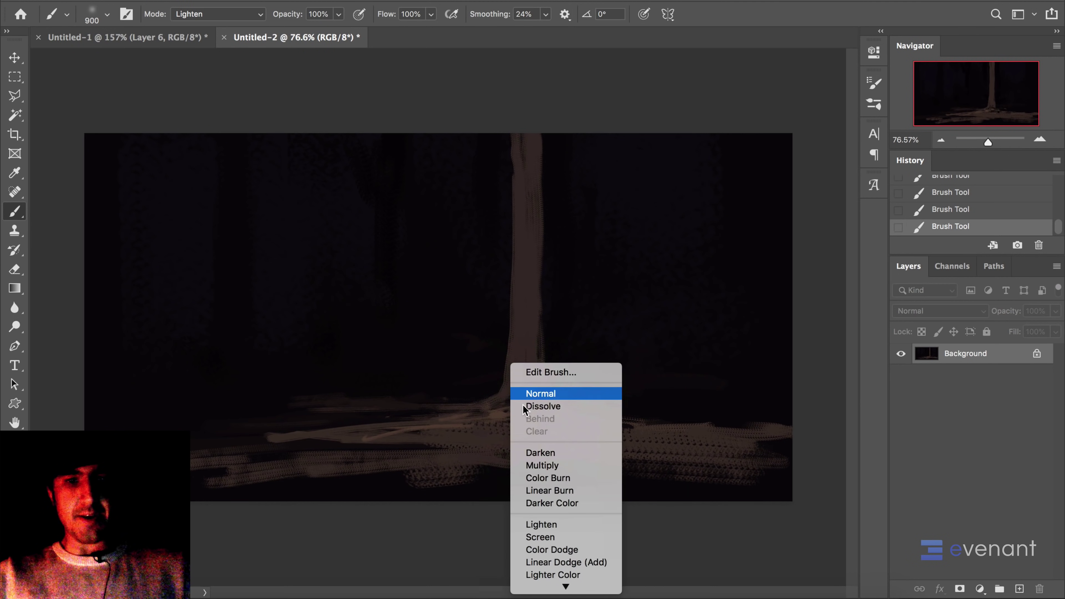
click(552, 538)
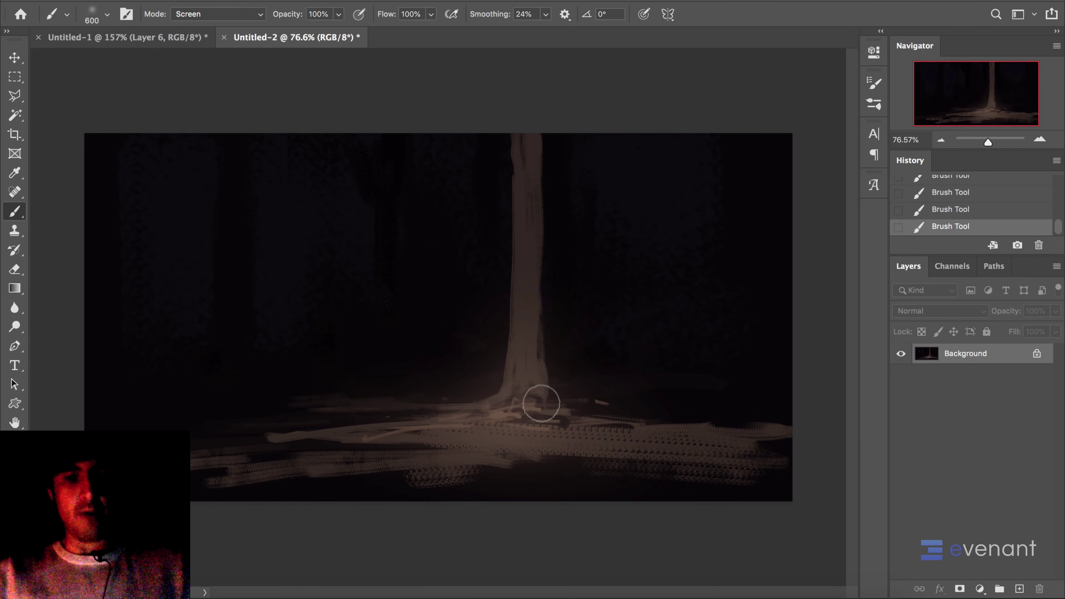
- Replace the soft round brush with the flat 25 px preset and set its blending mode to Normal
key(bracketleft)
key(bracketleft)
key(bracketleft)
key(bracketleft)
key(bracketleft)
key(bracketleft)
key(bracketleft)
key(bracketleft)
key(bracketleft)
right_click(510, 342)
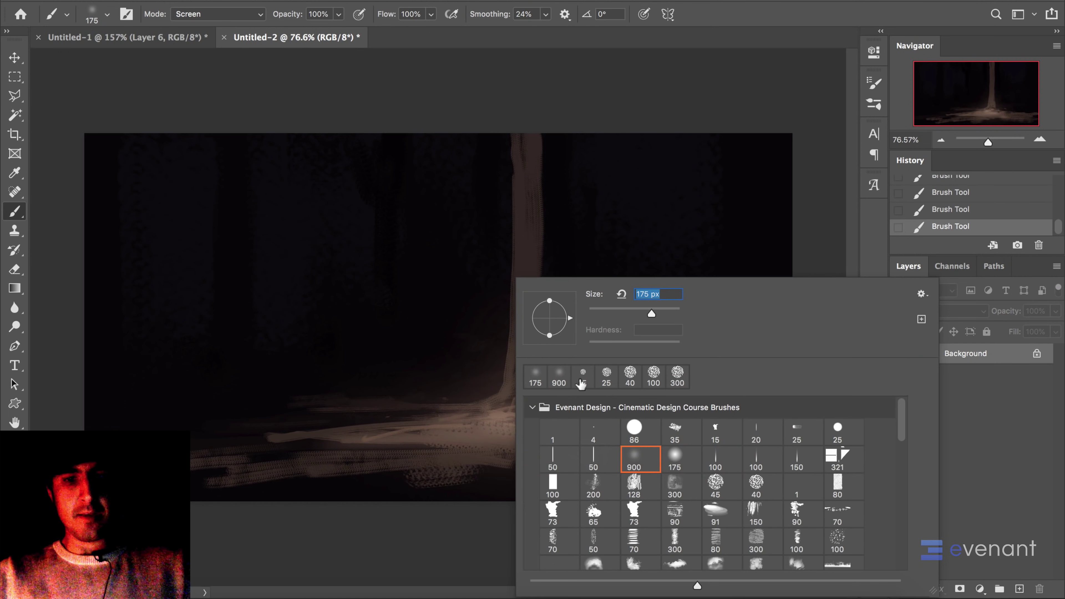
double_click(809, 442)
shift+right_click(467, 301)
click(484, 330)
- Paint sampled dark strokes along the ground edge beside the trunk's base, reducing the flat brush between strokes
drag(493, 366, 444, 397)
alt+click(427, 392)
key(bracketleft)
key(bracketleft)
key(bracketleft)
key(bracketleft)
key(bracketleft)
key(bracketleft)
key(bracketleft)
right_click(474, 398)
alt+click(475, 396)
- Extend the ground with horizontal strokes on both sides of the trunk's base, using sampled tones and the 40 px flat brush
drag(360, 406, 86, 421)
alt+click(157, 418)
drag(151, 417, 110, 415)
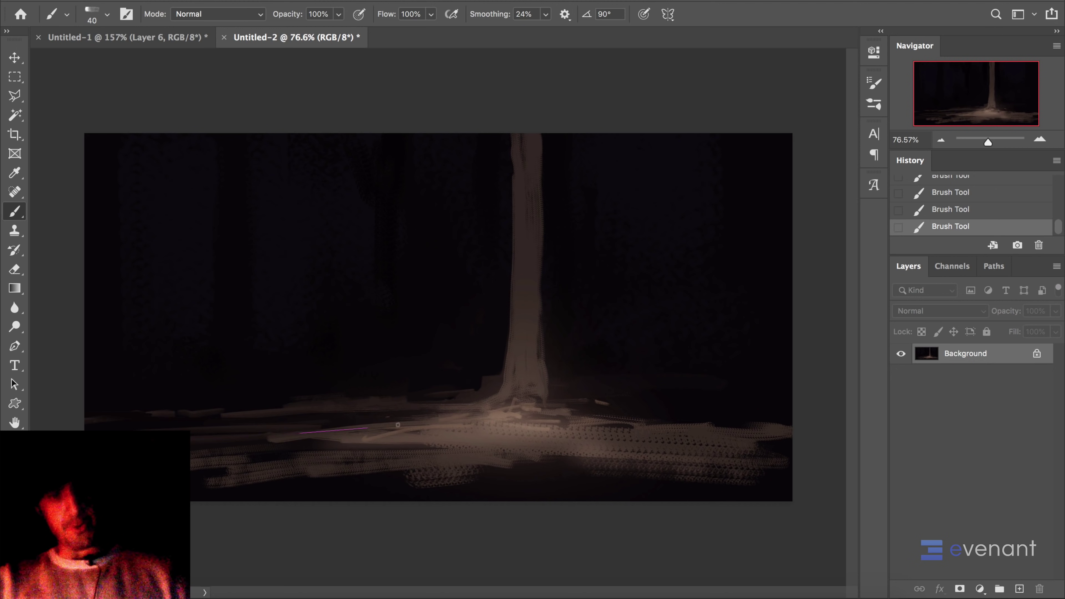
drag(403, 421, 208, 419)
drag(416, 425, 426, 427)
drag(543, 415, 585, 420)
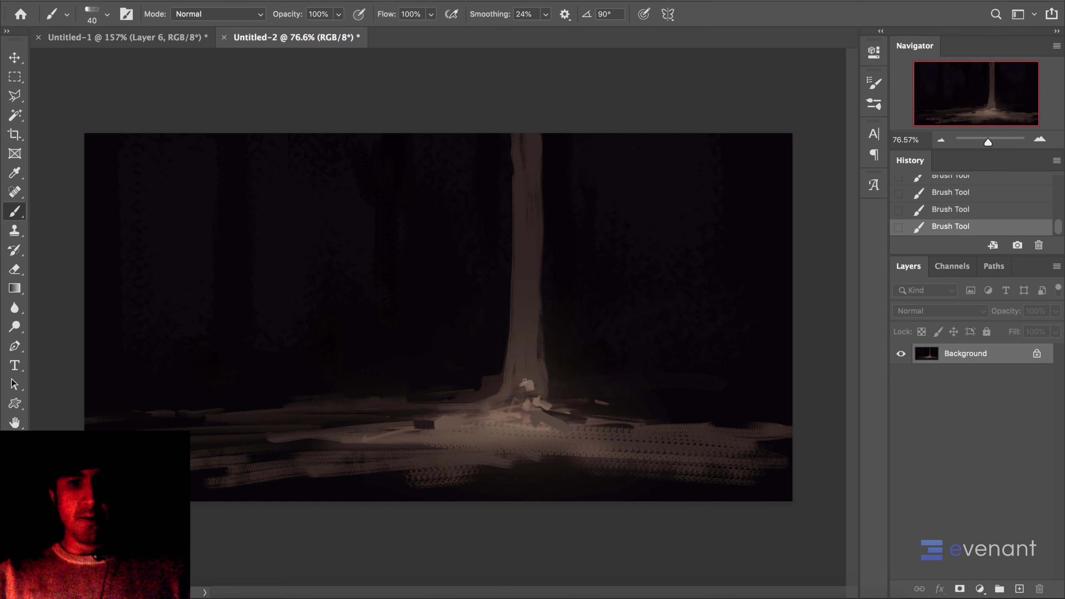
- Paint light strokes up the trunk with the flat brush enlarged to 80 px and darken its upper end with a sampled dark tone
drag(528, 331, 520, 365)
key(bracketright)
key(bracketright)
mouse_move(530, 264)
mouse_down()
mouse_move(524, 375)
mouse_move(529, 234)
mouse_up()
drag(536, 188, 520, 296)
drag(524, 241, 525, 178)
alt+click(531, 187)
drag(528, 275, 528, 287)
alt+click(574, 198)
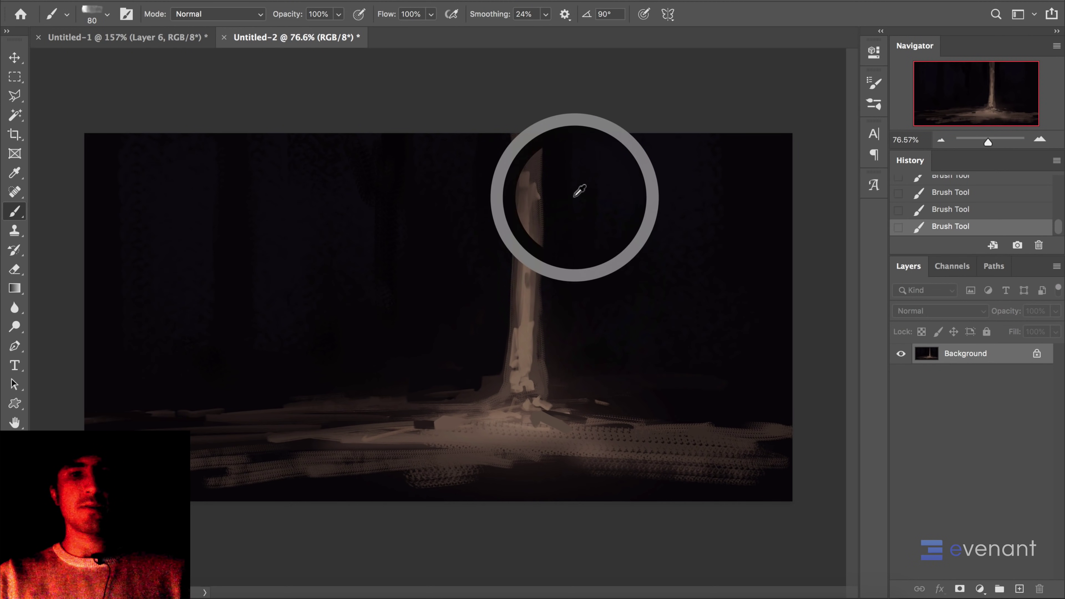
mouse_move(535, 141)
mouse_down()
mouse_move(526, 168)
mouse_move(528, 157)
mouse_up()
- Paint a thinner second tree left of the main trunk with a sampled trunk tone and the 35 px flat brush
alt+click(528, 280)
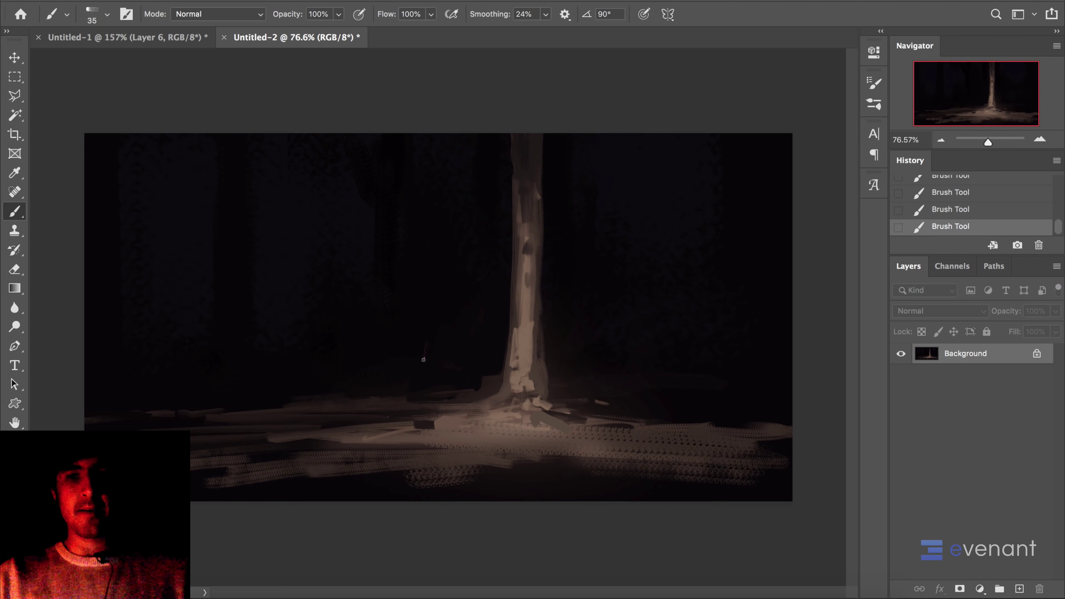
mouse_move(419, 356)
mouse_down()
mouse_move(423, 130)
mouse_move(422, 183)
mouse_up()
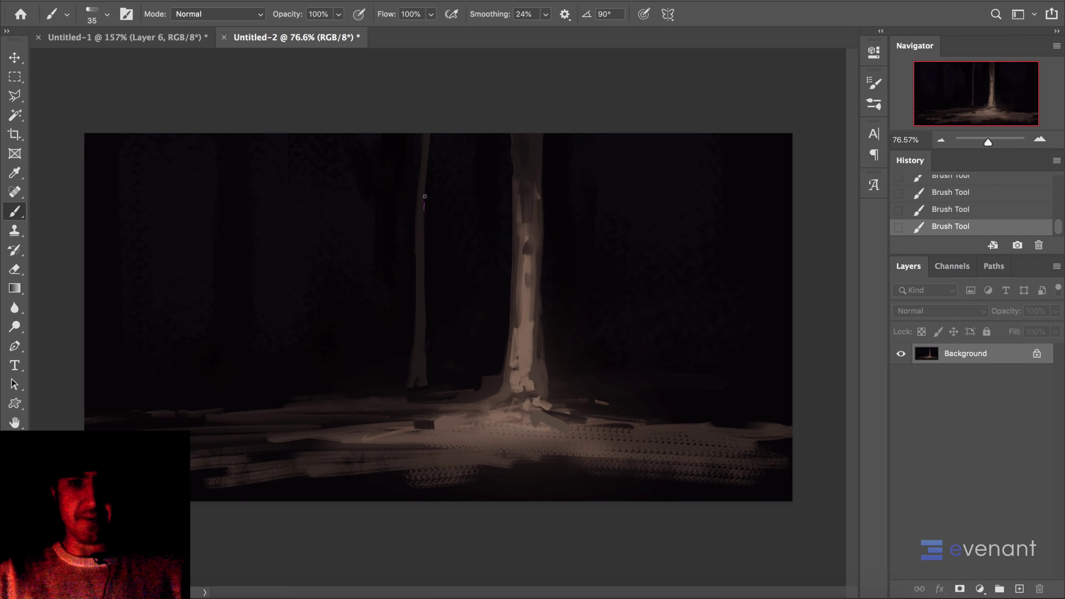
mouse_move(417, 308)
mouse_down()
mouse_move(392, 146)
mouse_move(418, 252)
mouse_up()
key(super+z)
key(ctrl+shift+z)
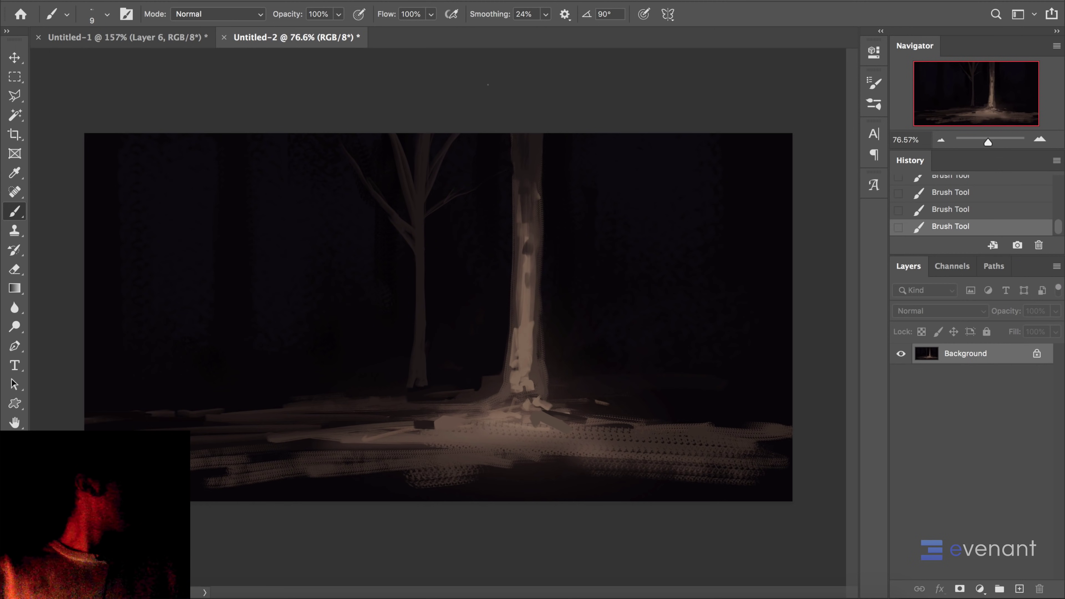
- Sample tones from the main trunk and paint further shading down its lower half to the base
right_click(495, 206)
alt+click(530, 192)
alt+click(526, 267)
mouse_move(528, 285)
mouse_down()
mouse_move(535, 390)
mouse_move(509, 398)
mouse_up()
- Paint sampled trunk tones at the base of the thin tree with the flat brush at 25 px
alt+click(536, 344)
key(bracketright)
key(bracketright)
key(bracketright)
key(bracketright)
key(bracketright)
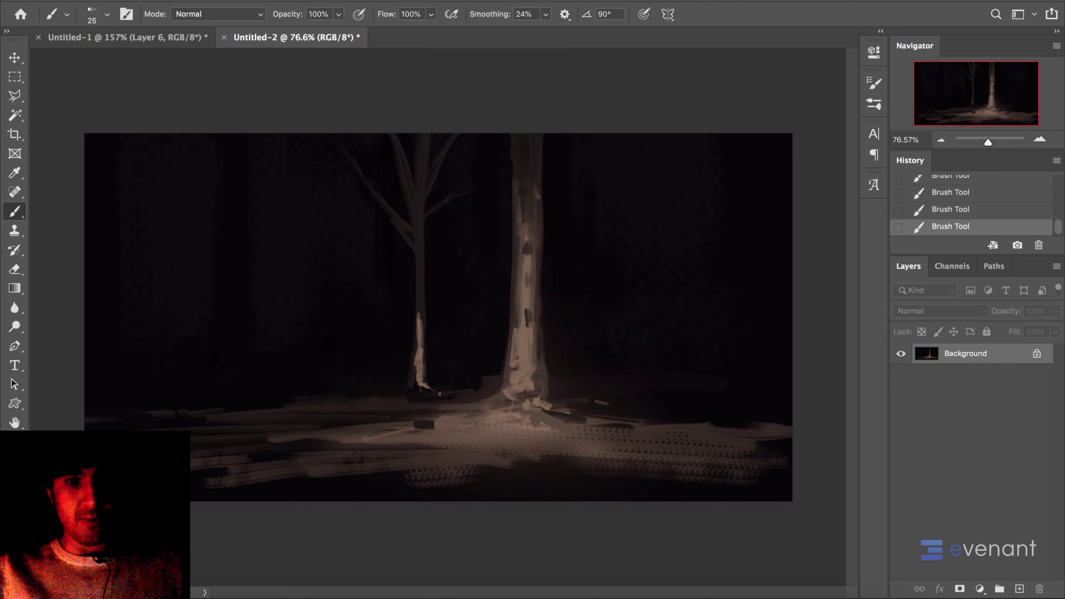
click(455, 405)
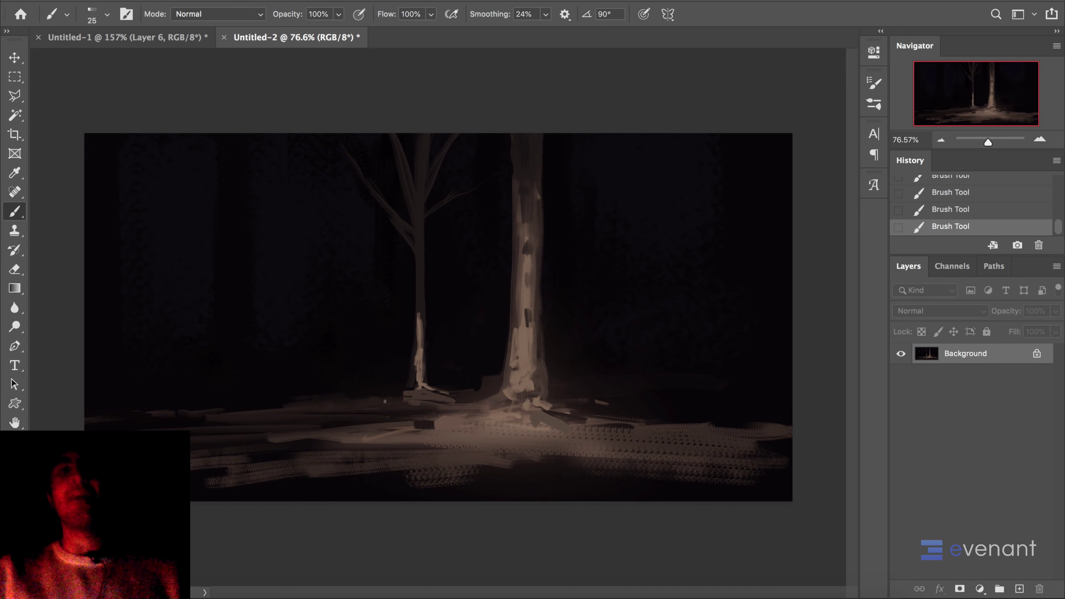
- Paint broad ground strokes across the right foreground with sampled tones, enlarging the flat brush to 175 px
mouse_move(381, 403)
mouse_down()
mouse_move(219, 417)
mouse_move(465, 425)
mouse_move(292, 443)
mouse_move(405, 455)
mouse_move(521, 445)
mouse_move(717, 470)
mouse_up()
key(bracketright)
key(bracketright)
key(bracketright)
key(bracketright)
key(bracketright)
mouse_move(545, 462)
mouse_down()
mouse_move(823, 507)
mouse_move(667, 453)
mouse_up()
alt+click(505, 474)
mouse_move(510, 468)
mouse_down()
mouse_move(705, 491)
mouse_move(746, 464)
mouse_move(689, 428)
mouse_move(535, 461)
mouse_move(736, 461)
mouse_up()
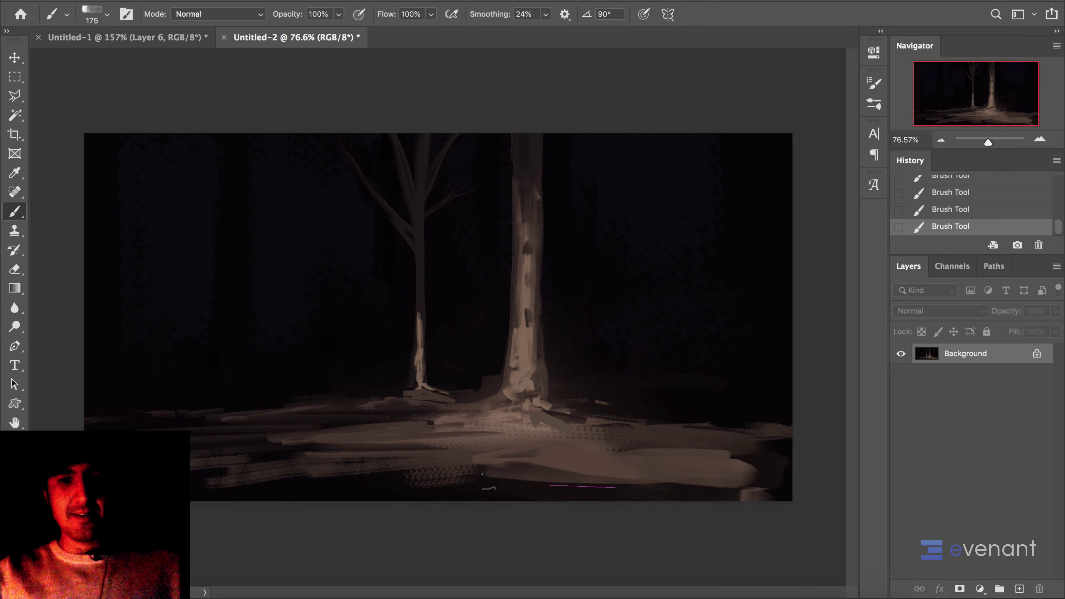
- Switch to the 90 px textured brush and paint dry, horizontal strokes across the foreground ground
right_click(405, 407)
click(578, 512)
drag(344, 467, 191, 460)
mouse_move(298, 455)
mouse_down()
mouse_move(409, 458)
mouse_move(394, 438)
mouse_up()
drag(473, 432, 463, 454)
mouse_move(395, 436)
mouse_down()
mouse_move(639, 449)
mouse_move(498, 440)
mouse_move(403, 466)
mouse_move(455, 452)
mouse_move(372, 447)
mouse_move(596, 441)
mouse_move(756, 454)
mouse_up()
- Apply Color Balance to the midtones, shifting cyan–red to about -17 and yellow–blue to about +19
key(super+b)
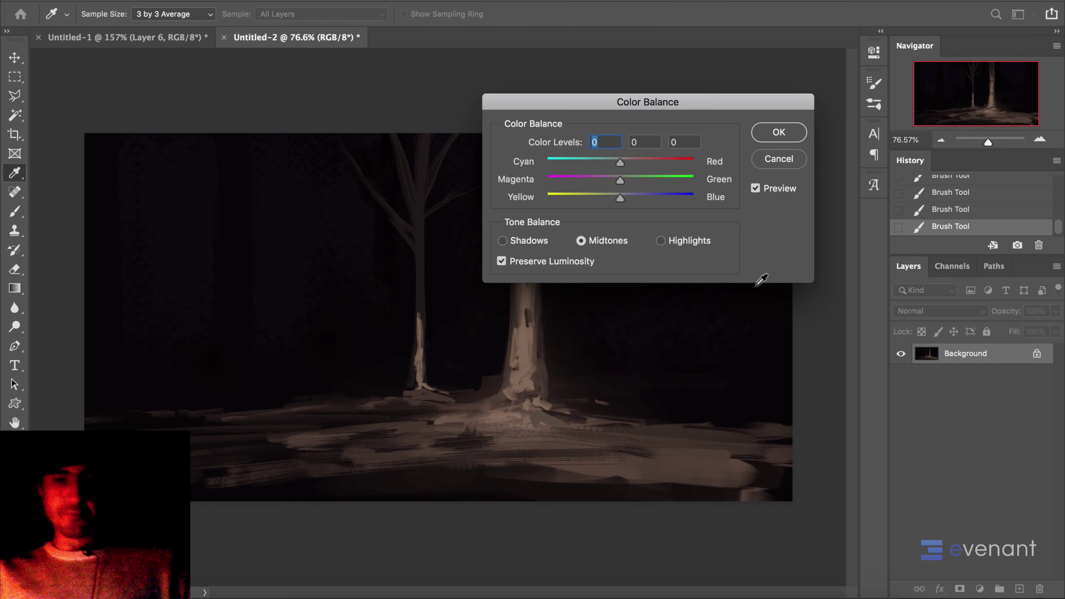
mouse_move(638, 193)
mouse_down()
mouse_move(650, 196)
mouse_move(635, 199)
mouse_up()
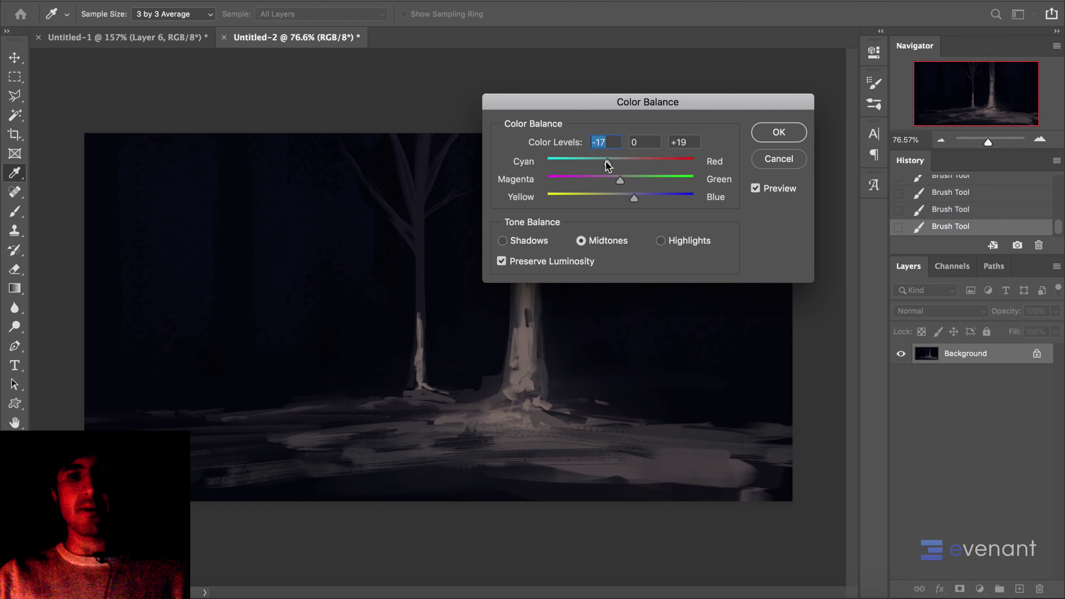
click(757, 140)
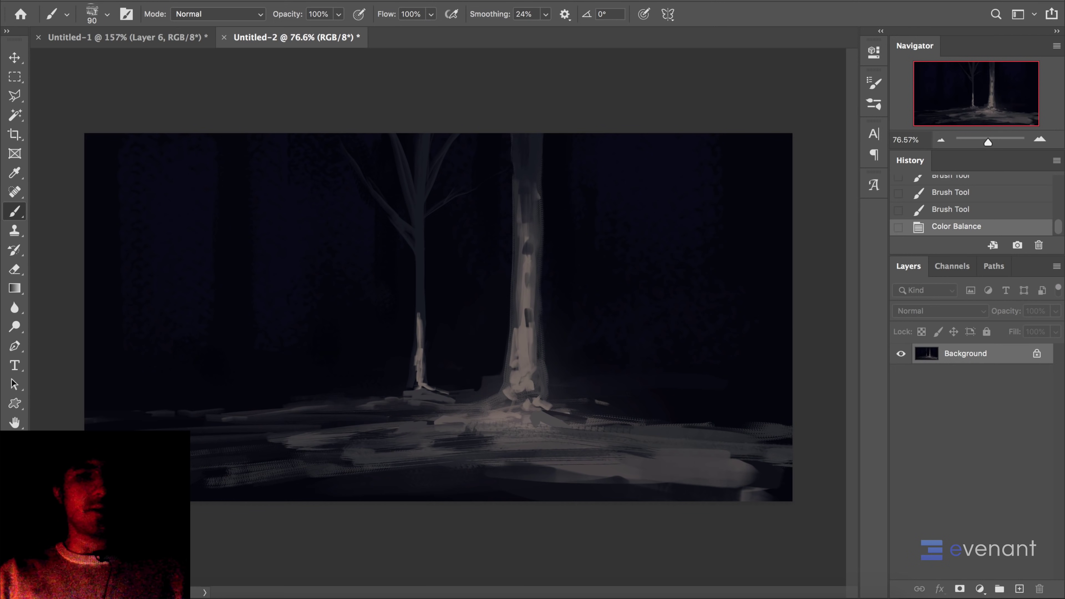
- Paint bright textured bark highlights along the main trunk and its base with the textured brush at a reduced size
key(bracketleft)
key(bracketleft)
key(bracketleft)
mouse_move(526, 340)
mouse_down()
mouse_move(528, 311)
mouse_move(522, 354)
mouse_up()
drag(522, 256, 519, 357)
mouse_move(527, 274)
mouse_down()
mouse_move(525, 362)
mouse_move(523, 306)
mouse_up()
mouse_move(523, 381)
mouse_down()
mouse_move(524, 353)
mouse_move(526, 401)
mouse_move(494, 408)
mouse_move(520, 386)
mouse_move(522, 358)
mouse_move(527, 375)
mouse_move(528, 351)
mouse_move(518, 381)
mouse_move(523, 289)
mouse_up()
drag(523, 348, 530, 266)
mouse_move(525, 309)
mouse_down()
mouse_move(527, 194)
mouse_move(529, 270)
mouse_move(525, 293)
mouse_up()
alt+click(524, 207)
drag(518, 337, 514, 352)
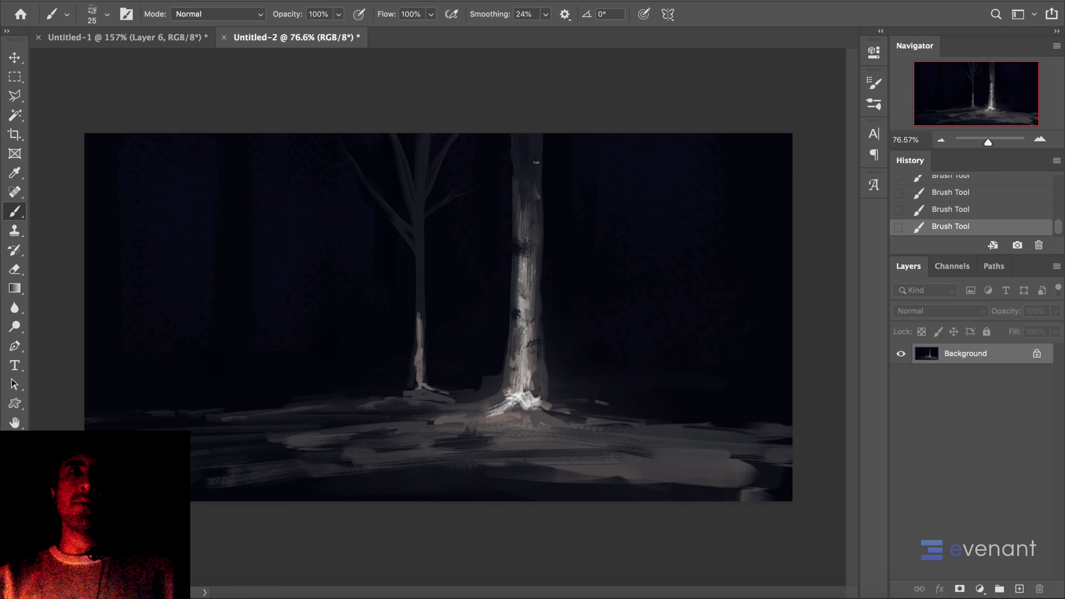
- Add dark knots to the main trunk's bark with the 15 px brush preset and flip the canvas horizontally
right_click(506, 275)
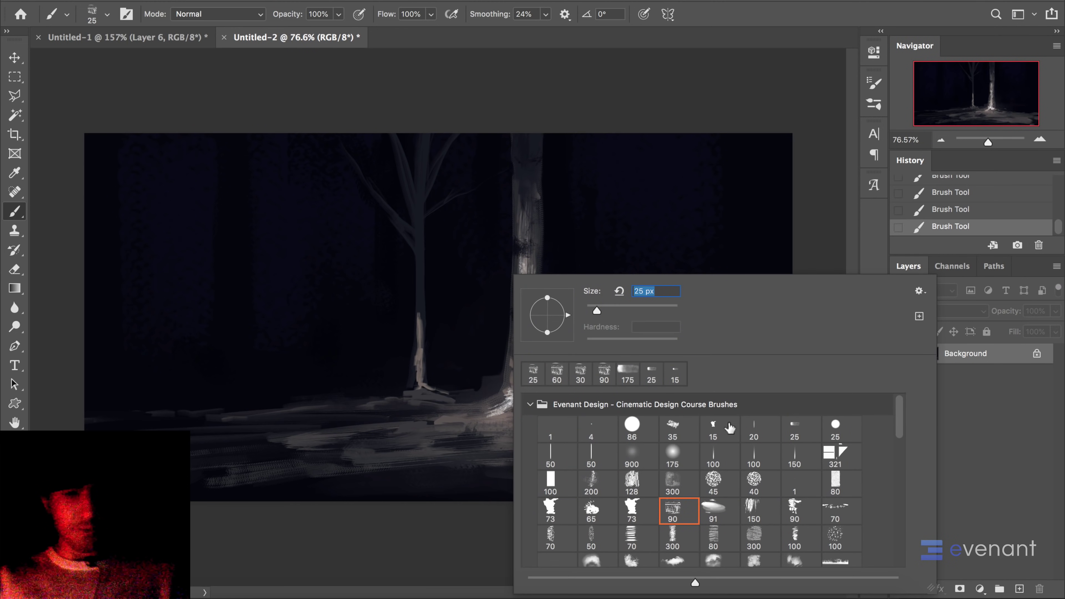
double_click(719, 428)
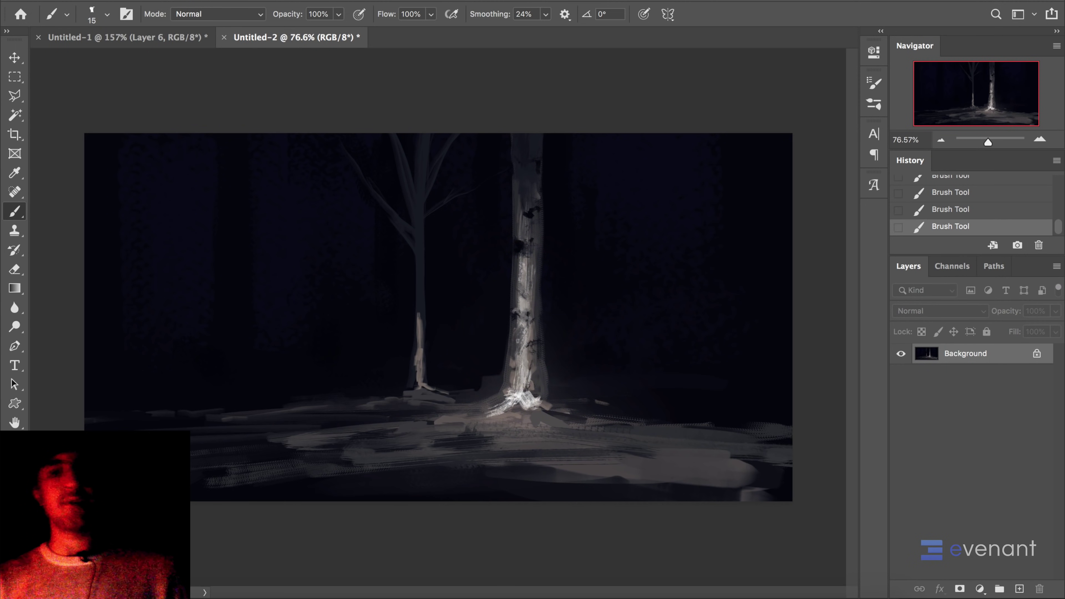
key(ctrl+shift+h)
- Sample tones near the main trunk and paint light root strokes around its base with the small 9 px brush
alt+click(323, 400)
mouse_move(352, 400)
mouse_down()
mouse_move(374, 398)
mouse_move(375, 407)
mouse_up()
key(])
key(])
key(])
key(])
alt+click(349, 417)
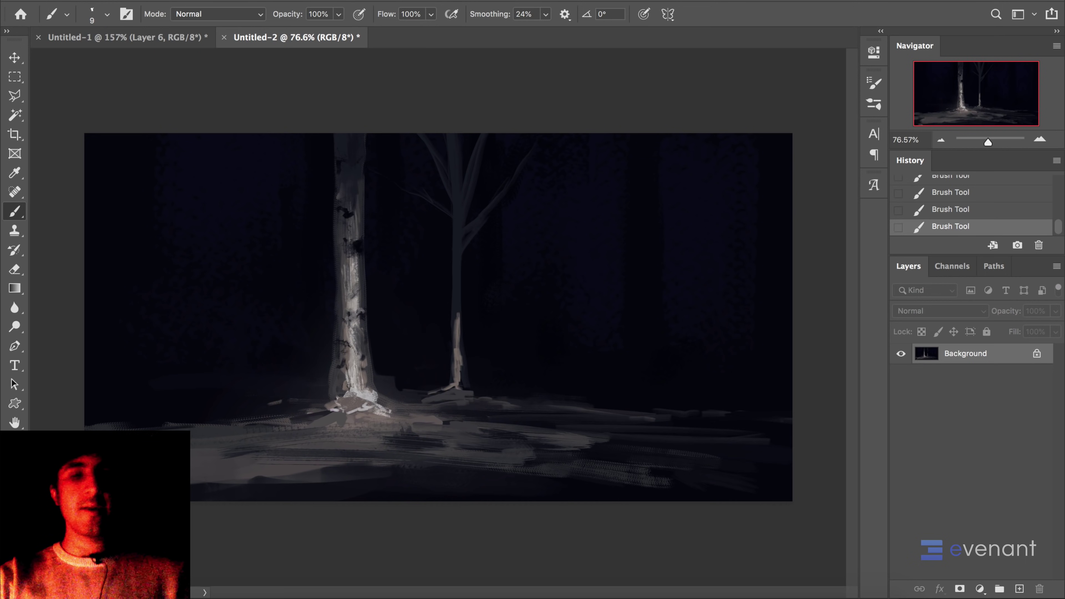
drag(401, 418, 434, 421)
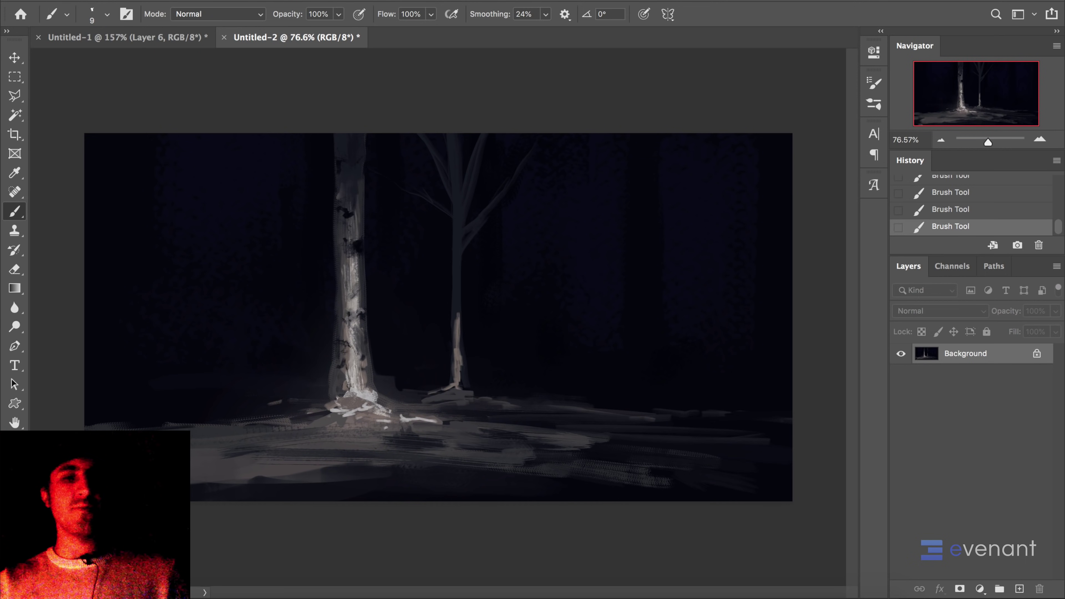
- Switch to the 90 px textured brush and paint light textured strokes over the roots and ground around the trunk's base
right_click(403, 420)
click(573, 505)
mouse_move(364, 402)
mouse_down()
mouse_move(333, 415)
mouse_move(424, 423)
mouse_up()
drag(364, 420, 347, 425)
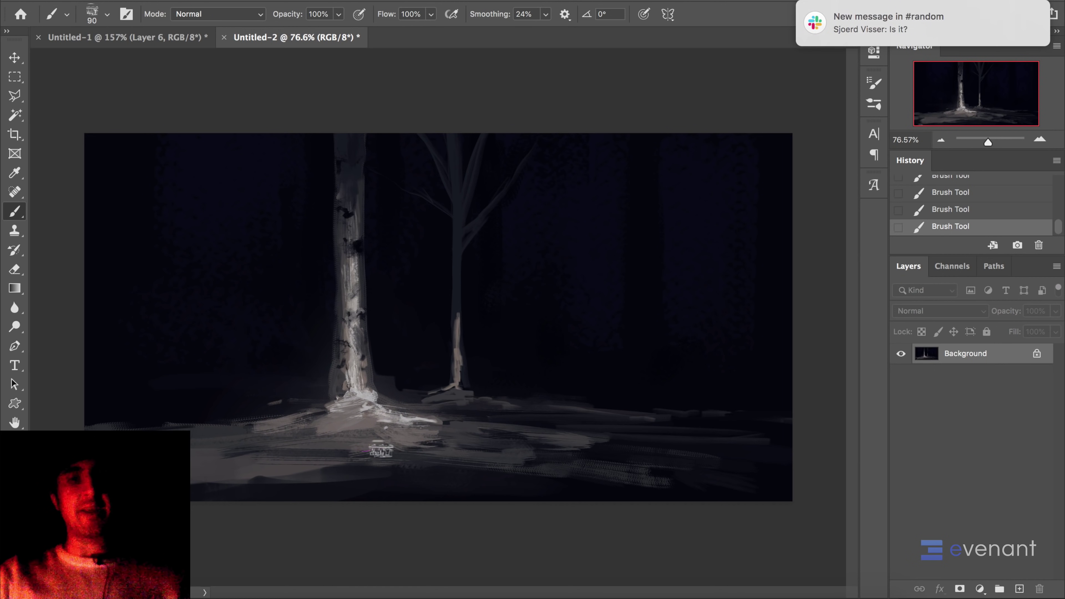
right_click(458, 365)
double_click(694, 511)
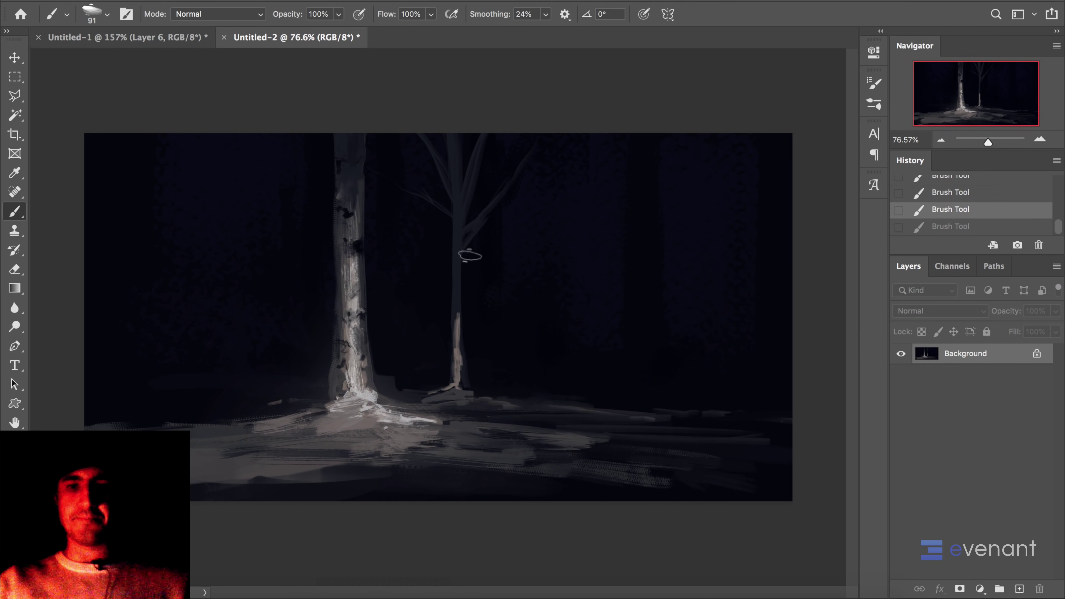
click(559, 104)
- Lift the image's blacks with Levels by setting the shadow output level to 14
scroll(435, 336, up, 2)
scroll(436, 335, down, 2)
scroll(436, 335, down, 2)
key(ctrl+l)
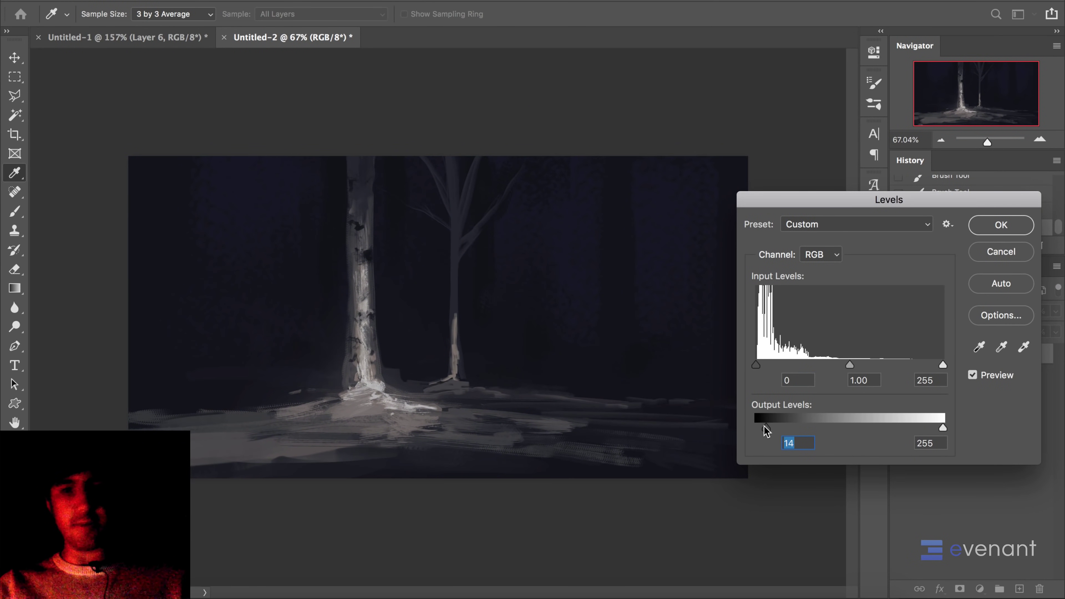
click(1001, 225)
- Switch to the 900 px soft round brush and dab soft tone over the ground and main trunk
right_click(586, 259)
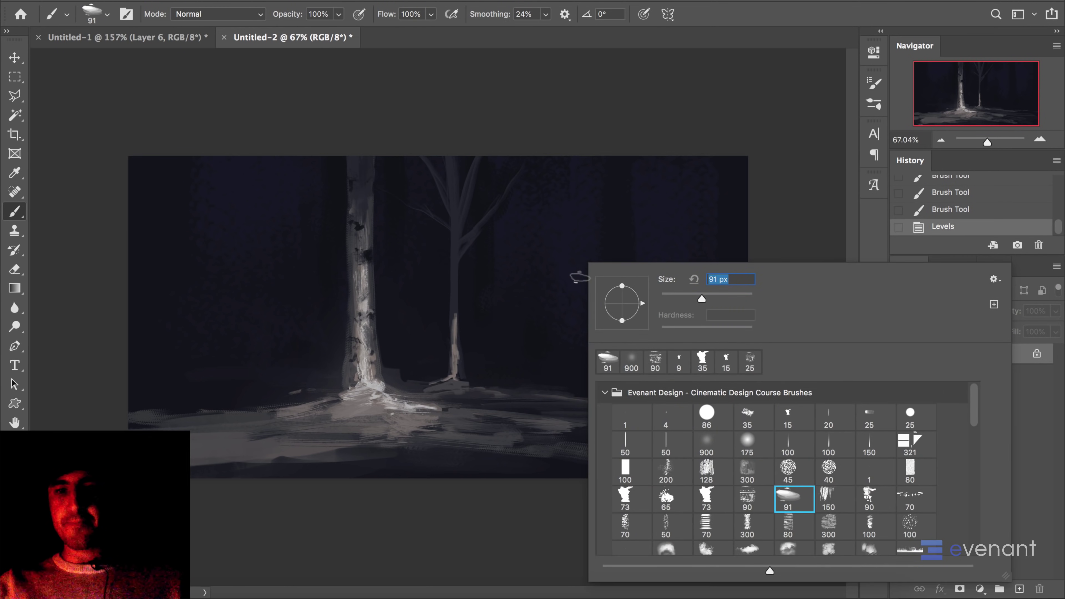
click(694, 455)
click(422, 420)
click(426, 412)
click(372, 322)
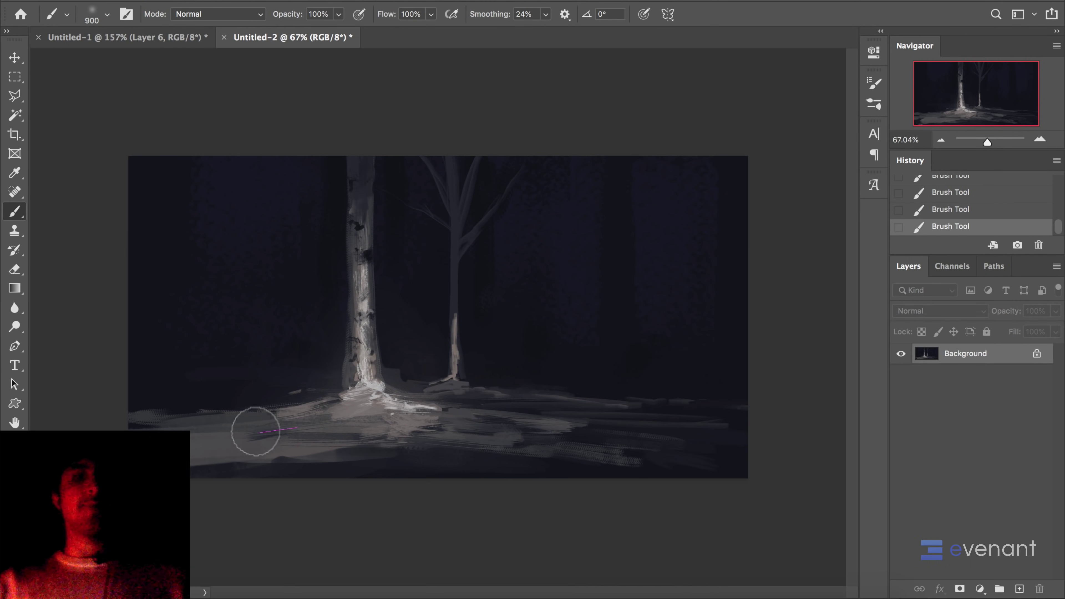
- Paint faint haze around the trees with the 300 px textured brush enlarged to 600 px and set to 30% opacity
right_click(369, 357)
click(529, 487)
click(303, 376)
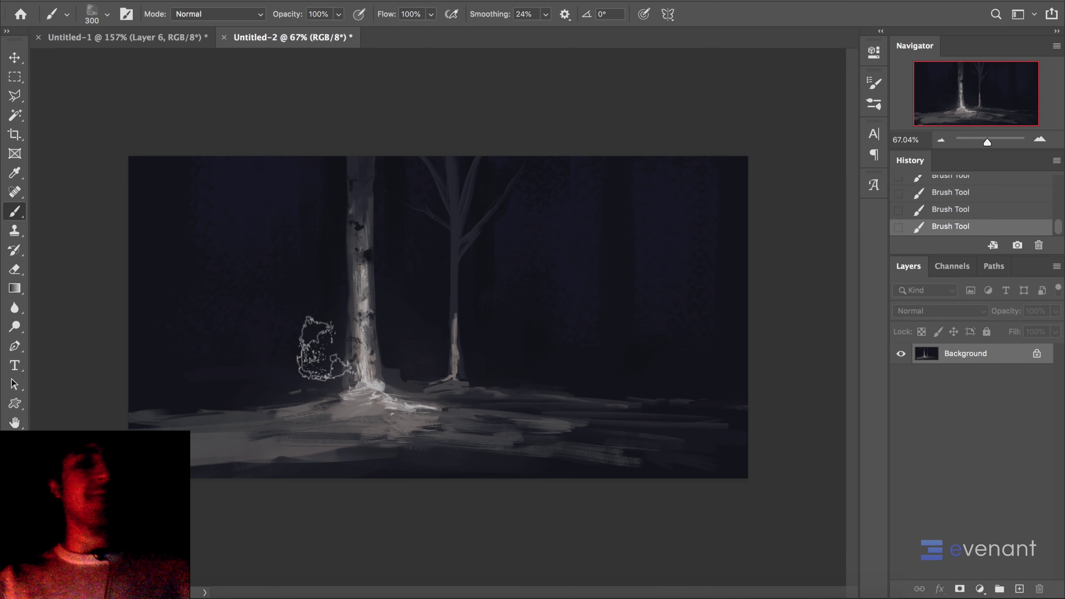
key(bracketright)
key(bracketright)
key(bracketright)
click(321, 380)
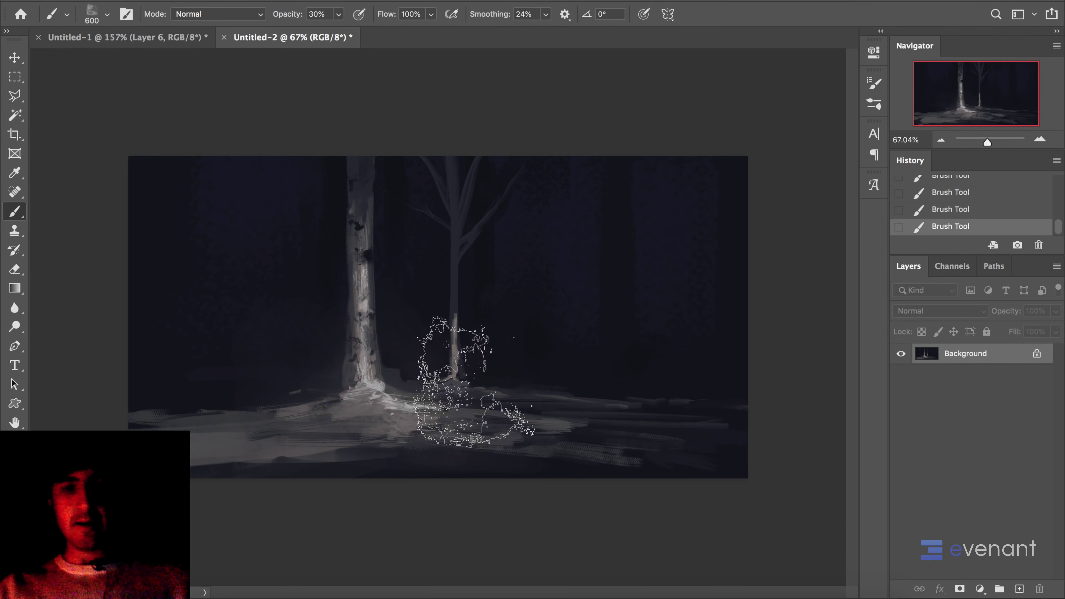
key(3)
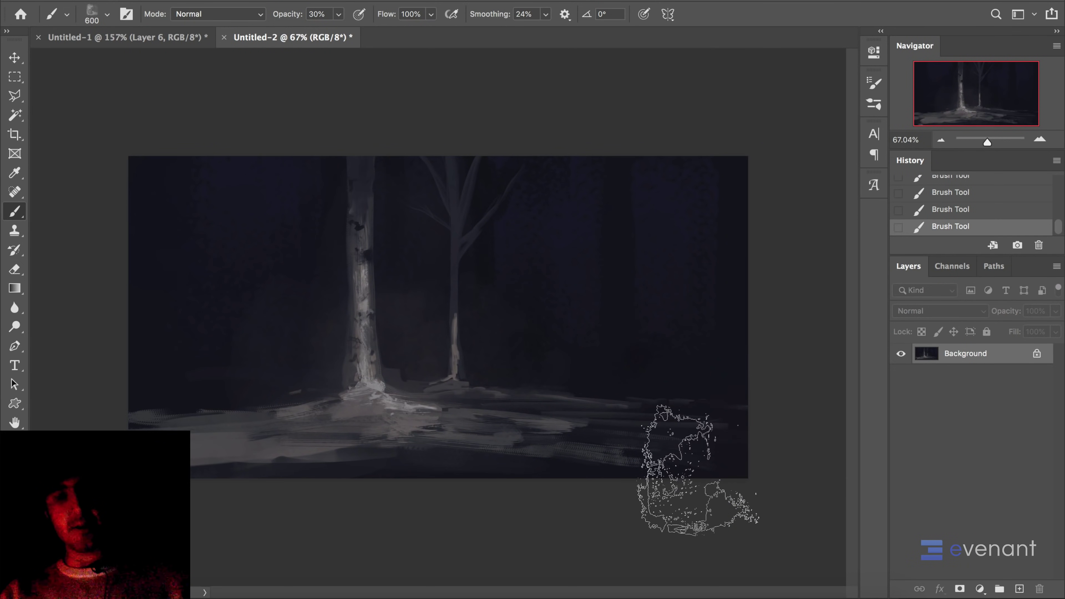
- Blend the dark background right of the trees with the 600 px textured brush at 30% opacity
key(super+0)
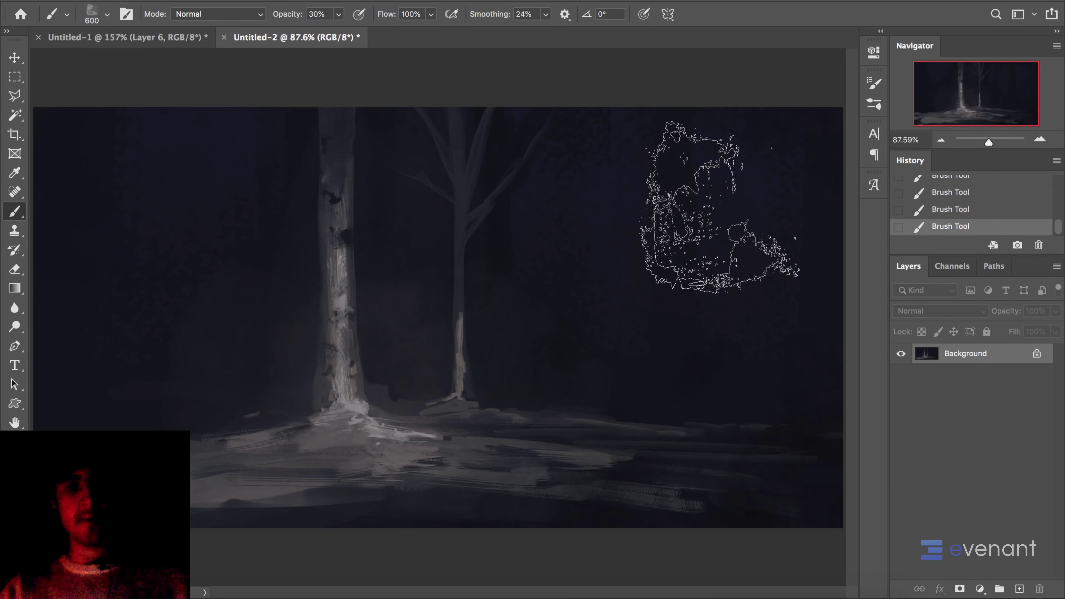
scroll(722, 204, down, 1)
mouse_move(714, 350)
mouse_down()
mouse_move(683, 231)
mouse_move(614, 232)
mouse_up()
- Switch to the 128 px textured brush, enlarge it and soften the background right of the thin tree
right_click(615, 221)
click(765, 429)
click(611, 262)
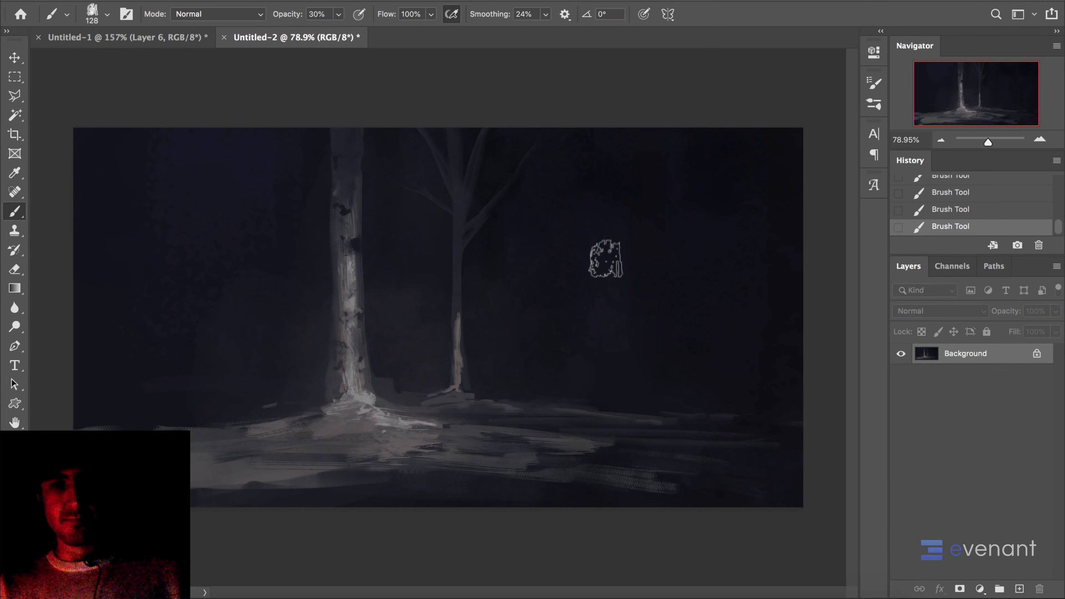
key(])
key(])
key(])
key(])
key(])
key(])
key(])
key(])
key(])
- Reduce the textured brush to 175 px and work over the background left of the main trunk
key(bracketleft)
key(bracketleft)
key(bracketleft)
key(bracketleft)
key(bracketleft)
key(bracketleft)
key(bracketleft)
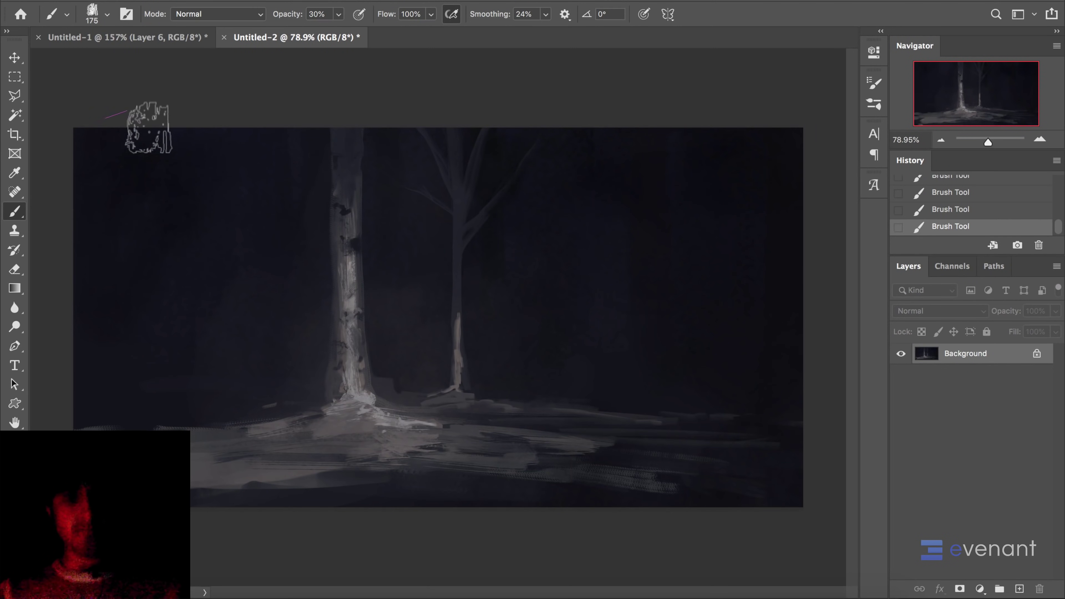
- Reduce the textured brush to 80 px and paint along the background's lower edge left of the main trunk
key(bracketleft)
key(bracketleft)
key(bracketleft)
key(bracketleft)
key(bracketleft)
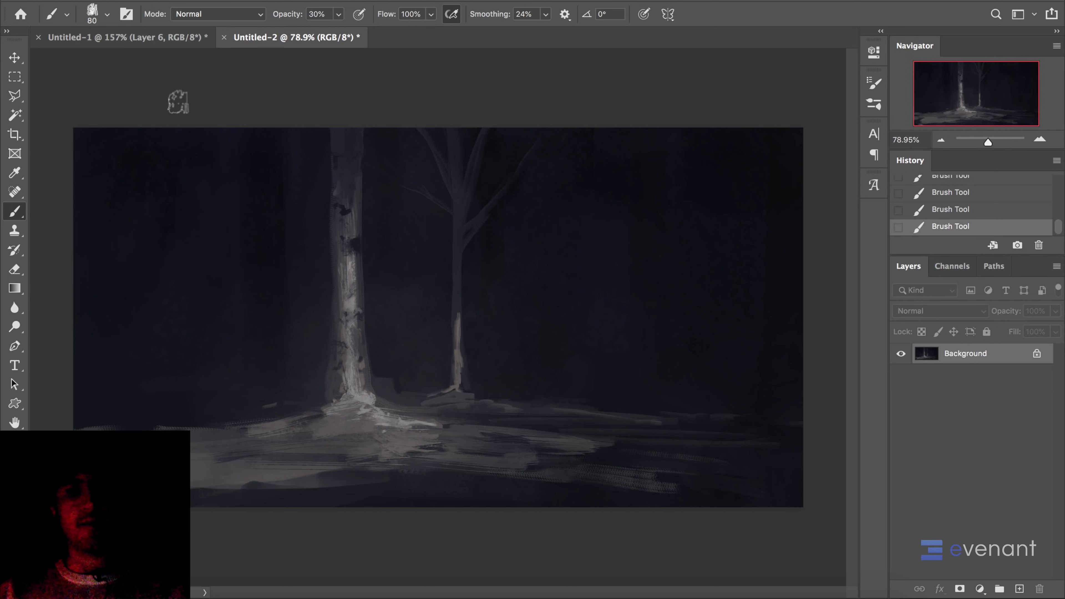
mouse_move(285, 389)
mouse_down()
mouse_move(274, 274)
mouse_move(276, 373)
mouse_move(252, 381)
mouse_up()
- Choose the 70 px scattered-stroke brush from the brush presets for painting the ground
right_click(397, 309)
click(493, 470)
double_click(494, 488)
key([)
key([)
key([)
right_click(399, 360)
scroll(659, 525, down, 1)
click(721, 499)
key(Return)
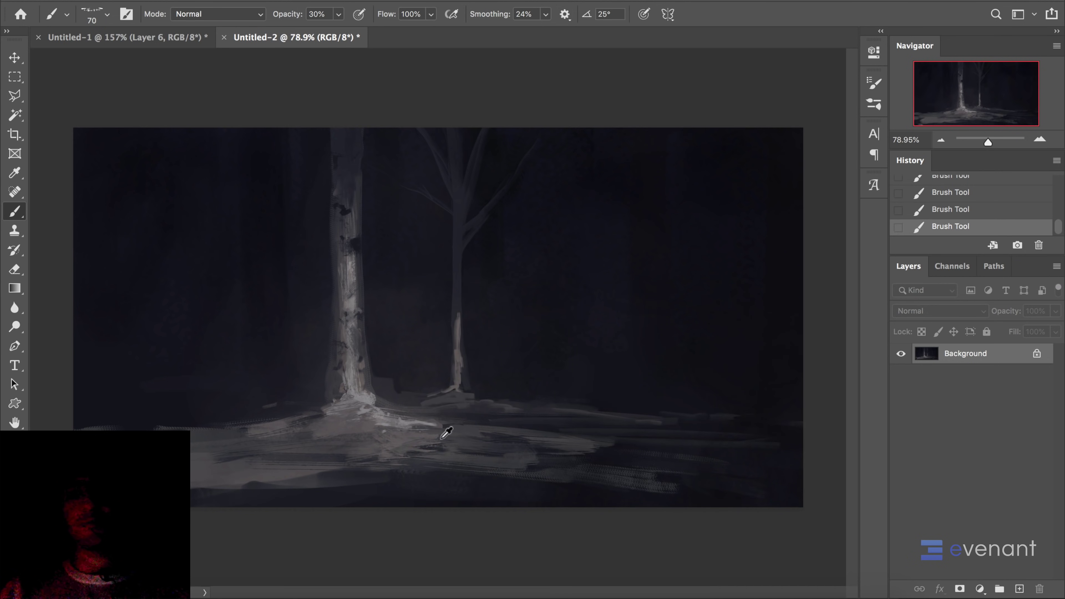
- Paint broad grey strokes across the foreground ground below the main trunk, using tones sampled from the canvas
mouse_move(444, 443)
mouse_down()
mouse_move(524, 454)
mouse_move(413, 447)
mouse_move(513, 451)
mouse_move(529, 465)
mouse_move(370, 453)
mouse_move(199, 465)
mouse_up()
mouse_move(199, 466)
mouse_down()
mouse_move(443, 473)
mouse_move(431, 475)
mouse_up()
drag(318, 473, 207, 470)
alt+click(219, 493)
mouse_move(321, 466)
mouse_down()
mouse_move(193, 478)
mouse_move(312, 481)
mouse_move(328, 466)
mouse_move(310, 493)
mouse_move(709, 497)
mouse_up()
- Enlarge the scattered-stroke brush to 100 px and paint a sampled dark tone along the ground's lower edge
key(bracketright)
key(bracketright)
key(bracketright)
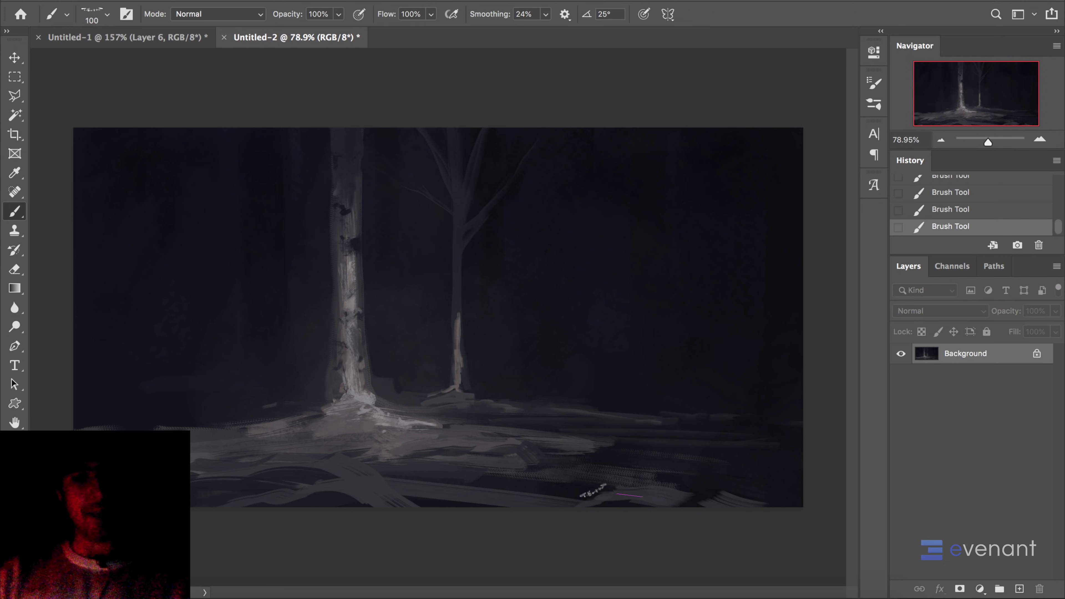
alt+click(713, 488)
drag(701, 496, 452, 514)
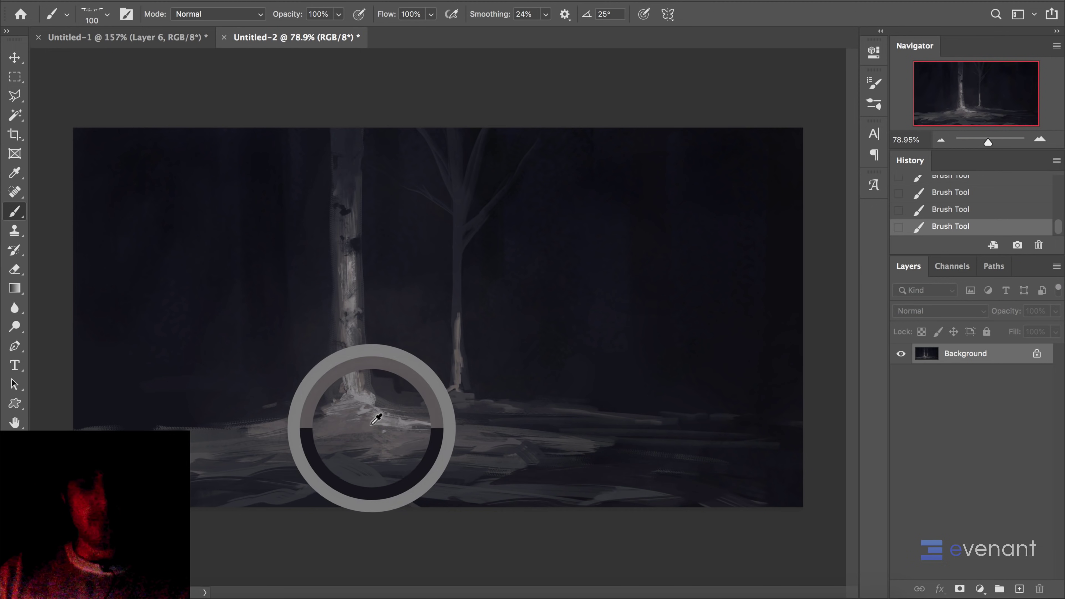
- Paint lighter patches on the ground below the main trunk and blend them with the 45 px Mixer Brush
mouse_move(323, 439)
mouse_down()
mouse_move(434, 425)
mouse_move(512, 445)
mouse_up()
mouse_move(405, 473)
mouse_down()
mouse_move(280, 465)
mouse_move(399, 461)
mouse_up()
mouse_move(336, 478)
mouse_down()
mouse_move(449, 483)
mouse_move(420, 491)
mouse_move(322, 478)
mouse_move(263, 454)
mouse_up()
key(shift+b)
mouse_move(356, 460)
mouse_down()
mouse_move(264, 469)
mouse_move(401, 468)
mouse_move(451, 399)
mouse_move(504, 457)
mouse_move(537, 454)
mouse_up()
drag(497, 445, 521, 447)
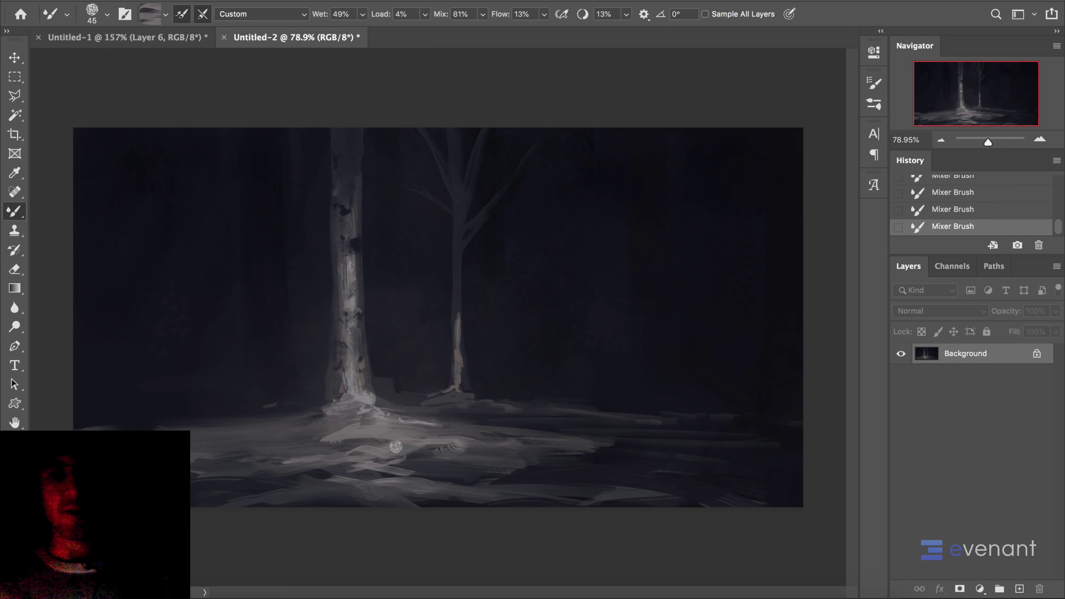
- Paint a sampled dark tone over the ground right of the thin tree, and flip the canvas horizontally
key(b)
alt+click(623, 403)
mouse_move(622, 403)
mouse_down()
mouse_move(597, 438)
mouse_move(671, 456)
mouse_move(577, 439)
mouse_up()
key(super+shift+h)
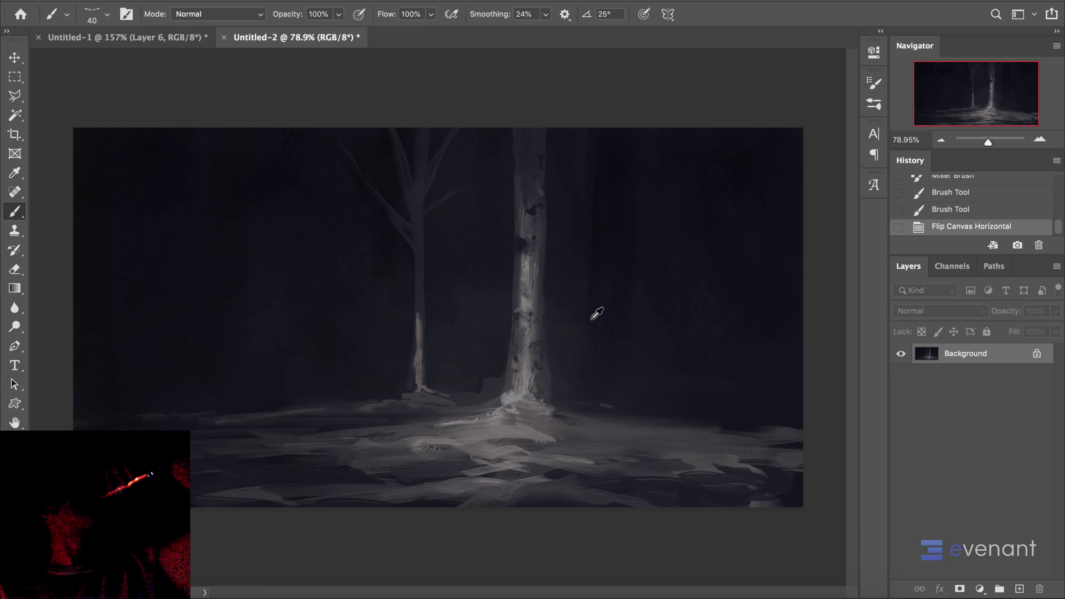
- Paint the main trunk's shadow side from its flared base up to the canvas edge with a sampled tone
alt+click(546, 370)
drag(564, 413, 545, 357)
drag(538, 284, 536, 269)
drag(540, 365, 541, 201)
drag(539, 155, 541, 153)
- Refine the main trunk's upper section with the 45 px brush and colours sampled from the canvas
alt+click(604, 246)
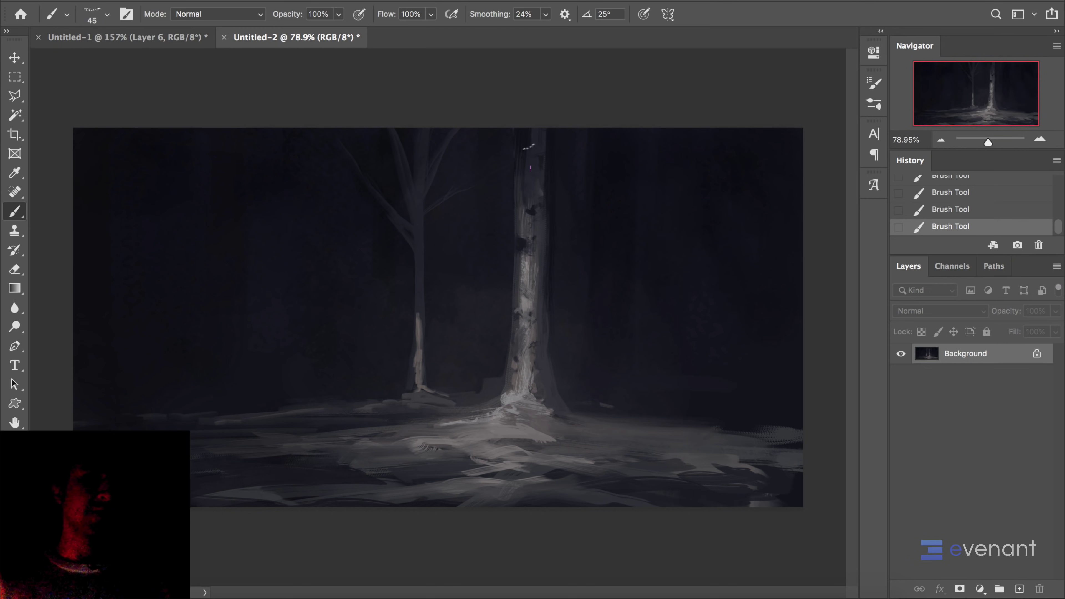
drag(529, 148, 534, 124)
alt+click(525, 141)
drag(521, 220, 522, 180)
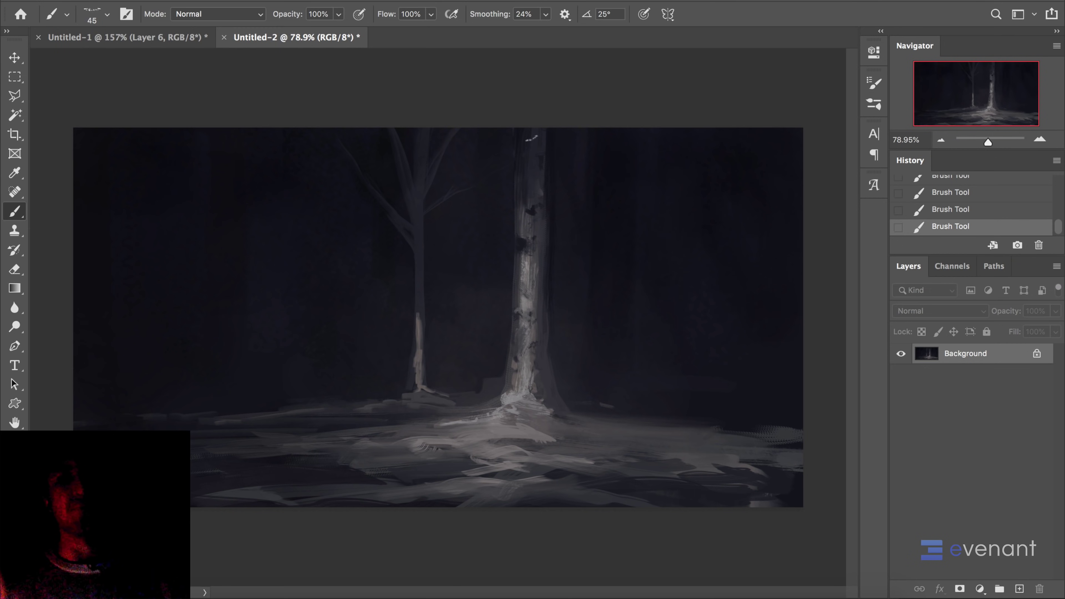
- Highlight the thin tree's trunk with a sampled light tone at 15 px and its branches at 5 px
scroll(537, 225, up, 4)
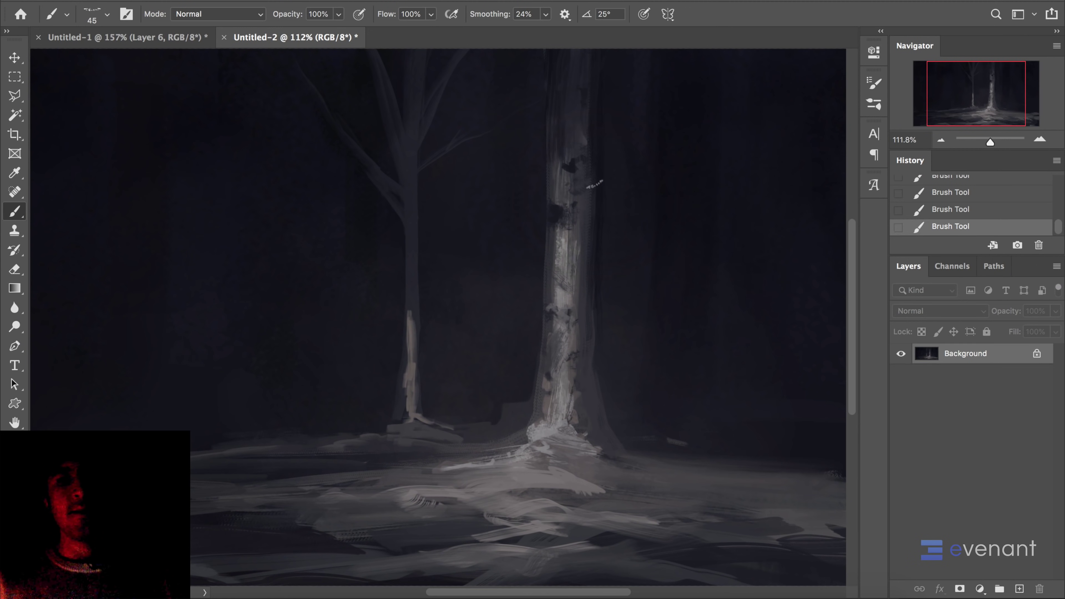
alt+click(562, 280)
drag(414, 305, 407, 314)
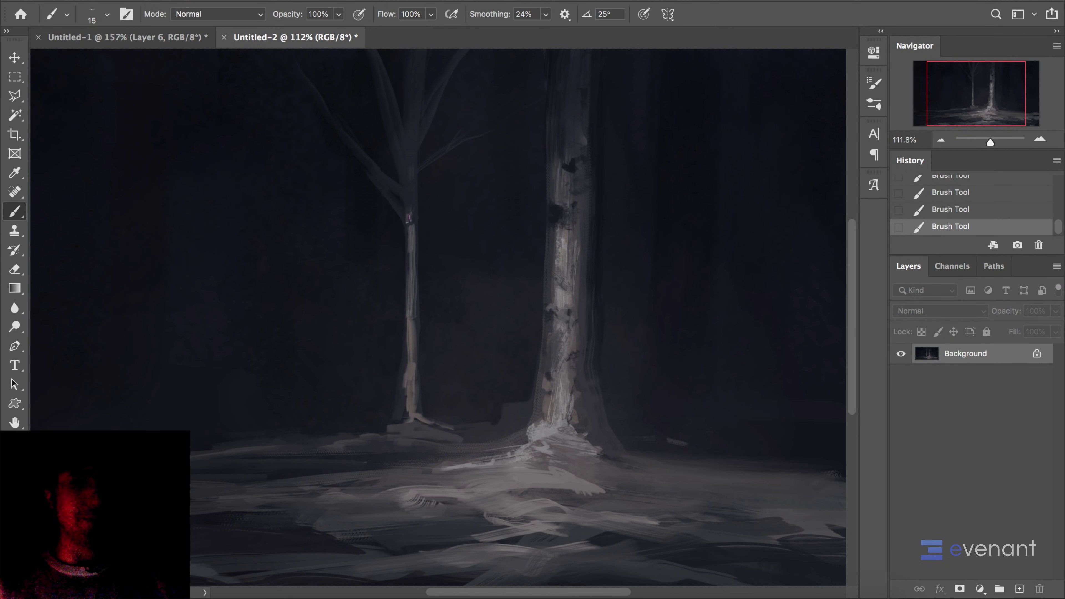
drag(410, 225, 410, 185)
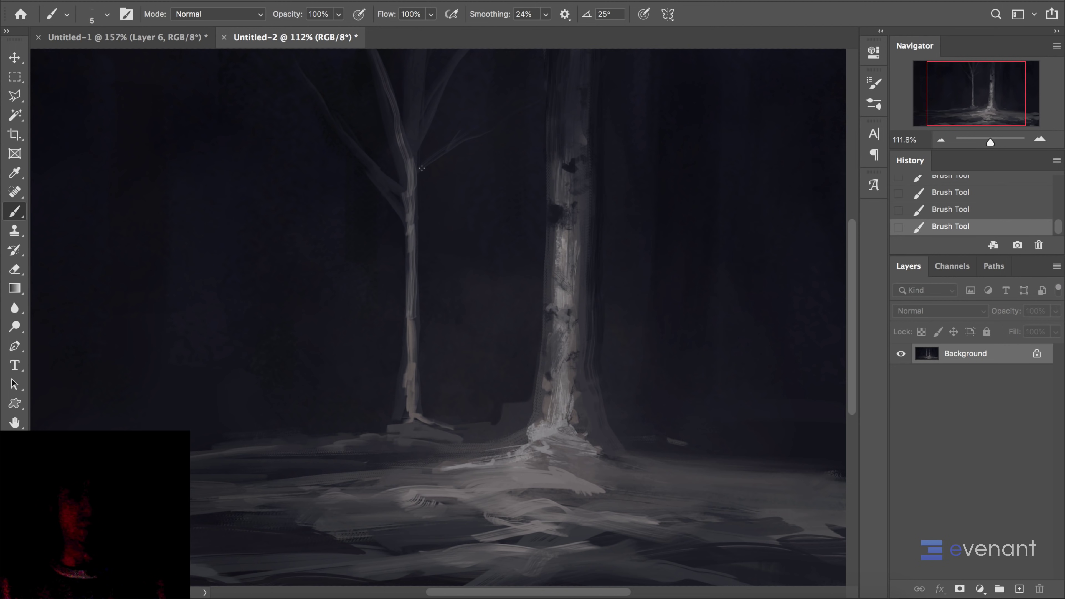
drag(455, 144, 509, 130)
- Enlarge the brush to 25 px and paint highlights down the thin tree's lower trunk and roots
key(bracketright)
key(bracketright)
key(bracketright)
key(bracketright)
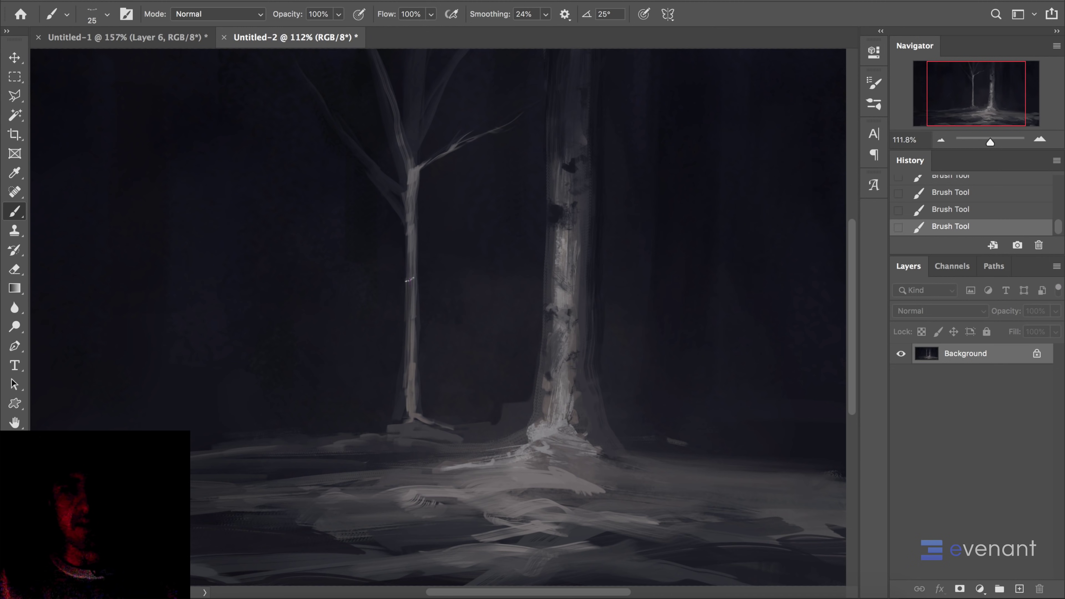
mouse_move(410, 286)
mouse_down()
mouse_move(396, 423)
mouse_move(408, 402)
mouse_move(398, 429)
mouse_move(423, 427)
mouse_move(381, 435)
mouse_move(418, 447)
mouse_move(380, 447)
mouse_up()
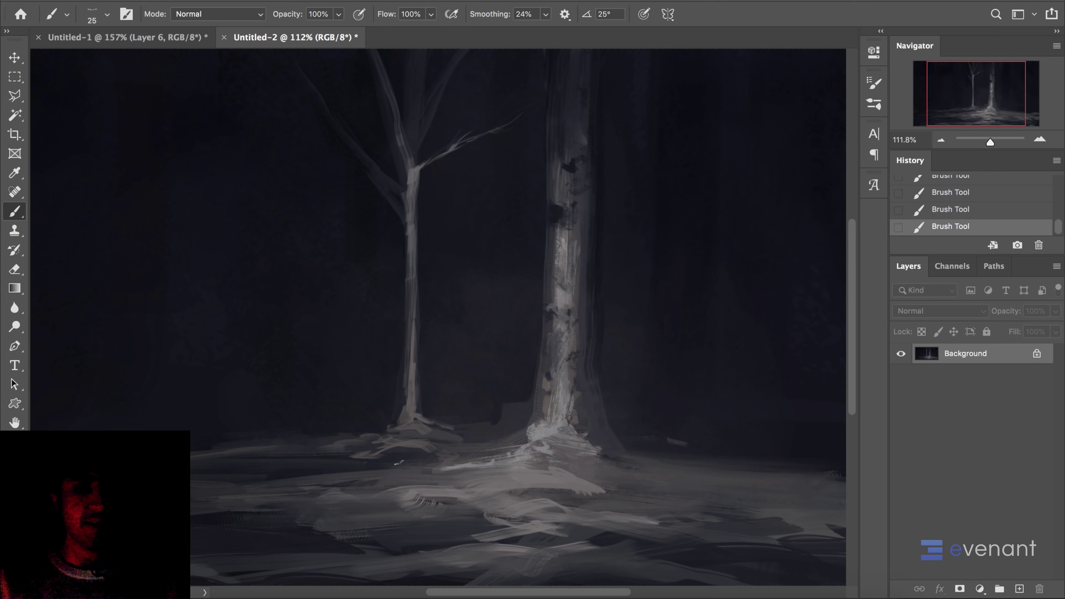
- Add a forked branch reaching outward from the middle of the thin tree's trunk, away from the main trunk
scroll(442, 323, down, 5)
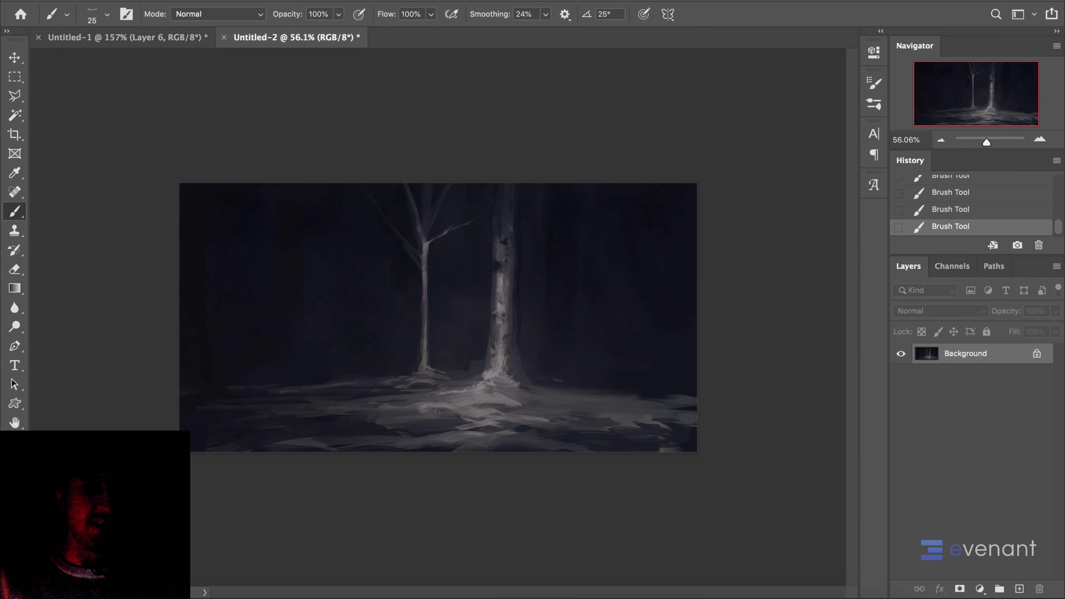
drag(400, 281, 379, 254)
alt+click(418, 314)
mouse_move(423, 335)
mouse_down()
mouse_move(396, 276)
mouse_move(357, 260)
mouse_up()
alt+click(395, 277)
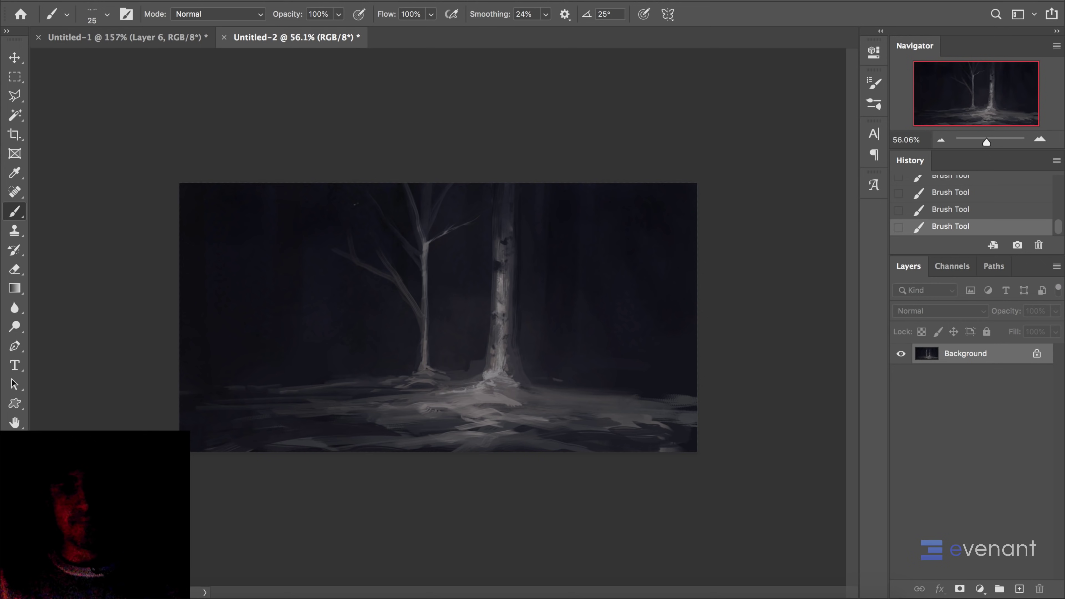
- Set the brush smoothing to 12%
scroll(441, 320, up, 2)
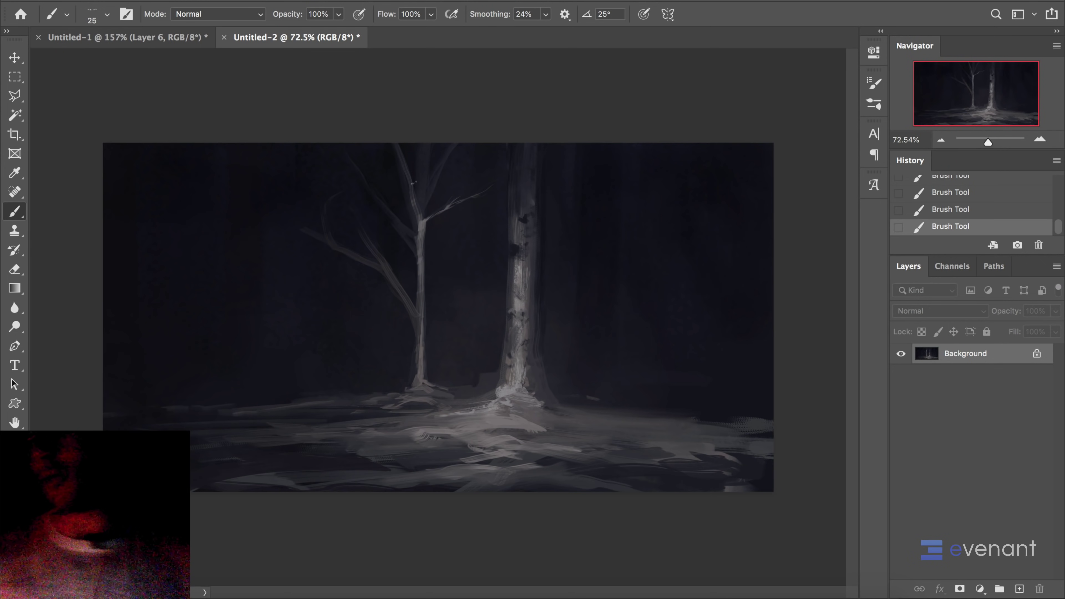
click(545, 14)
drag(545, 30, 536, 31)
click(311, 241)
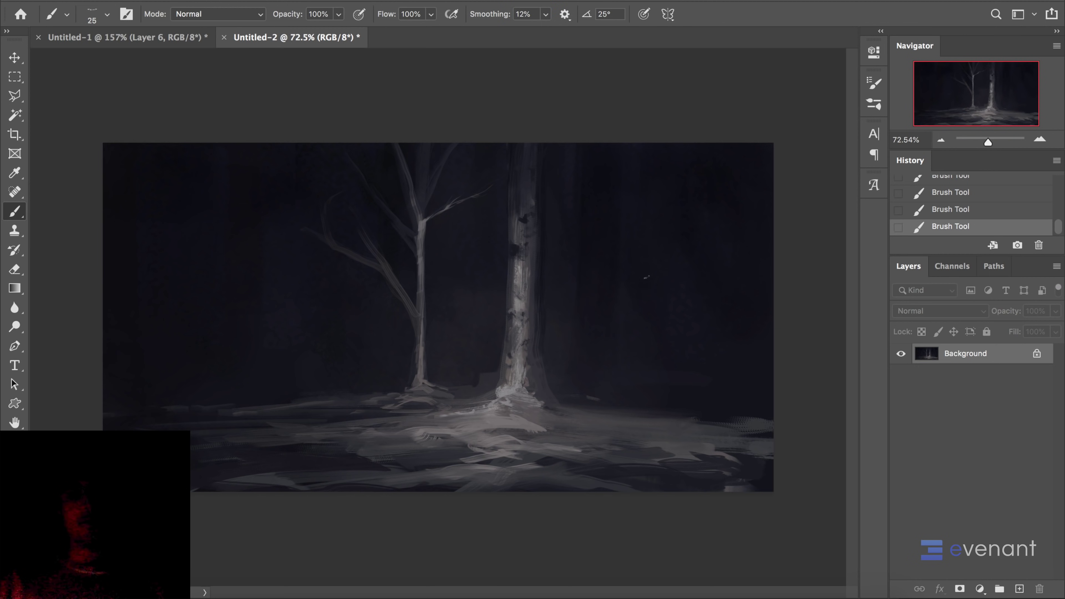
- Enlarge the brush to 60 px and paint a faint leaning trunk in the background right of the main trunk
key(bracketright)
key(bracketright)
key(bracketright)
key(bracketright)
key(bracketright)
key(bracketright)
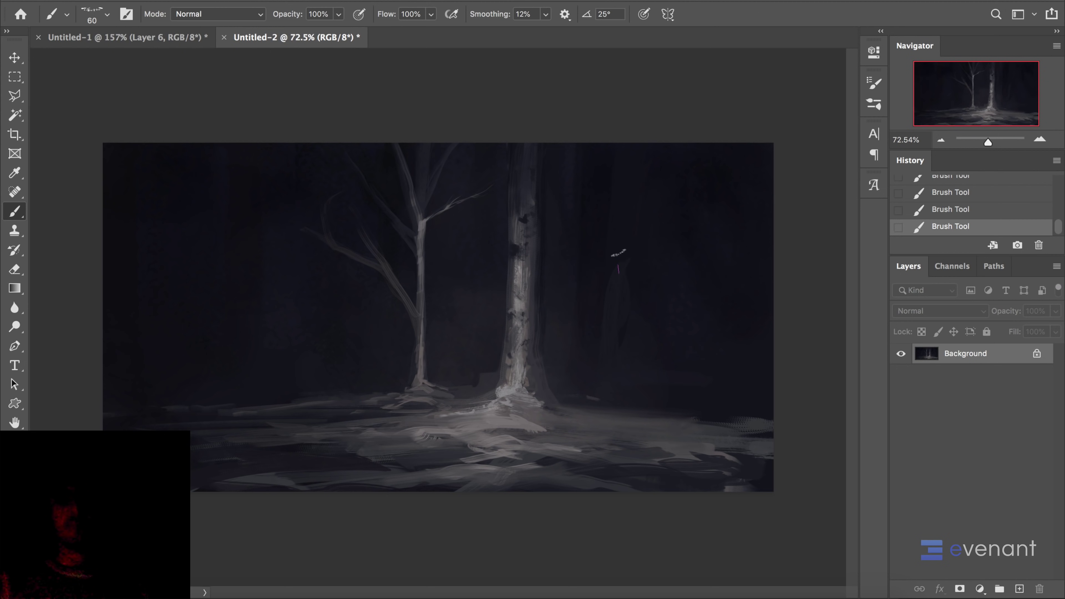
alt+click(611, 348)
drag(618, 310, 625, 231)
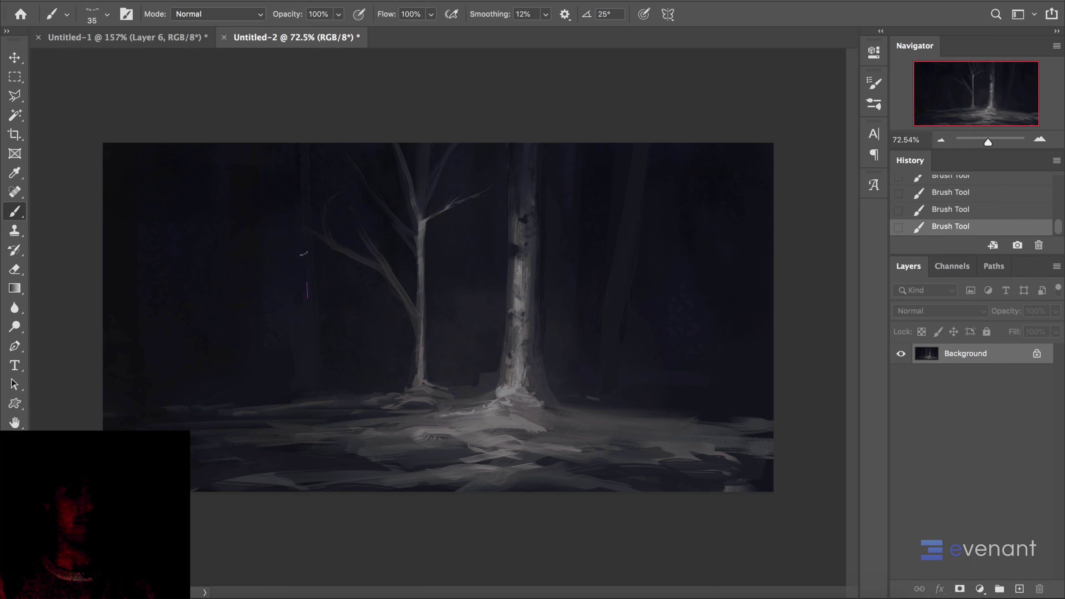
- Paint a dim 35 px background tree left of the thin tree, plus distant ground strips on both sides
drag(301, 395, 309, 336)
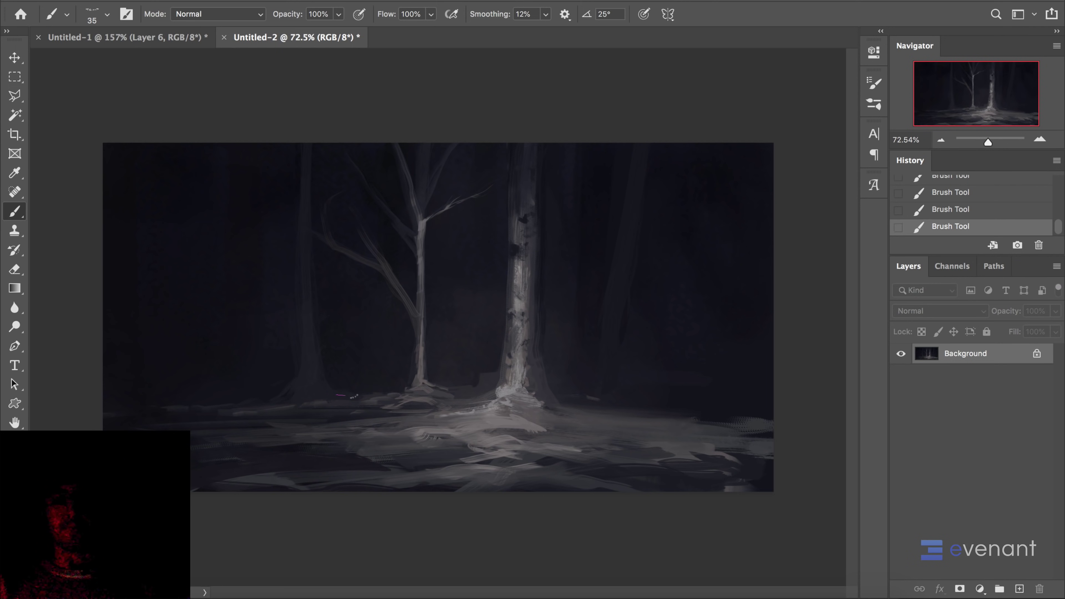
drag(373, 399, 179, 395)
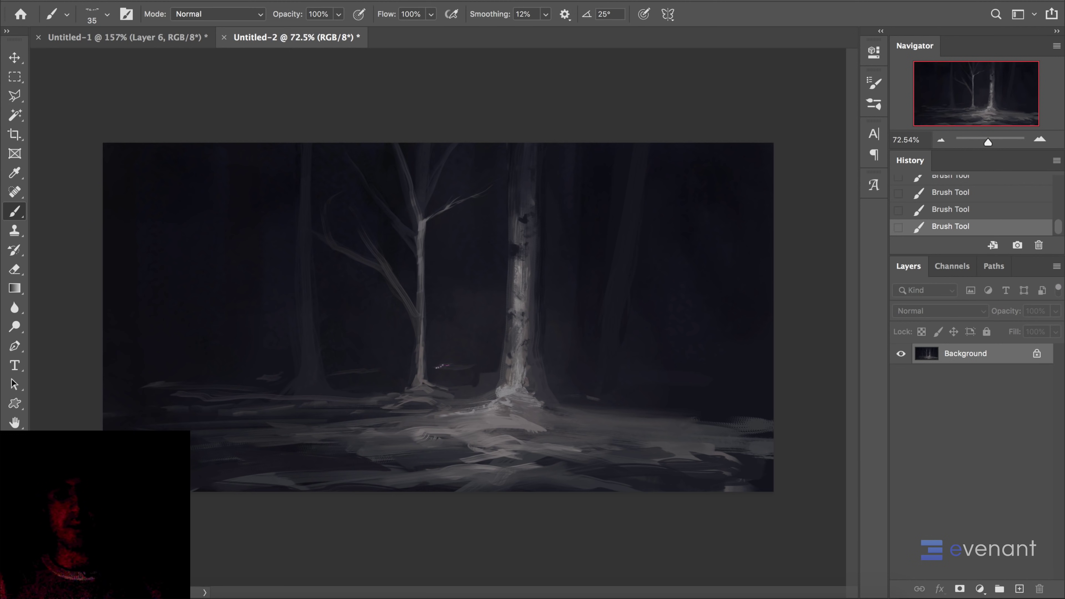
drag(561, 361, 725, 366)
- Rework the leaning background trunk and its surroundings with sampled dark tones, extending it over the distant ground strip
alt+click(595, 292)
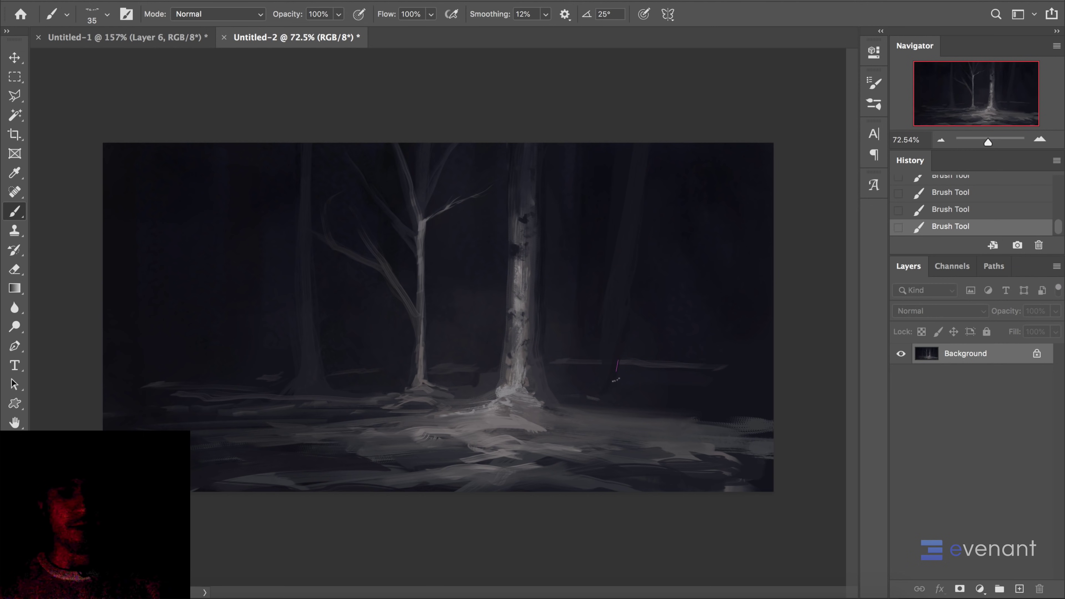
drag(627, 332, 622, 362)
alt+click(690, 188)
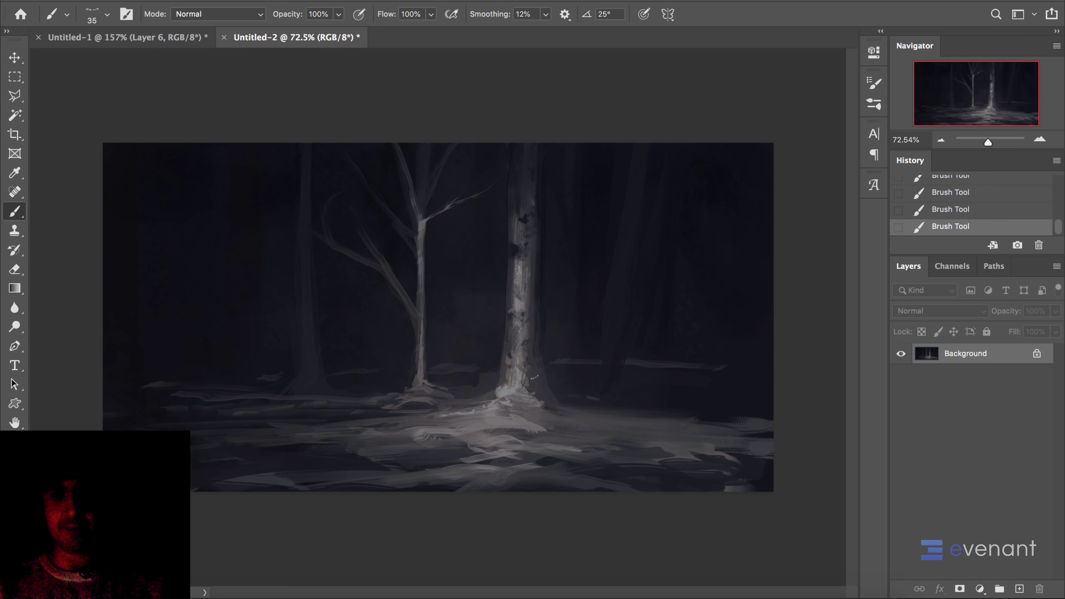
- Refine the main trunk's flared roots and paint the lit, shadow-edged mound below them with sampled tones
mouse_move(522, 371)
mouse_down()
mouse_move(492, 399)
mouse_move(539, 405)
mouse_up()
alt+click(525, 409)
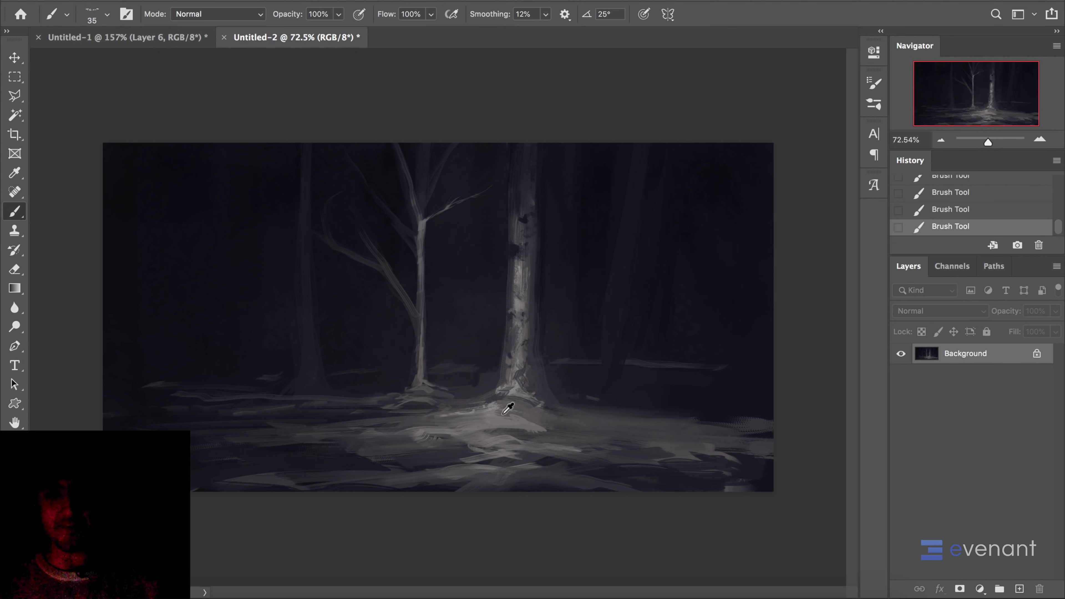
alt+click(555, 394)
mouse_move(554, 424)
mouse_down()
mouse_move(498, 415)
mouse_move(591, 441)
mouse_move(479, 426)
mouse_move(470, 435)
mouse_move(574, 445)
mouse_move(397, 442)
mouse_move(451, 448)
mouse_up()
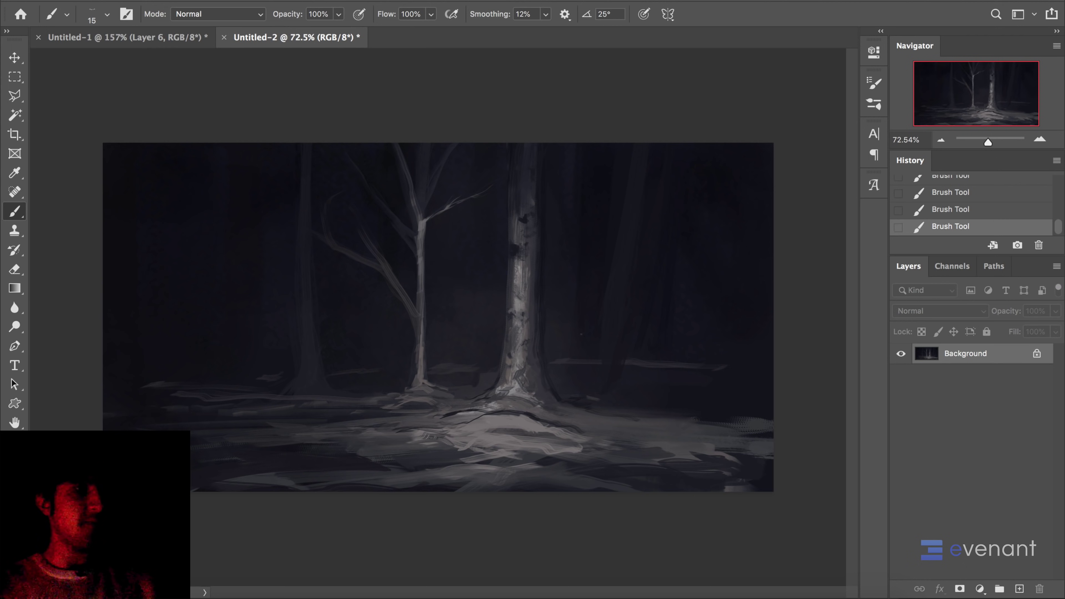
- Enlarge the brush to 45 px and paint dark vertical strokes in the background beside the main trunk
key(bracketright)
key(bracketright)
key(bracketright)
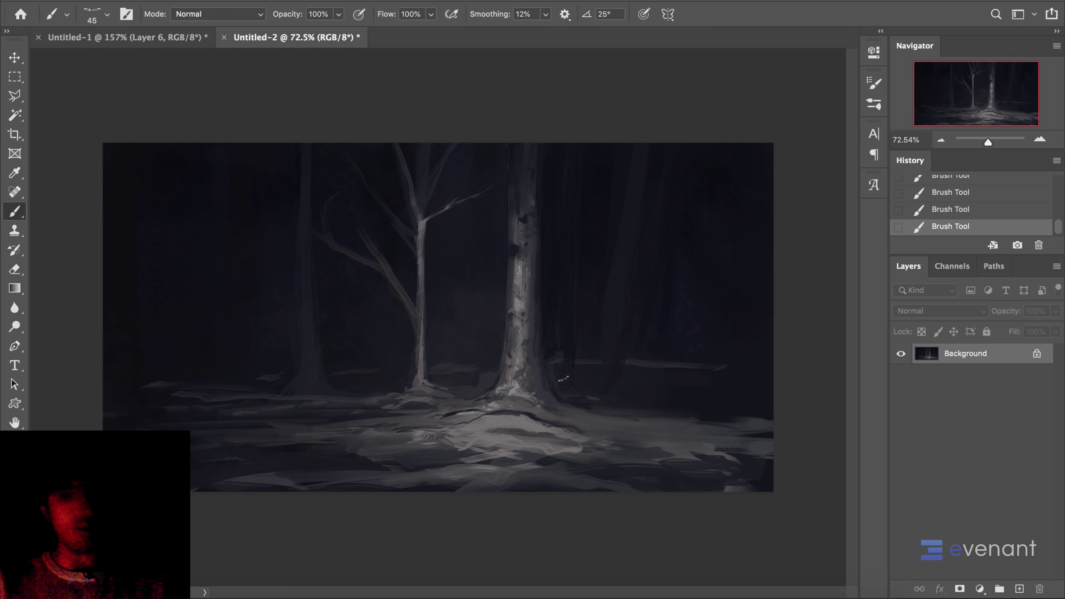
alt+click(569, 350)
drag(561, 350, 558, 374)
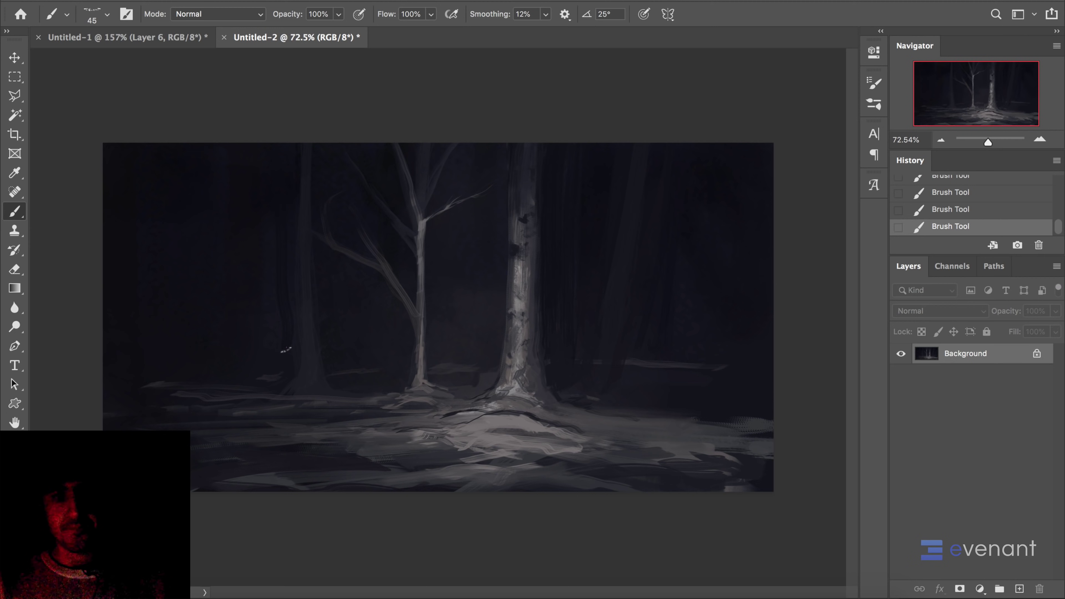
- Paint dark vertical trunk shapes in the far-left background with a sampled dark tone
alt+click(178, 153)
drag(179, 156, 190, 339)
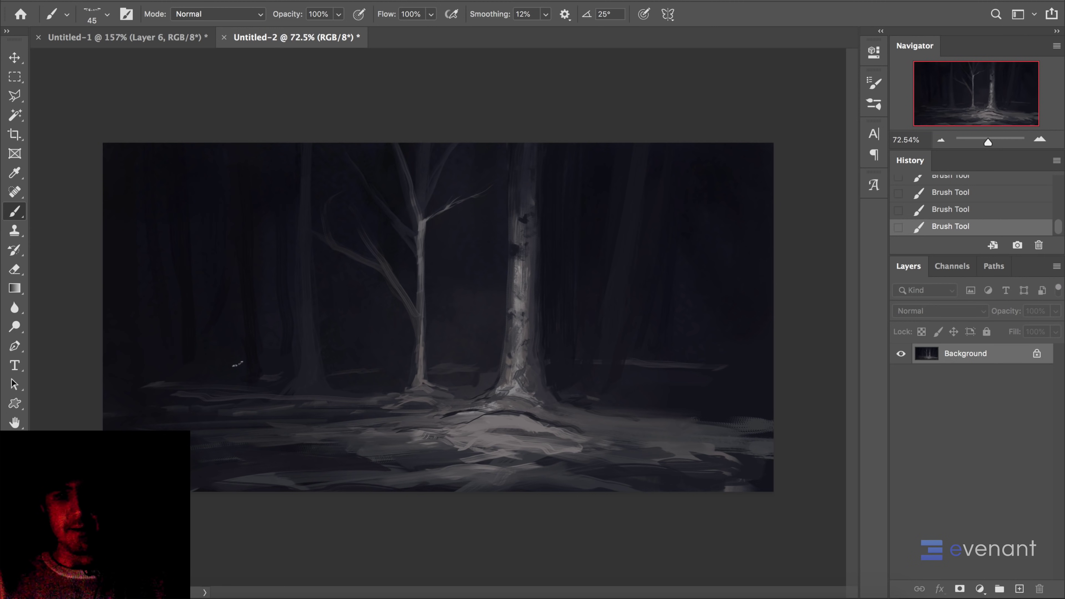
click(244, 369)
- Enlarge the brush to 80 px and darken the distant ground edge from the far left to the thin tree's base
key(])
key(])
key(])
key(])
mouse_move(226, 355)
mouse_down()
mouse_move(208, 371)
mouse_move(142, 371)
mouse_move(245, 372)
mouse_up()
alt+click(188, 335)
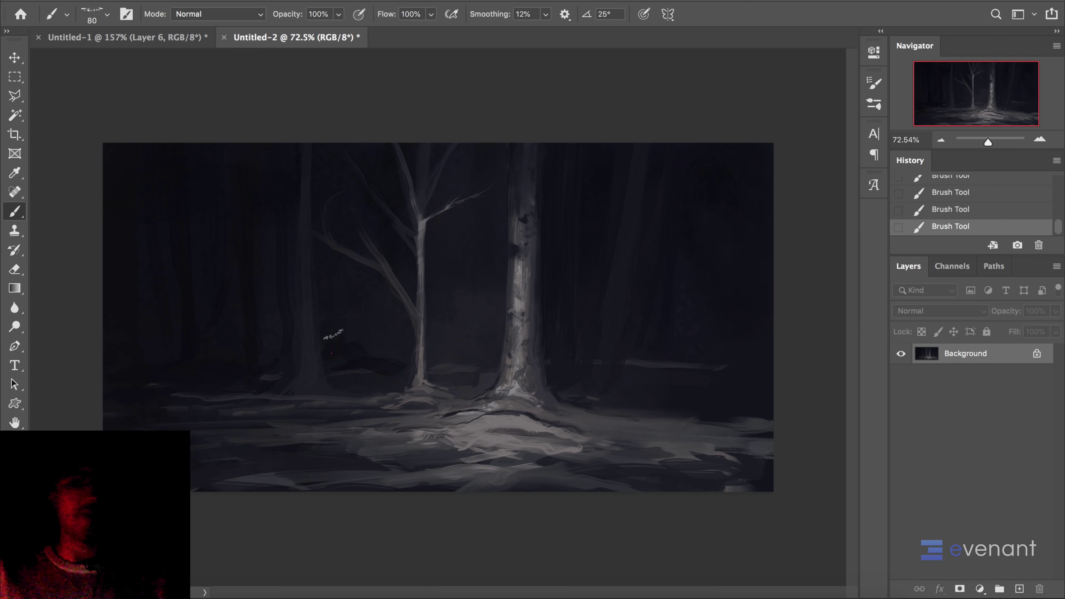
alt+click(374, 352)
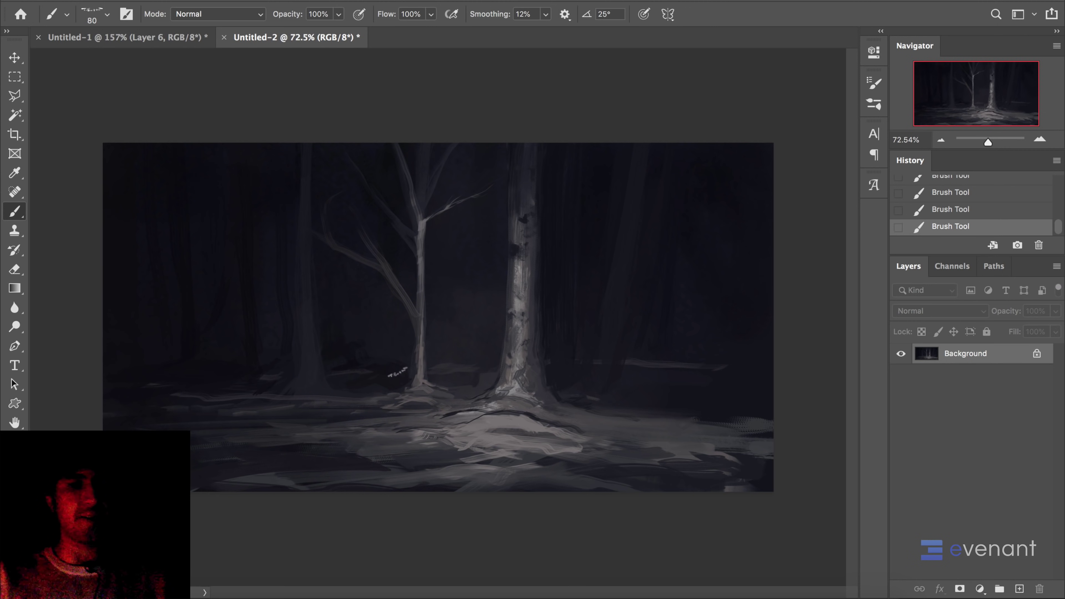
mouse_move(457, 376)
mouse_down()
mouse_move(436, 371)
mouse_move(486, 370)
mouse_move(457, 379)
mouse_move(447, 365)
mouse_up()
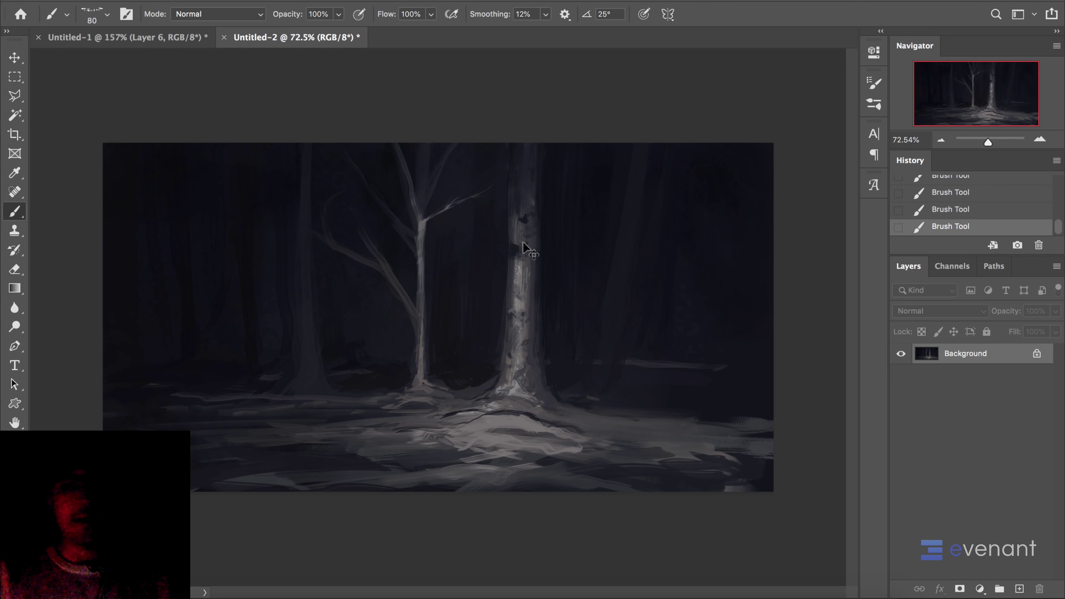
- Flip the canvas horizontally and paint dark trunk shapes into the background left of the main trunk
key(super+f)
mouse_move(247, 322)
mouse_down()
mouse_move(211, 287)
mouse_move(211, 205)
mouse_move(187, 155)
mouse_move(200, 350)
mouse_up()
alt+click(191, 161)
alt+click(651, 183)
mouse_move(181, 193)
mouse_down()
mouse_move(174, 124)
mouse_move(155, 226)
mouse_up()
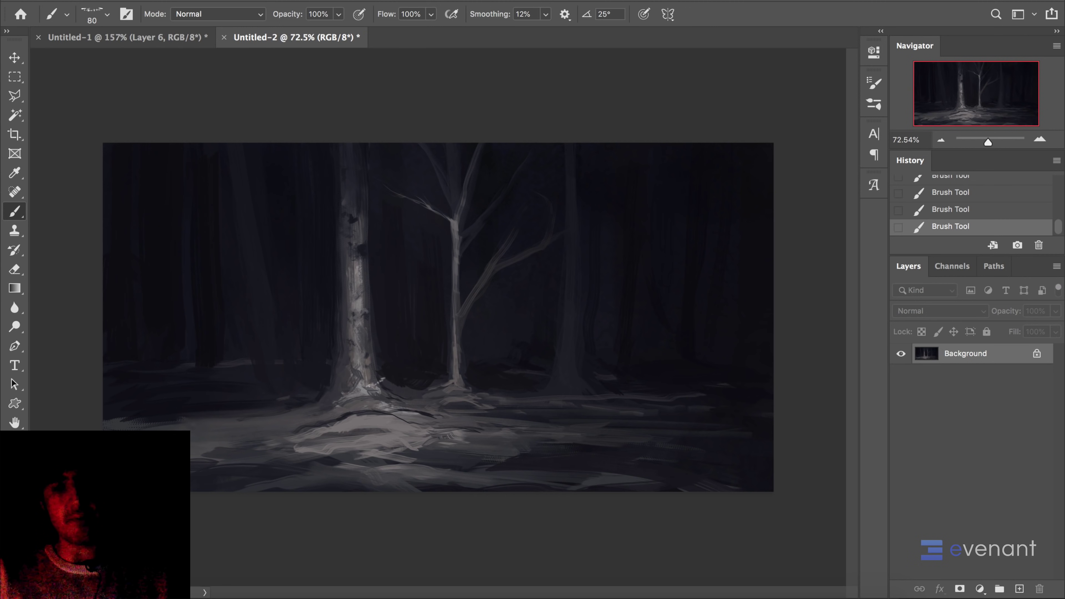
- Pick the 300 px textured brush, set its mode to Multiply and darken the background left of the main trunk
right_click(491, 286)
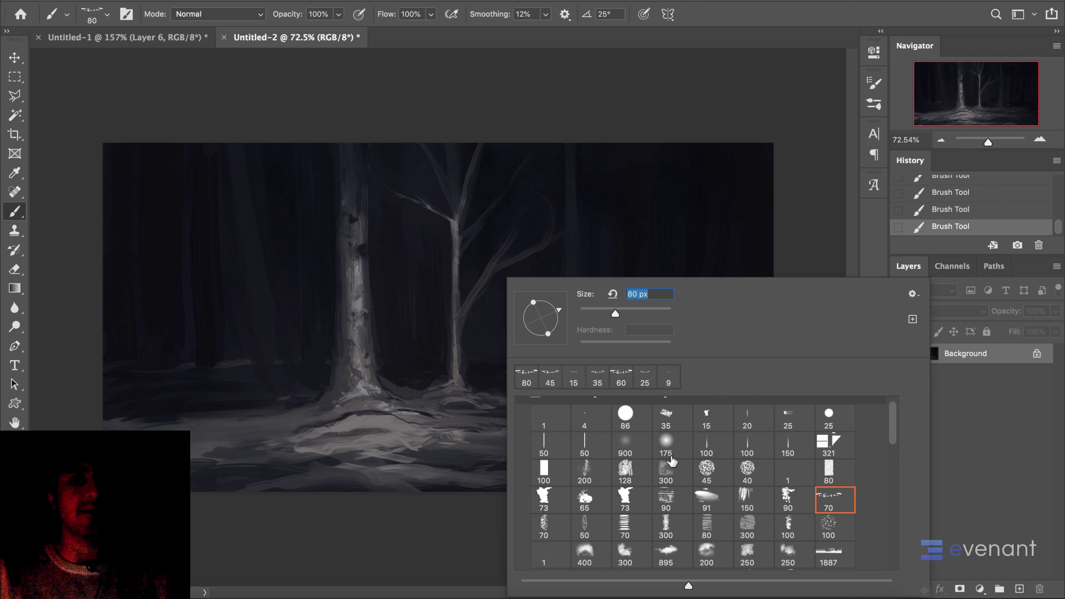
click(673, 470)
click(224, 328)
shift+right_click(289, 367)
click(327, 402)
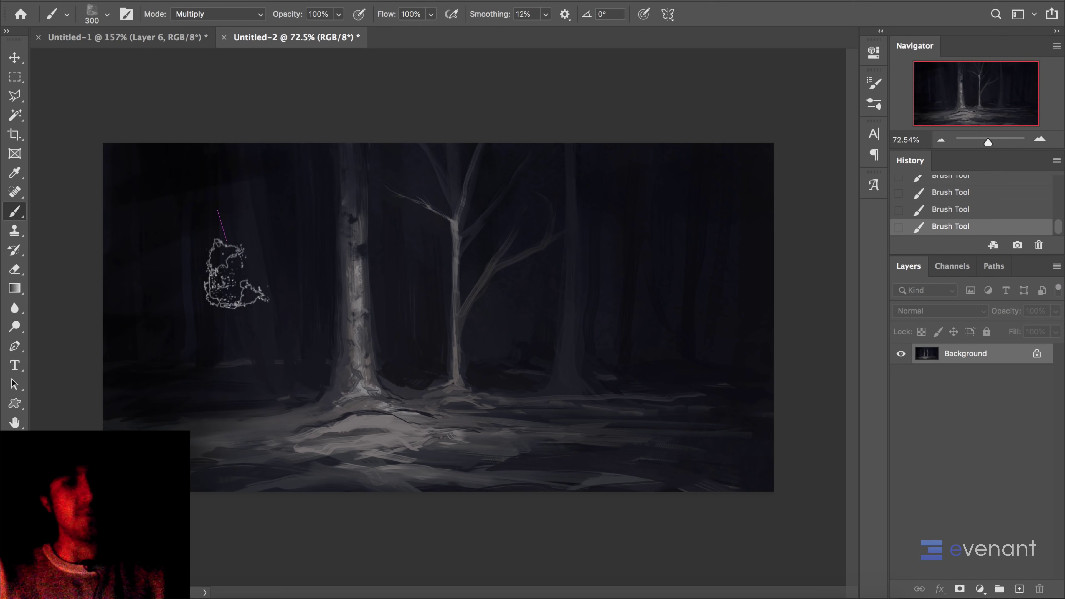
- Undo and restore the last three brush strokes while switching to the 900 px soft brush
key(super+z)
key(super+z)
key(super+z)
right_click(361, 336)
text(900)
key(Return)
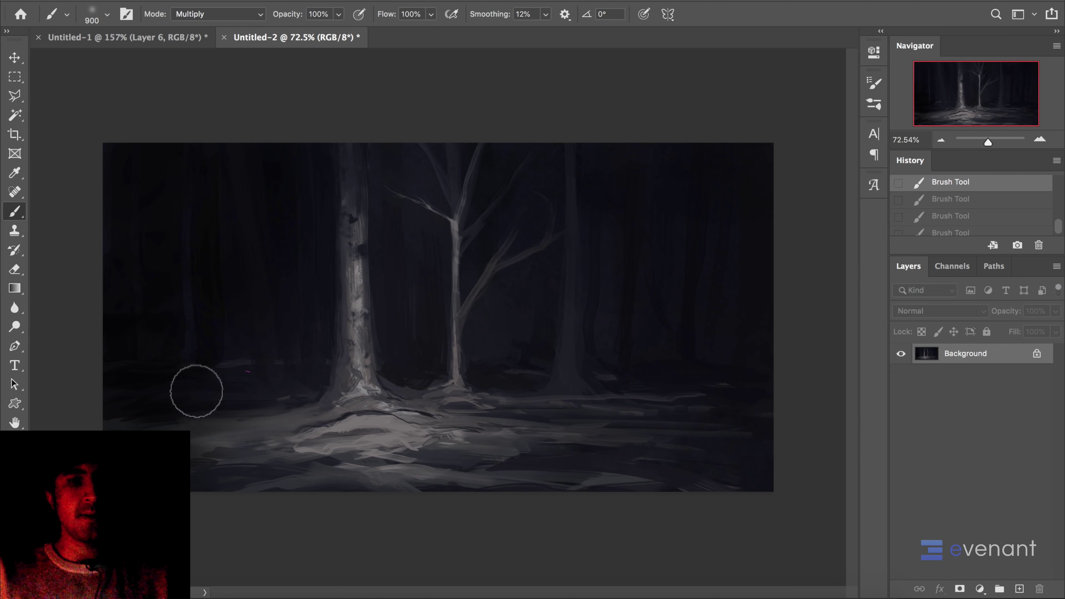
key(shift+super+z)
key(shift+super+z)
key(shift+super+z)
- Darken the left background, the lower-right ground and the right background with the 1400 px Burn tool on Midtones
drag(14, 327, 63, 339)
drag(265, 121, 235, 483)
drag(733, 414, 673, 478)
drag(685, 436, 565, 522)
drag(623, 353, 697, 184)
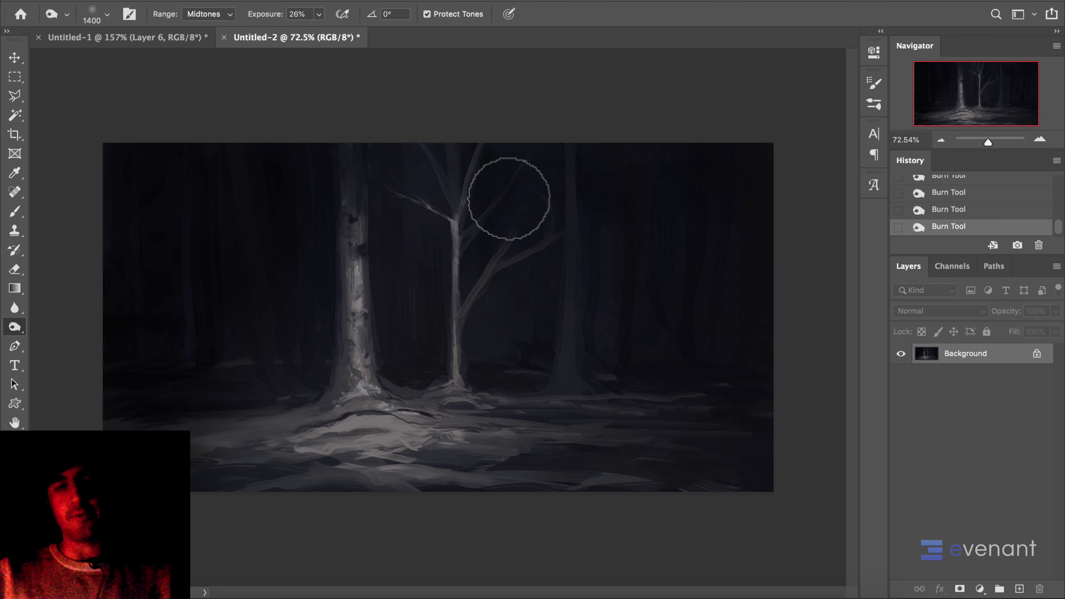
scroll(510, 197, up, 2)
scroll(514, 192, down, 1)
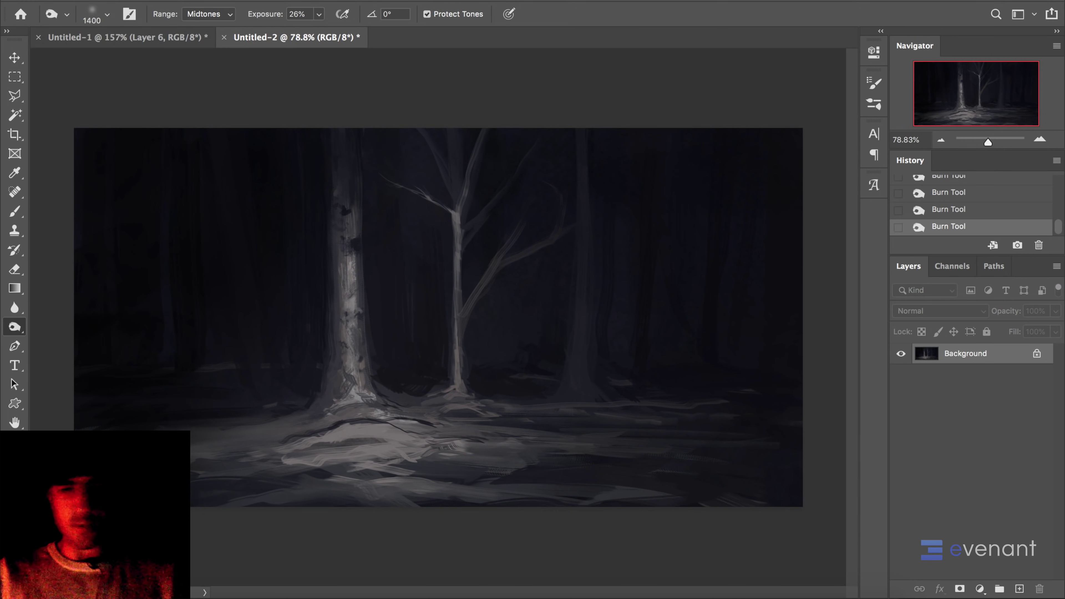
- Set the Burn tool's range to Shadows and darken the background, trunks and ground with the 1400 px brush
click(206, 13)
click(204, 5)
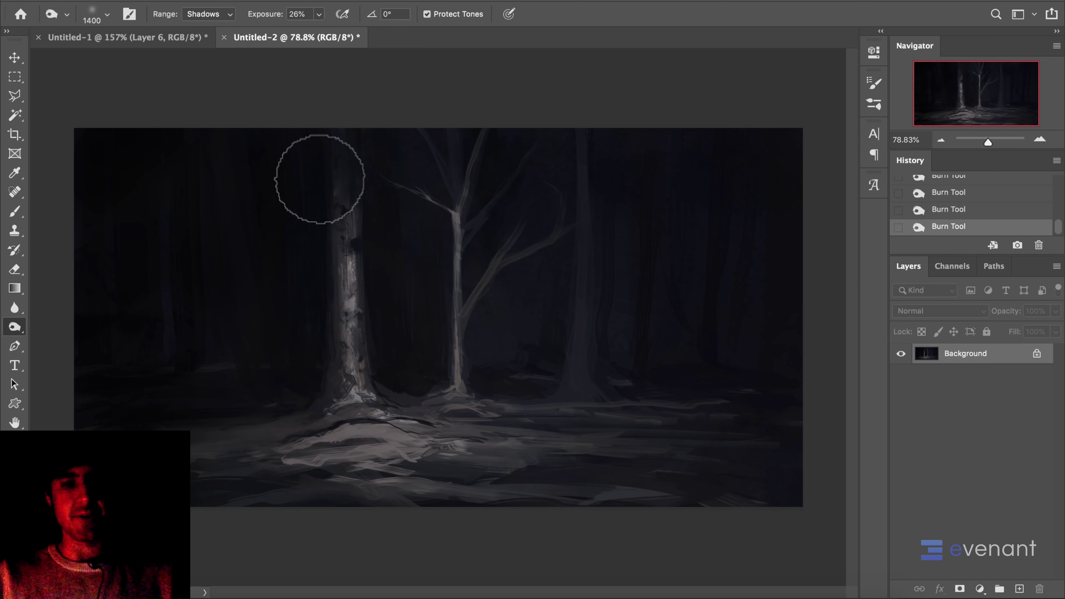
mouse_move(493, 377)
mouse_down()
mouse_move(587, 428)
mouse_move(717, 404)
mouse_move(665, 498)
mouse_move(431, 510)
mouse_move(629, 430)
mouse_move(604, 509)
mouse_move(587, 513)
mouse_move(726, 524)
mouse_up()
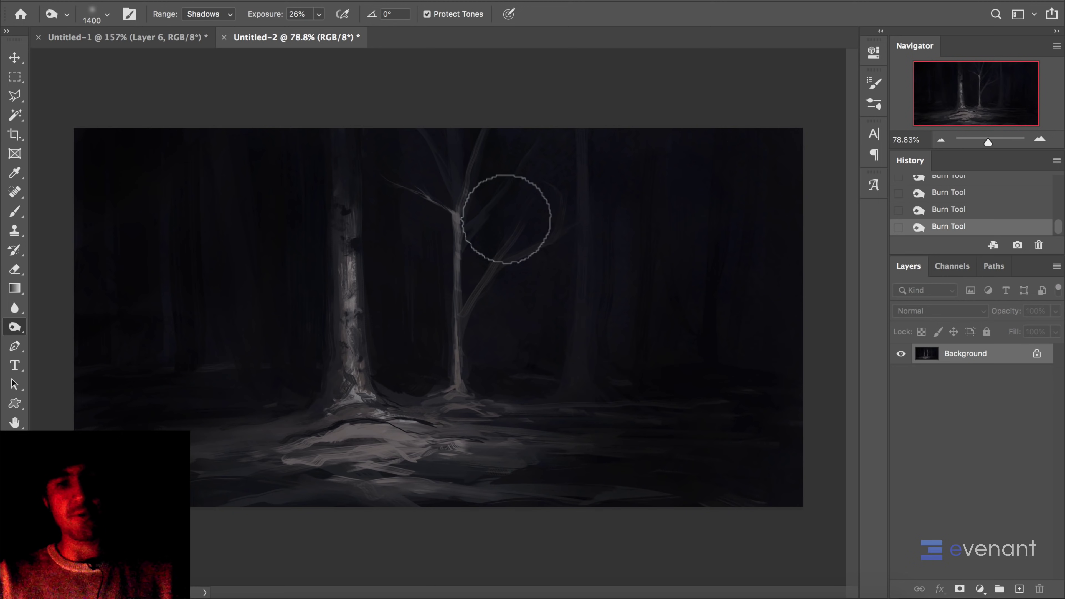
- Try lightening the dark ground between the two lit trunks with the 35 px textured Dodge brush
right_click(487, 213)
click(633, 349)
alt+click(421, 380)
key(super+z)
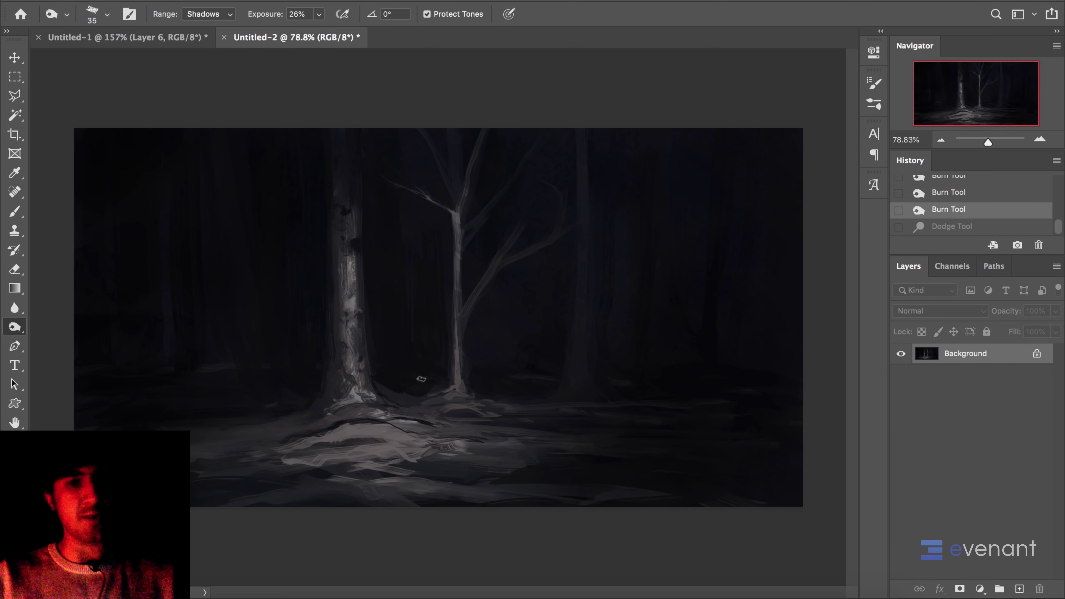
- Paint dark strokes on the ground between the two lit trunks with the 35 px textured brush and a sampled tone
key(b)
alt+click(401, 398)
right_click(410, 321)
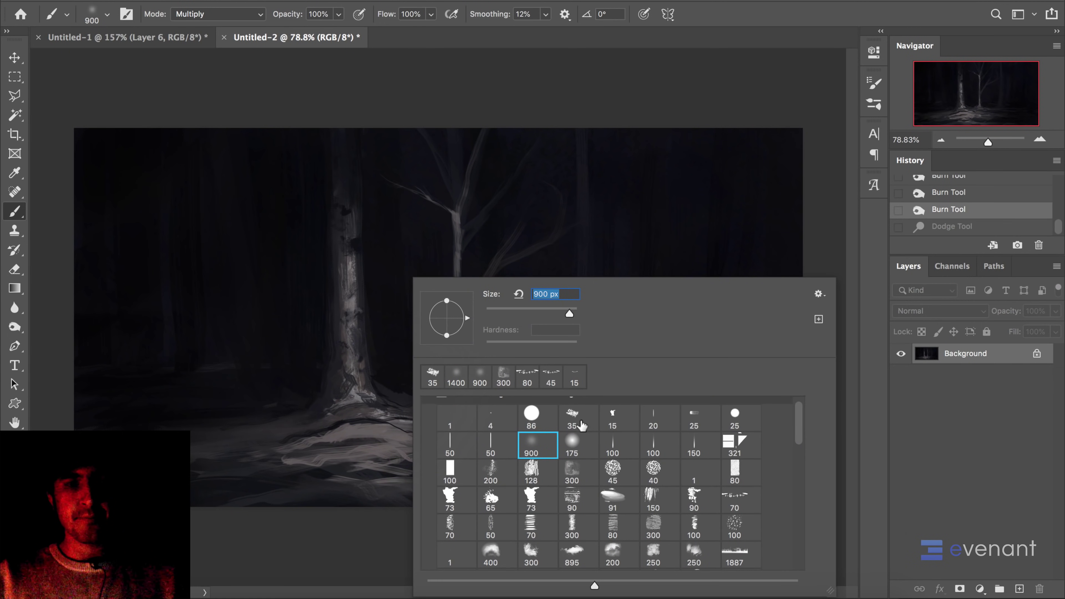
click(573, 416)
click(398, 391)
drag(396, 391, 411, 397)
- Set the brush mode to Normal and paint over the ground between the trunks and beside the main trunk
right_click(387, 335)
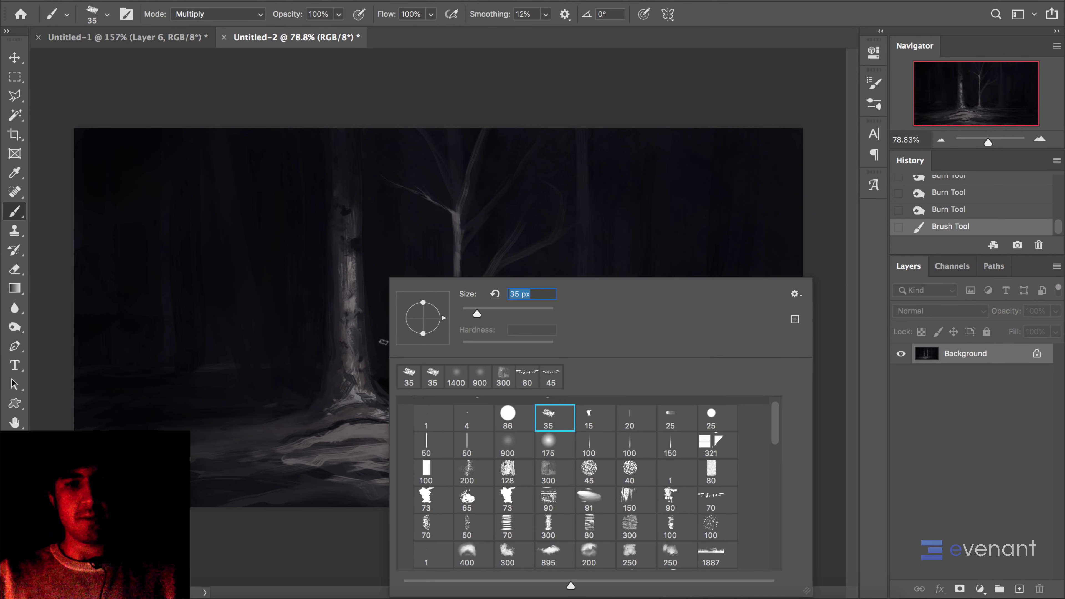
shift+right_click(370, 333)
click(404, 362)
click(410, 390)
click(398, 390)
drag(237, 411, 234, 408)
- Repaint the roots of the main trunk and the base of the thin tree with sampled bark and ground tones
scroll(352, 349, up, 3)
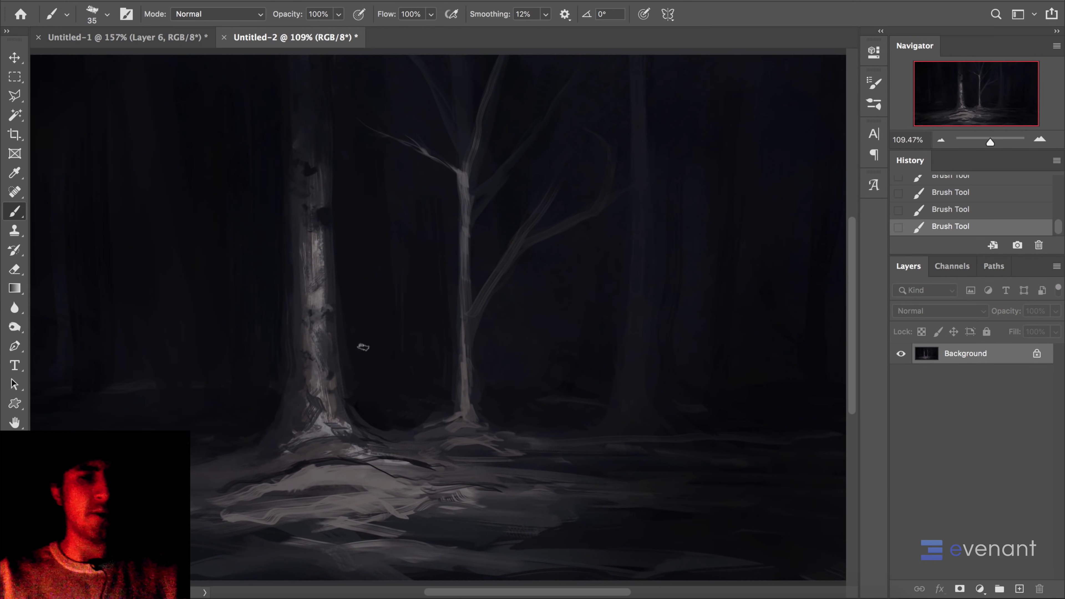
alt+click(359, 339)
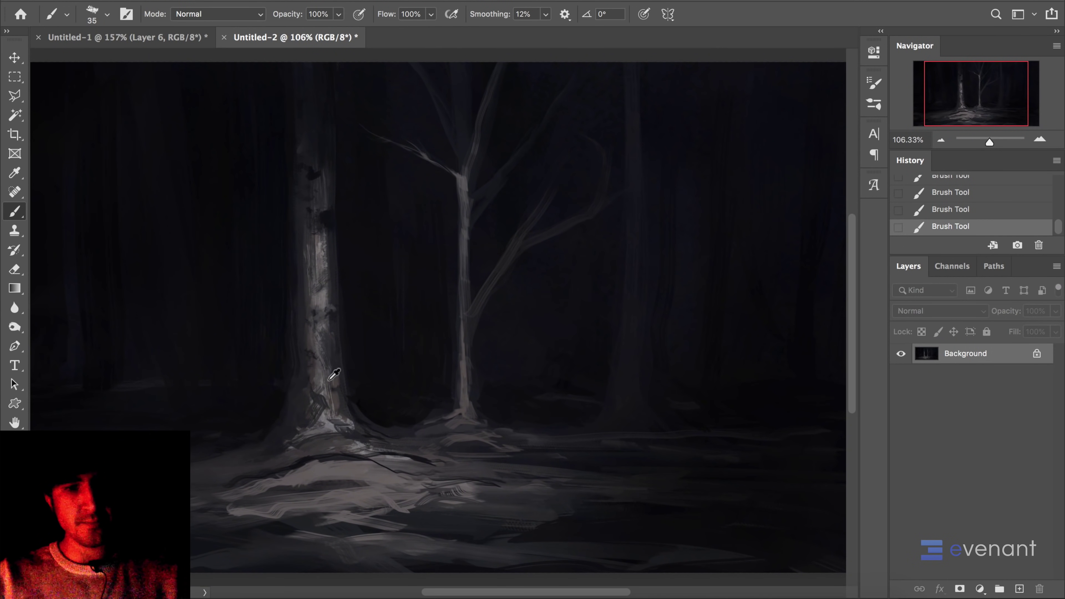
drag(315, 411, 305, 413)
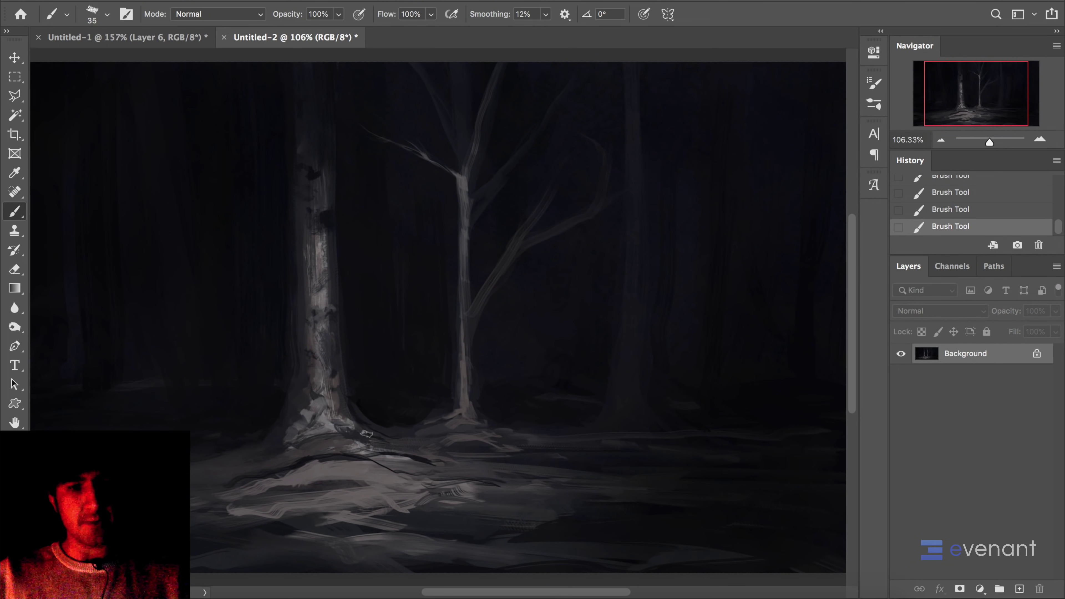
alt+click(294, 411)
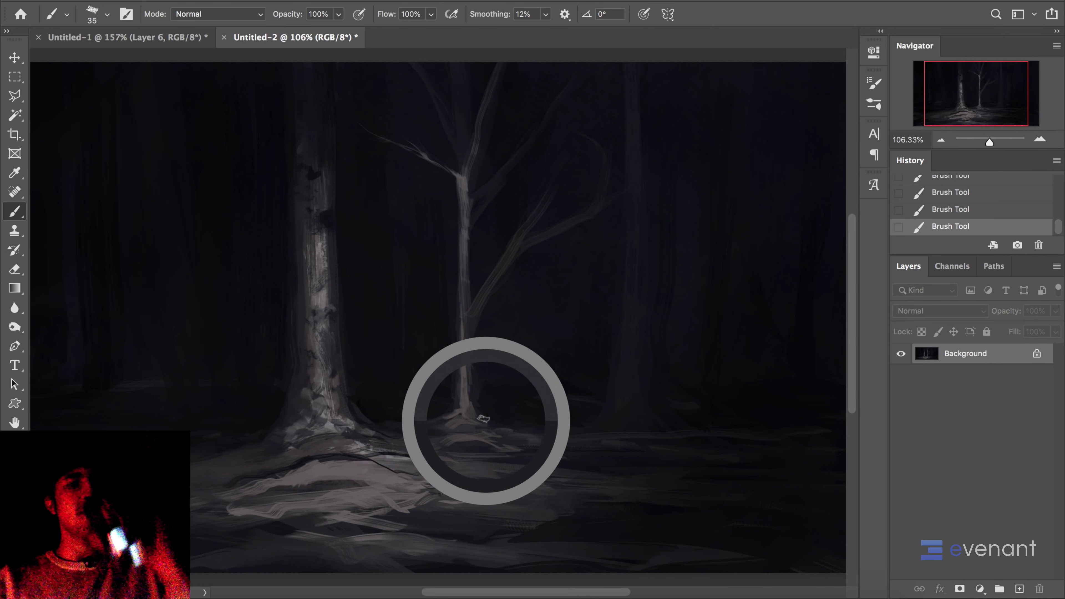
alt+click(436, 431)
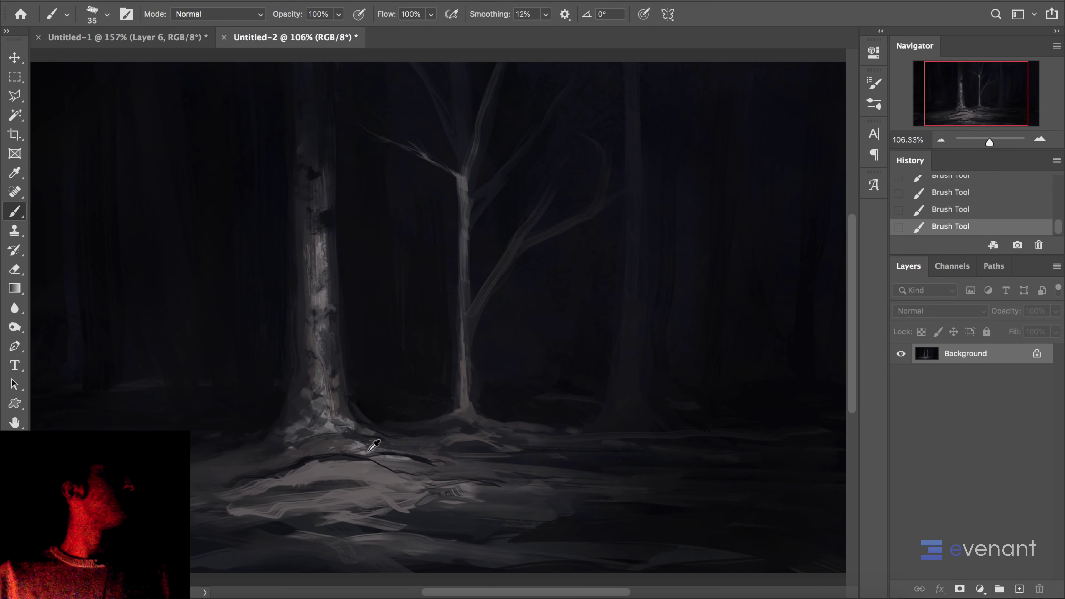
- Break up the lit mound below the main trunk with sampled dark strokes and lighter highlights
alt+click(296, 486)
mouse_move(294, 483)
mouse_down()
mouse_move(354, 476)
mouse_move(337, 469)
mouse_move(380, 474)
mouse_up()
alt+click(365, 451)
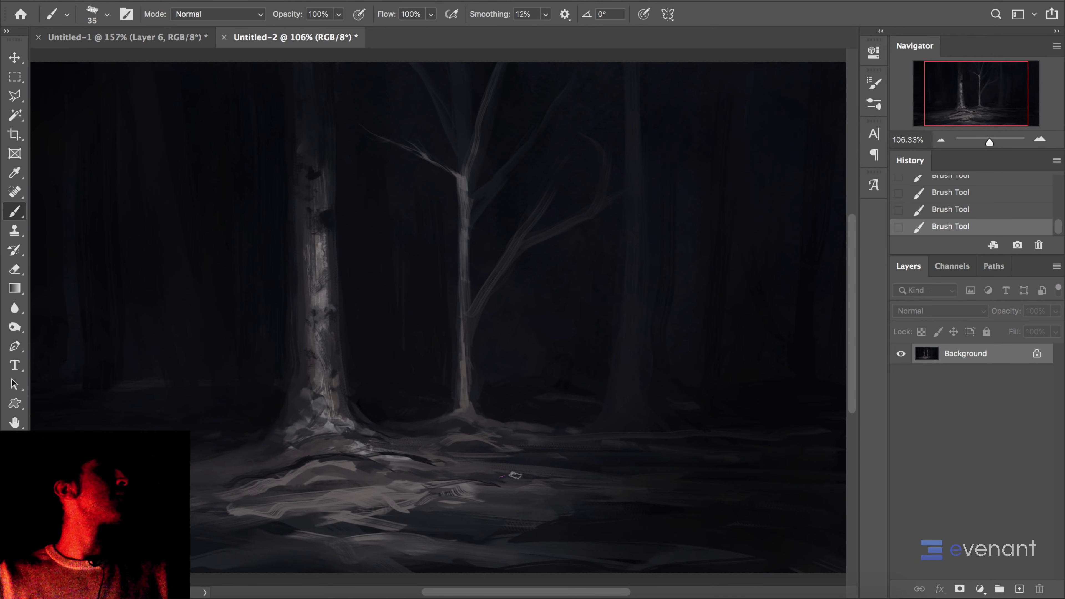
alt+click(331, 427)
mouse_move(325, 462)
mouse_down()
mouse_move(331, 426)
mouse_move(354, 466)
mouse_move(289, 476)
mouse_up()
mouse_move(356, 476)
mouse_down()
mouse_move(329, 475)
mouse_move(362, 464)
mouse_up()
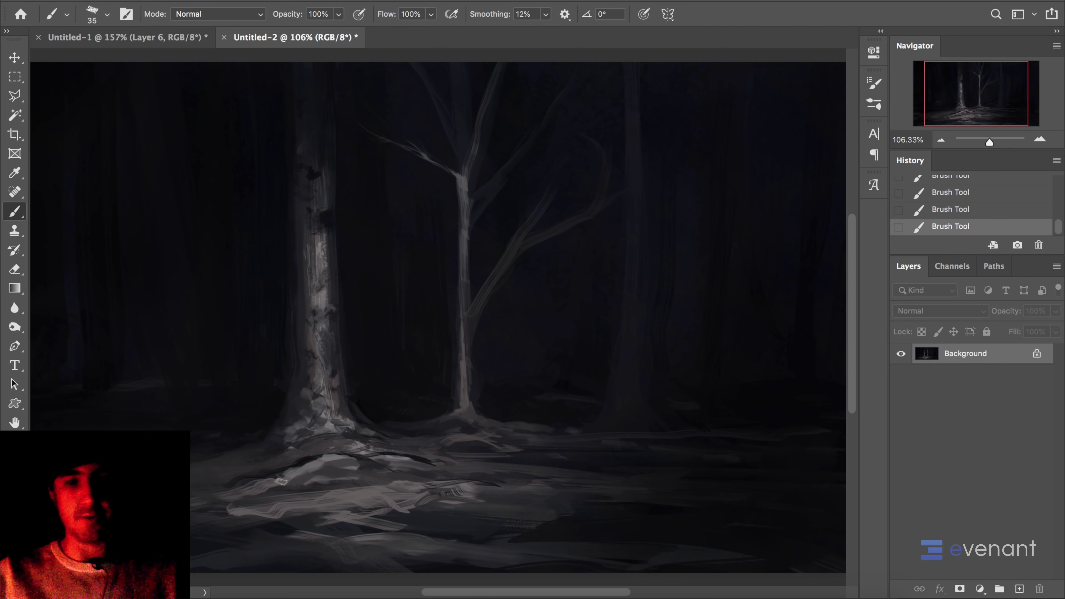
- Paint sampled light patches and dark diagonal strokes across the foreground, and touch up the thin tree
mouse_move(258, 504)
mouse_down()
mouse_move(293, 510)
mouse_move(197, 542)
mouse_move(242, 524)
mouse_up()
alt+click(292, 512)
alt+click(339, 504)
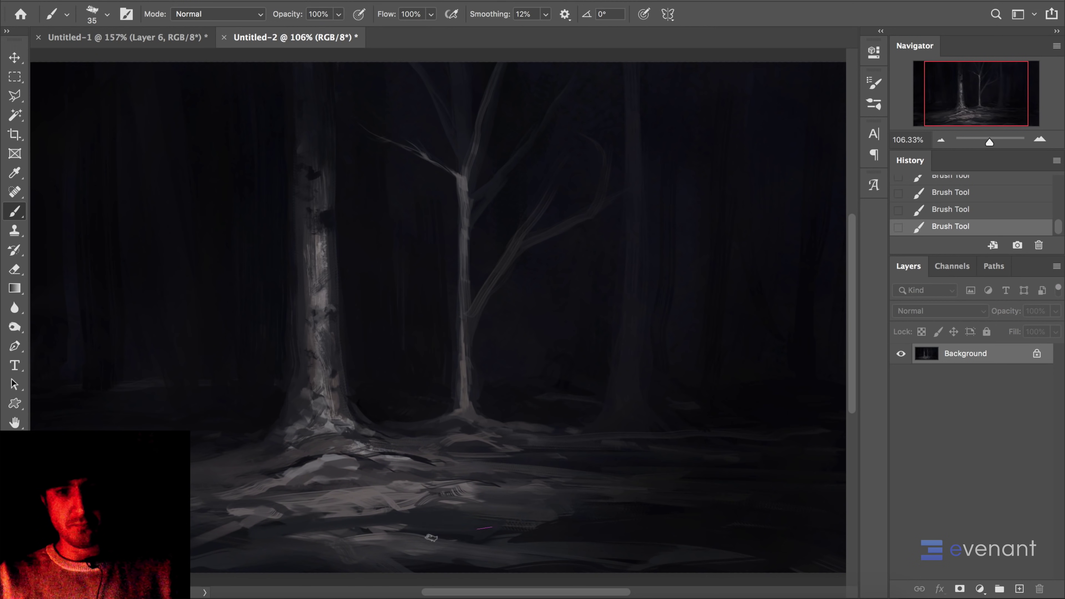
alt+click(581, 517)
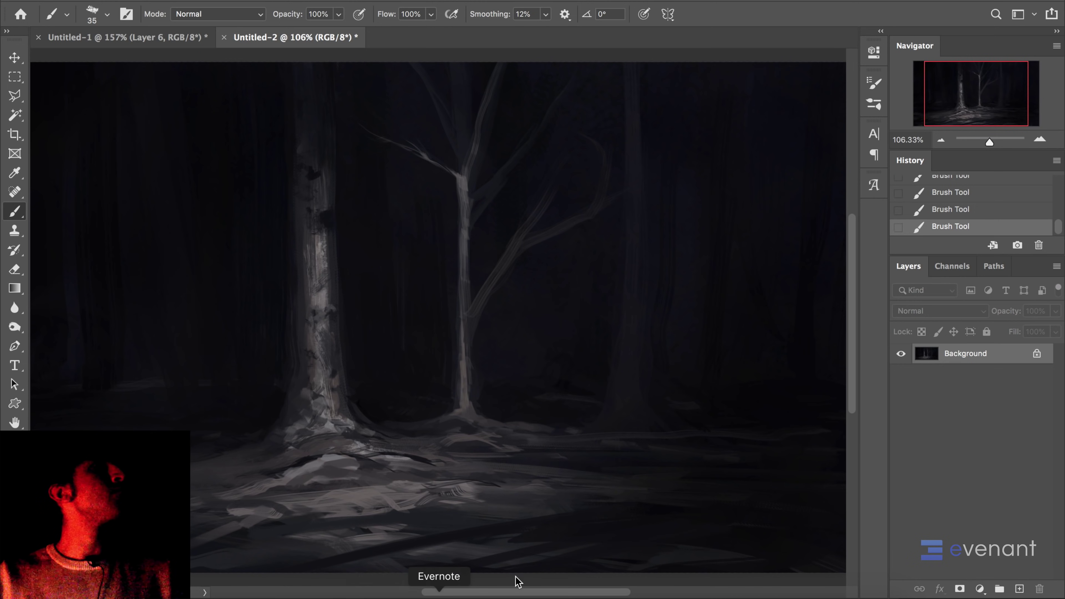
alt+click(775, 523)
drag(649, 371, 500, 441)
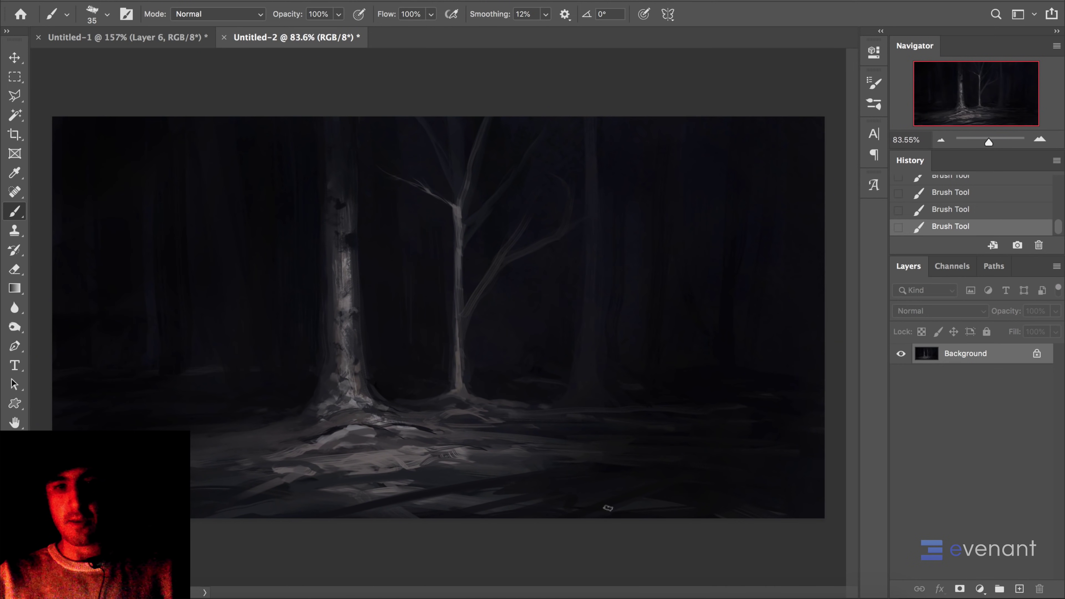
alt+click(407, 405)
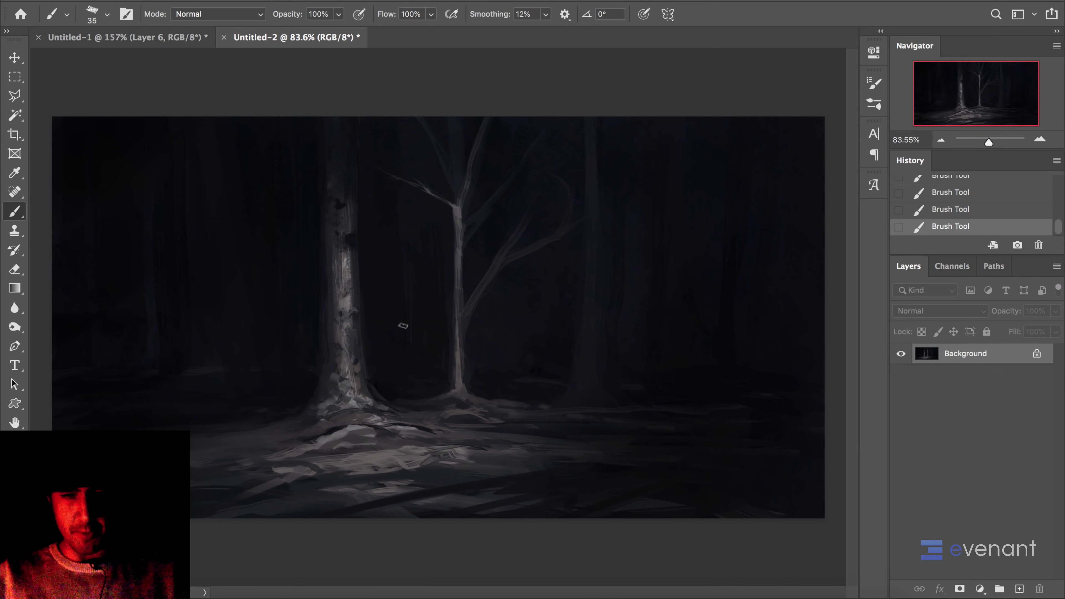
alt+click(423, 124)
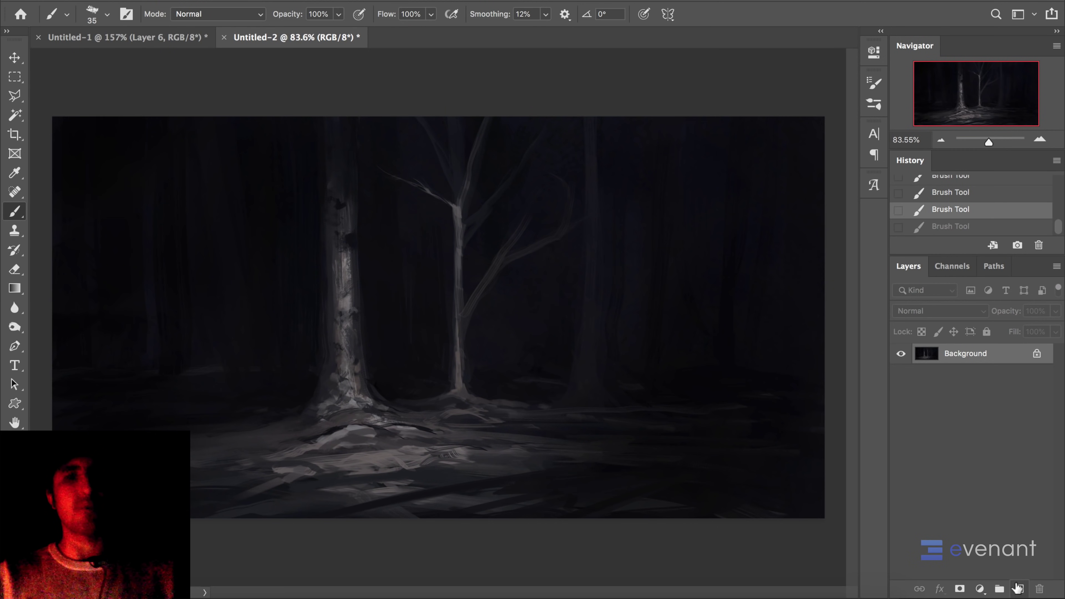
- Add a new layer and block in a faint bluish body shape behind the main trunk with the 60 px brush
key(ctrl+shift+alt+n)
key(bracketright)
key(bracketright)
key(bracketright)
key(bracketright)
mouse_move(291, 133)
mouse_down()
mouse_move(292, 151)
mouse_move(291, 124)
mouse_move(242, 192)
mouse_up()
drag(278, 151, 235, 188)
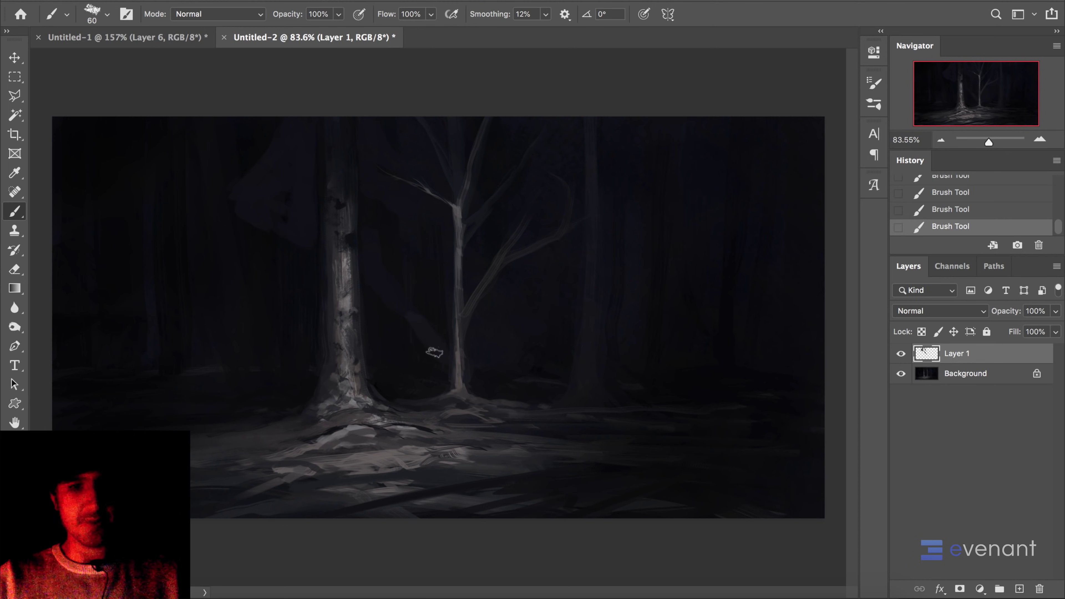
- Paint a leaning limb from beside the main trunk to the thin tree's base and reduce the brush to 20 px
alt+click(461, 395)
alt+click(364, 415)
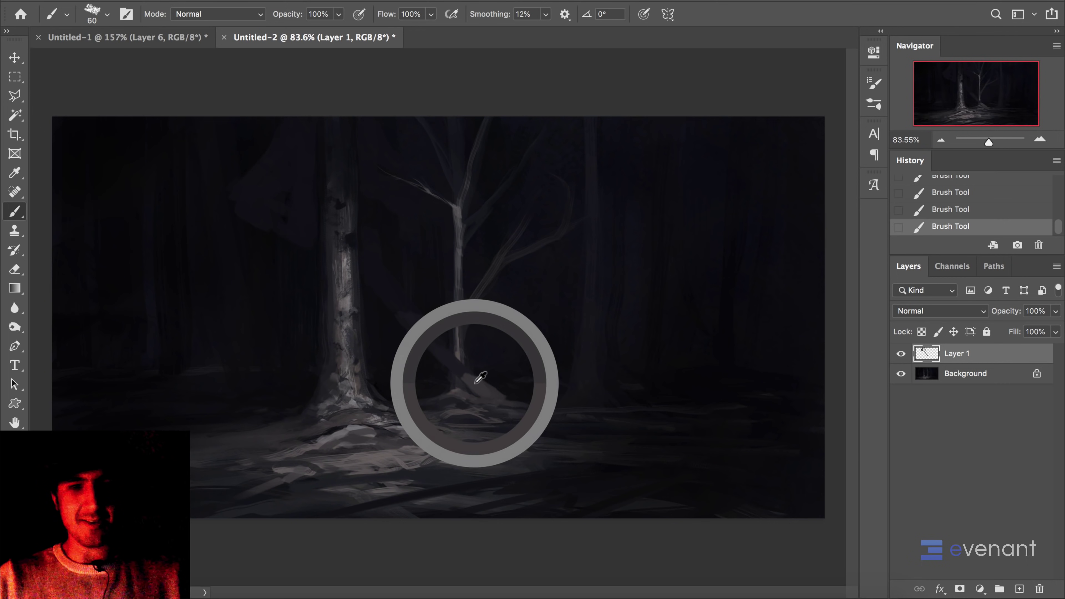
key(bracketleft)
key(bracketleft)
key(bracketleft)
key(bracketleft)
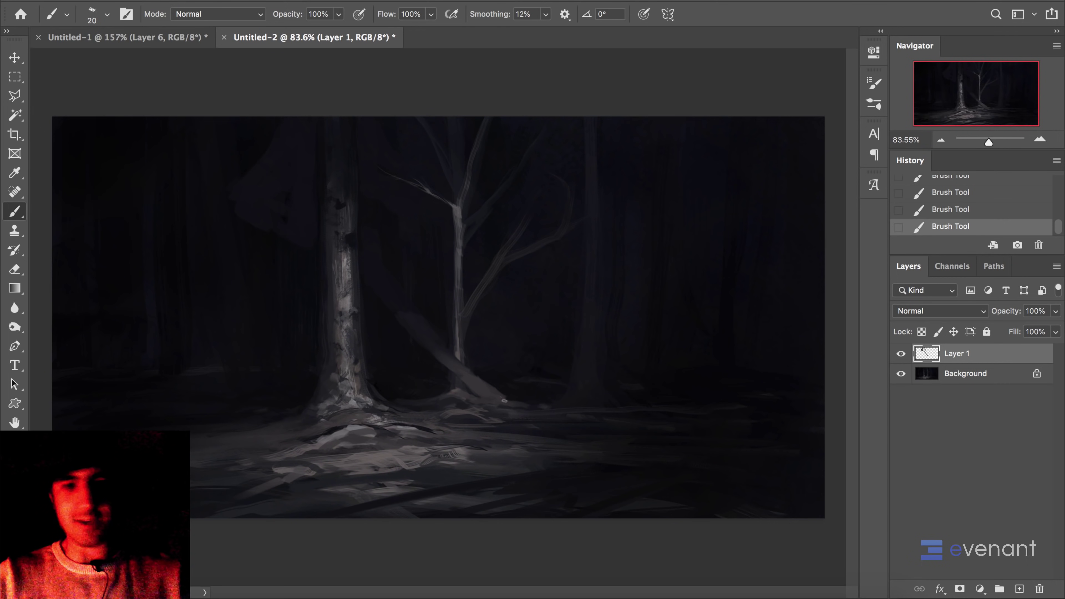
- Shape the limb's lit lower end with sampled tones and extend its upper part in a curve beside the main trunk
alt+click(460, 386)
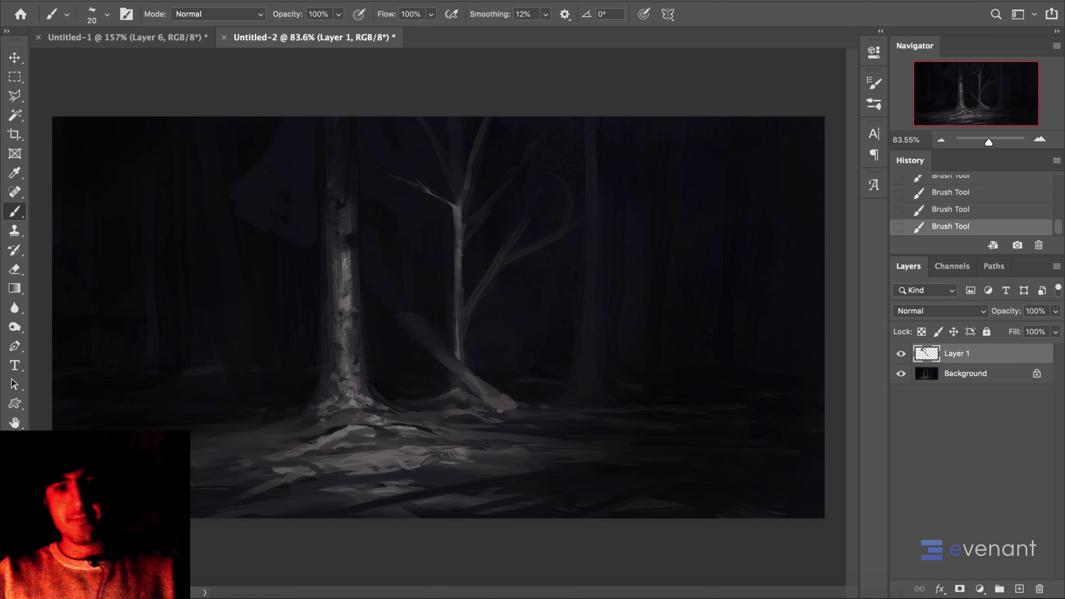
alt+click(475, 406)
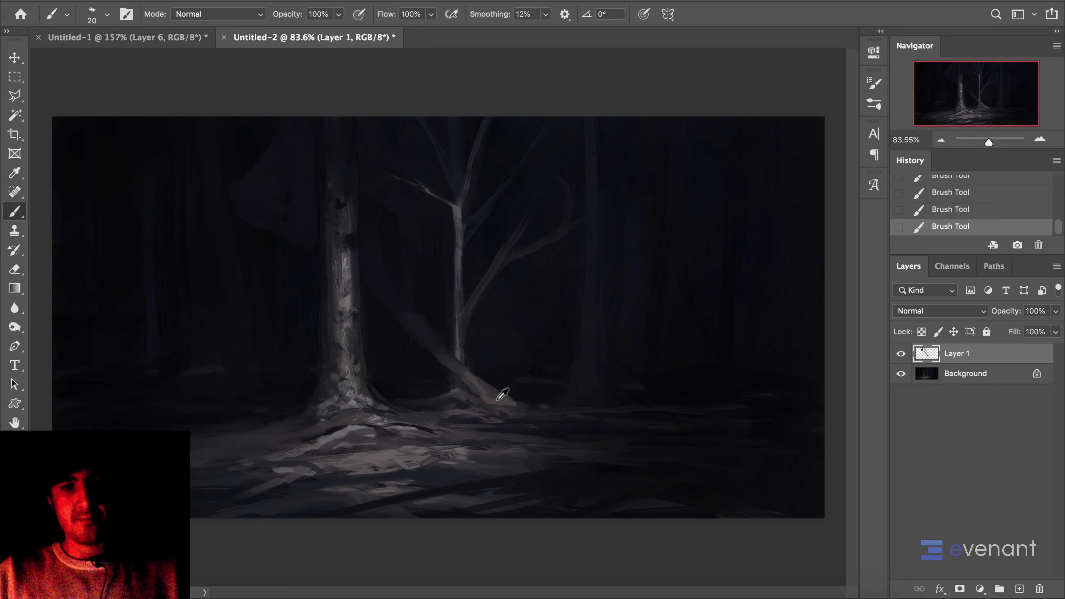
alt+click(418, 325)
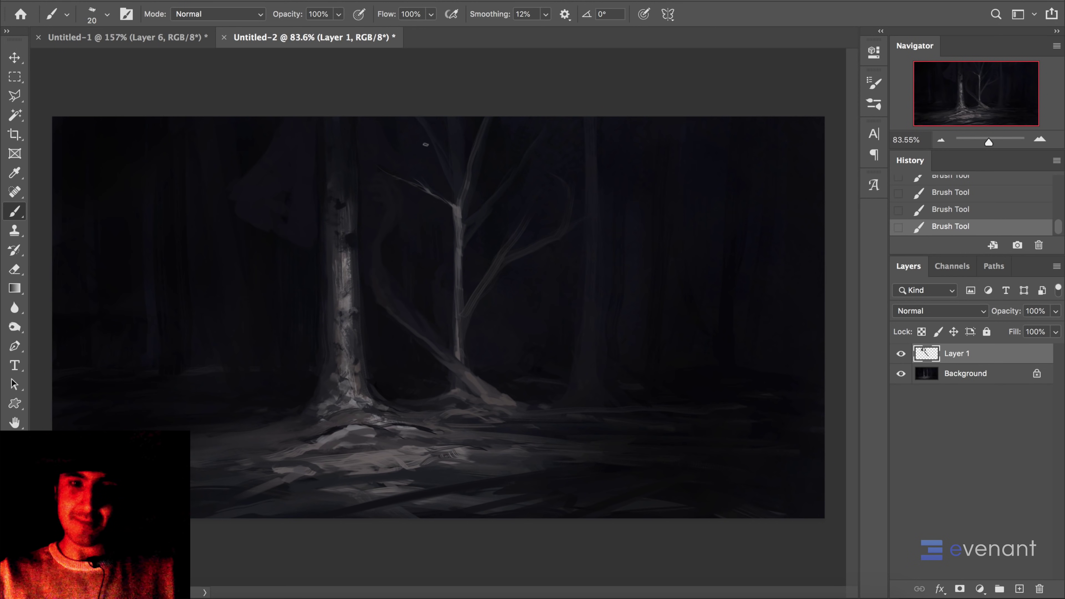
- Enlarge the brush to 70 px and extend the bluish body shape down toward the ground behind the main trunk
key(bracketright)
key(bracketright)
key(bracketright)
key(bracketright)
key(bracketright)
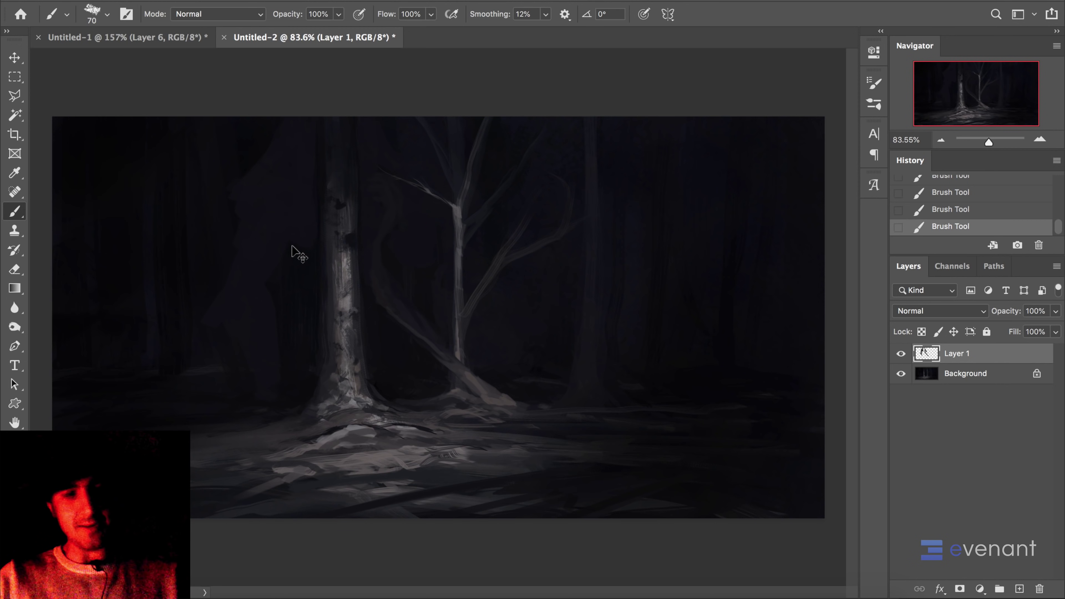
- Flip the canvas horizontally and paint the dark head and shoulder shapes on both sides of the main trunk
key(super+shift+h)
alt+click(489, 219)
drag(500, 207, 502, 198)
drag(501, 199, 505, 229)
drag(505, 231, 508, 266)
drag(566, 207, 573, 228)
drag(577, 179, 586, 193)
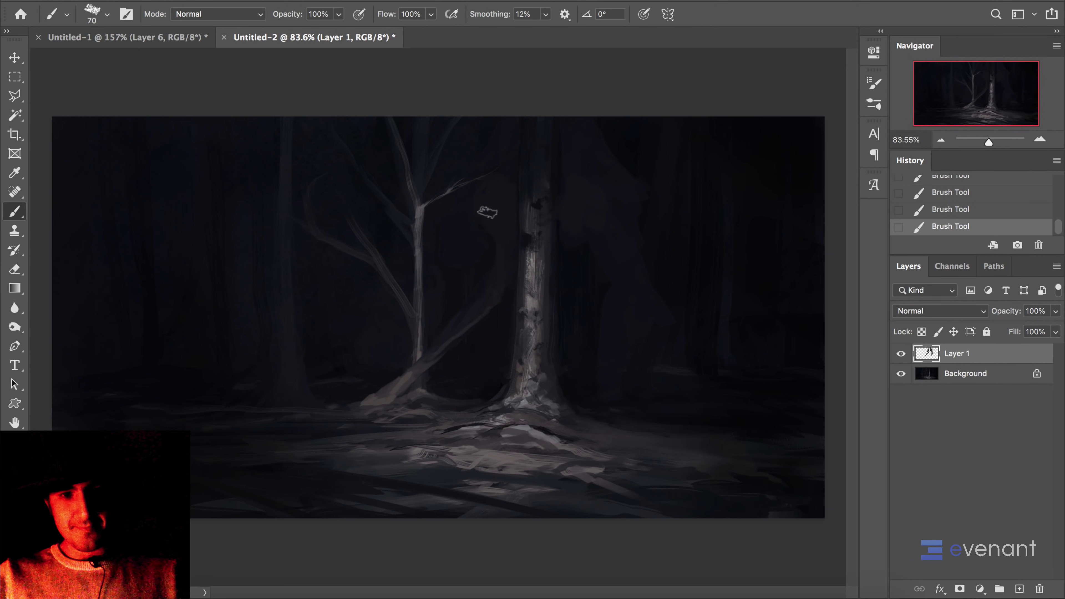
- Reduce the brush to 30 px and refine the contours of the body and leg behind the main trunk
key(bracketleft)
key(bracketleft)
key(bracketleft)
key(bracketleft)
key(bracketleft)
key(bracketleft)
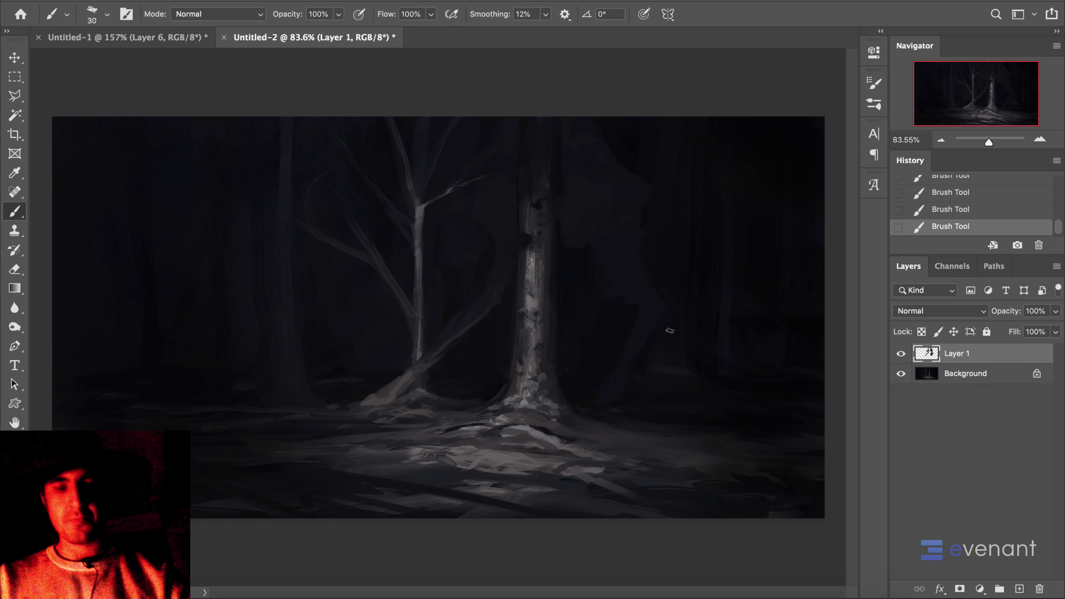
- Paint a faint bluish rear limb reaching from the body down to the ground using sampled tones
alt+click(634, 231)
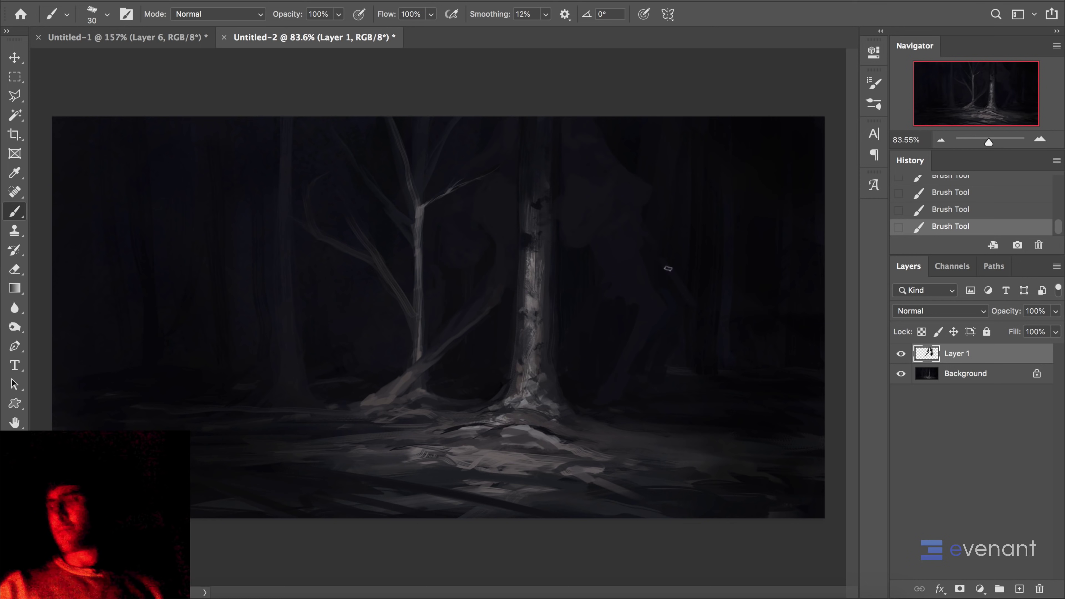
drag(699, 282, 691, 277)
alt+click(671, 270)
drag(714, 317, 731, 323)
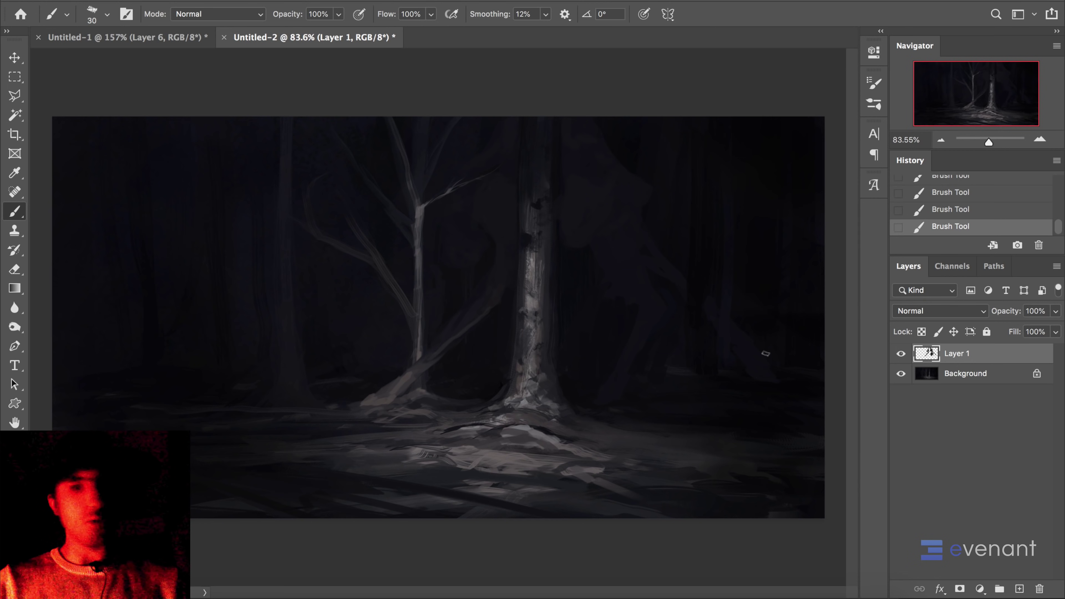
- Paint pale highlights on the upper end of the leaning limb with 15 px and 30 px brushes, blending with sampled tones
alt+click(542, 429)
key(bracketleft)
key(bracketleft)
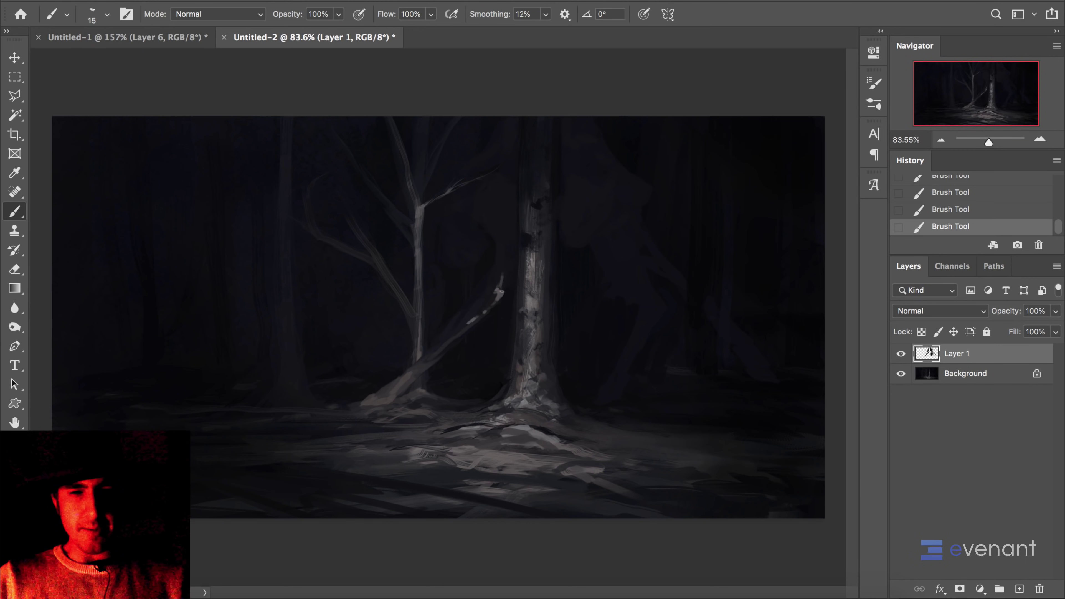
key(bracketright)
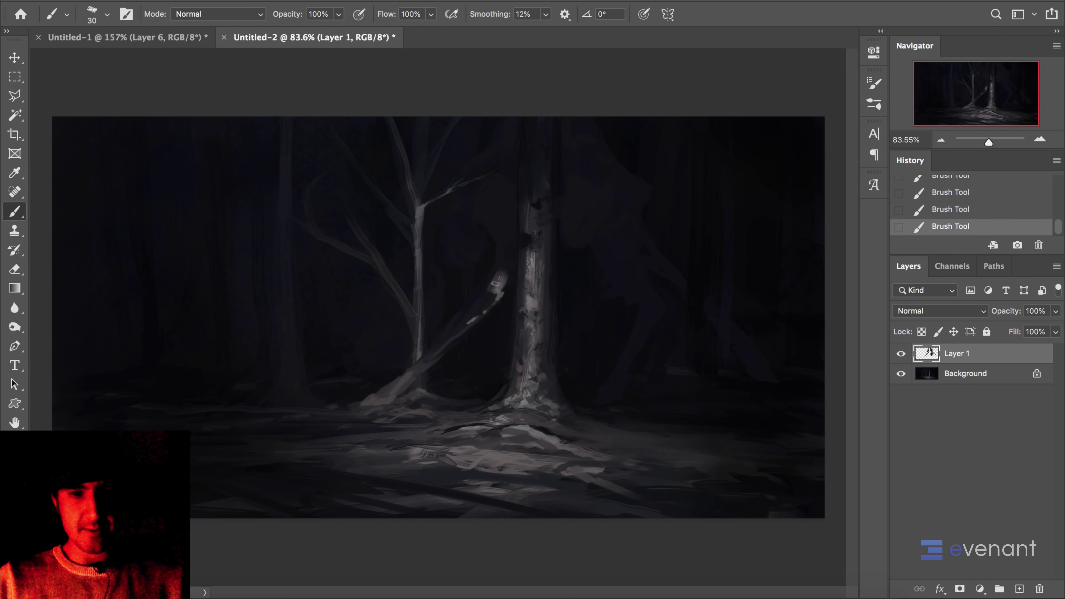
drag(495, 281, 467, 323)
alt+click(478, 317)
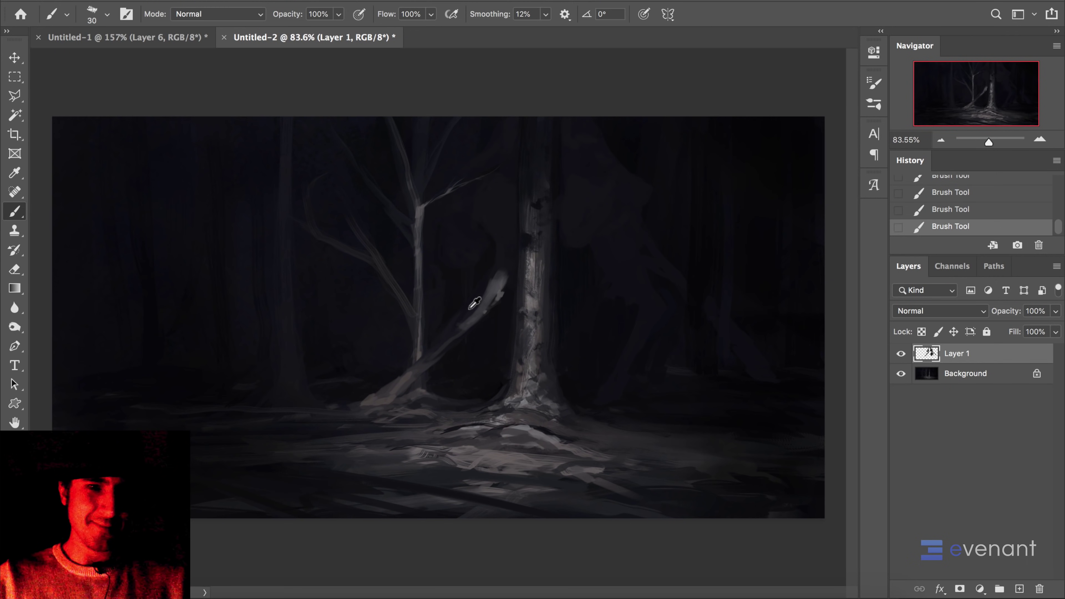
- Add fine 10 px light strokes along the leaning limb down to its base and extend its upper tip
key(bracketleft)
key(bracketleft)
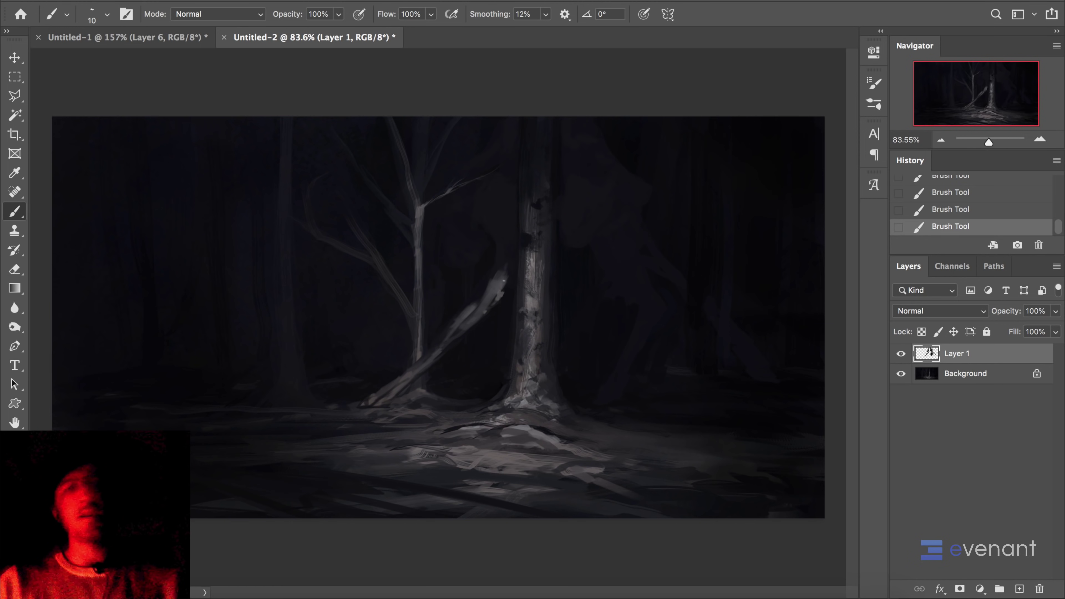
key(.)
drag(504, 268, 507, 254)
- Try a small pale vertical mark above the leaning limb, between the trunks, with the 7 px brush
scroll(519, 241, up, 1)
scroll(520, 240, up, 1)
key(bracketleft)
key(bracketleft)
key(bracketleft)
key(bracketleft)
key(bracketleft)
key(bracketleft)
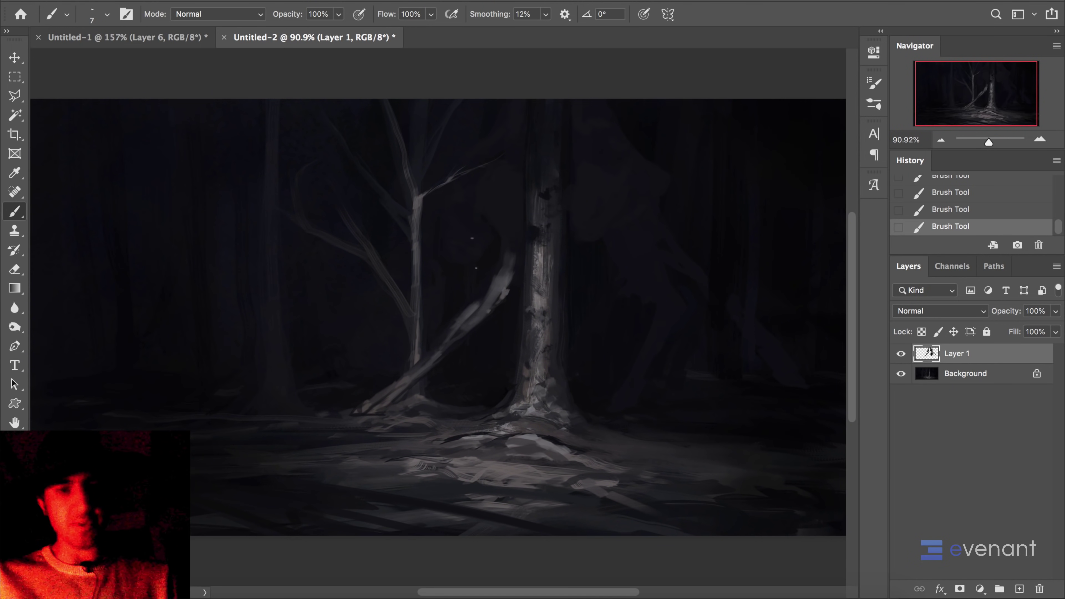
drag(470, 235, 470, 246)
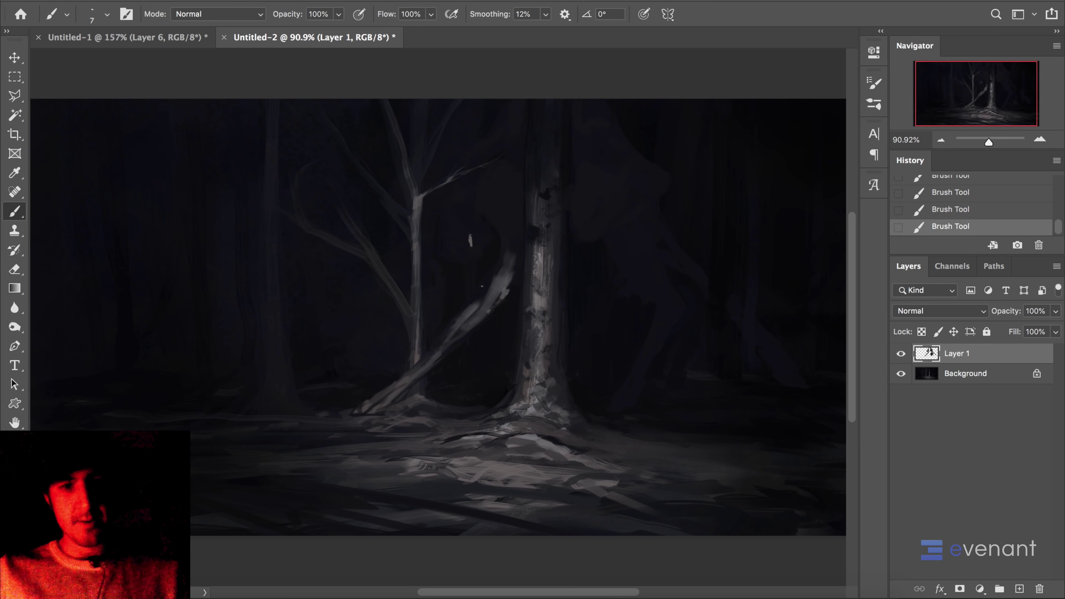
key(ctrl+z)
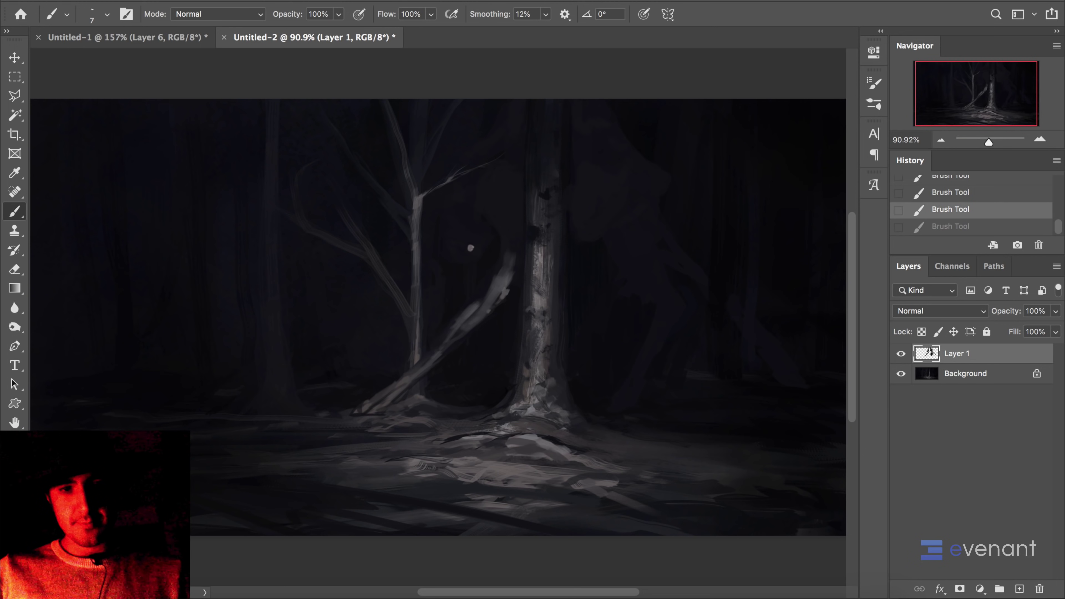
- Try pairs of small pale round eyes for the creature between the thin tree and the main trunk with the 7 px brush
key(ctrl+shift+z)
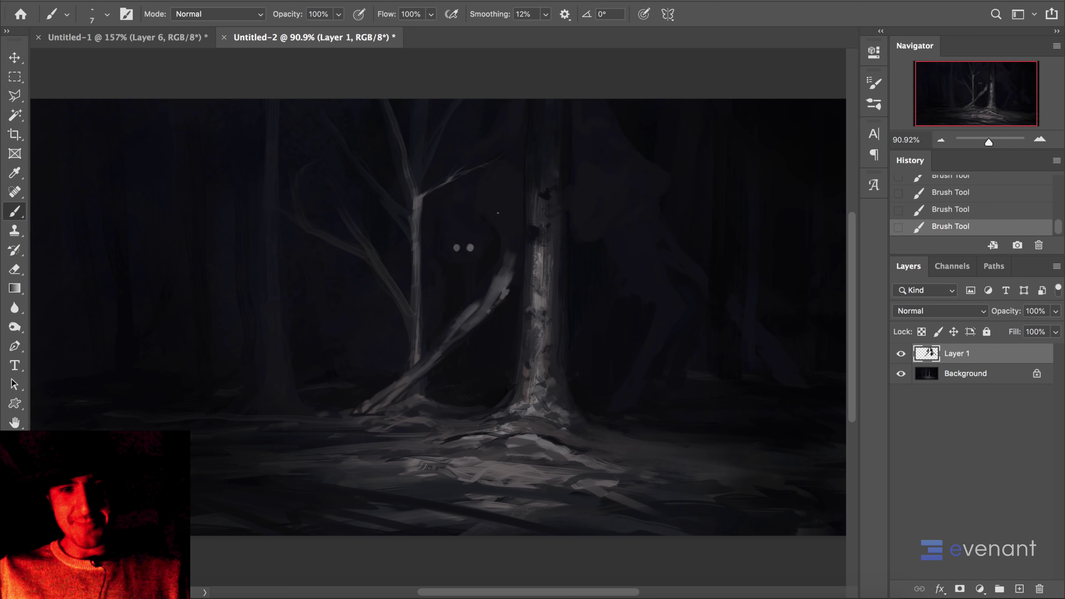
key(ctrl+z)
key(ctrl+z)
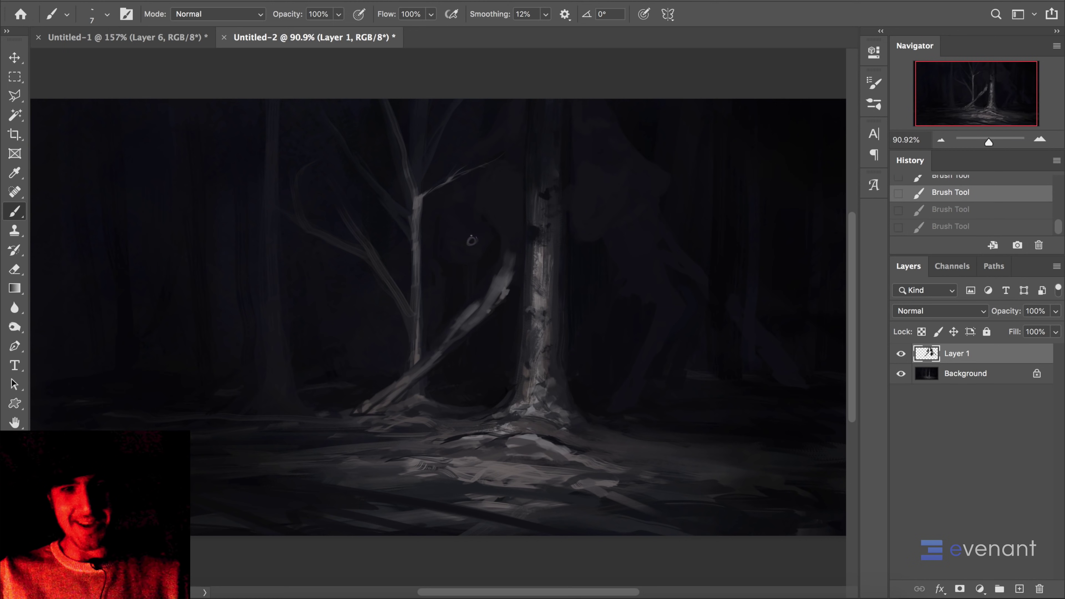
key(ctrl+shift+z)
key(ctrl+shift+z)
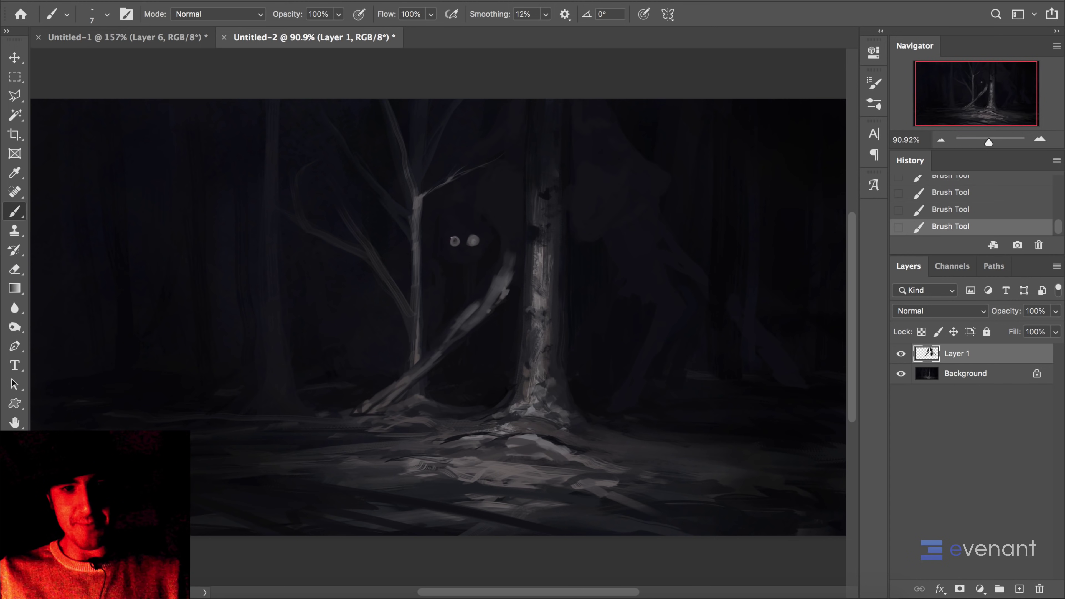
key(ctrl+z)
key(ctrl+shift+z)
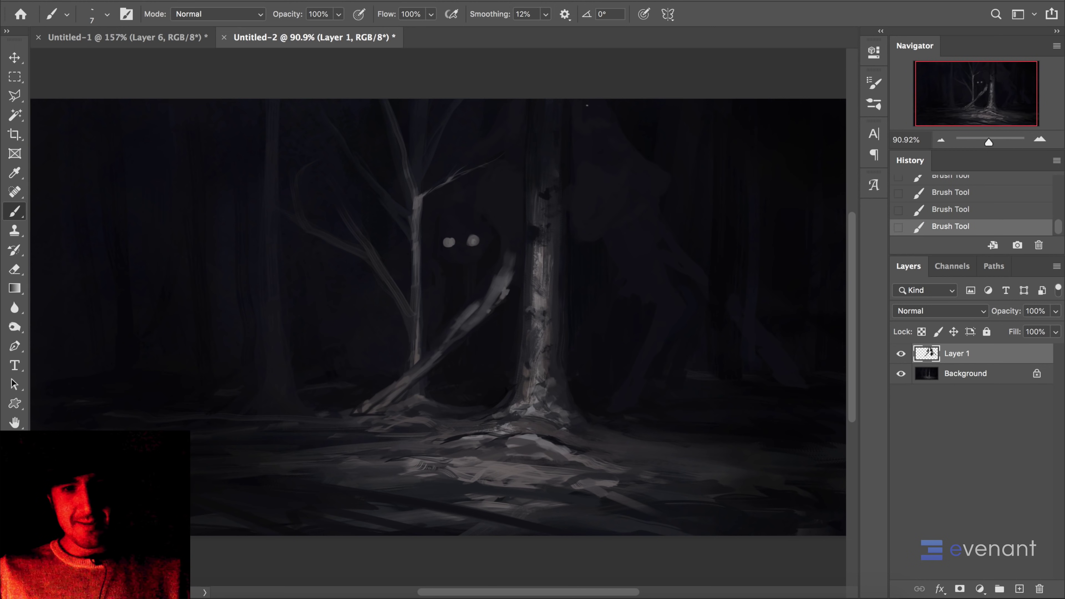
key(ctrl+z)
key(ctrl+z)
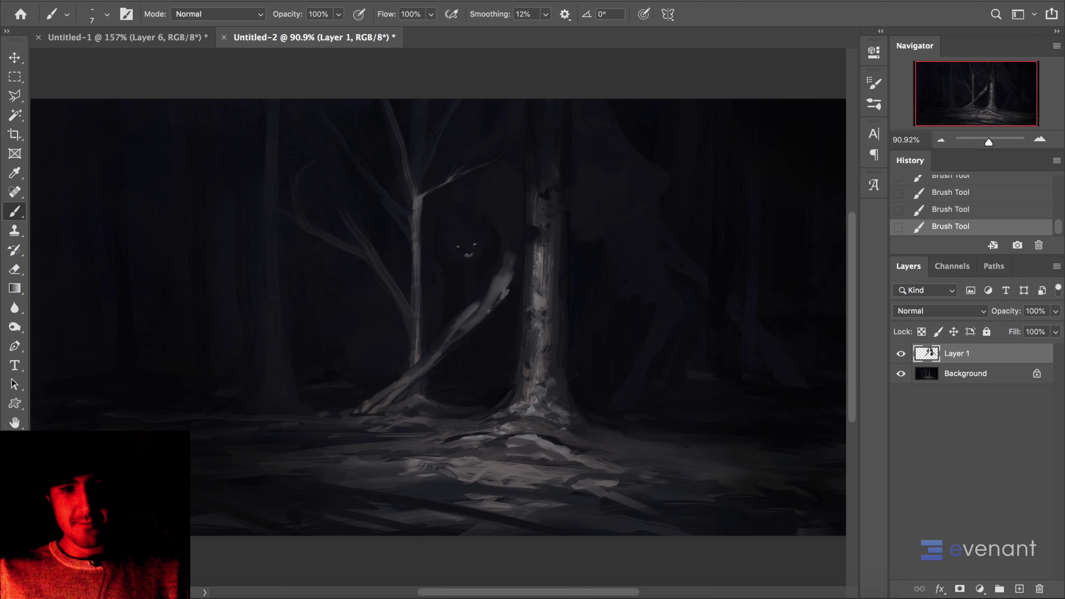
- Paint two tiny slit eyes and faint strokes for the creature's head between the trunks with the 7 px brush and sampled tones
key(ctrl+z)
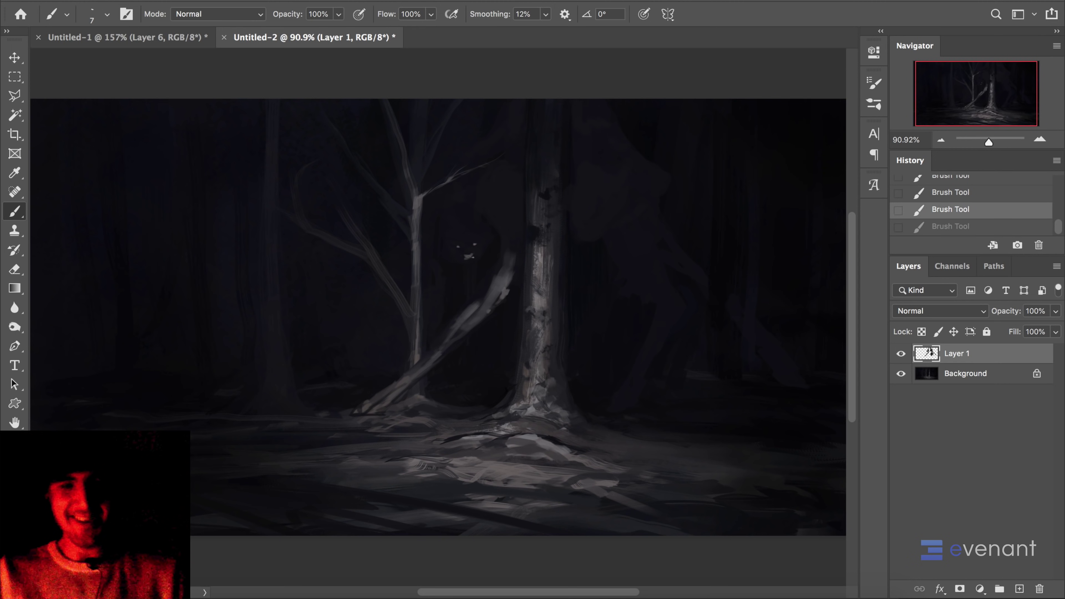
key(ctrl+shift+z)
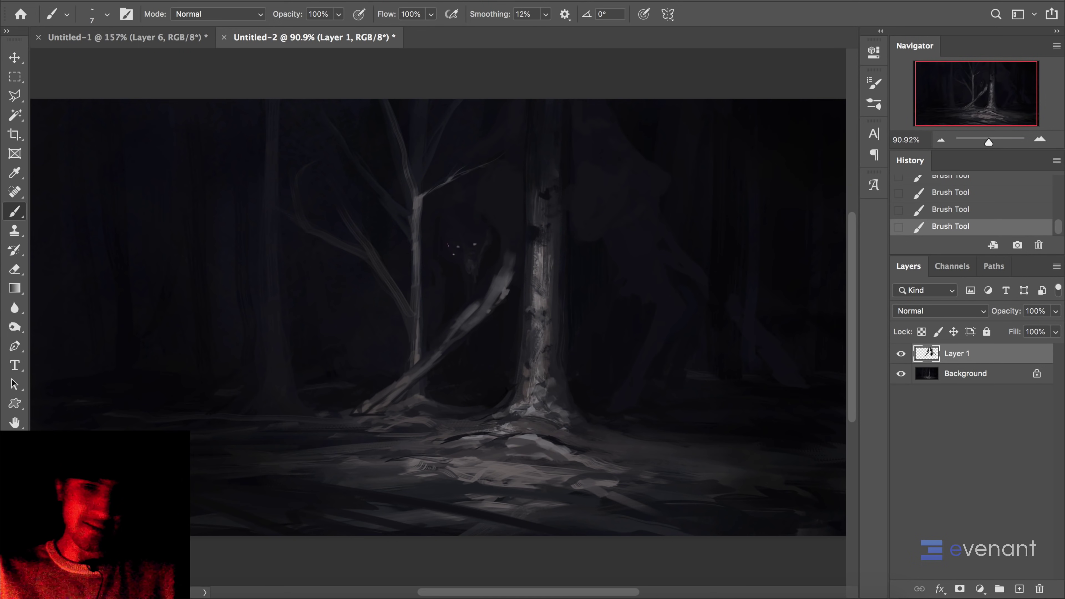
key(super+space)
alt+click(483, 246)
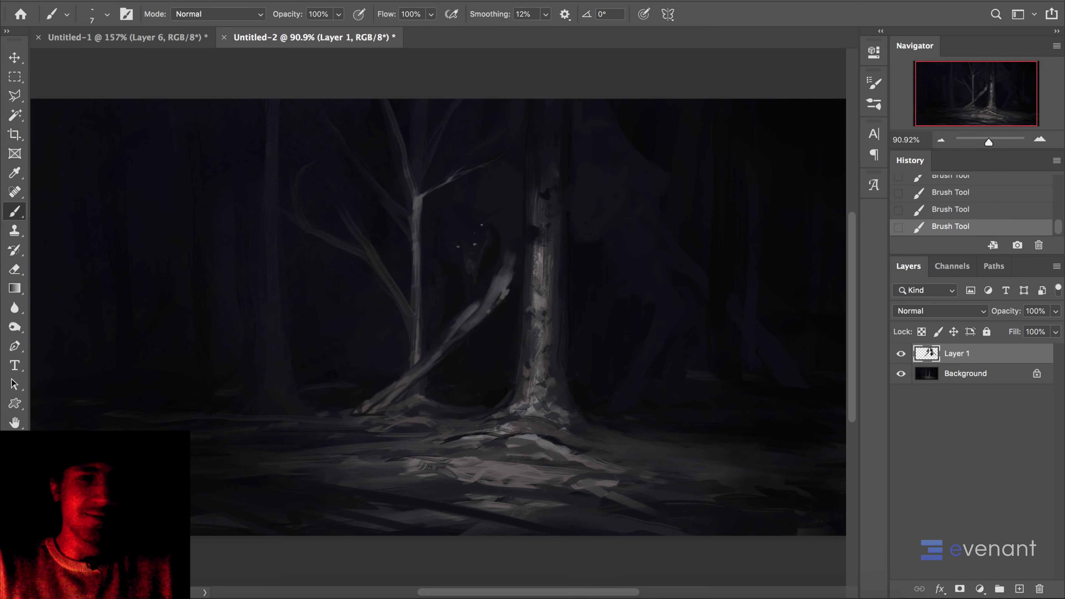
key(super+plus)
alt+click(503, 219)
drag(506, 189, 518, 181)
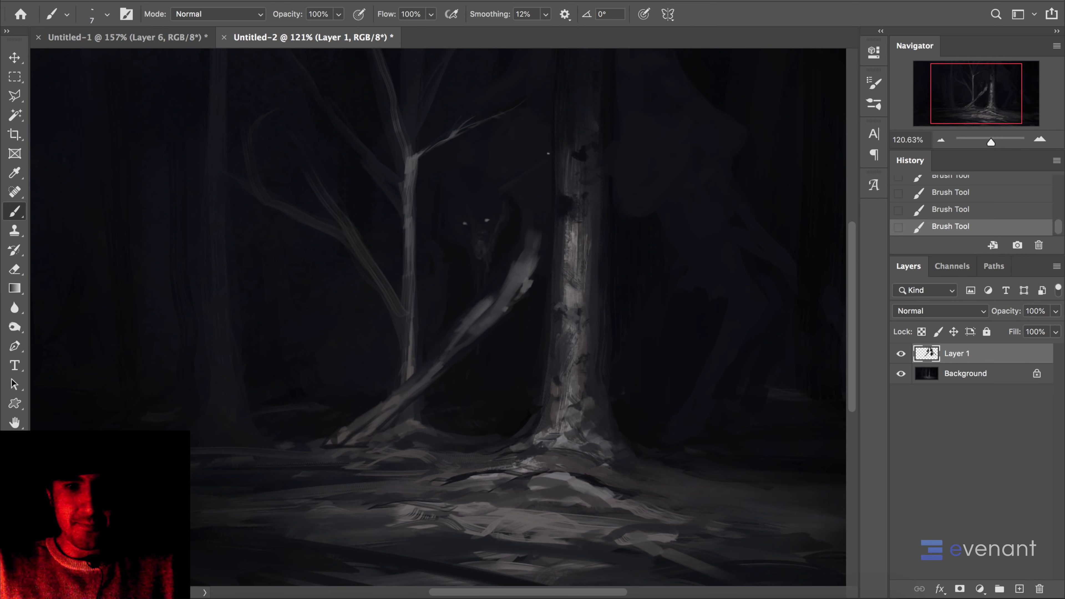
- Brighten the creature's eye nearest the main trunk with a small white dot
click(488, 229)
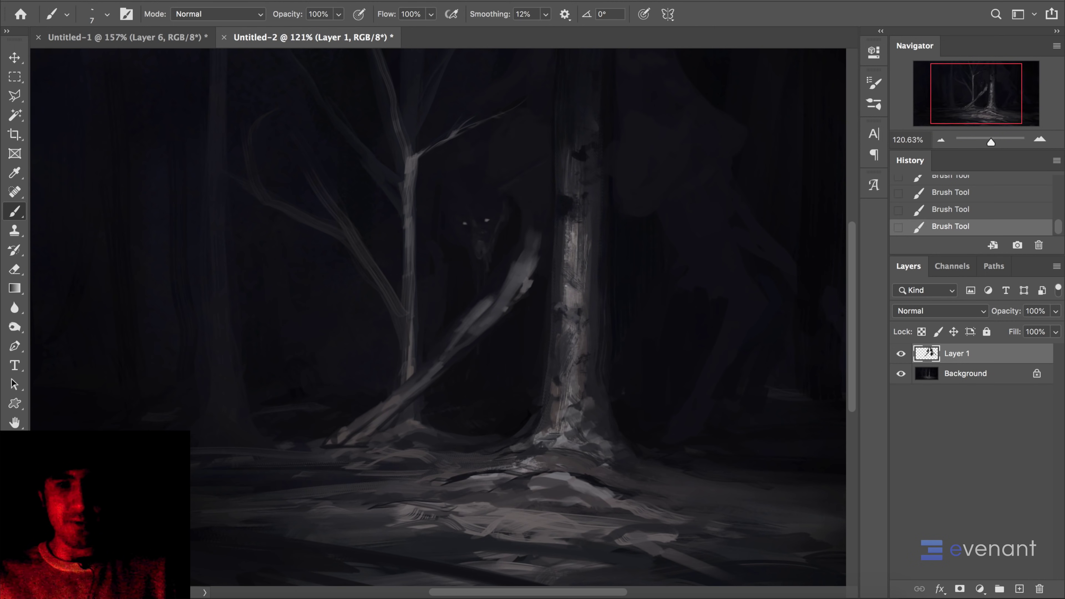
click(455, 209)
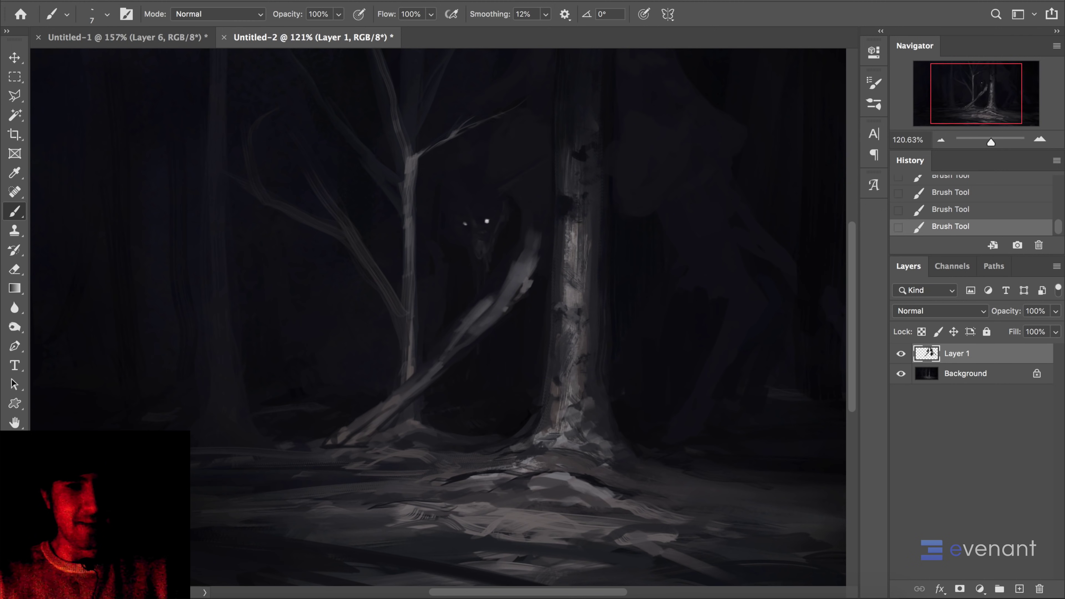
key(ctrl+z)
click(486, 221)
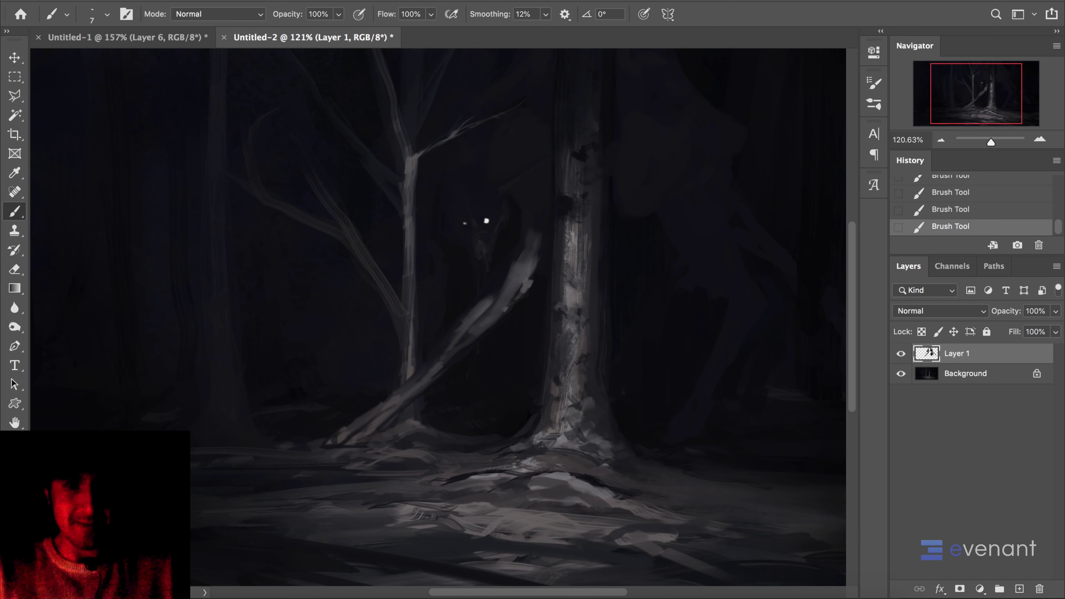
drag(607, 214, 587, 233)
key(ctrl+0)
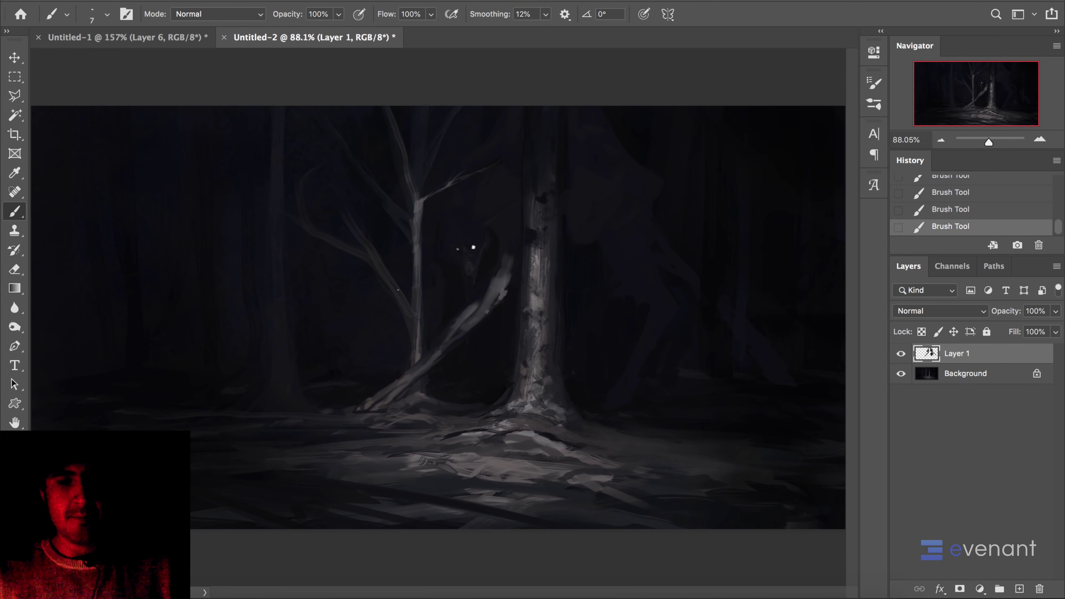
- Sample tones from the leaning limb and add small 7 px strokes at its upper bend beside the main trunk
alt+click(505, 254)
alt+click(504, 248)
alt+click(507, 276)
drag(506, 292, 515, 288)
click(512, 286)
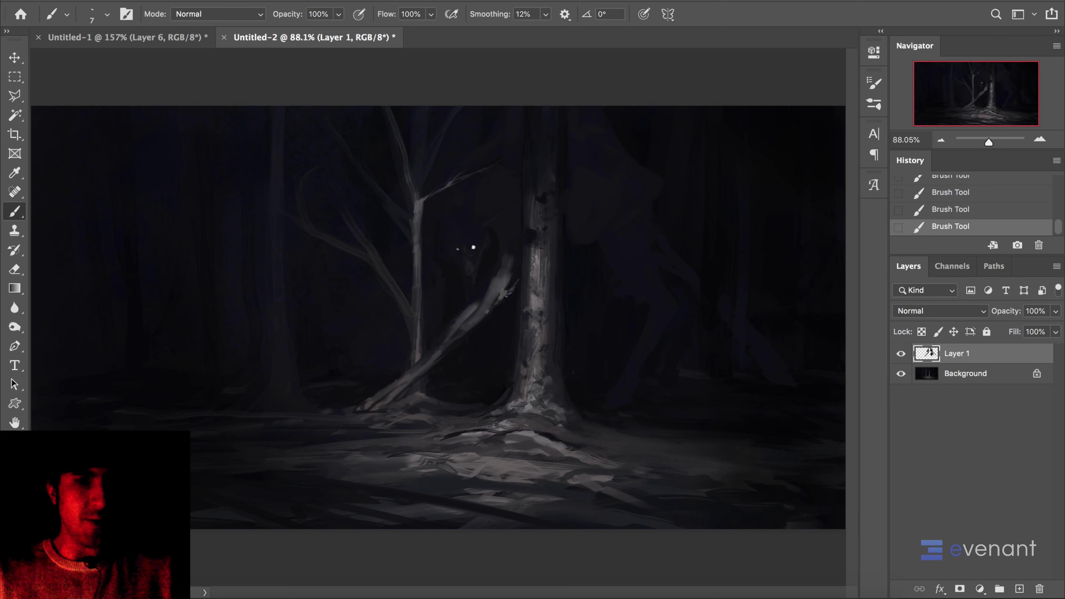
- Smooth the limb's upper bend with the 25 px brush and extend its shoulder up to the main trunk using a sampled tone
key(])
key(])
key(])
key(])
key(])
key(])
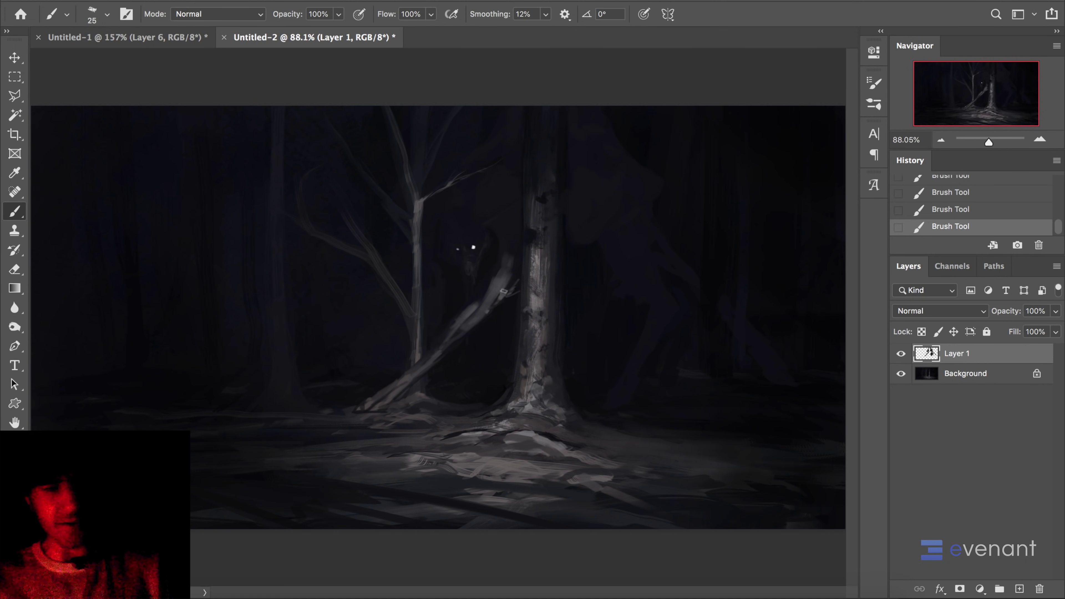
mouse_move(505, 293)
mouse_down()
mouse_move(511, 262)
mouse_move(505, 294)
mouse_up()
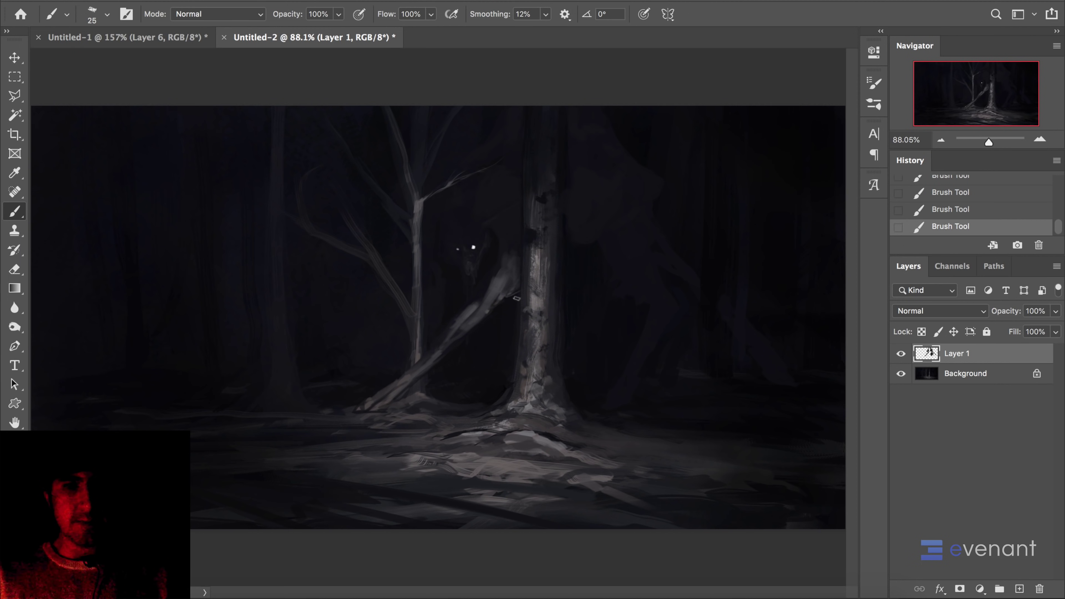
alt+click(509, 263)
drag(507, 258, 520, 236)
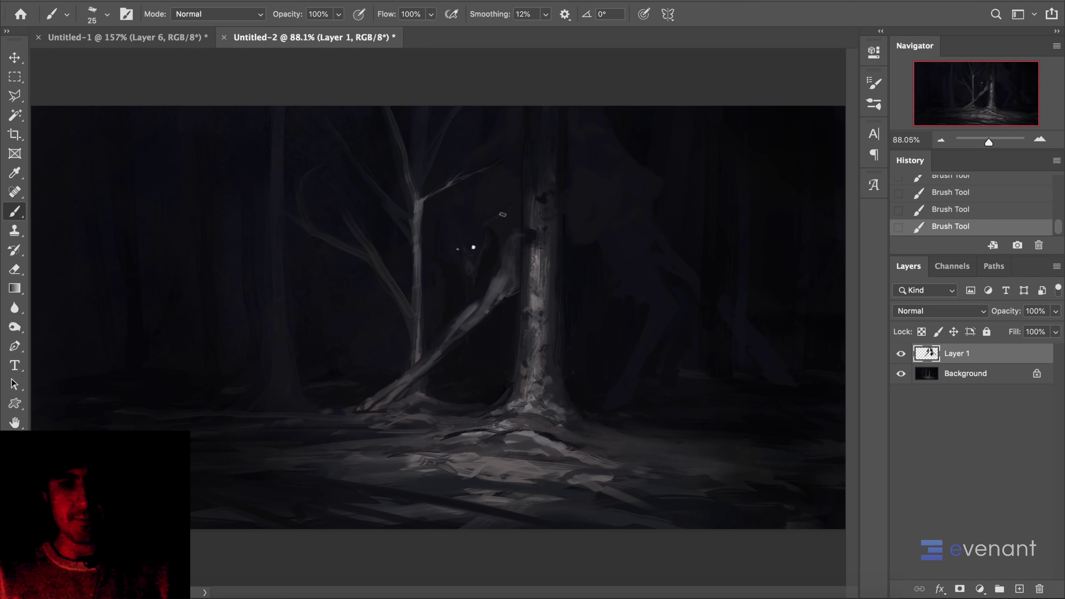
- Try a thin mouth line and fine brow marks around the creature's eyes with the 8 px brush
key(period)
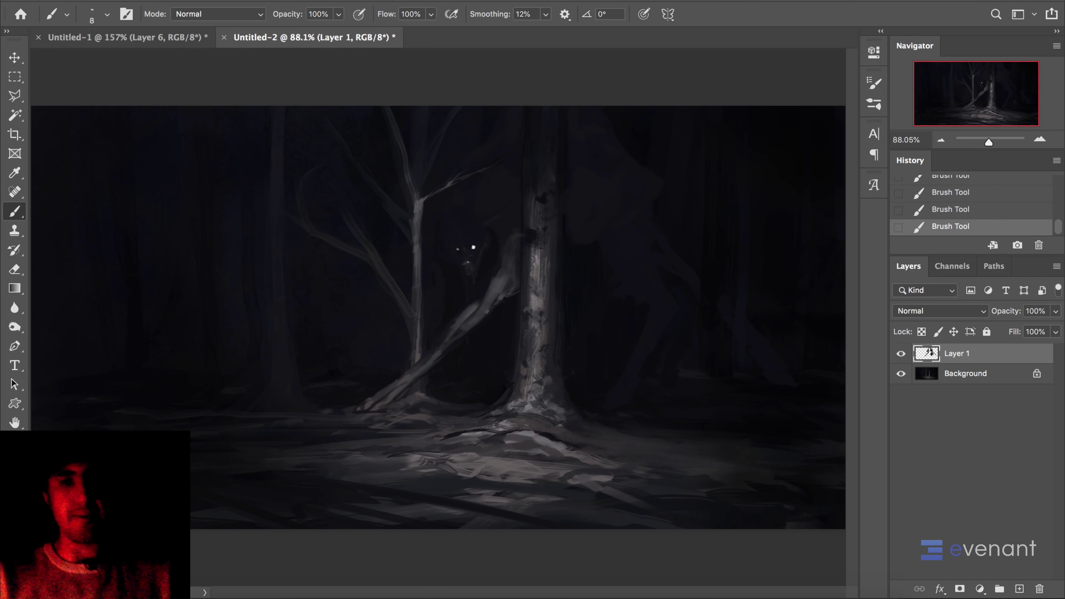
click(500, 254)
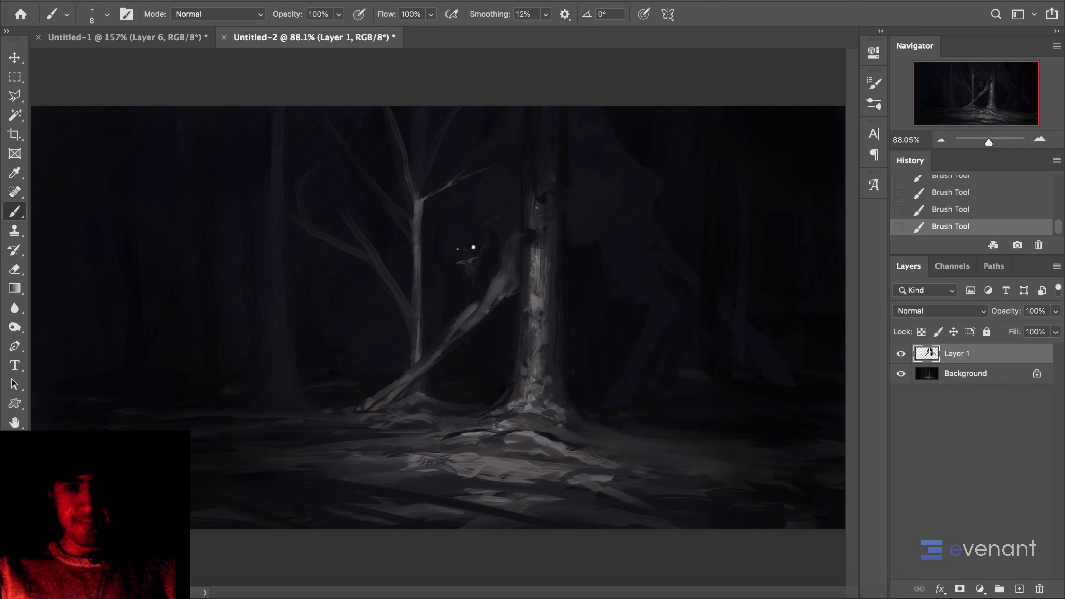
key(super+z)
key(super+z)
key(super+shift+z)
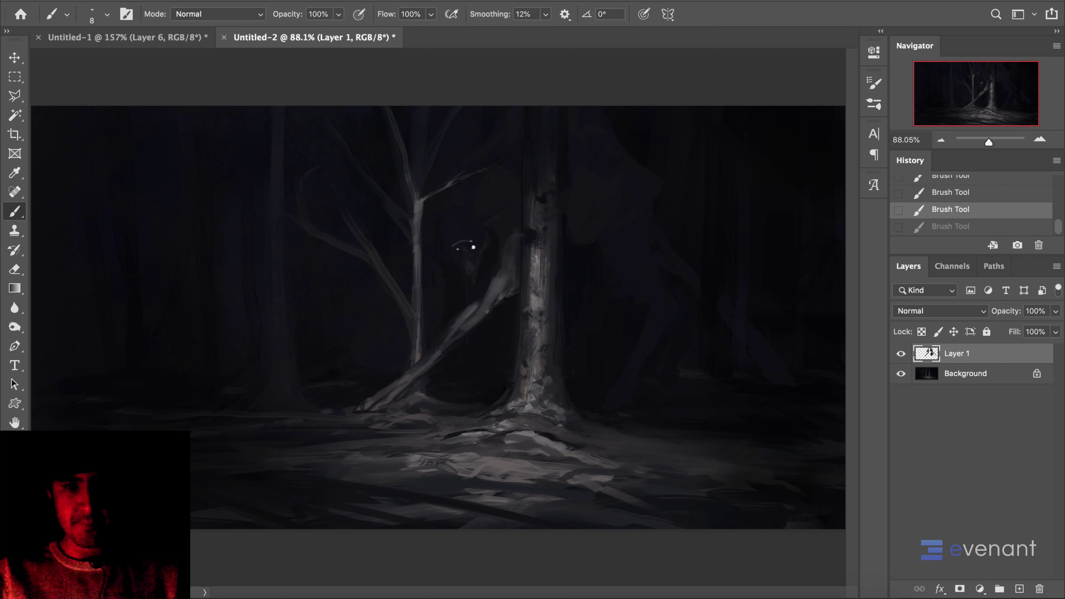
key(super+shift+z)
key(super+z)
key(super+shift+z)
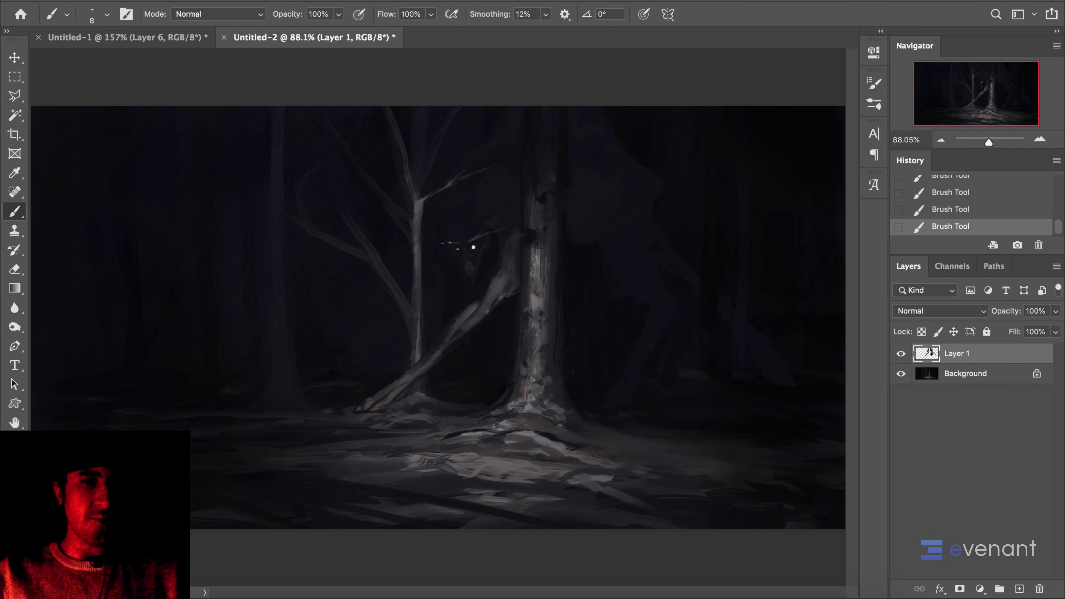
key(super+z)
key(super+z)
key(super+z)
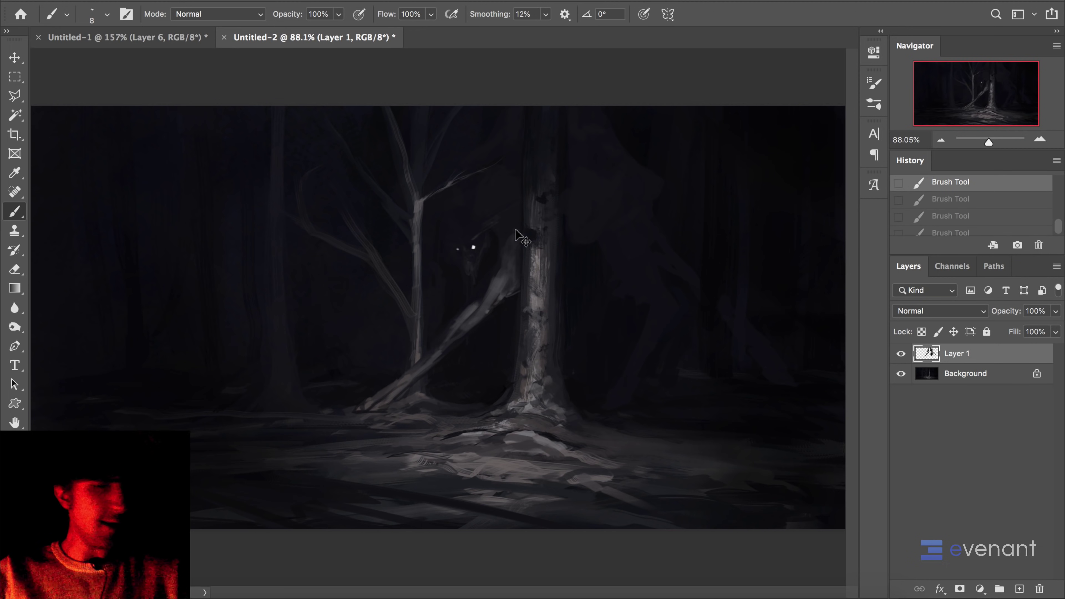
- Flip the canvas horizontally and paint a faint second foreleg behind the leaning limb with the 25 px textured brush
key(period)
click(476, 247)
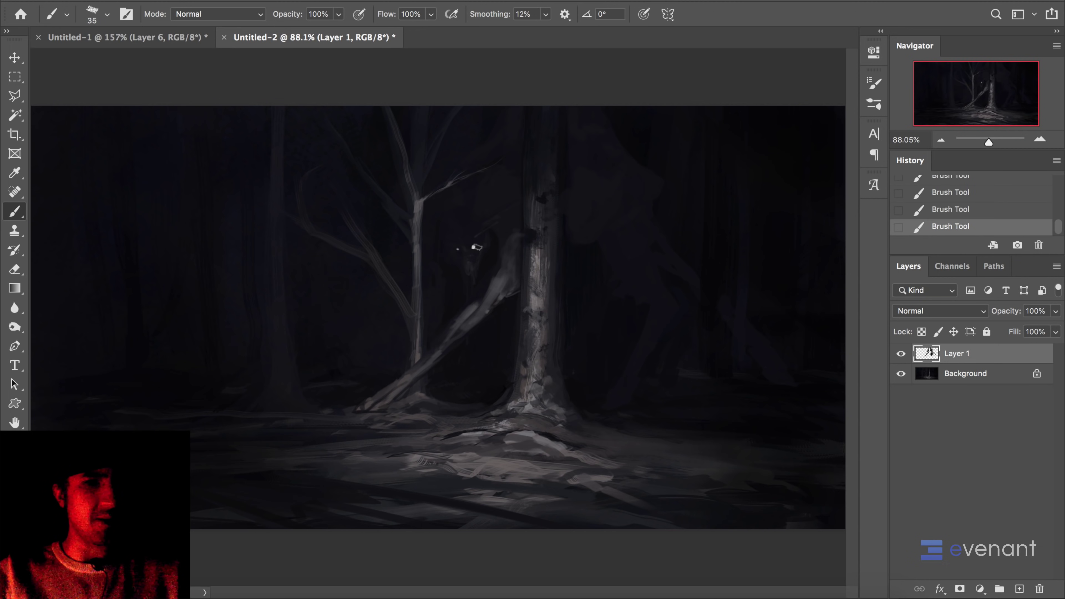
key(super+shift+h)
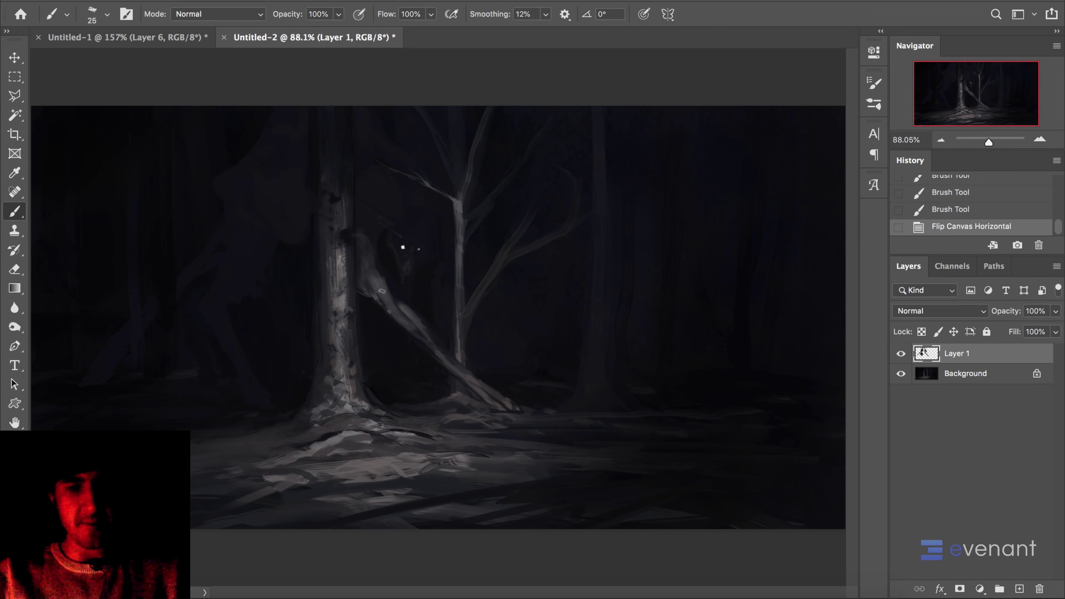
mouse_move(396, 349)
mouse_down()
mouse_move(403, 383)
mouse_move(399, 345)
mouse_move(406, 401)
mouse_move(395, 383)
mouse_move(414, 400)
mouse_move(404, 364)
mouse_up()
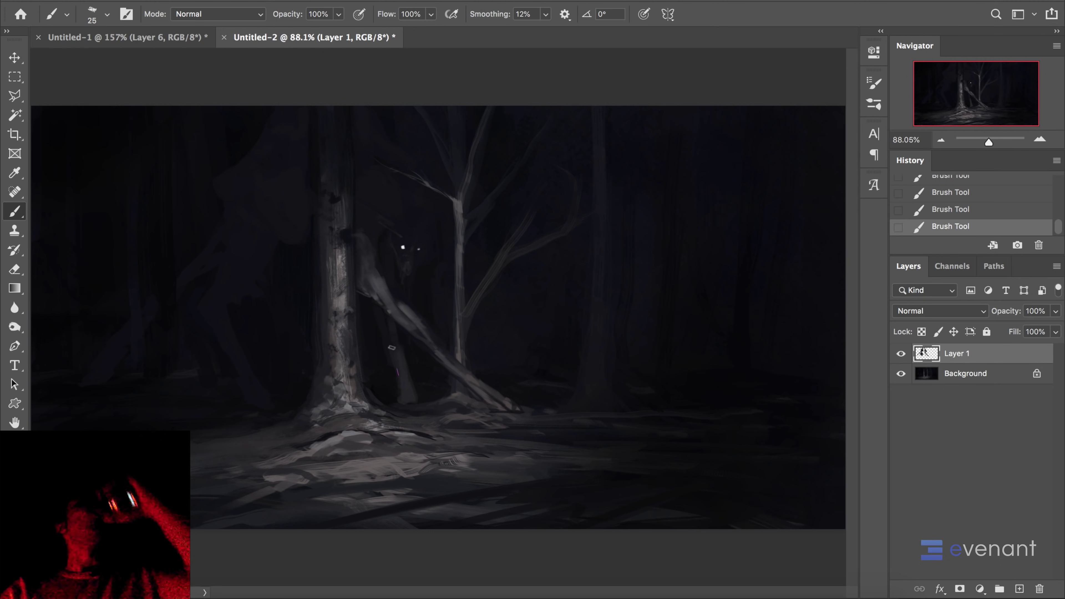
alt+click(376, 337)
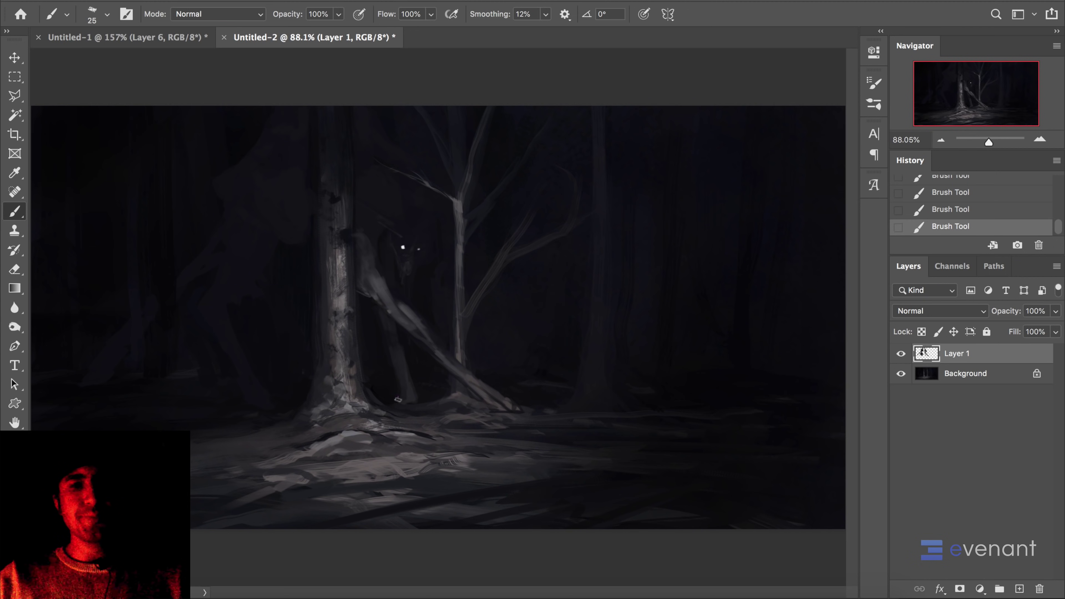
- Refine the creature's body behind the main trunk and fill in its head around the eyes using sampled dark tones
alt+click(248, 281)
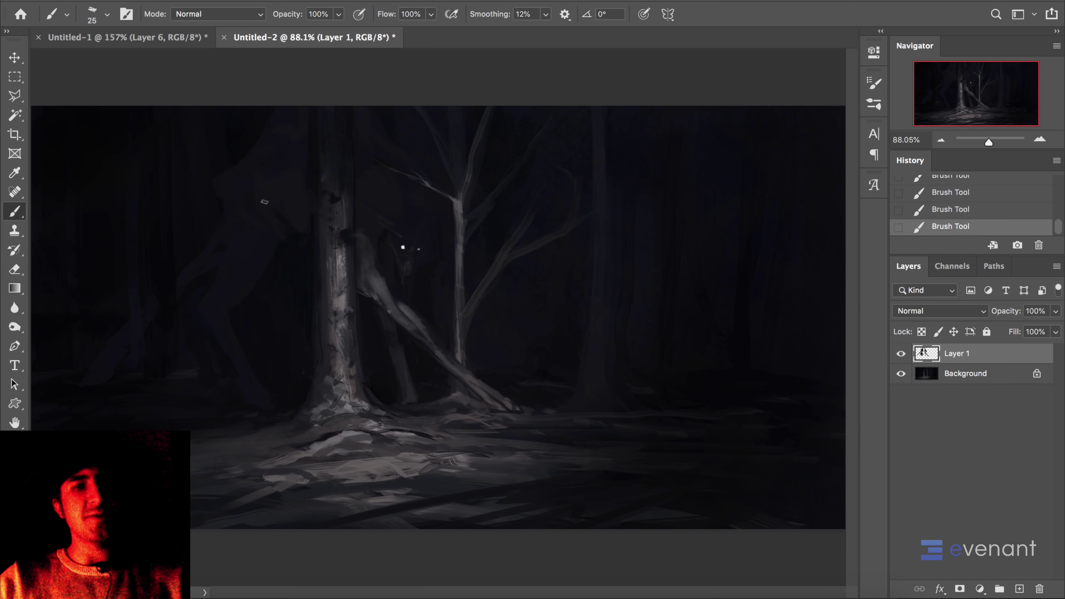
drag(282, 245, 280, 208)
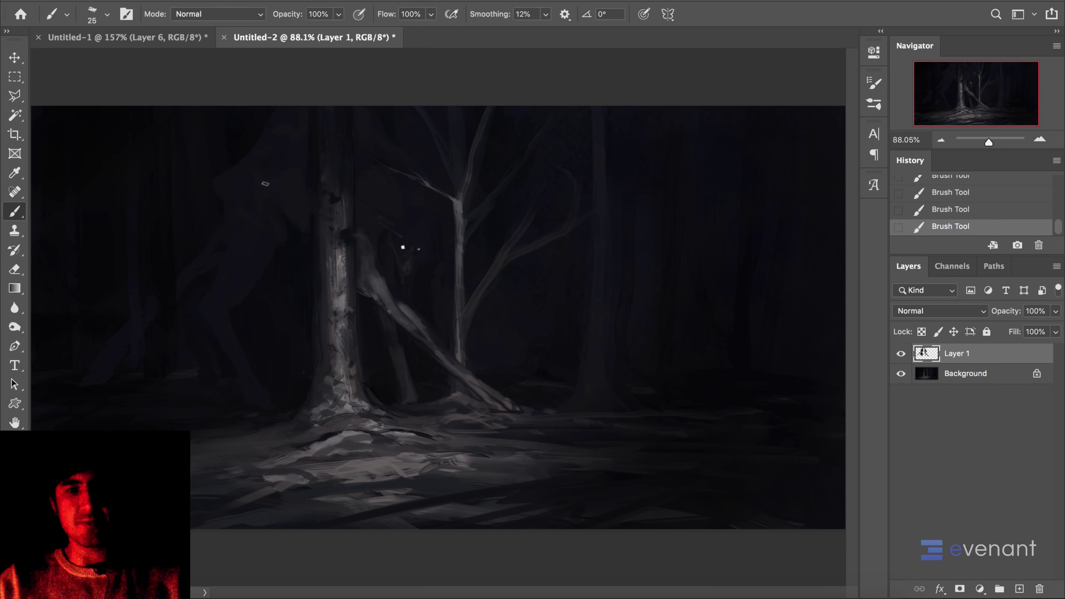
alt+click(295, 236)
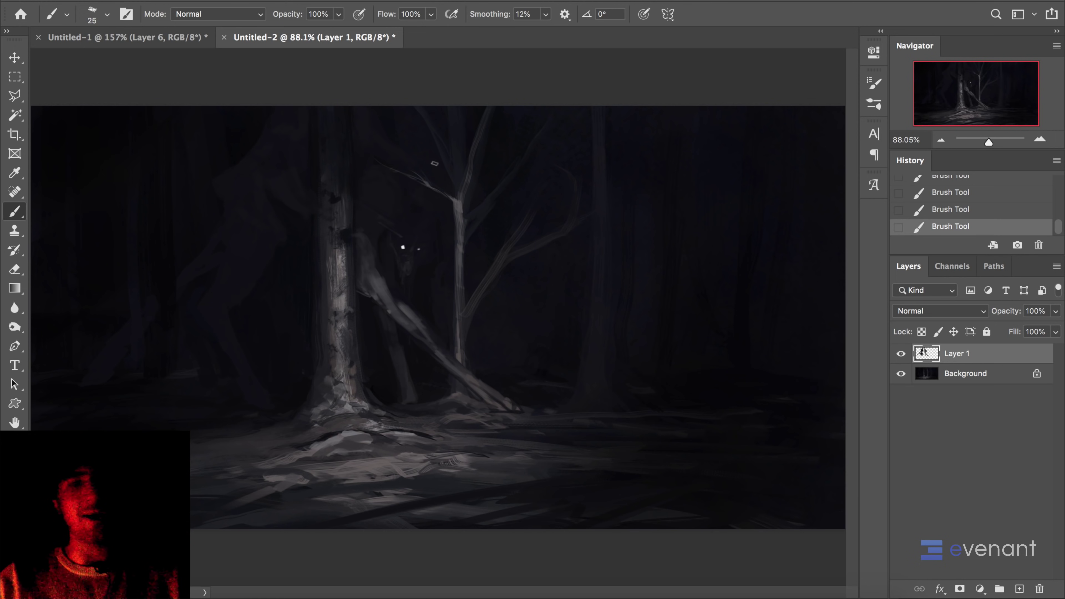
alt+click(403, 235)
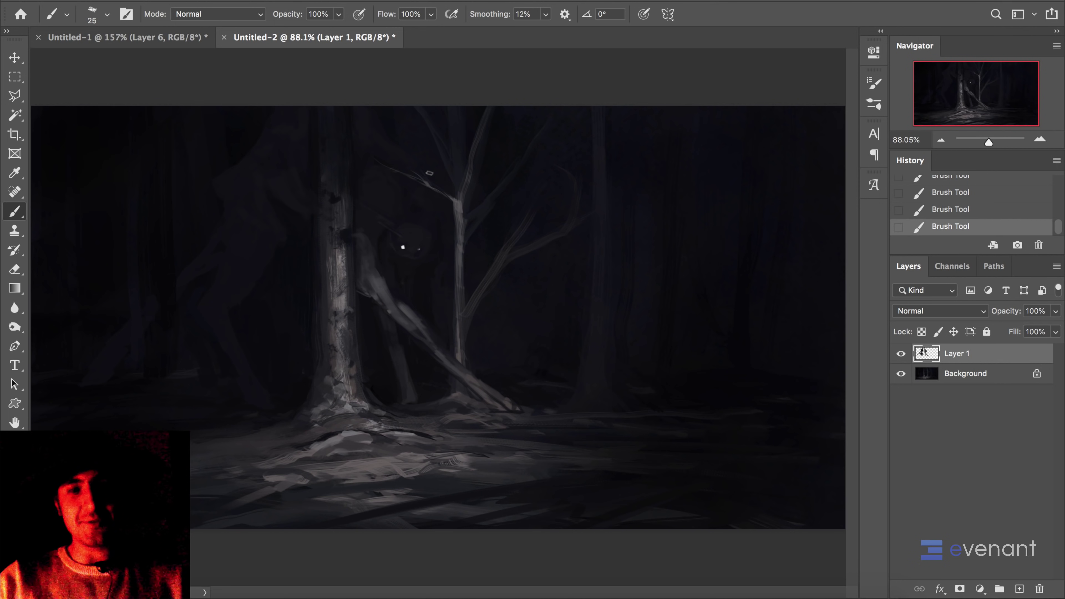
key(super+z)
- Try large pale hand-lettering starting with "WA" across the dark background beside the thin tree, and undo all of it
alt+click(404, 247)
mouse_move(499, 179)
mouse_down()
mouse_move(513, 198)
mouse_move(525, 168)
mouse_up()
mouse_move(550, 167)
mouse_down()
mouse_move(548, 195)
mouse_move(588, 193)
mouse_up()
mouse_move(615, 168)
mouse_down()
mouse_move(641, 160)
mouse_move(638, 179)
mouse_up()
drag(650, 161, 686, 160)
drag(564, 216, 562, 242)
mouse_move(575, 214)
mouse_down()
mouse_move(601, 220)
mouse_move(627, 202)
mouse_up()
drag(613, 204, 608, 230)
mouse_move(631, 200)
mouse_down()
mouse_move(654, 224)
mouse_move(652, 212)
mouse_up()
click(665, 221)
click(675, 219)
click(685, 218)
key(super+z)
key(super+z)
key(super+z)
key(super+z)
key(super+z)
key(super+z)
key(super+z)
key(super+z)
key(super+z)
key(super+z)
key(super+z)
key(super+z)
key(super+z)
key(super+z)
key(super+z)
key(super+z)
key(super+z)
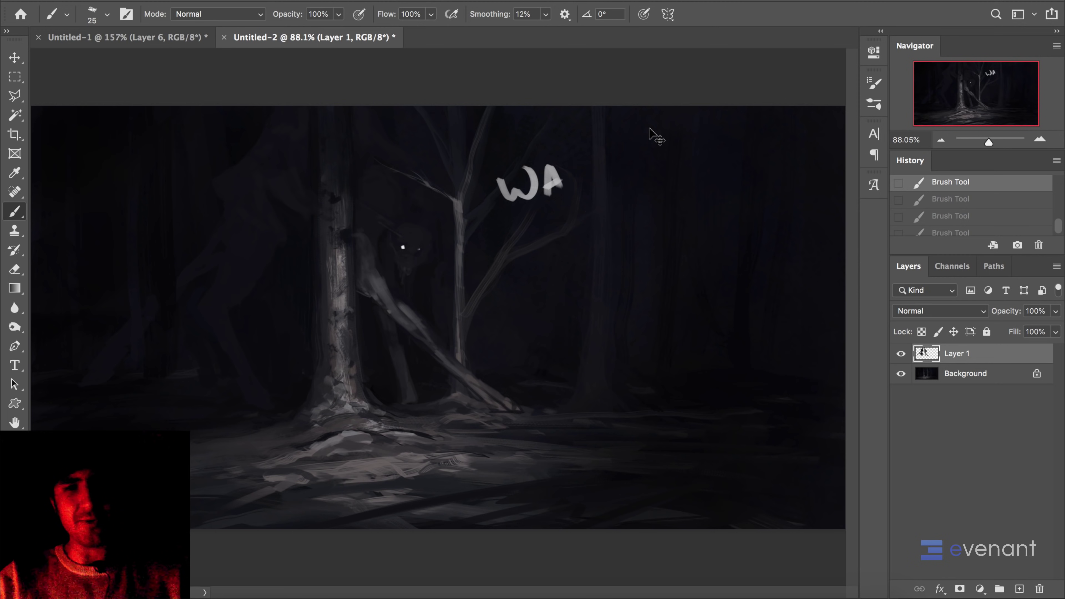
- Paint out the creature's old eyes with dark tones sampled from its head, using the 25 px textured brush
alt+click(401, 247)
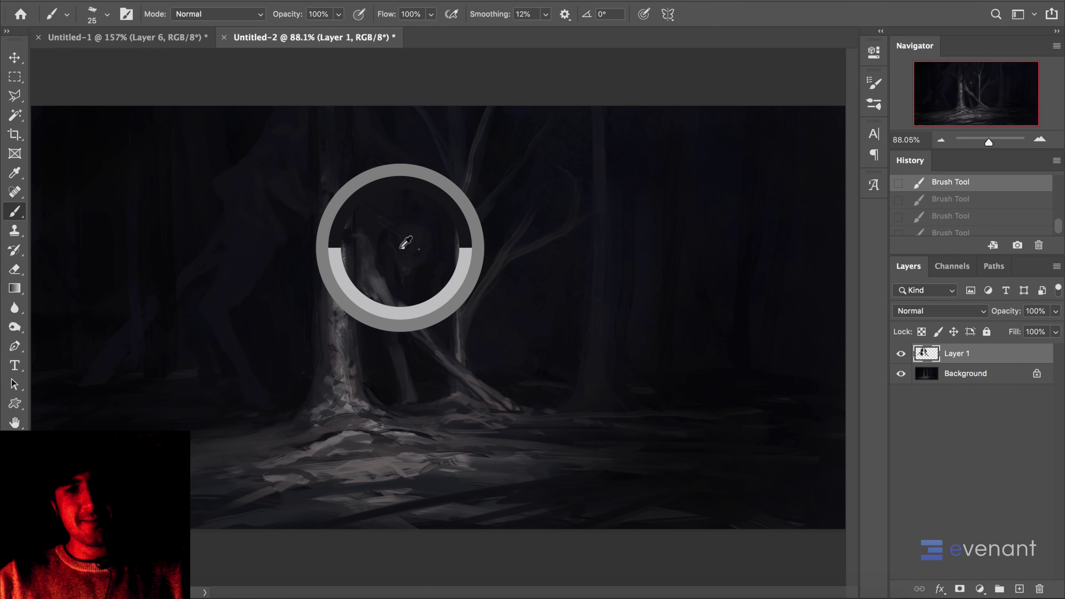
click(403, 248)
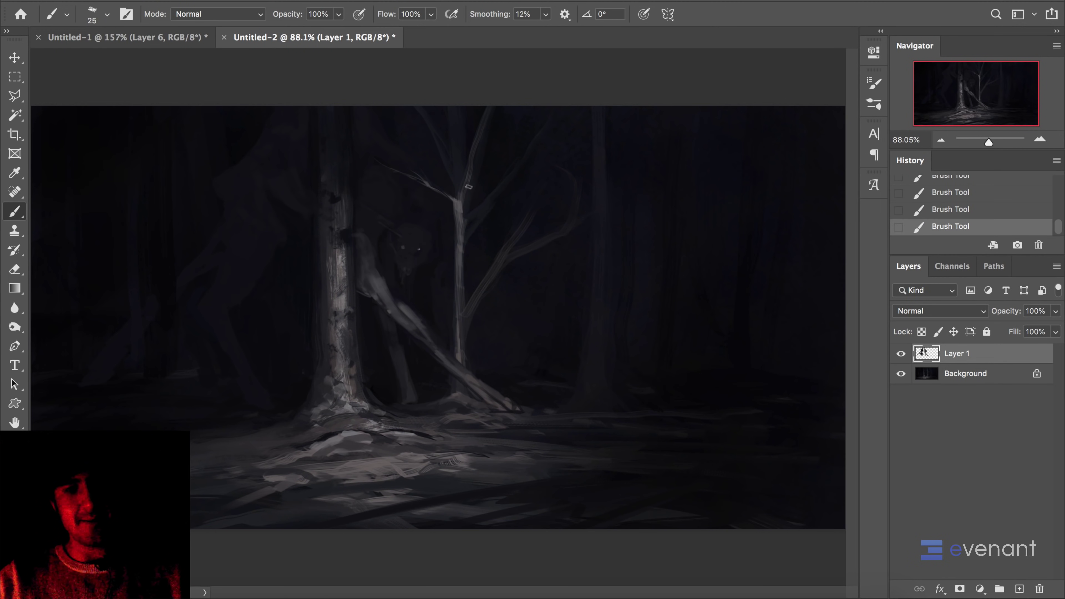
alt+click(407, 241)
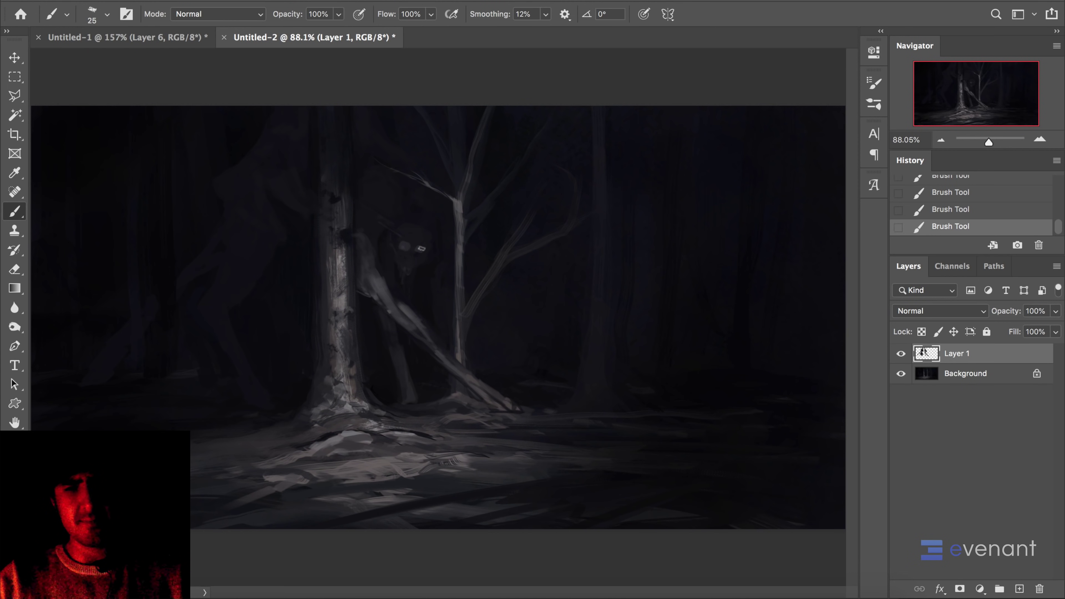
key(ctrl+z)
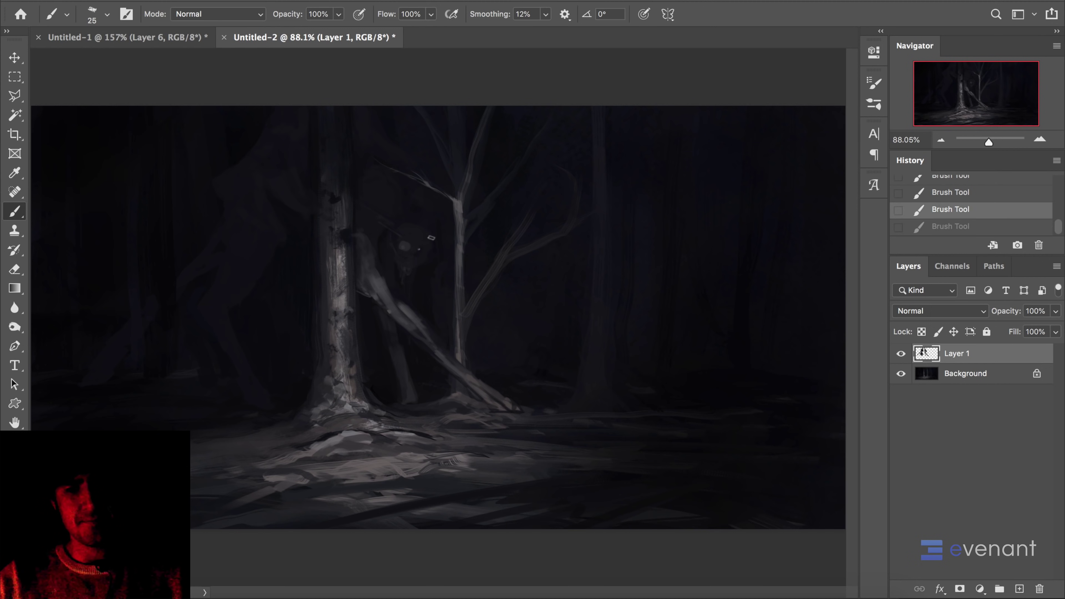
alt+click(417, 242)
click(404, 248)
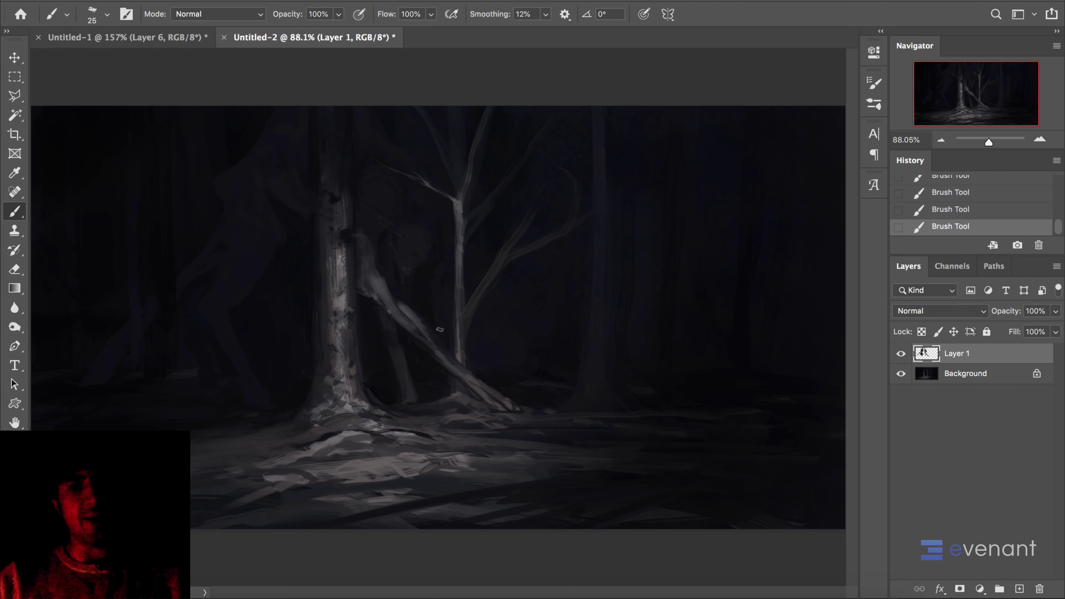
- Reduce the brush to 6 px and paint two small glowing eyes on the creature's head in a pale sampled ground tone
key(bracketleft)
key(bracketleft)
key(bracketleft)
key(bracketleft)
key(bracketleft)
key(bracketleft)
key(bracketleft)
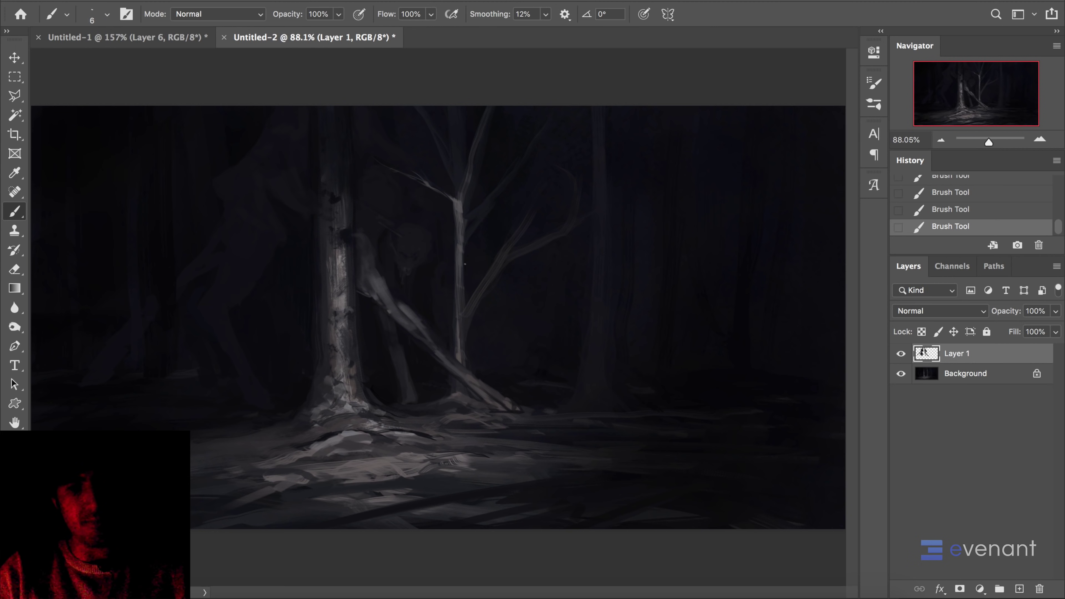
alt+click(337, 423)
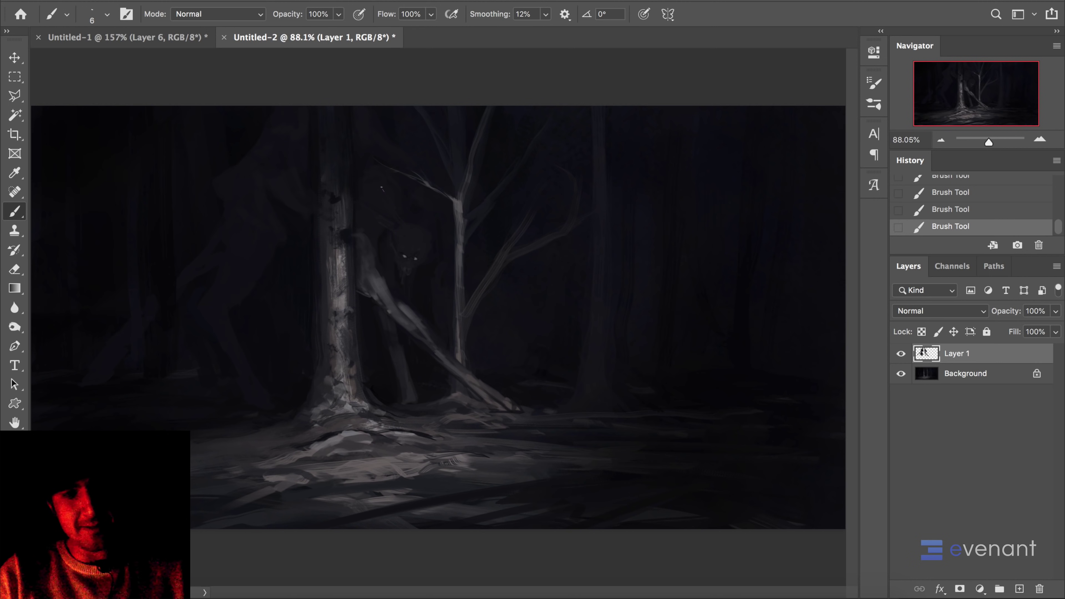
- Try pale brow and muzzle marks around the creature's eyes with the 6 px and 15 px brush
alt+click(371, 263)
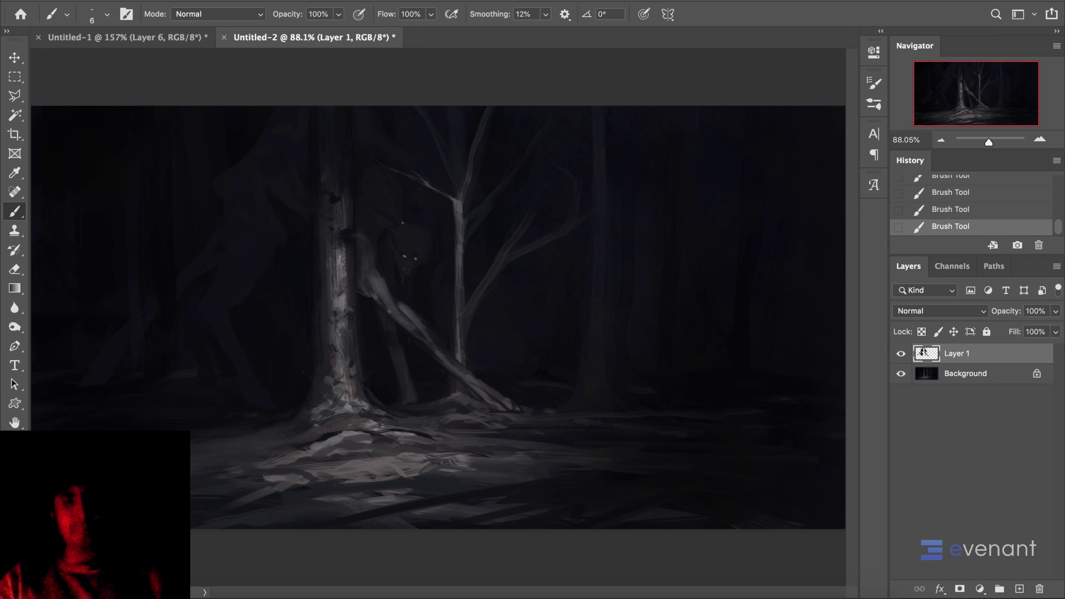
alt+click(340, 308)
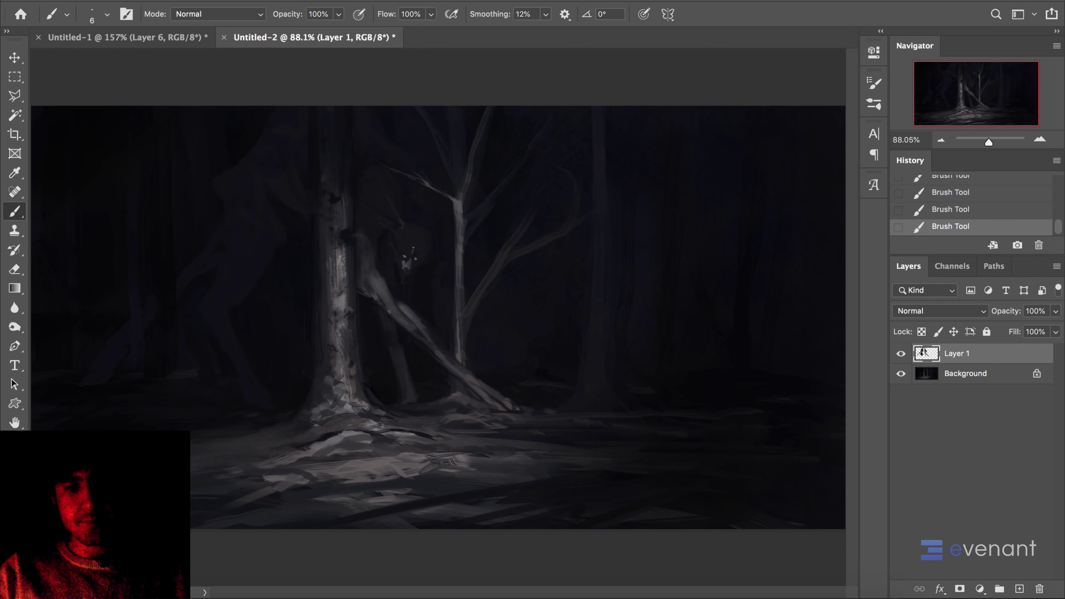
key(bracketright)
key(bracketright)
key(bracketright)
key(bracketright)
key(bracketright)
drag(411, 260, 406, 273)
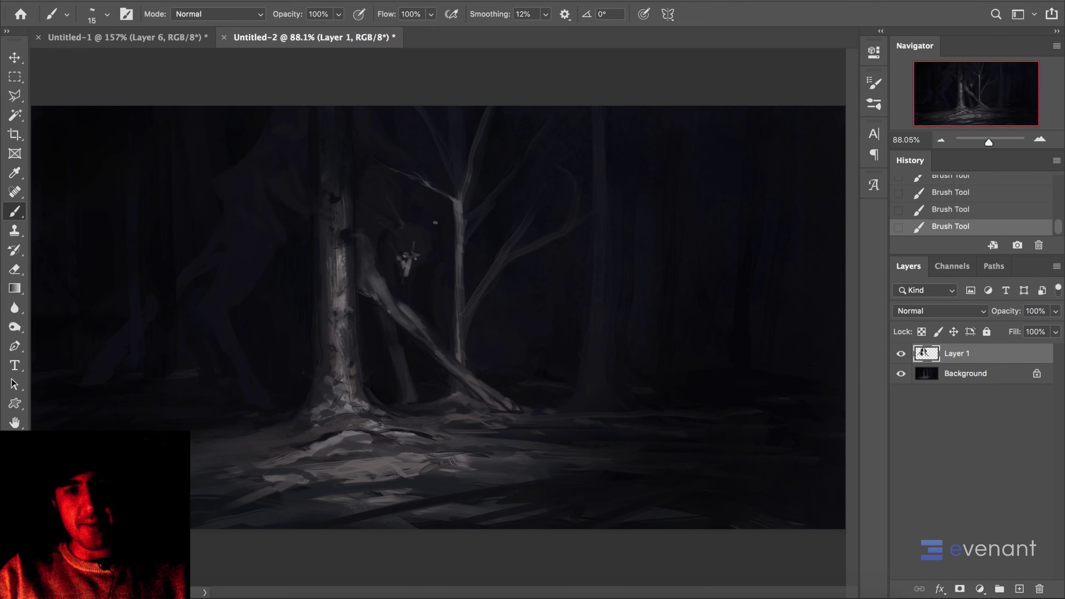
- Undo the pale brow and muzzle marks back to the bare glowing eyes
key(super+z)
key(super+z)
key(super+z)
key(super+z)
key(super+z)
key(super+z)
key(super+z)
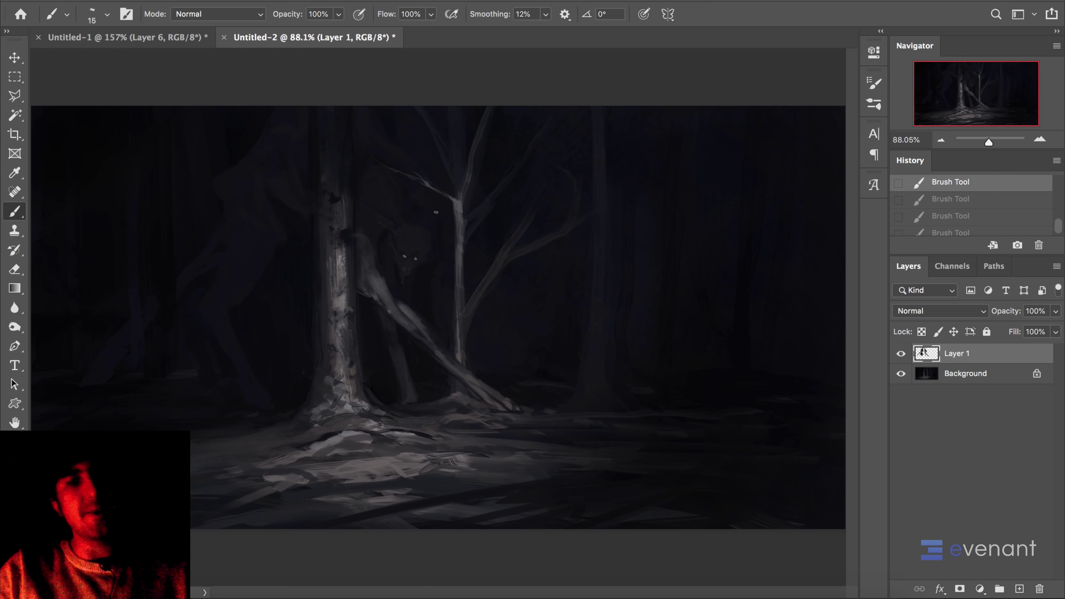
key(super+shift+z)
key(ctrl+shift+z)
key(ctrl+shift+z)
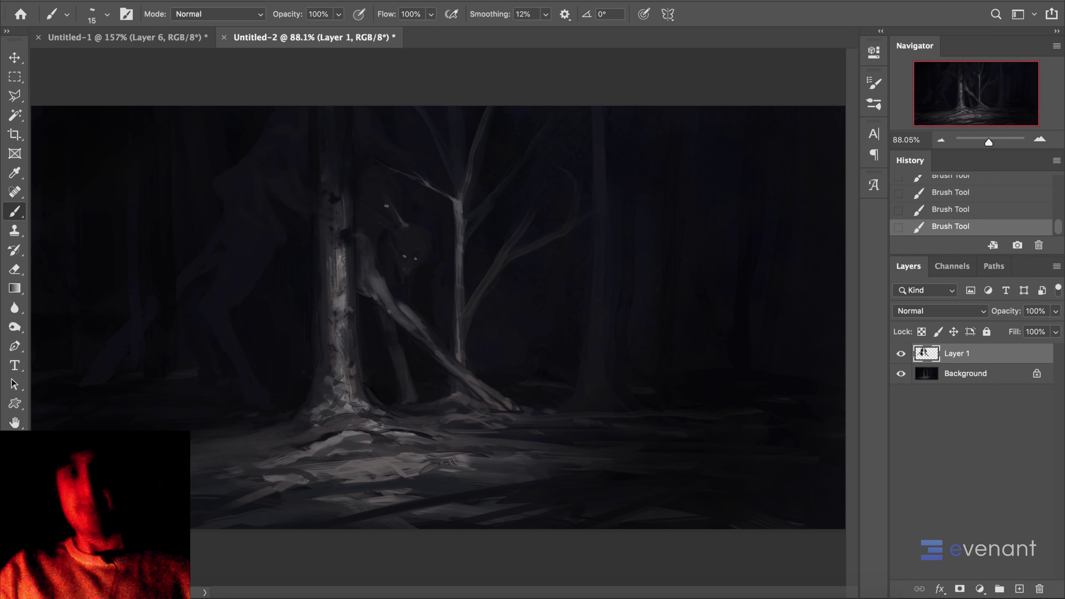
- Paint pointed, curved horns above the creature's head with the 15 px brush, shaping them with sampled light and dark tones
alt+click(404, 230)
drag(385, 195, 396, 220)
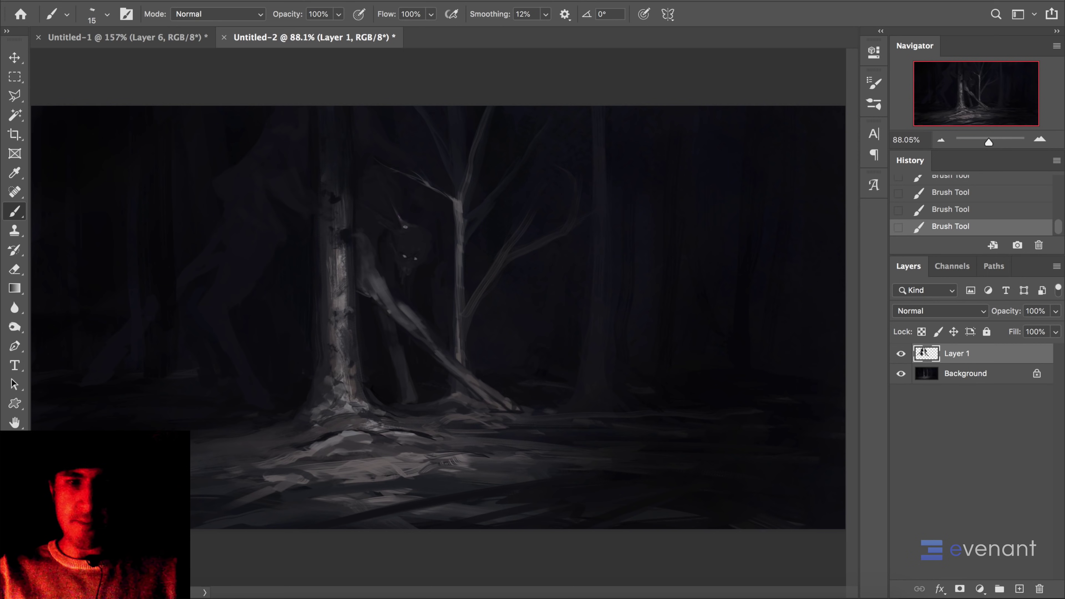
alt+click(403, 220)
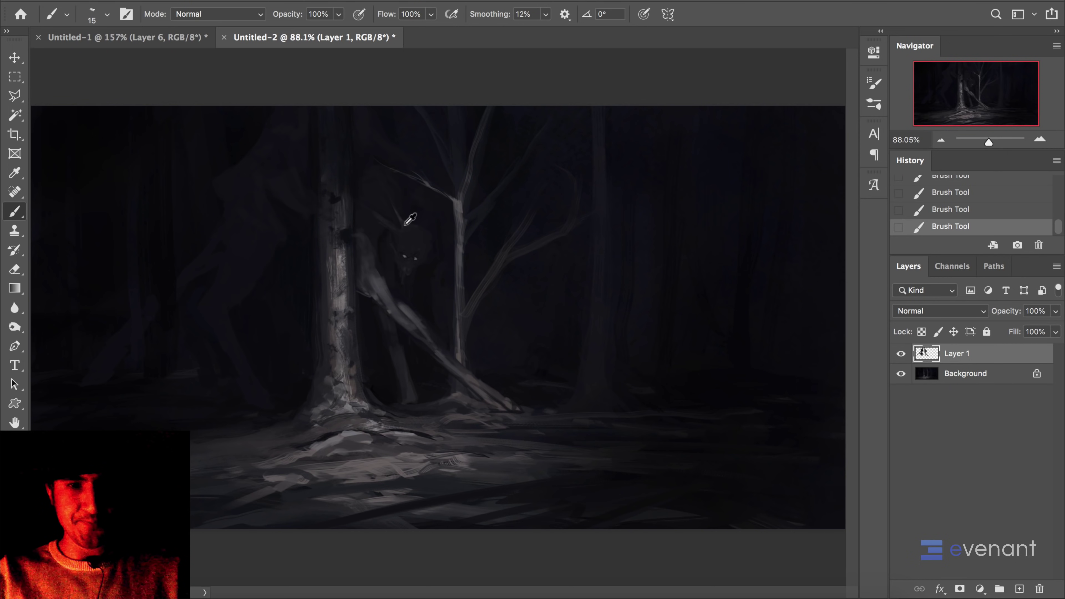
drag(396, 210, 402, 223)
alt+click(405, 225)
alt+click(400, 218)
alt+click(401, 235)
alt+click(394, 241)
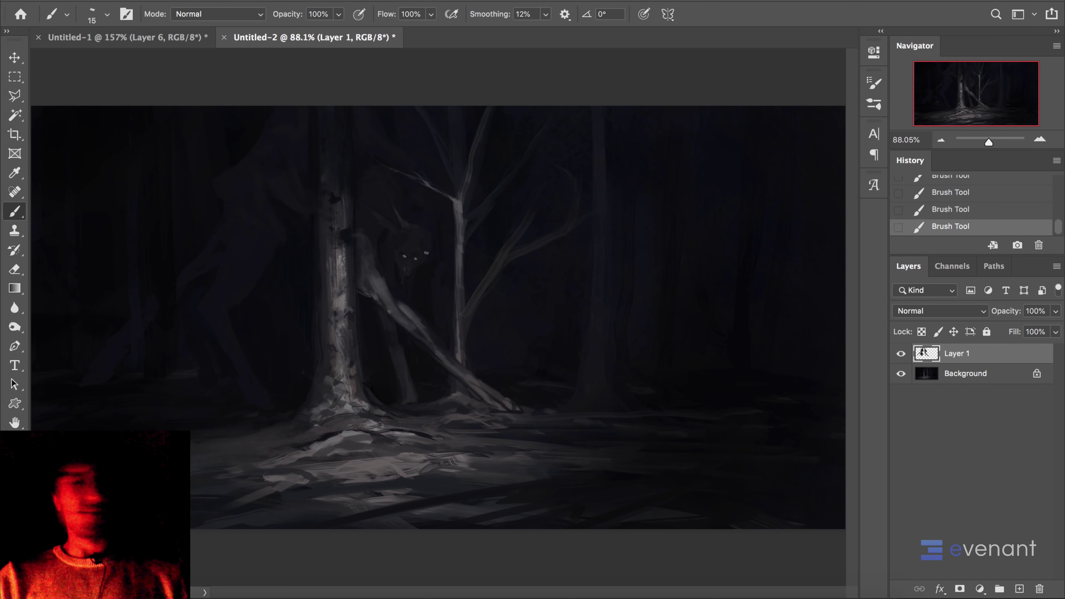
alt+click(424, 227)
alt+click(407, 217)
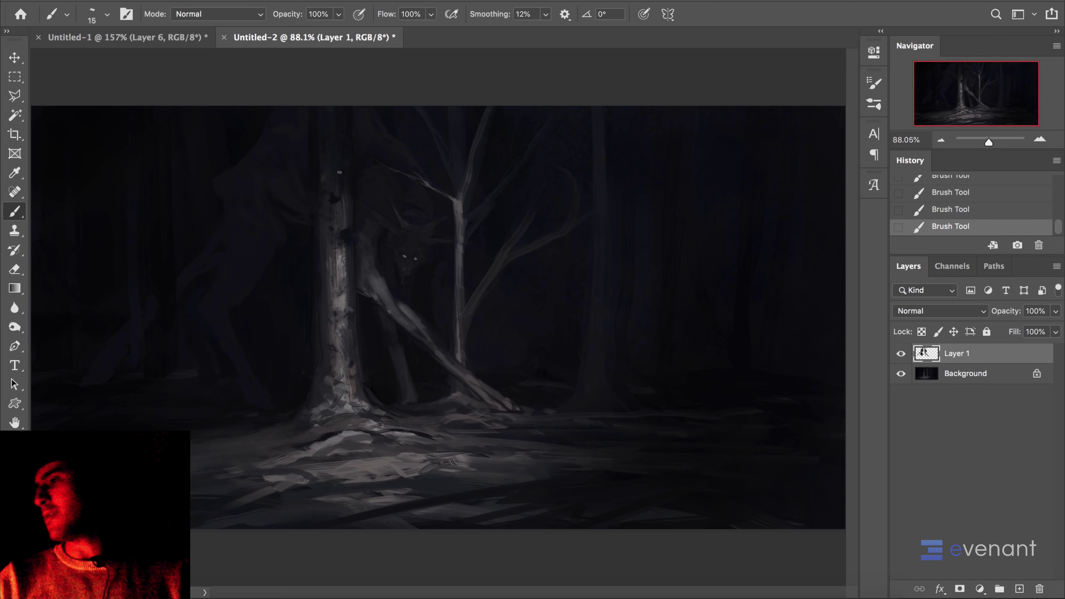
- Flip the canvas horizontally and darken the near edge of the faint background figure beside the main trunk
key(super+f)
alt+click(627, 246)
drag(621, 242, 604, 244)
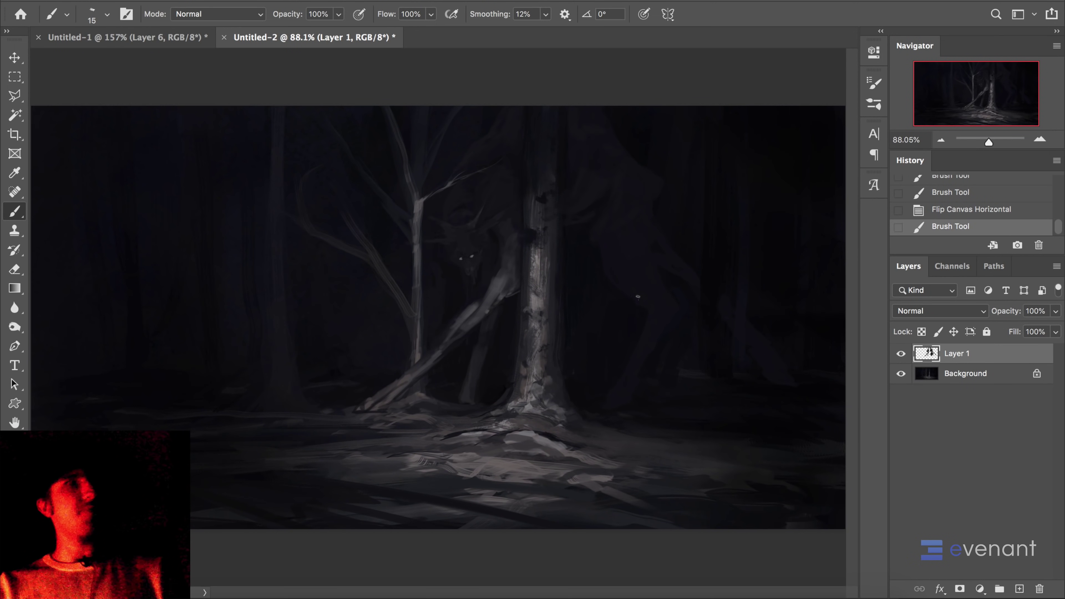
drag(637, 295, 600, 272)
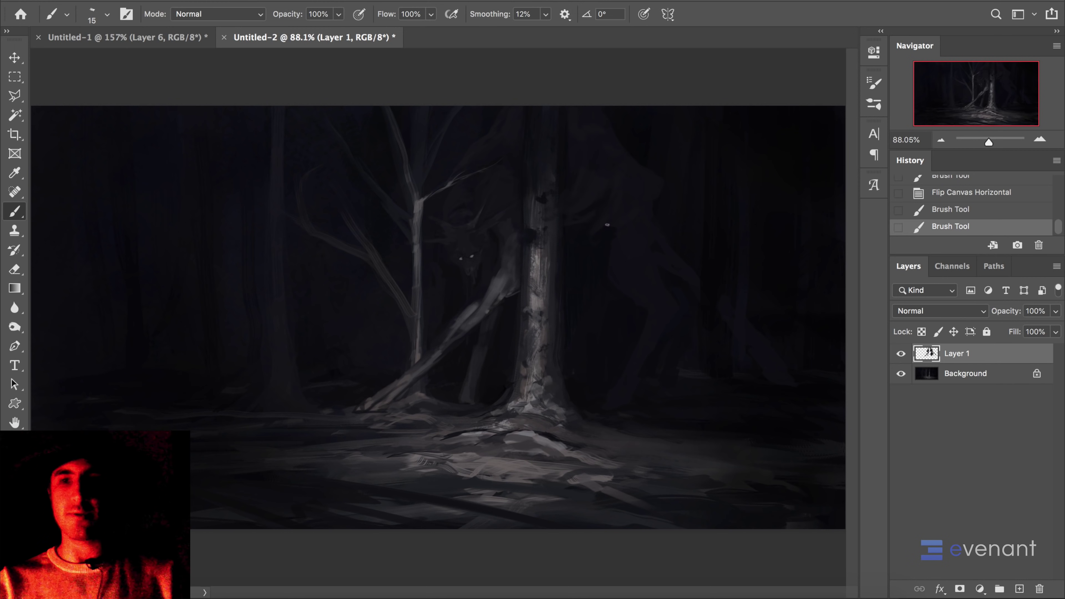
mouse_move(598, 231)
mouse_down()
mouse_move(622, 213)
mouse_move(571, 228)
mouse_move(614, 212)
mouse_move(611, 256)
mouse_up()
key(ctrl+z)
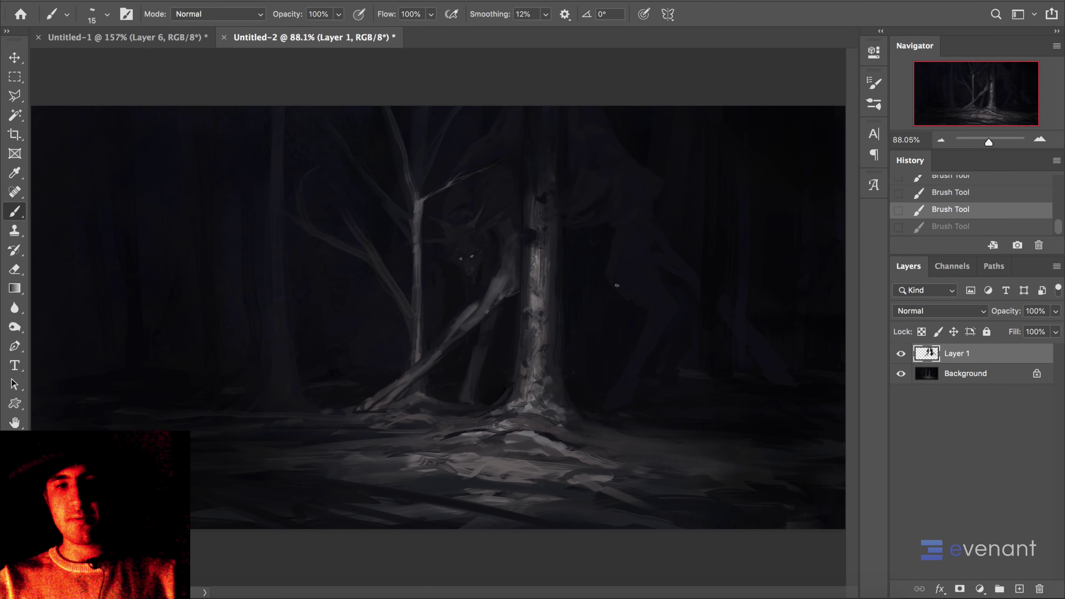
key(ctrl+shift+z)
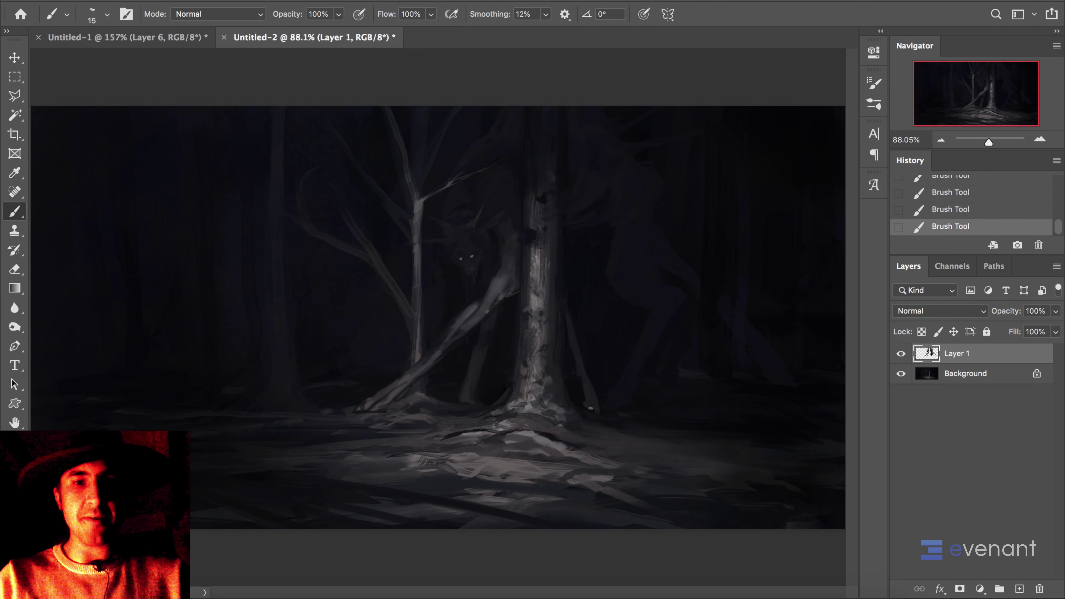
- Paint the creature's thin hind leg behind the main trunk using sampled tones, and flip the canvas back horizontally
drag(593, 379, 580, 339)
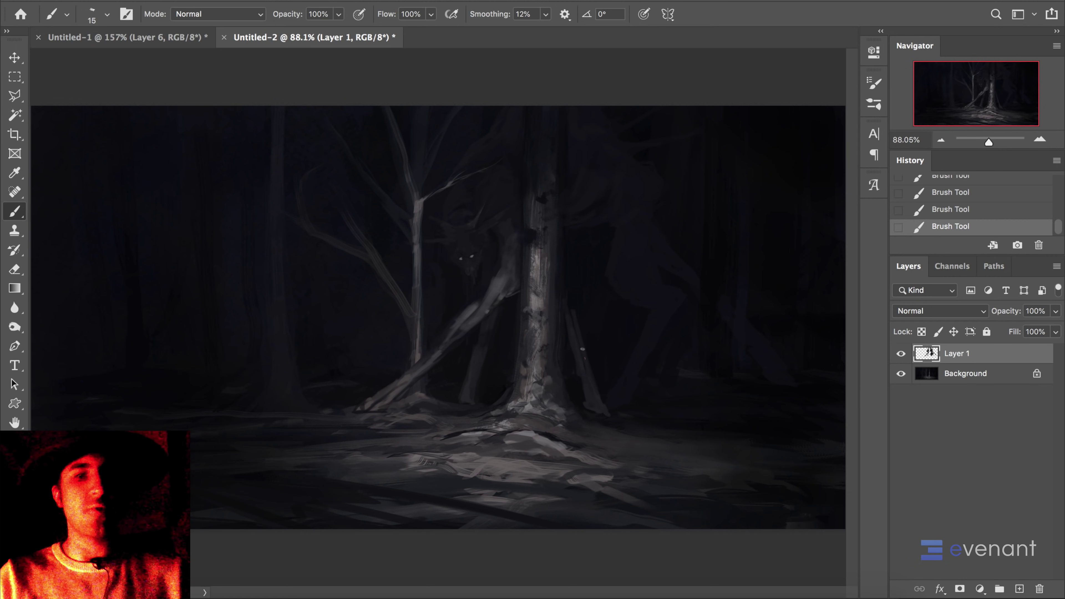
mouse_move(570, 299)
mouse_down()
mouse_move(592, 232)
mouse_move(573, 159)
mouse_move(625, 247)
mouse_move(600, 184)
mouse_move(582, 252)
mouse_move(576, 227)
mouse_move(602, 197)
mouse_move(586, 165)
mouse_up()
alt+click(573, 159)
alt+click(600, 197)
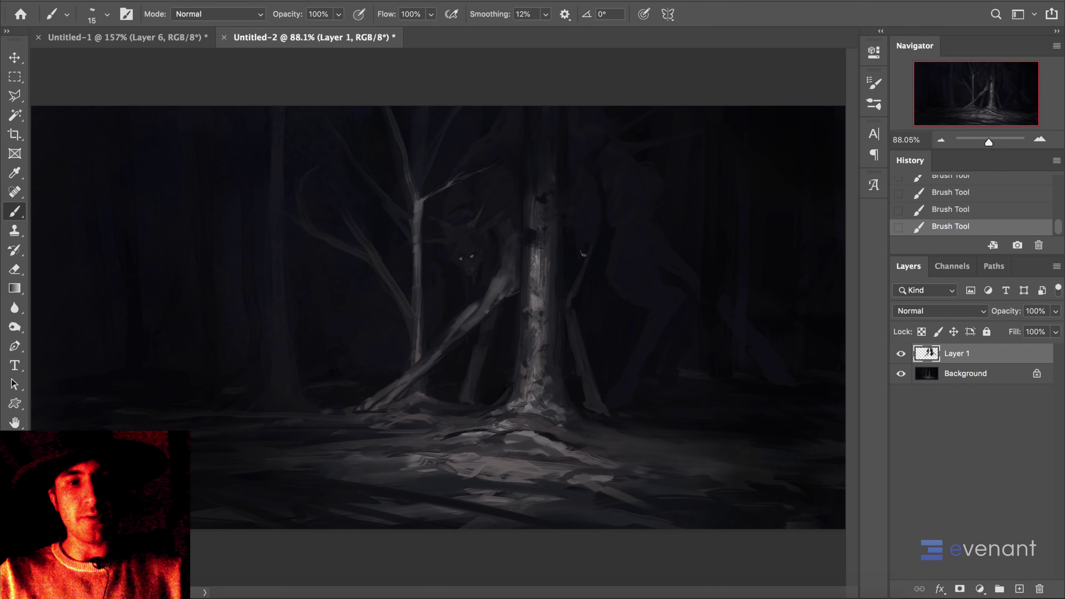
click(573, 283)
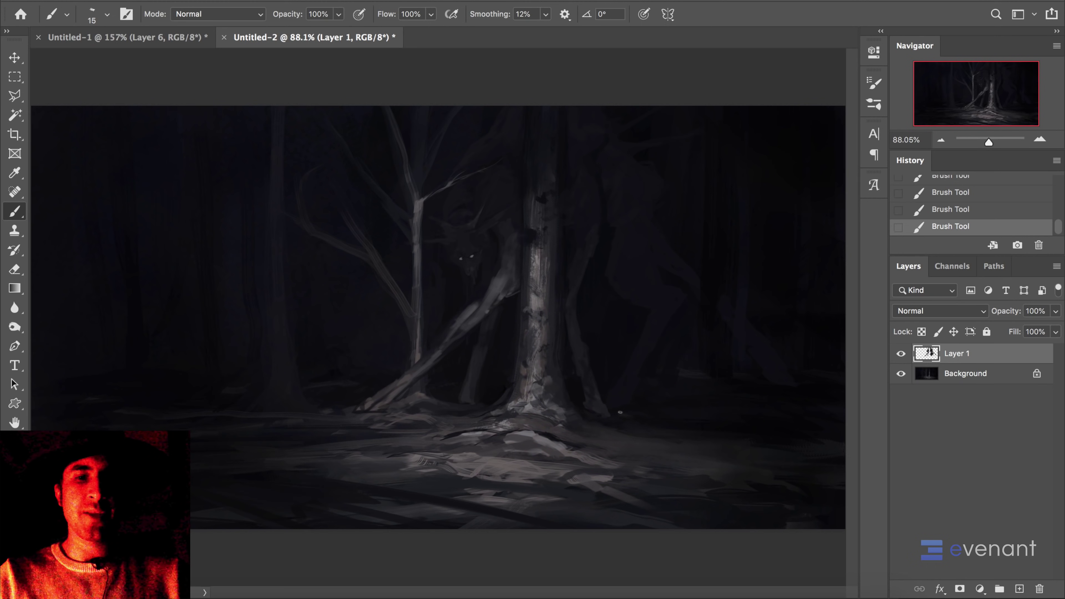
key(ctrl+shift+h)
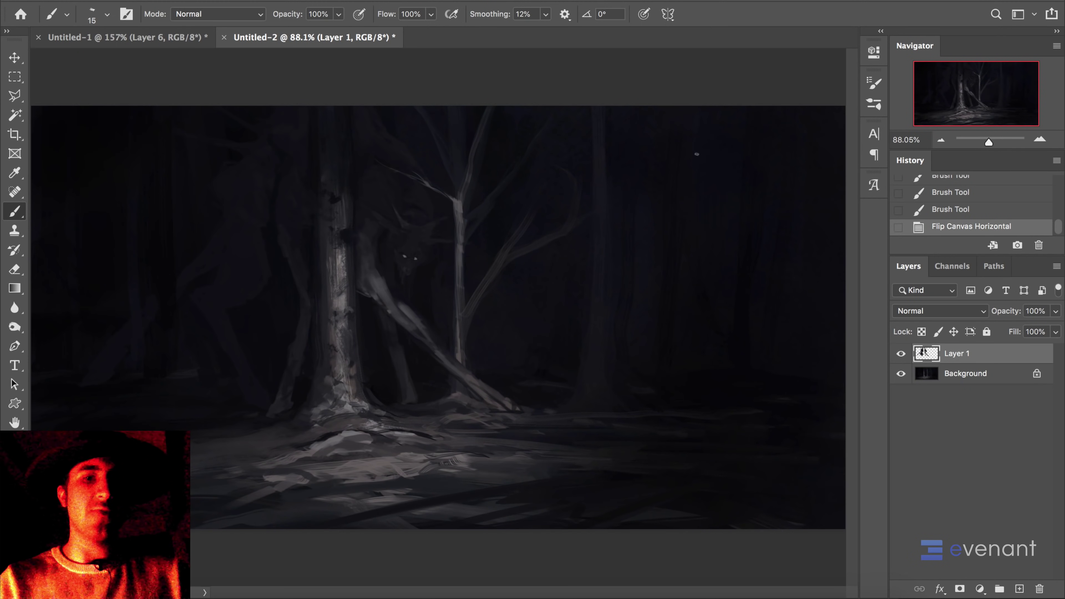
click(507, 401)
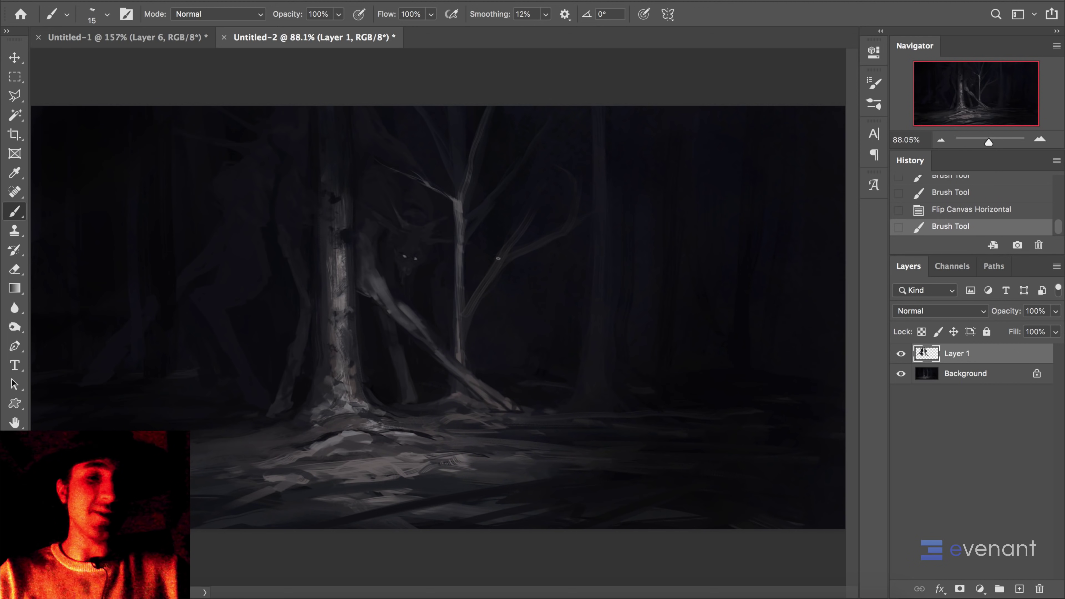
scroll(516, 272, down, 3)
scroll(512, 275, up, 2)
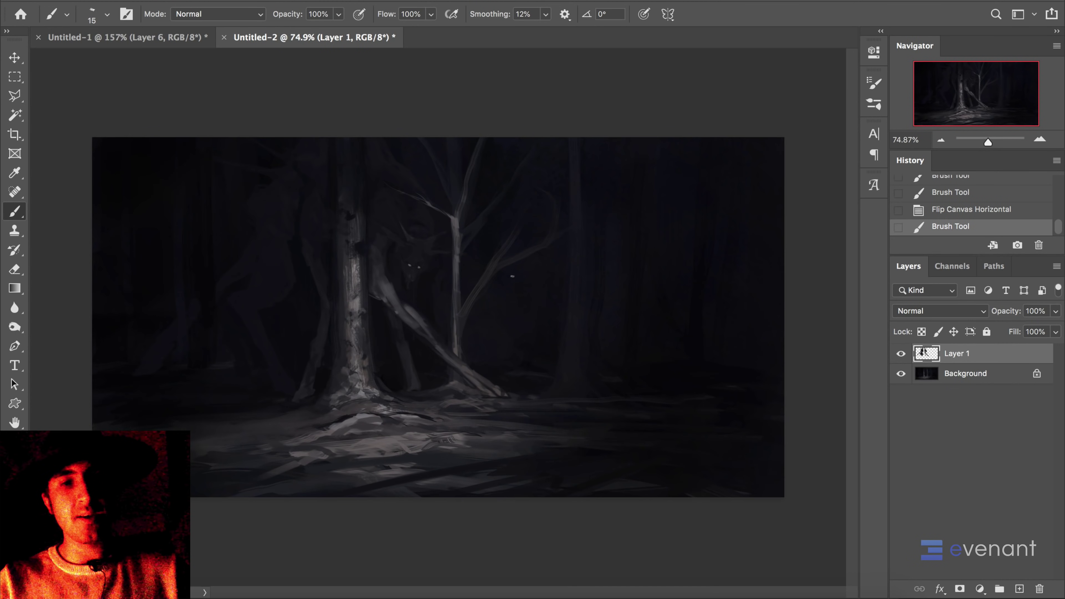
key(super+l)
mouse_move(756, 364)
mouse_down()
mouse_move(766, 365)
mouse_move(756, 364)
mouse_up()
key(Escape)
key(b)
- Stamp all visible layers onto a new layer and apply a slight Levels midtone adjustment to it
key(alt+shift+super+n)
key(alt+shift+super+e)
key(super+l)
drag(757, 364, 759, 365)
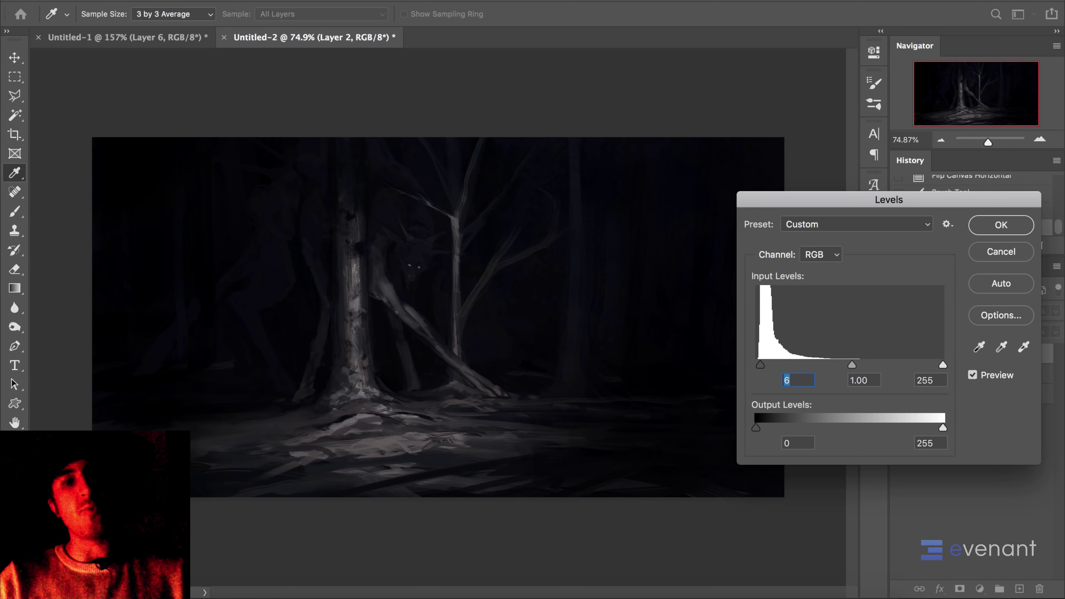
drag(761, 365, 756, 365)
mouse_move(850, 365)
mouse_down()
mouse_move(829, 365)
mouse_move(860, 365)
mouse_move(849, 365)
mouse_up()
key(Return)
- Set up the 900 px soft round brush with the Linear Dodge (Add) painting mode
key(b)
right_click(527, 242)
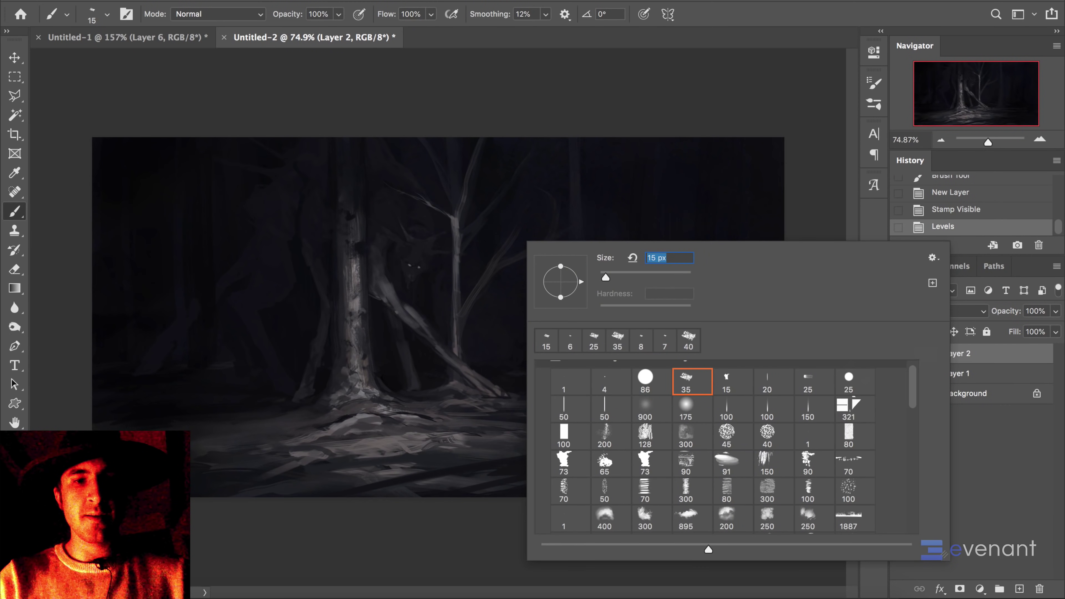
click(645, 409)
shift+right_click(436, 290)
click(486, 463)
shift+right_click(452, 326)
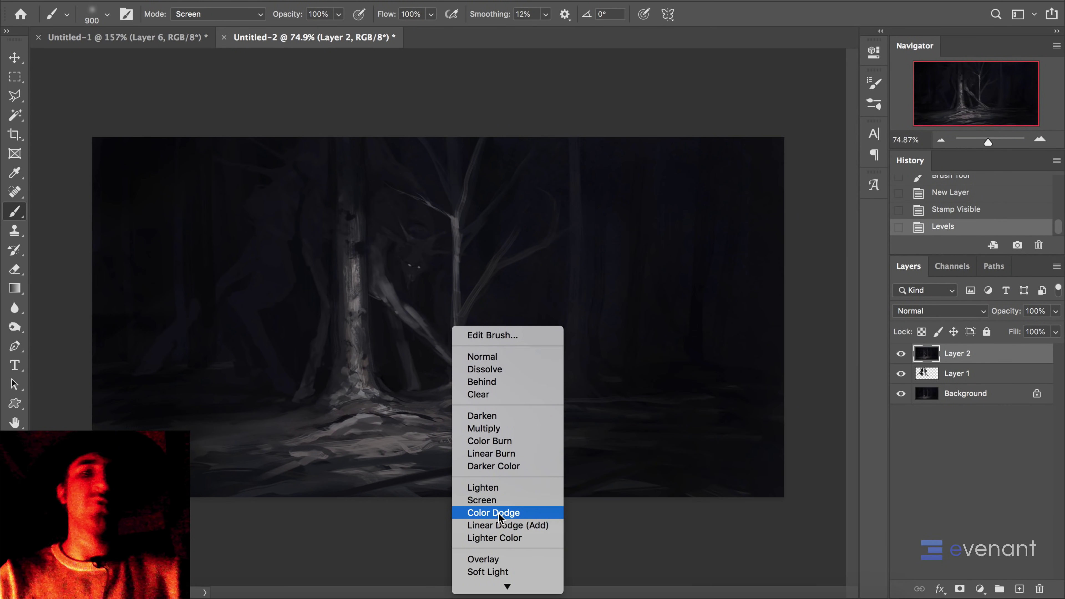
click(499, 525)
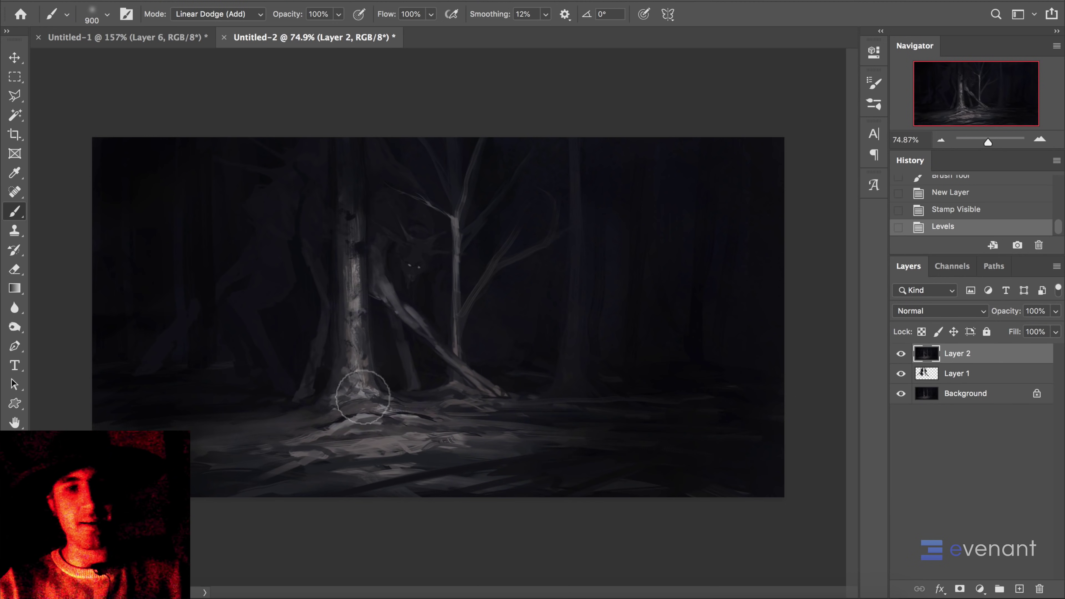
- Try a soft glow over the base of the main trunk and undo it
mouse_move(364, 396)
mouse_down()
mouse_move(375, 382)
mouse_move(371, 335)
mouse_up()
key(ctrl+z)
key(ctrl+z)
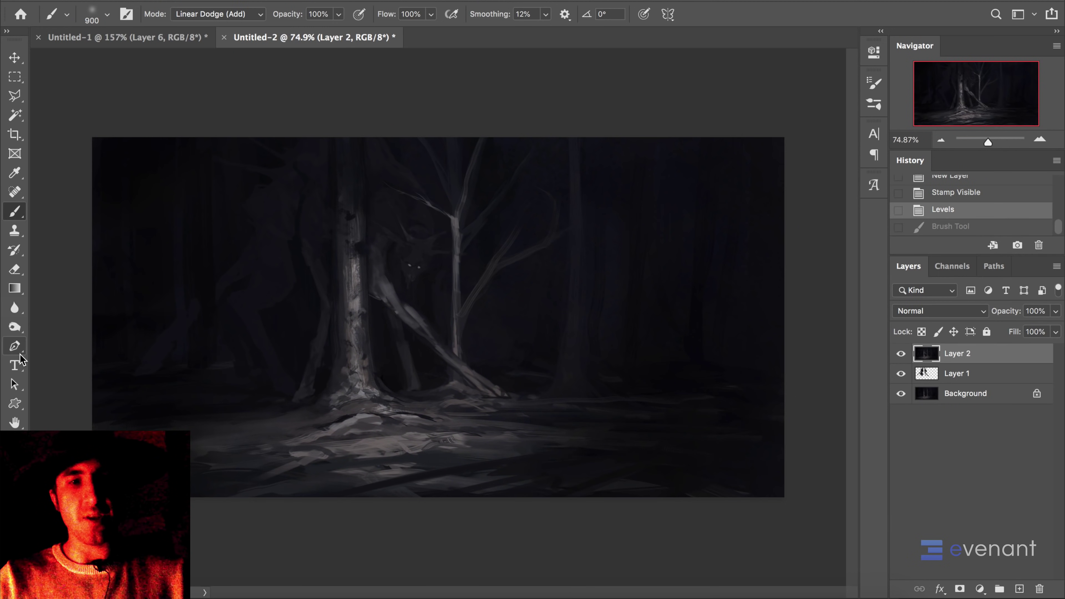
- Dodge the midtones at 90% exposure along the main trunk, the creature's foreleg and the lit ground
click(15, 327)
click(52, 325)
drag(371, 395, 357, 357)
drag(351, 290, 360, 392)
drag(359, 378, 358, 348)
mouse_move(356, 342)
mouse_down()
mouse_move(362, 308)
mouse_move(383, 296)
mouse_move(405, 300)
mouse_move(402, 310)
mouse_move(419, 269)
mouse_move(376, 282)
mouse_up()
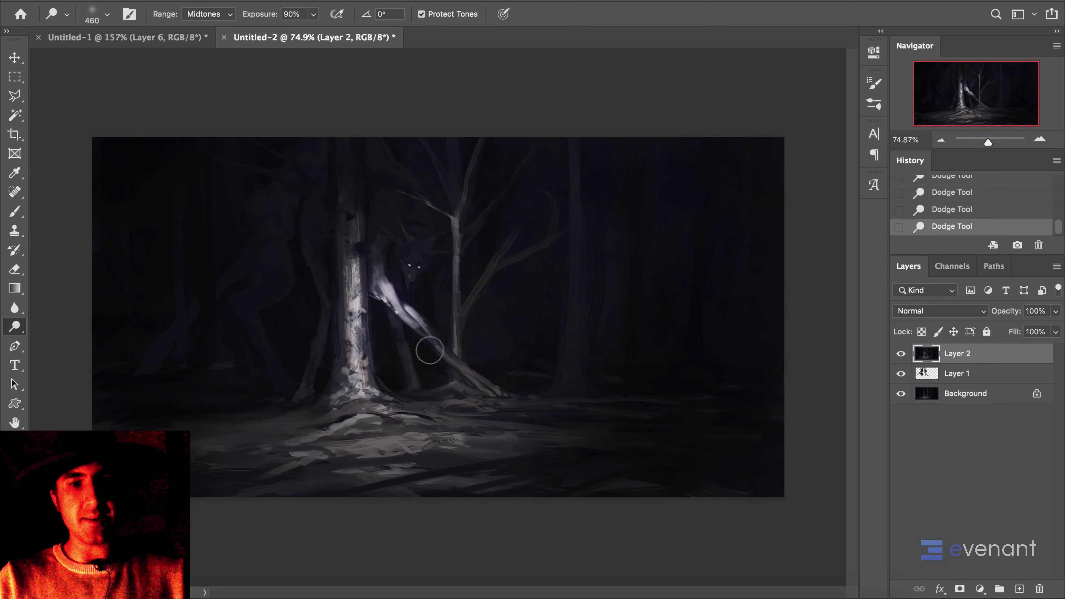
mouse_move(443, 368)
mouse_down()
mouse_move(451, 392)
mouse_move(343, 427)
mouse_move(421, 408)
mouse_move(292, 448)
mouse_move(467, 448)
mouse_move(311, 415)
mouse_move(417, 410)
mouse_move(329, 372)
mouse_move(344, 460)
mouse_up()
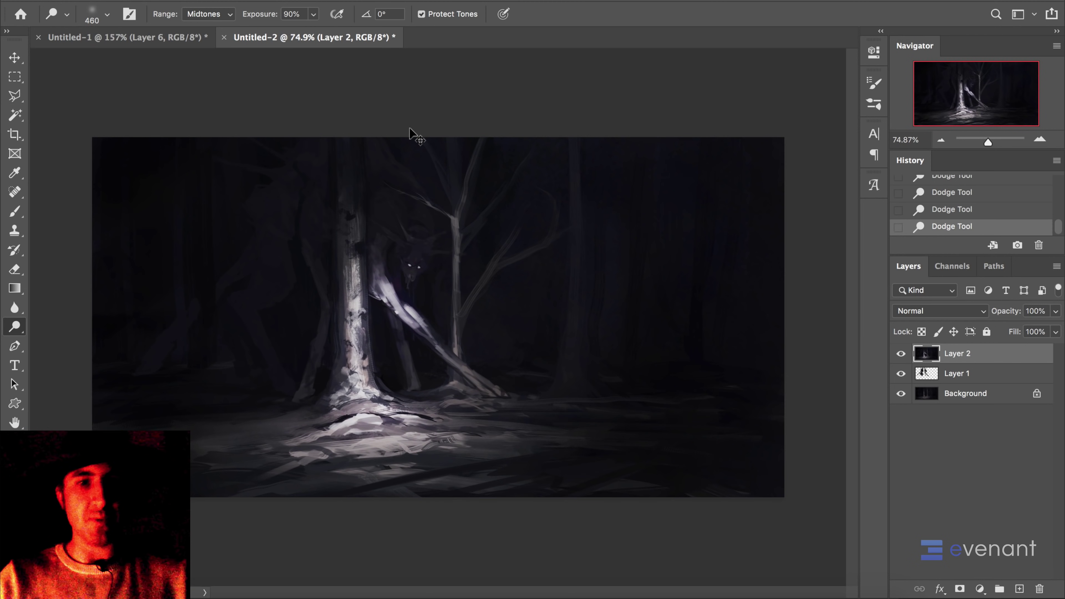
- Undo the last dodge strokes and brighten the main trunk with the Dodge tool's range set to Highlights
key(super+z)
key(super+z)
click(227, 15)
click(207, 23)
drag(367, 354, 361, 298)
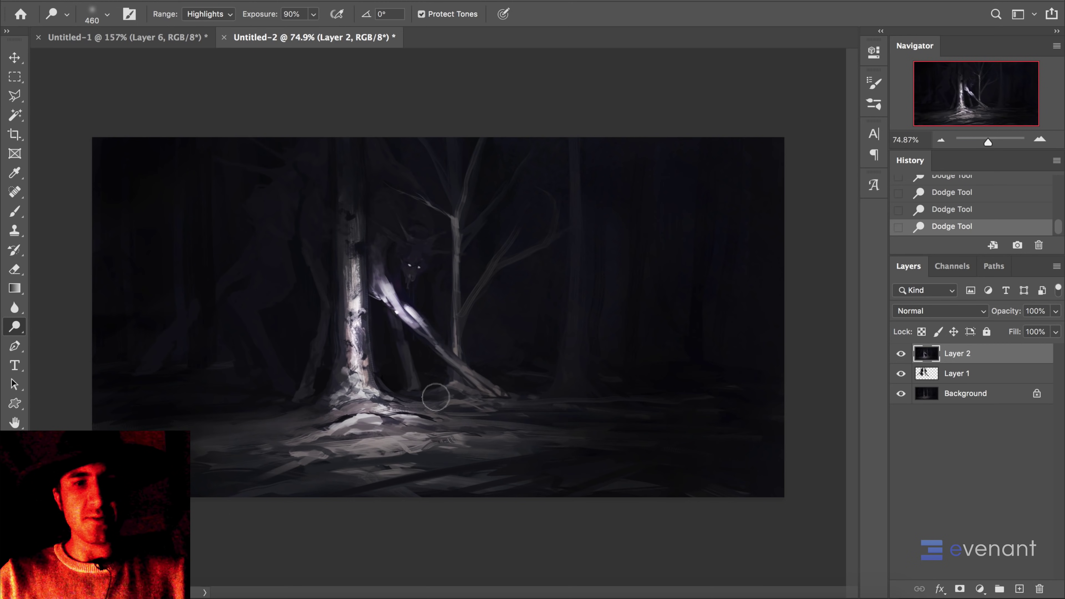
key(super+z)
key(super+shift+z)
key(b)
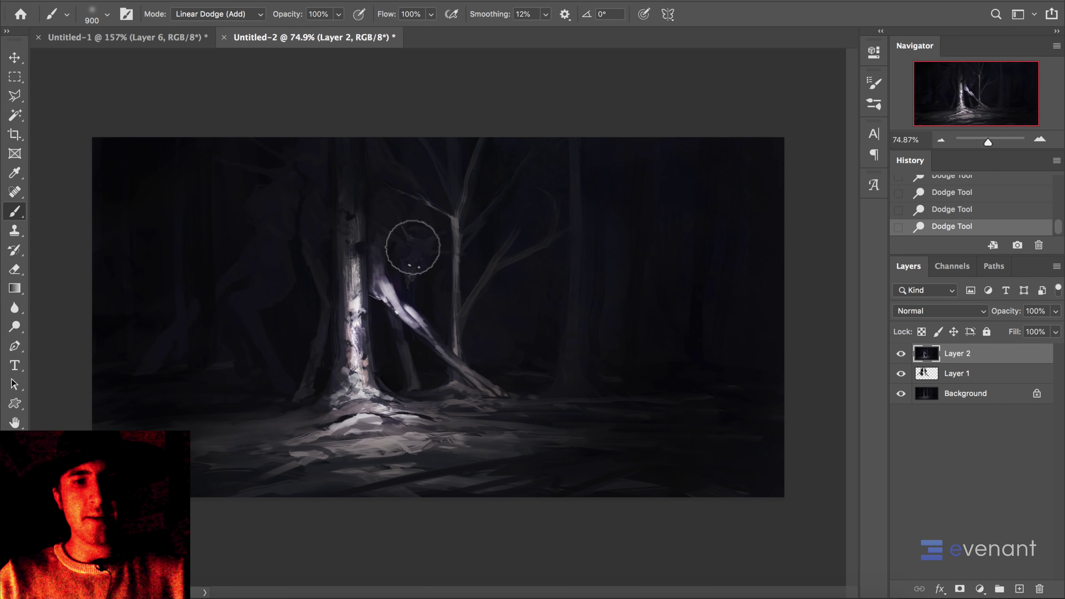
- Refine the creature's extended foreleg down toward the ground with the 35 px brush in Normal mode, using colors sampled nearby
right_click(413, 247)
double_click(583, 395)
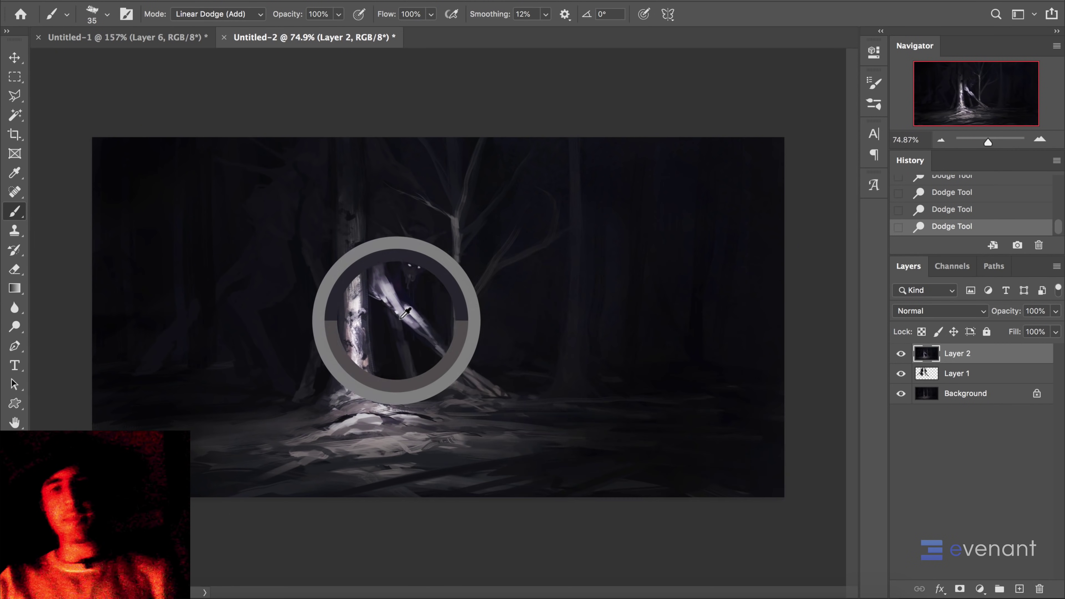
shift+right_click(400, 310)
click(423, 320)
alt+click(413, 324)
drag(415, 321, 430, 338)
drag(419, 327, 442, 350)
drag(432, 340, 449, 356)
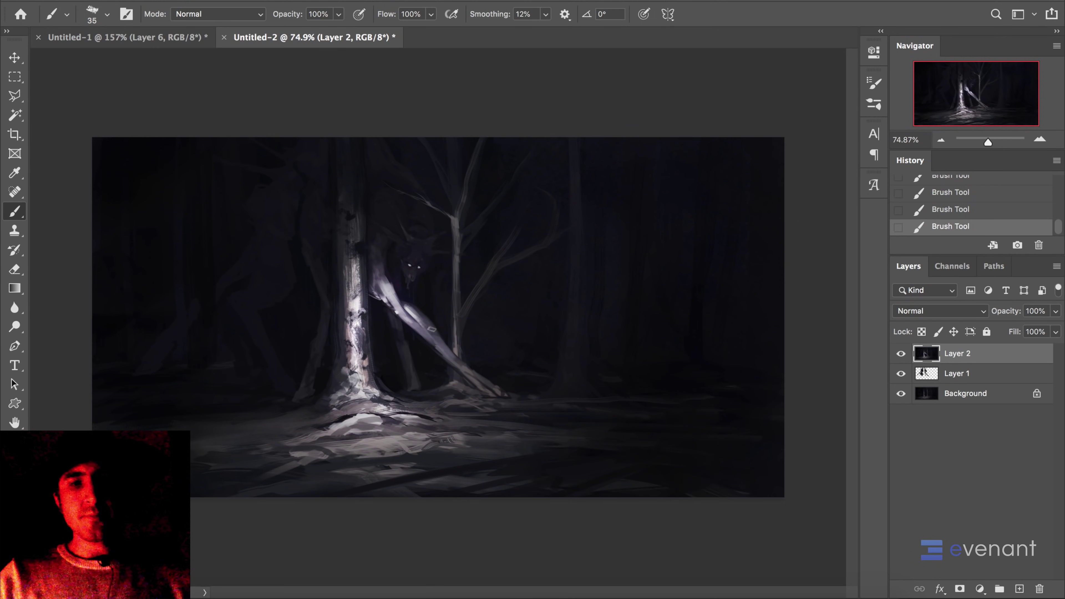
alt+click(449, 354)
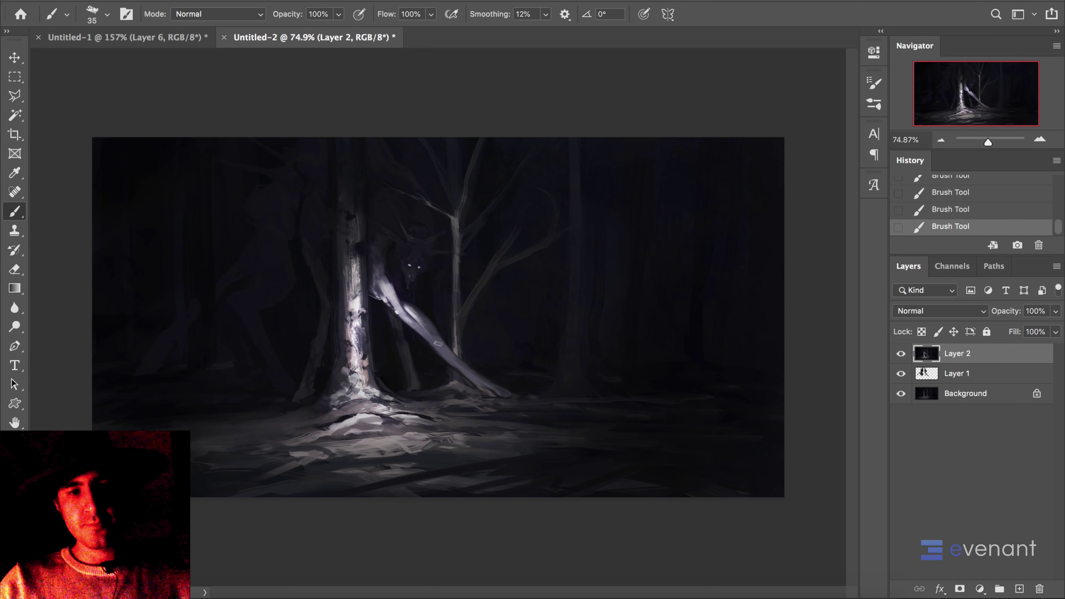
- Paint over the base of the main trunk with a color sampled from its lit bark
scroll(488, 279, up, 3)
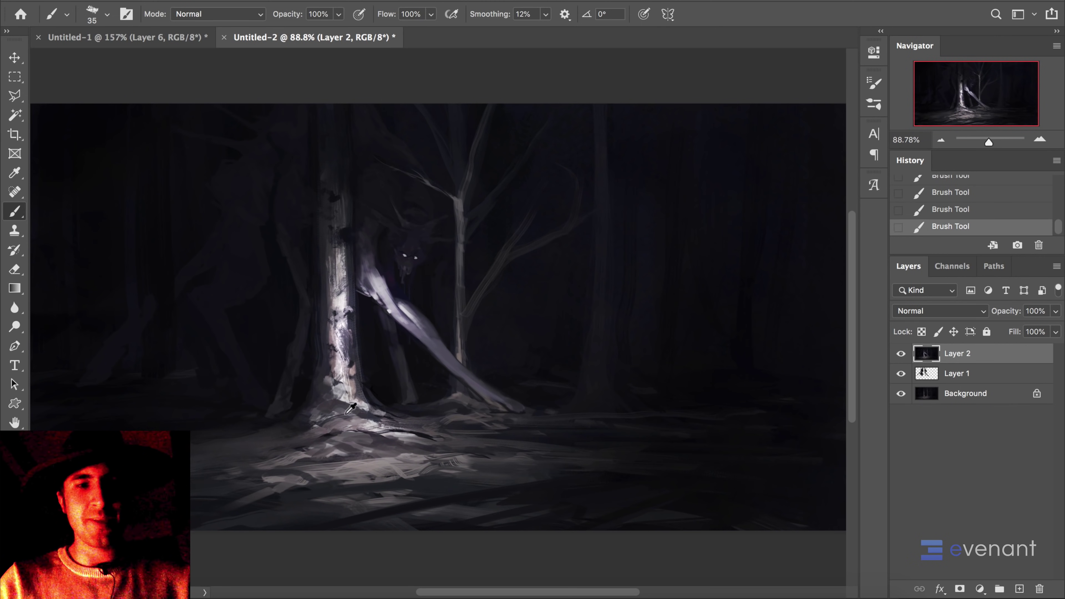
alt+click(348, 396)
drag(334, 411, 343, 408)
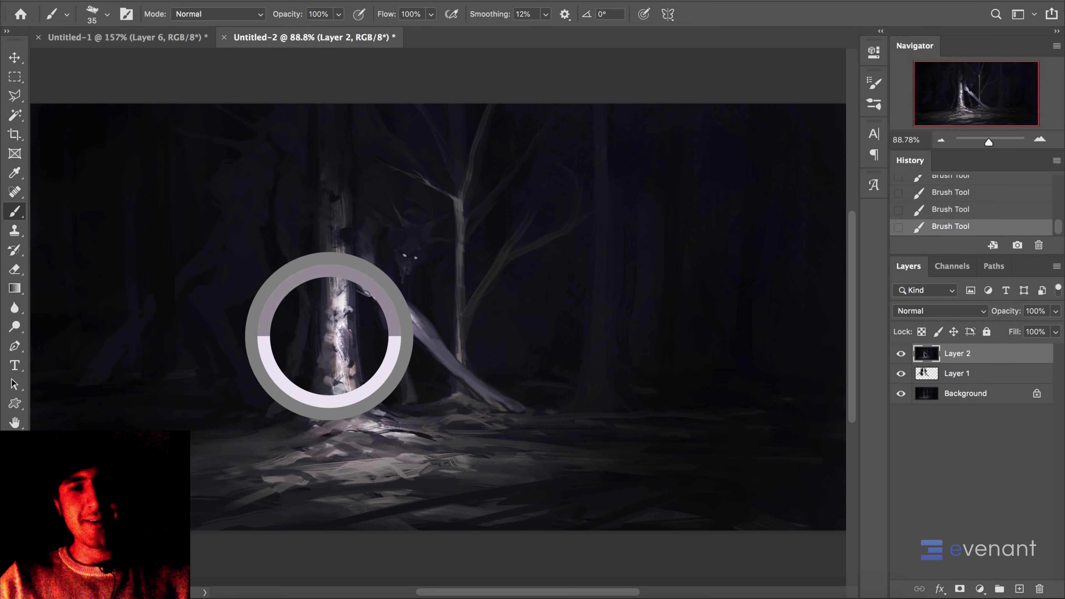
scroll(443, 294, down, 3)
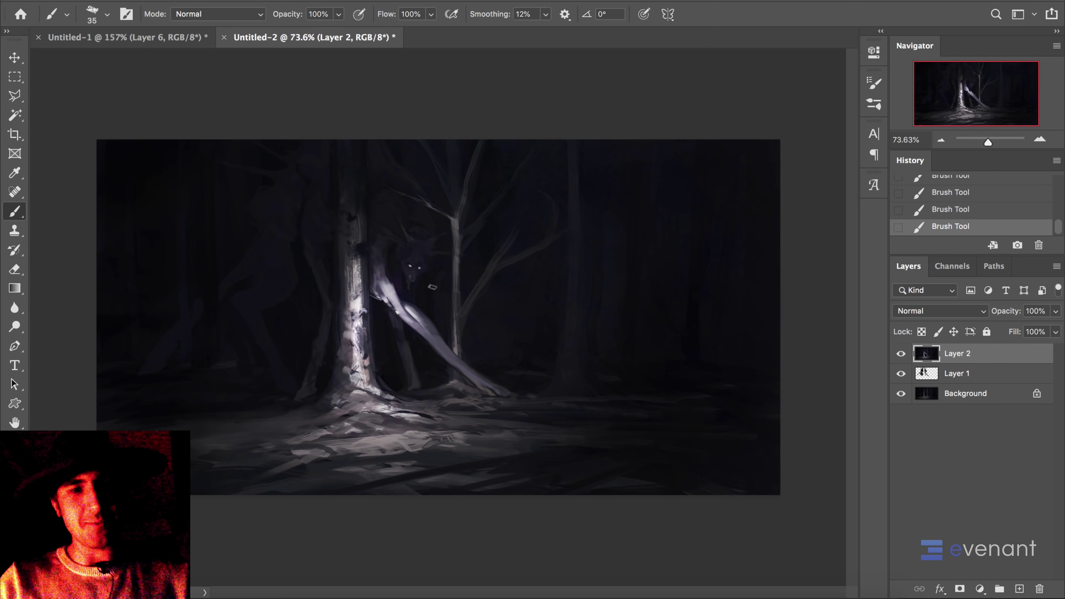
alt+click(456, 287)
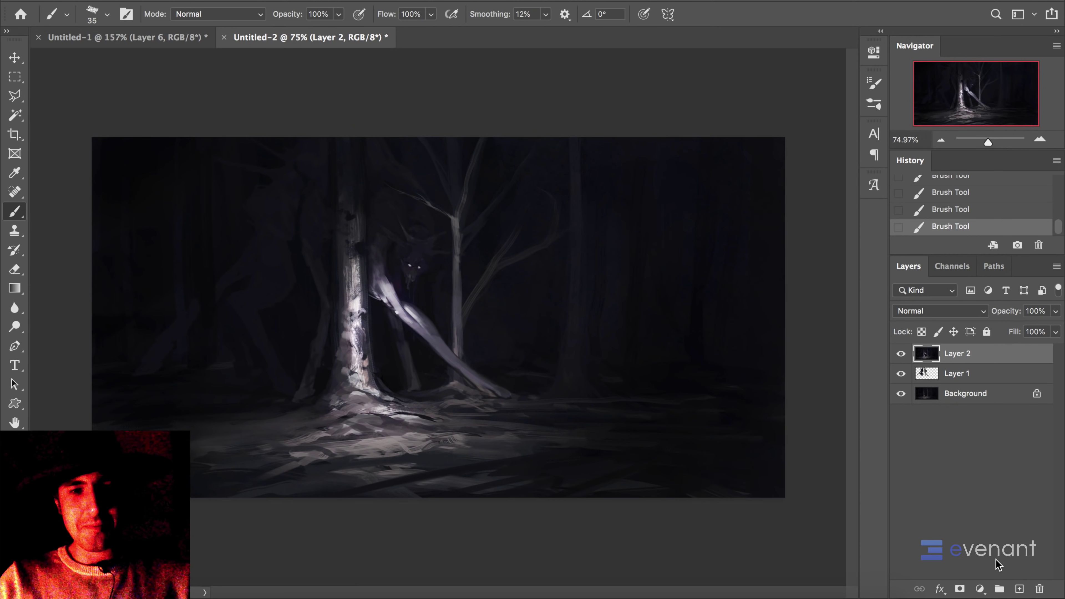
- Add a Gradient Map adjustment layer and set the gradient's dark color stop to black (#000000)
click(980, 588)
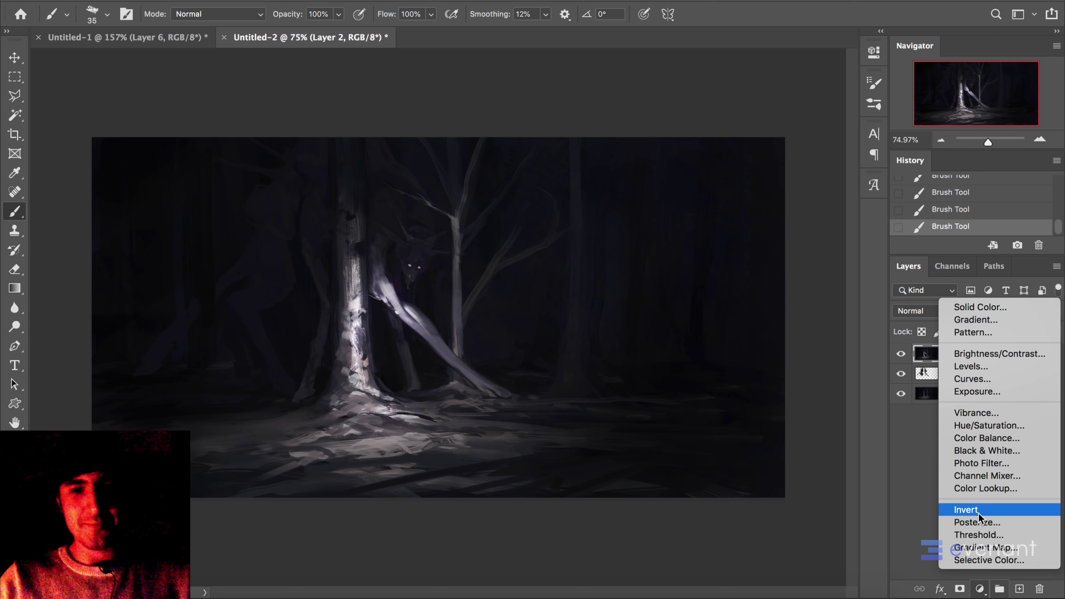
click(980, 547)
click(746, 100)
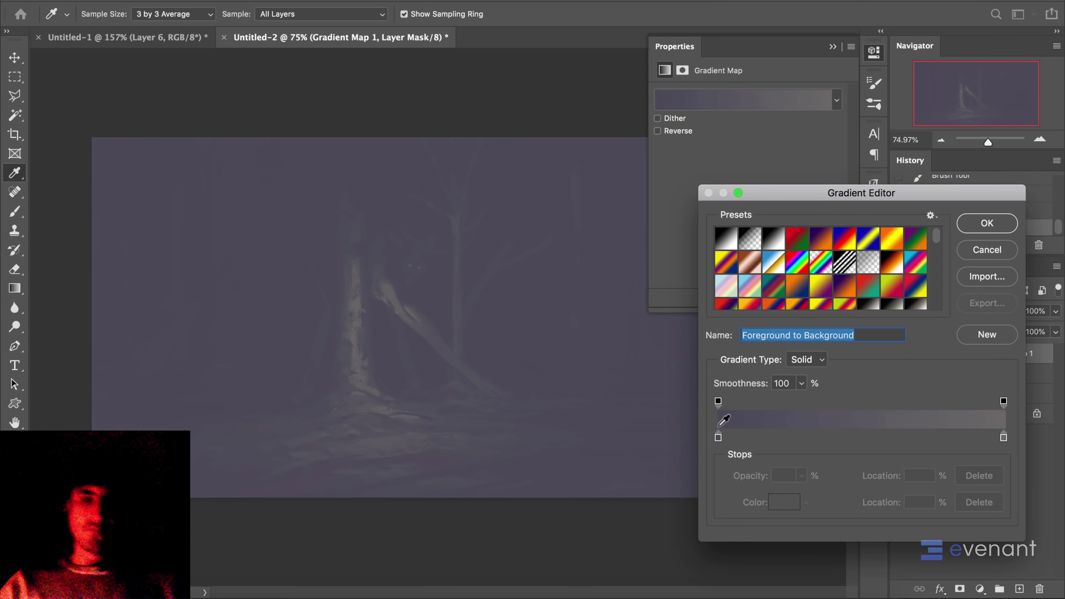
click(719, 437)
click(784, 502)
click(646, 415)
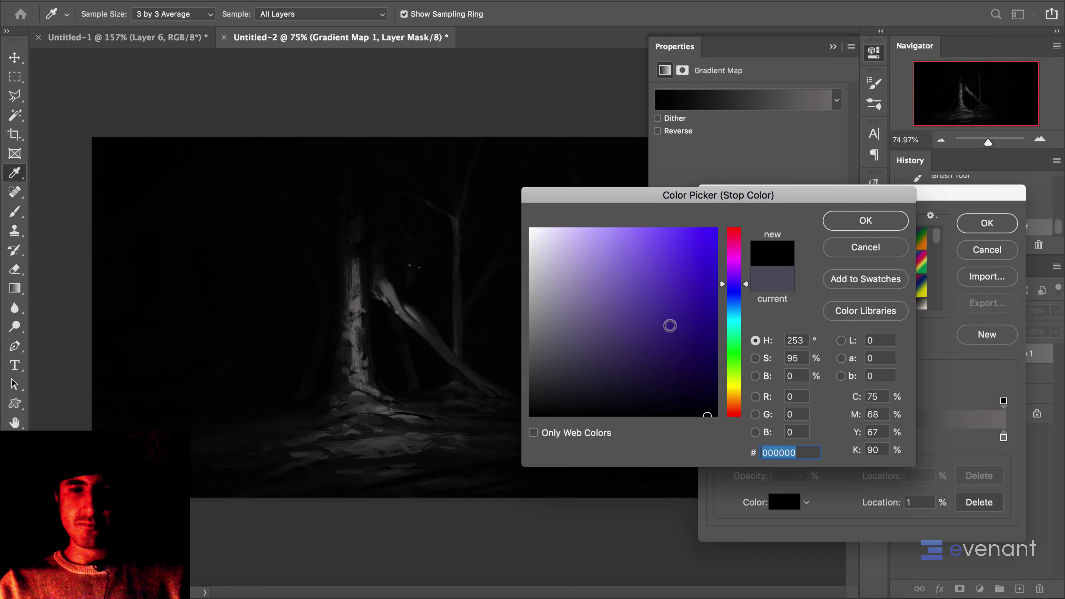
click(871, 222)
- Change the gradient's dark color stop to a very dark blue, #02070f
click(788, 503)
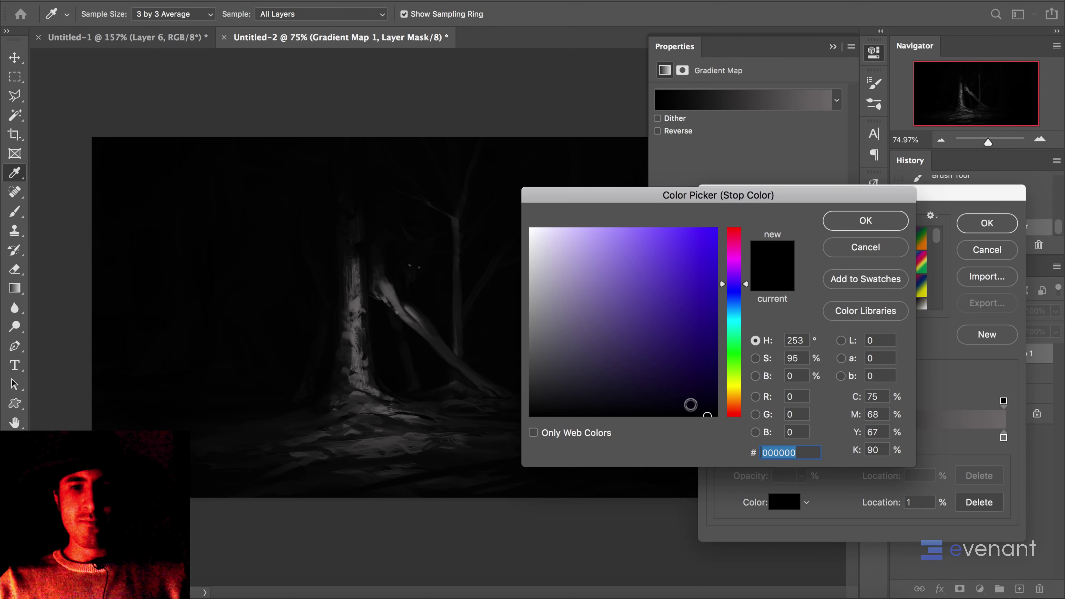
drag(691, 409, 696, 411)
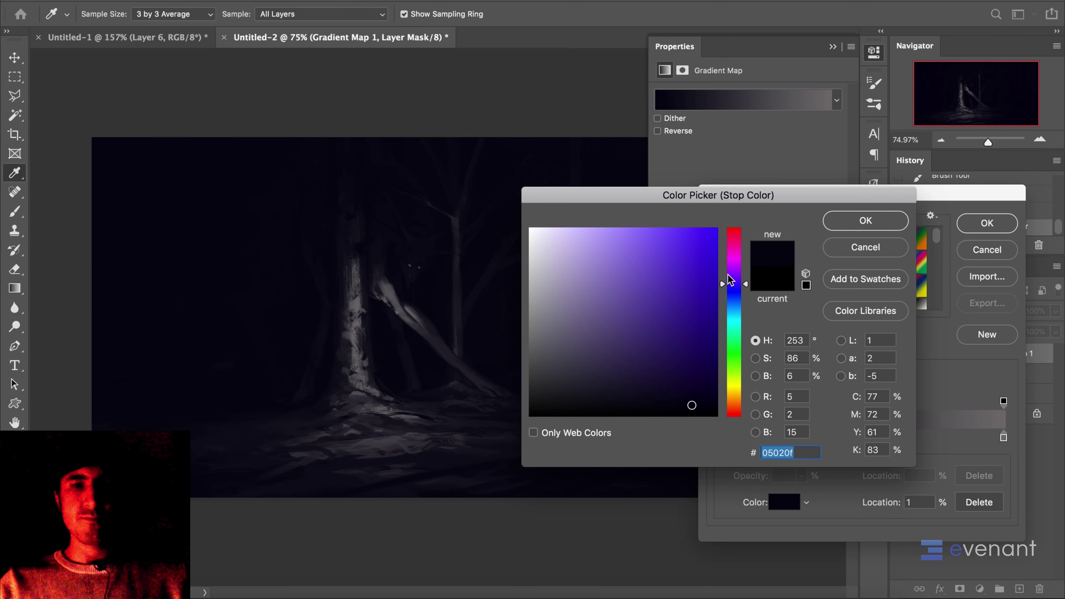
drag(734, 277, 738, 249)
click(738, 304)
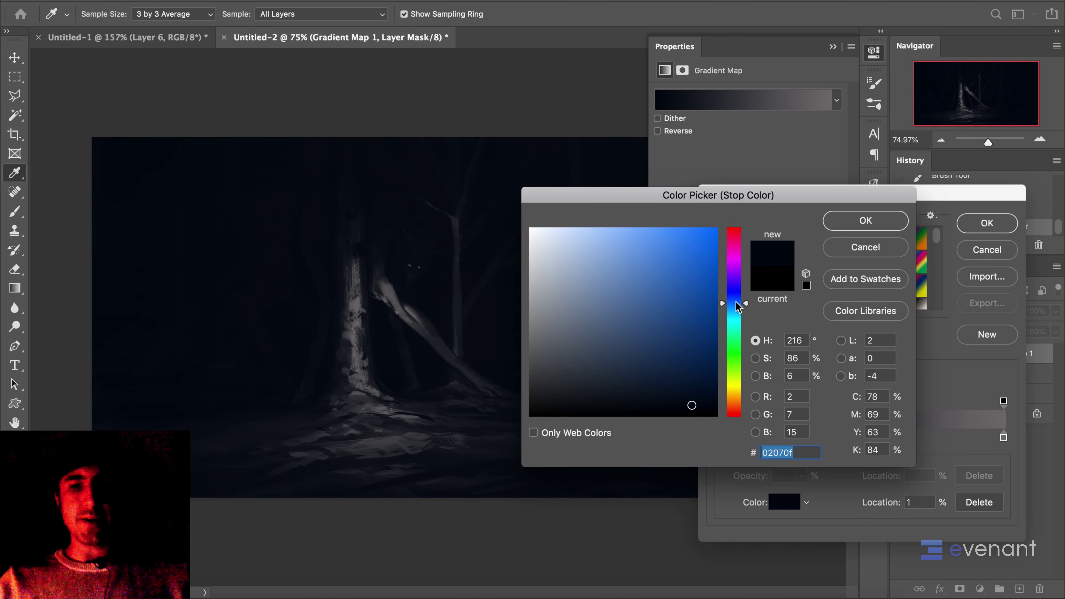
click(835, 226)
- Set the gradient's light color stop to pale green #c8f0aa at 99% location and apply the gradient map
click(1002, 437)
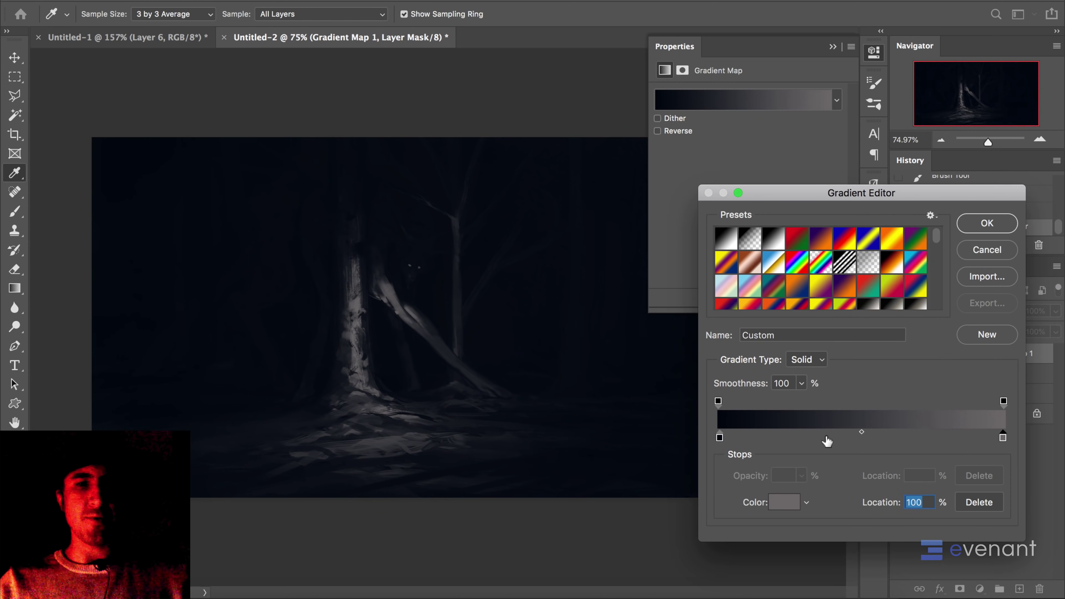
drag(1003, 438, 1002, 438)
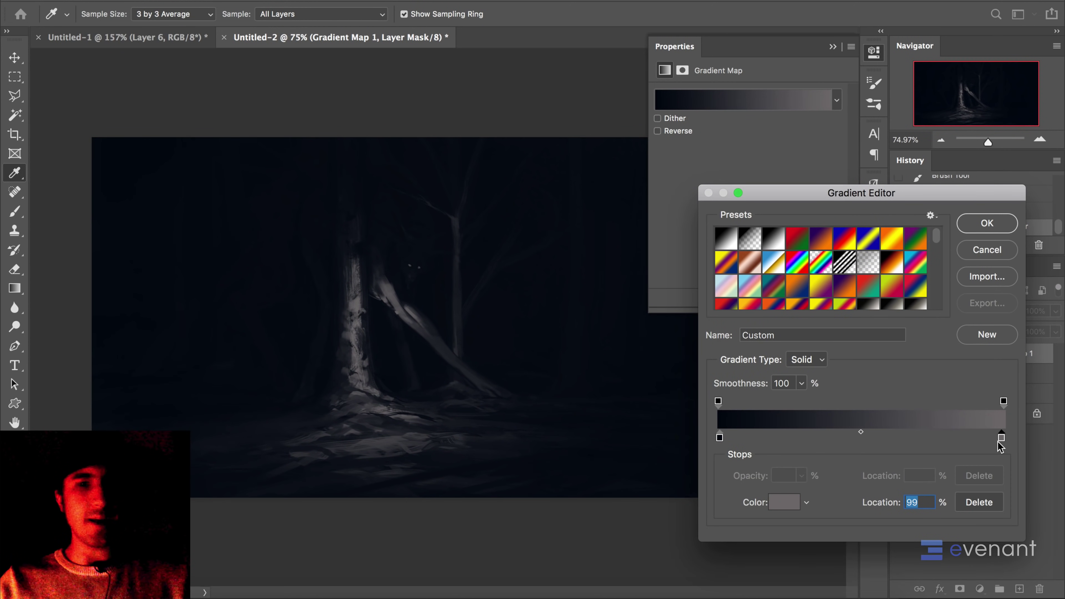
click(793, 502)
click(537, 278)
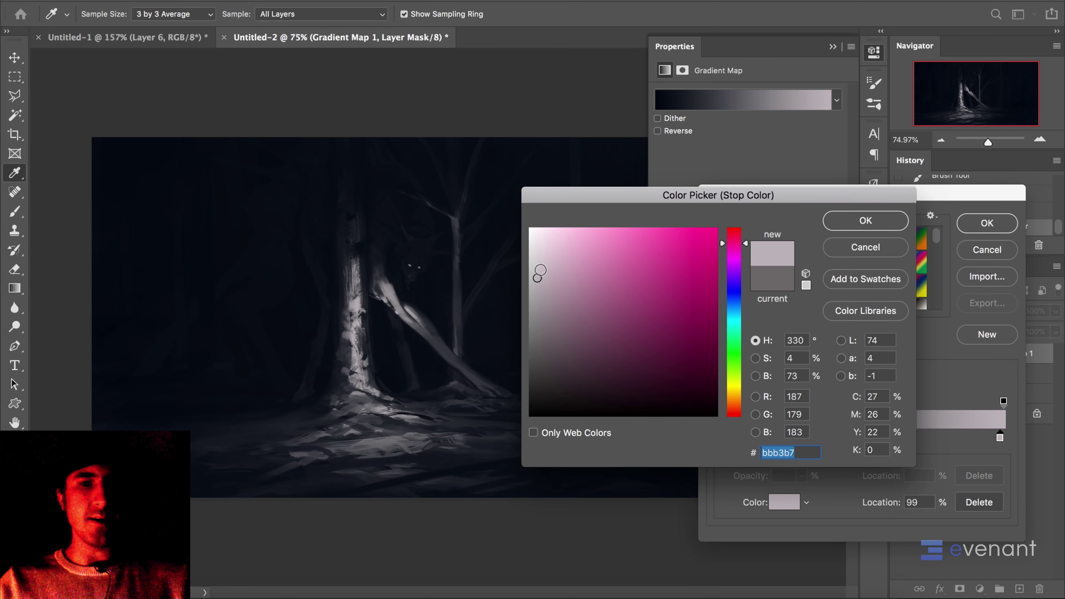
click(551, 273)
mouse_move(735, 318)
mouse_down()
mouse_move(734, 379)
mouse_move(731, 347)
mouse_move(733, 366)
mouse_up()
click(600, 280)
click(593, 258)
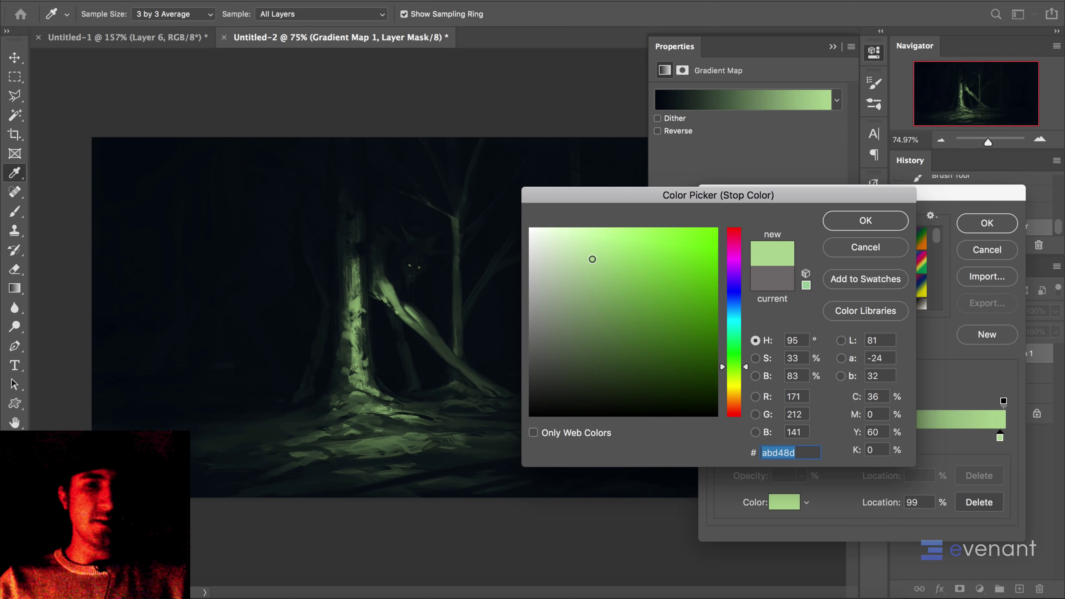
click(584, 239)
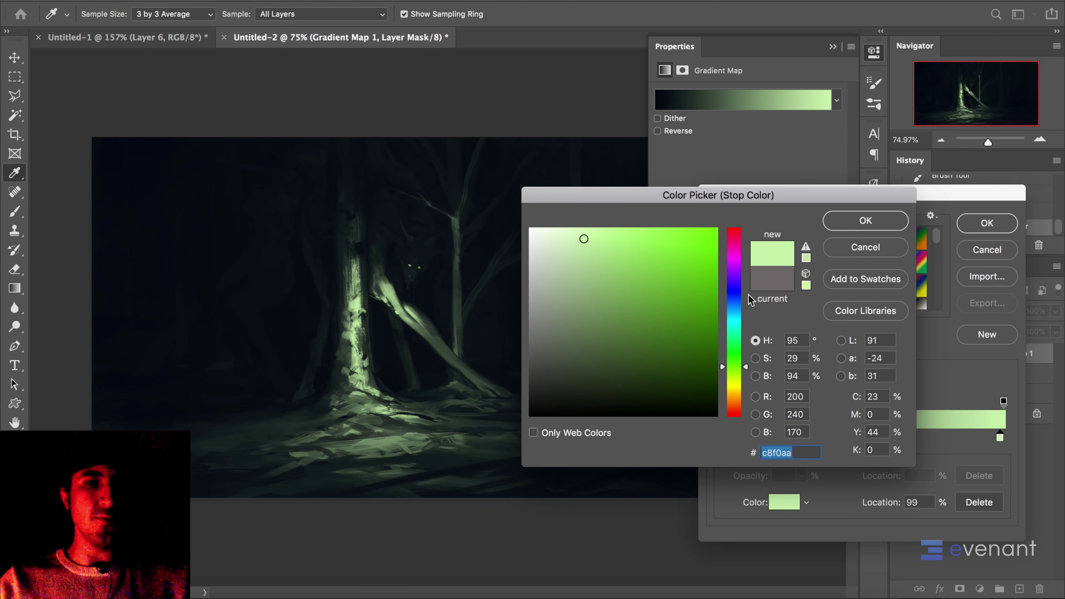
click(865, 220)
drag(933, 191, 840, 147)
key(Return)
key(b)
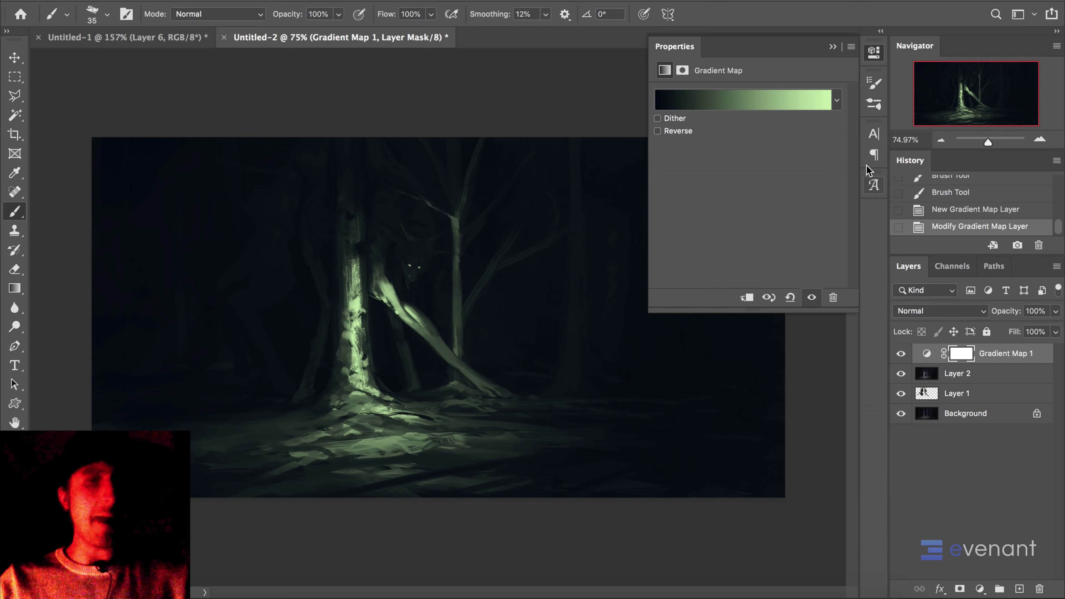
click(833, 47)
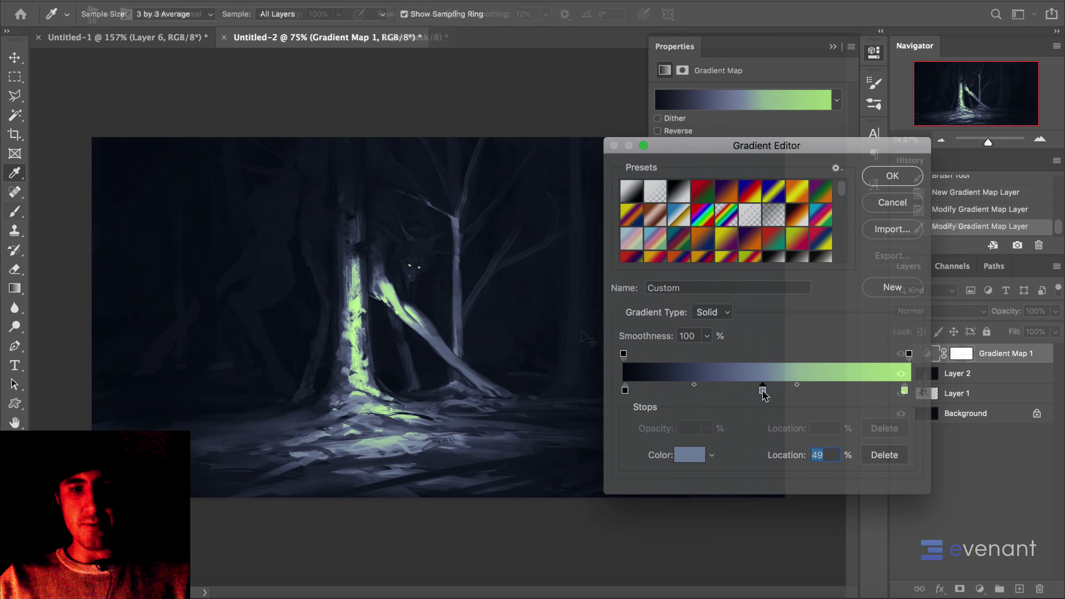
- Set the midpoint between the blue and green stops to 70% and shift the blue middle stop slightly toward the green
click(792, 385)
drag(793, 386, 860, 387)
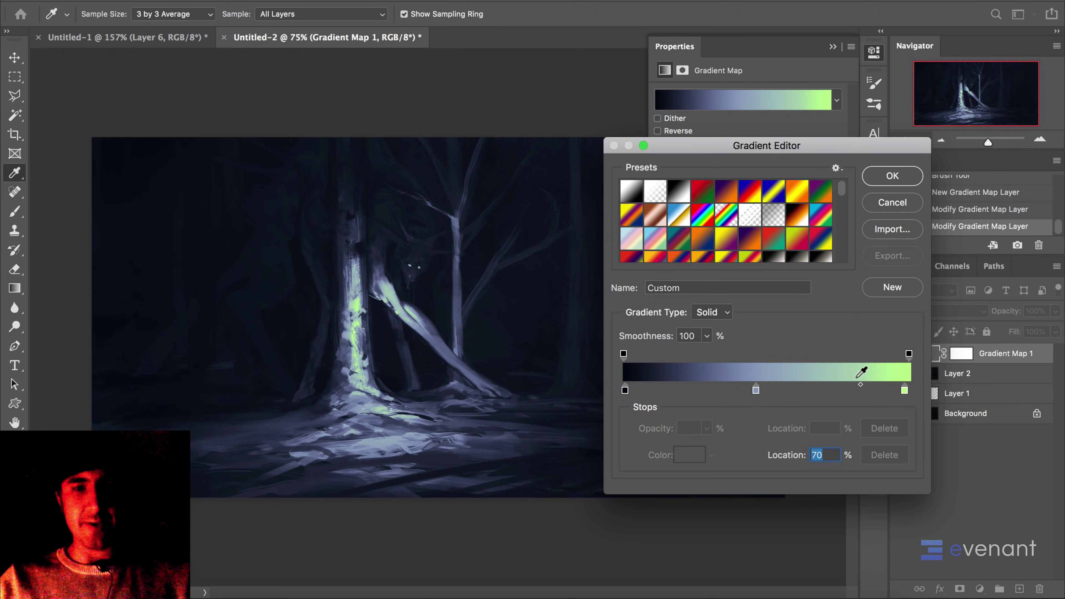
drag(756, 390, 772, 390)
click(893, 176)
- Lower the Gradient Map 1 layer's opacity to about 58% and hide the layer
drag(1055, 311, 1024, 330)
click(900, 354)
click(851, 46)
click(881, 101)
scroll(558, 294, up, 3)
scroll(562, 280, down, 4)
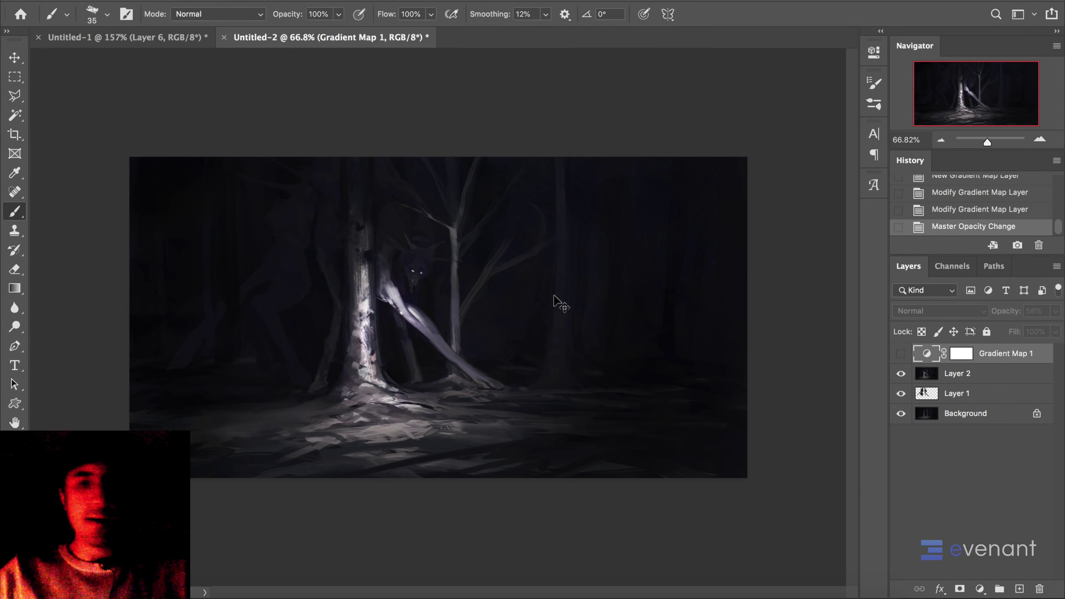
- Flip the canvas horizontally and choose the 40 px textured brush preset
key(h)
right_click(563, 255)
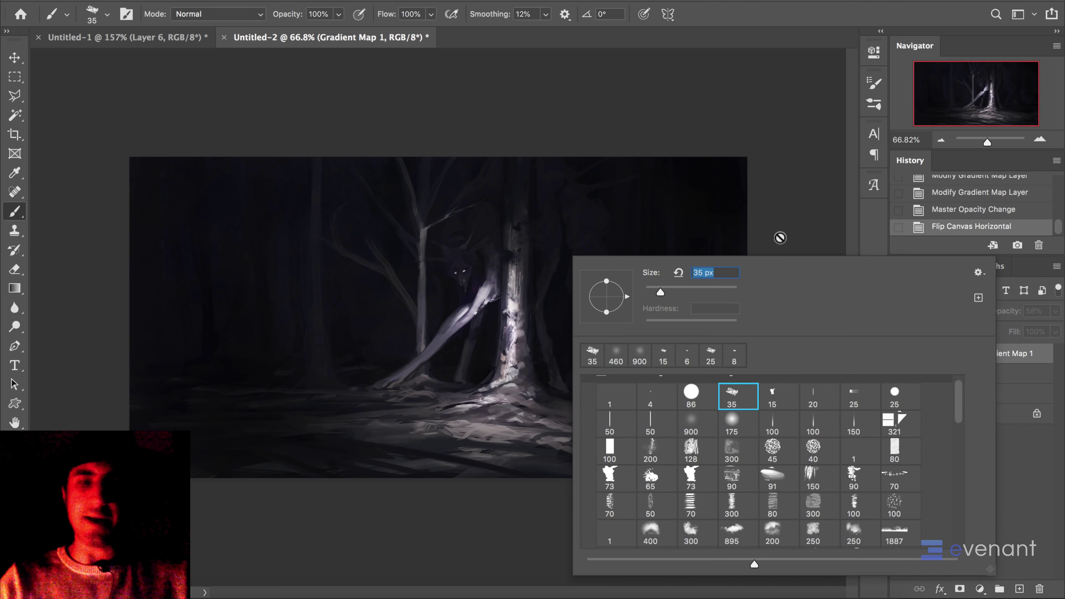
click(772, 448)
click(812, 449)
click(503, 396)
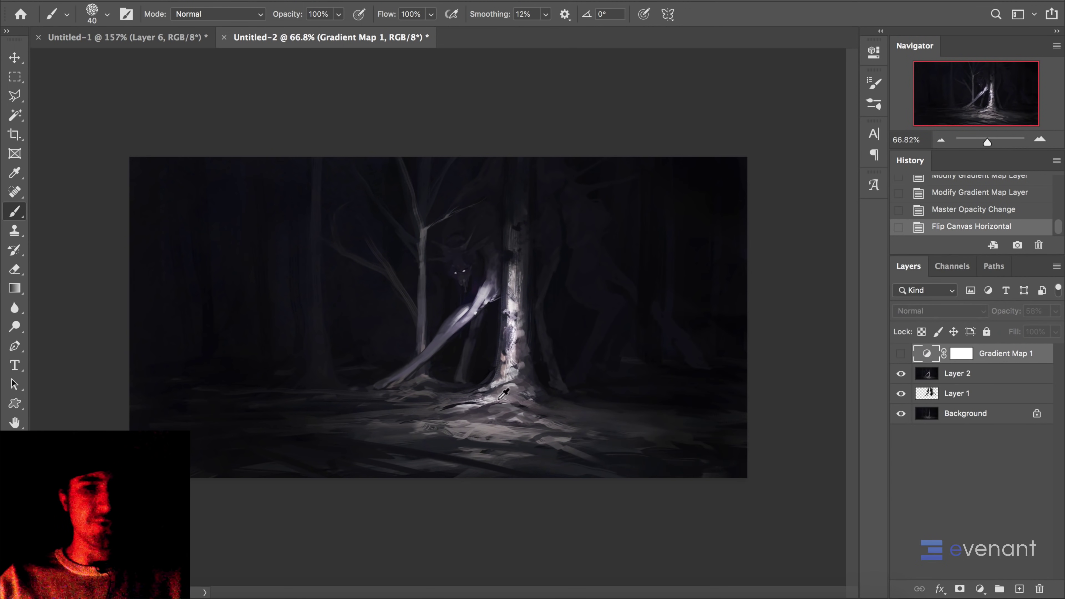
- Paint the dark ground beside the main trunk's roots on Layer 2 with a color sampled there
click(998, 396)
click(994, 375)
alt+click(562, 412)
drag(567, 411, 633, 414)
drag(588, 406, 629, 413)
mouse_move(621, 414)
mouse_down()
mouse_move(673, 418)
mouse_move(631, 414)
mouse_up()
- Paint a thin, dark, bare tree with long branches in front of the distant trunk, using a 10 px brush
key(bracketleft)
key(bracketleft)
key(bracketleft)
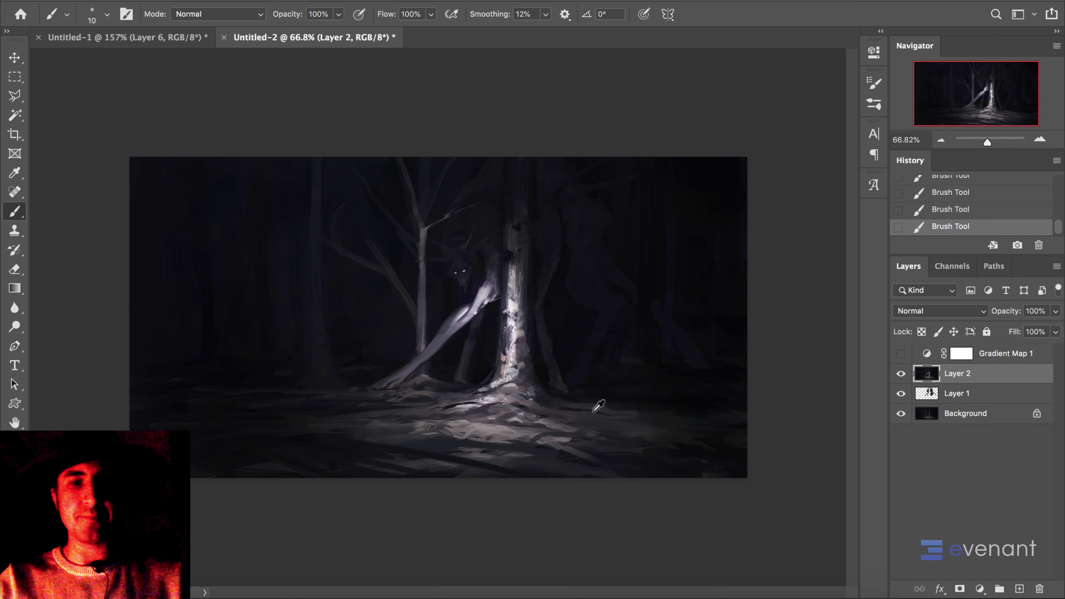
alt+click(309, 405)
alt+click(210, 317)
key(ctrl+z)
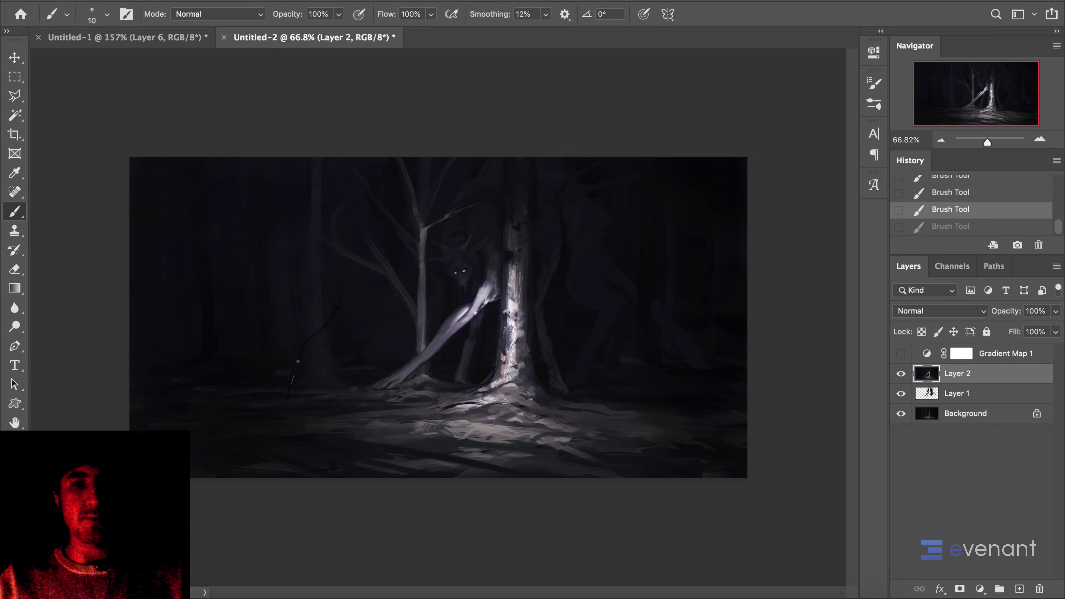
key(ctrl+shift+z)
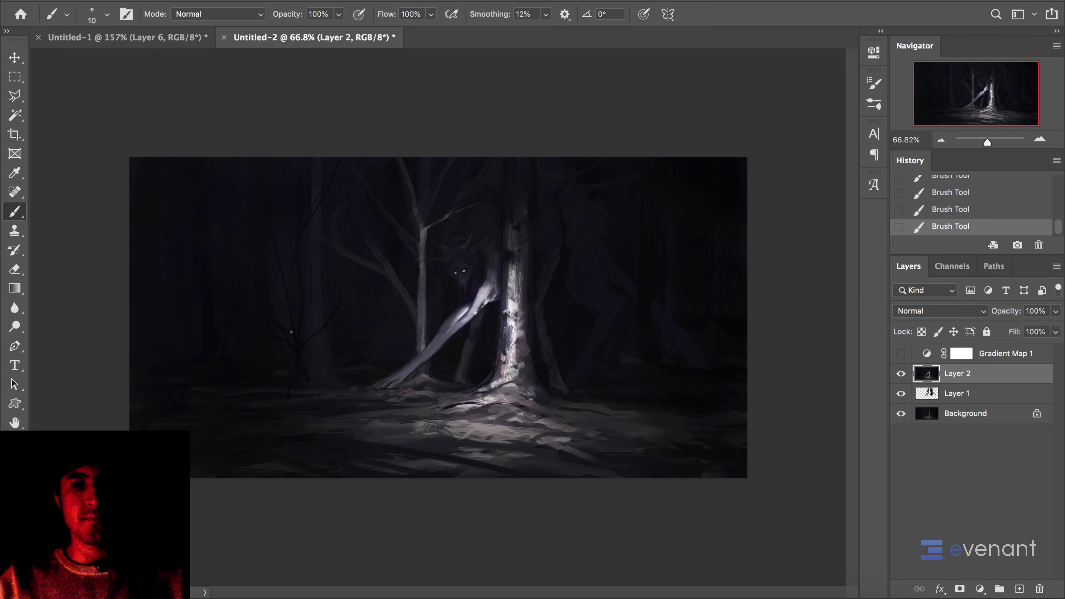
alt+click(313, 365)
alt+click(297, 344)
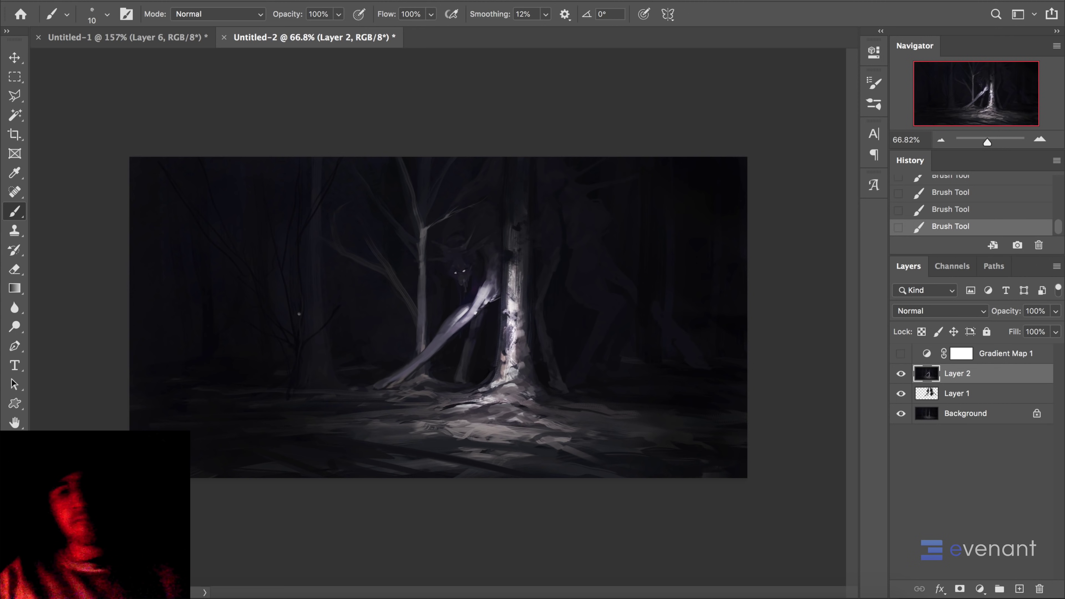
- Add faint lighter strokes to the thin bare tree's lower branches and flip the canvas horizontally
drag(328, 326, 309, 338)
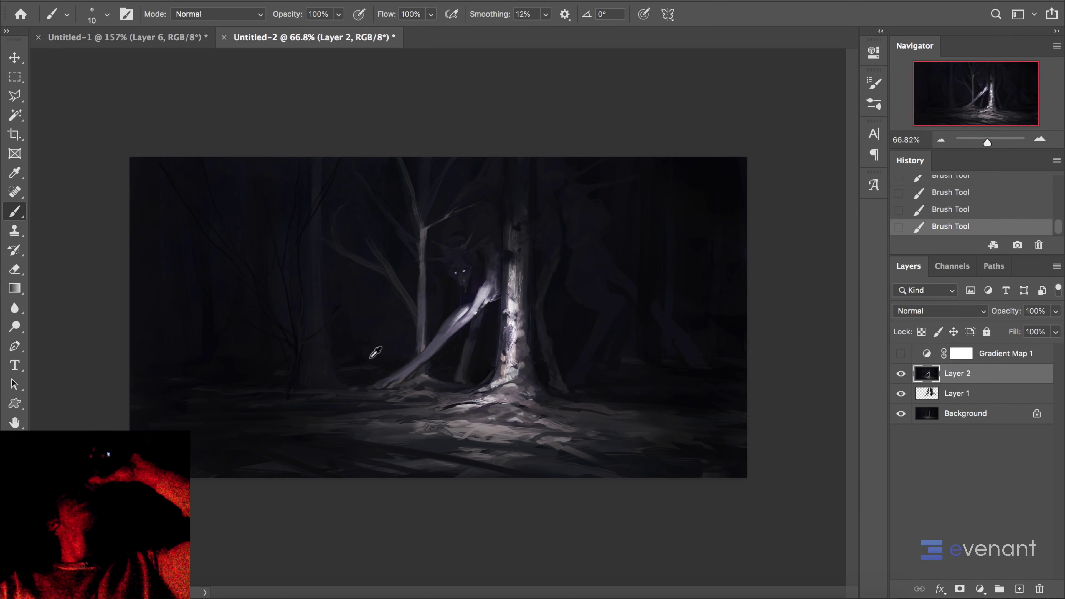
alt+click(412, 365)
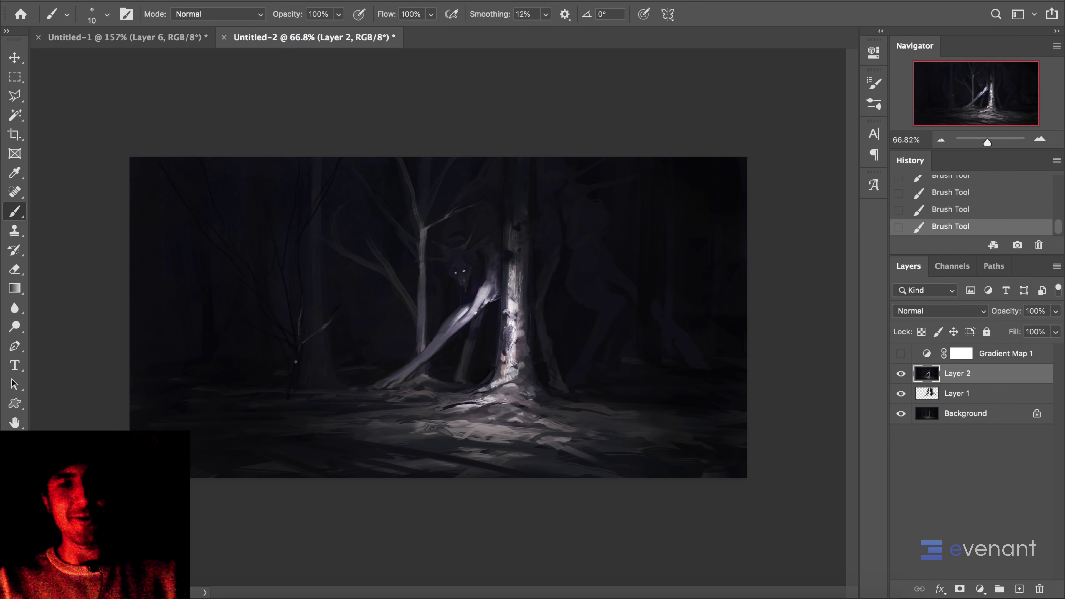
key(super+shift+h)
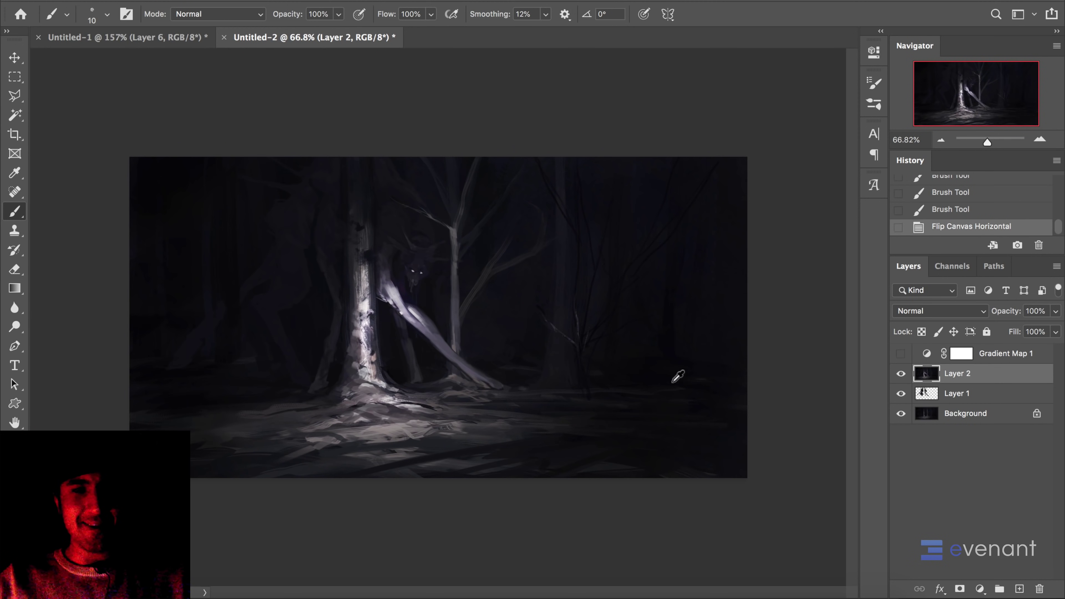
- Paint thin, dark, leaning trunks in front of the distant trunk with sampled dark tones and a 15 px brush
alt+click(559, 209)
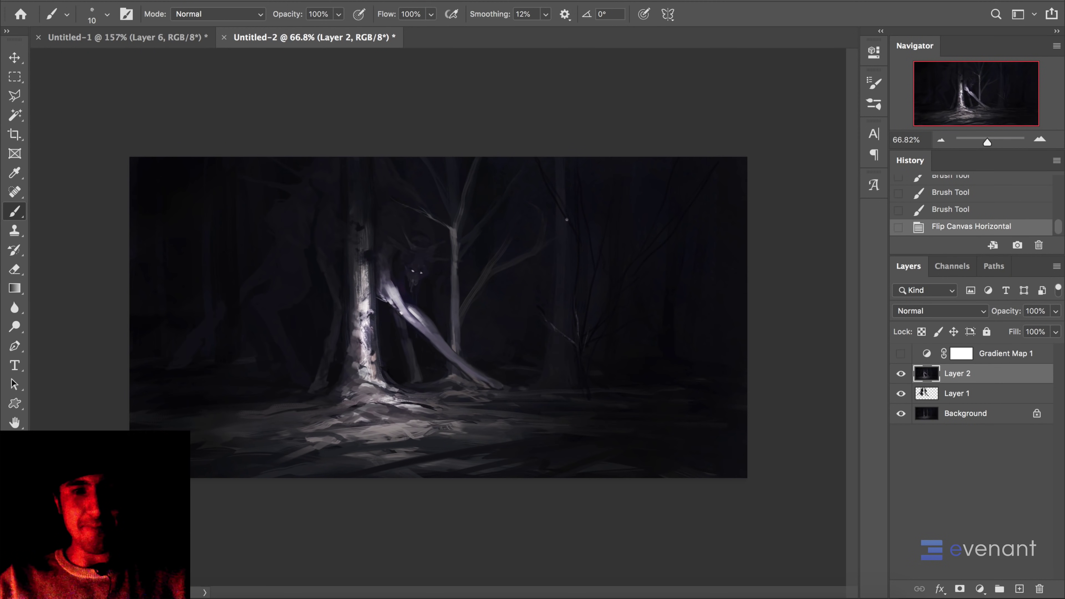
mouse_move(588, 343)
mouse_down()
mouse_move(617, 335)
mouse_move(611, 322)
mouse_up()
key(super+z)
alt+click(607, 312)
alt+click(638, 370)
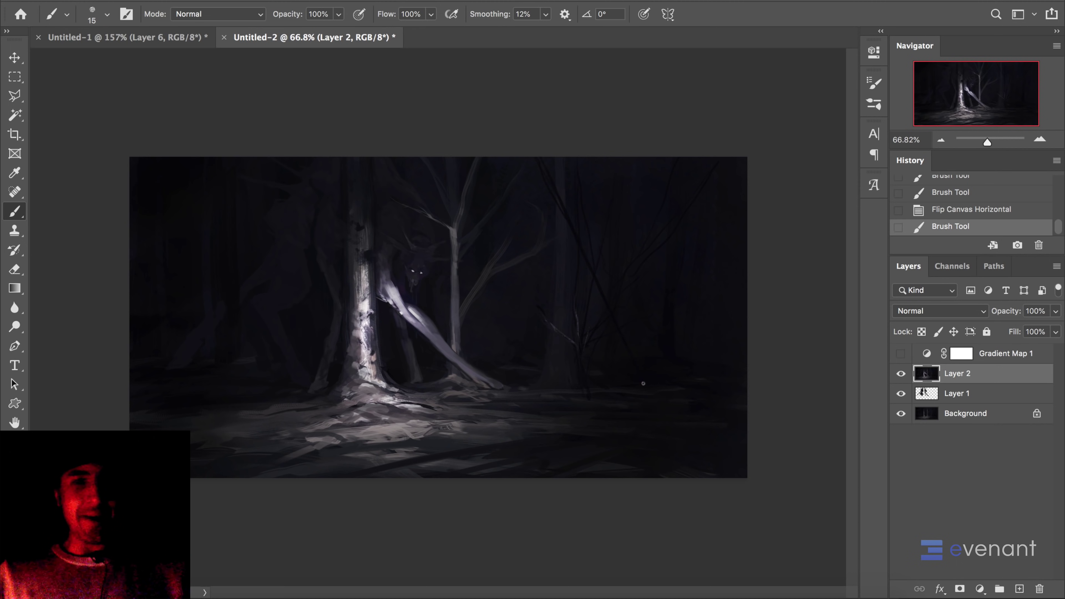
key(super+z)
drag(568, 159, 613, 334)
drag(537, 158, 578, 225)
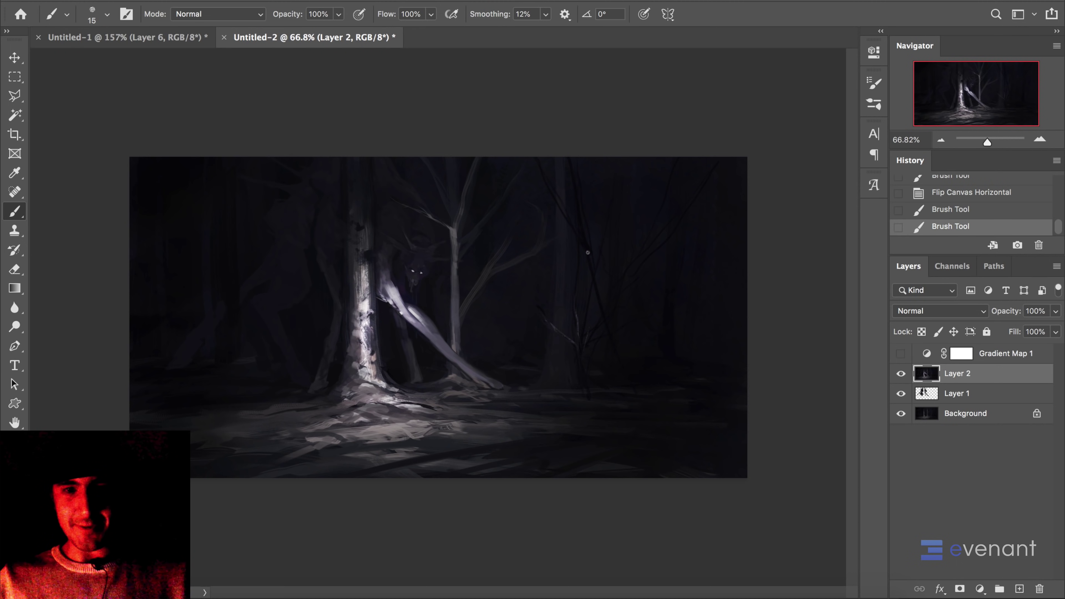
click(591, 267)
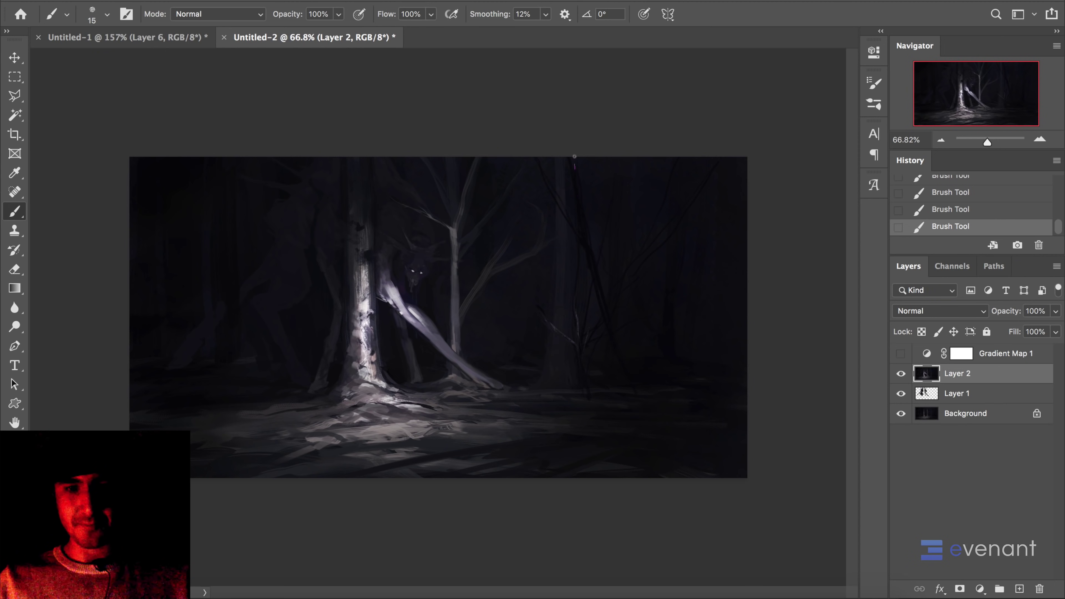
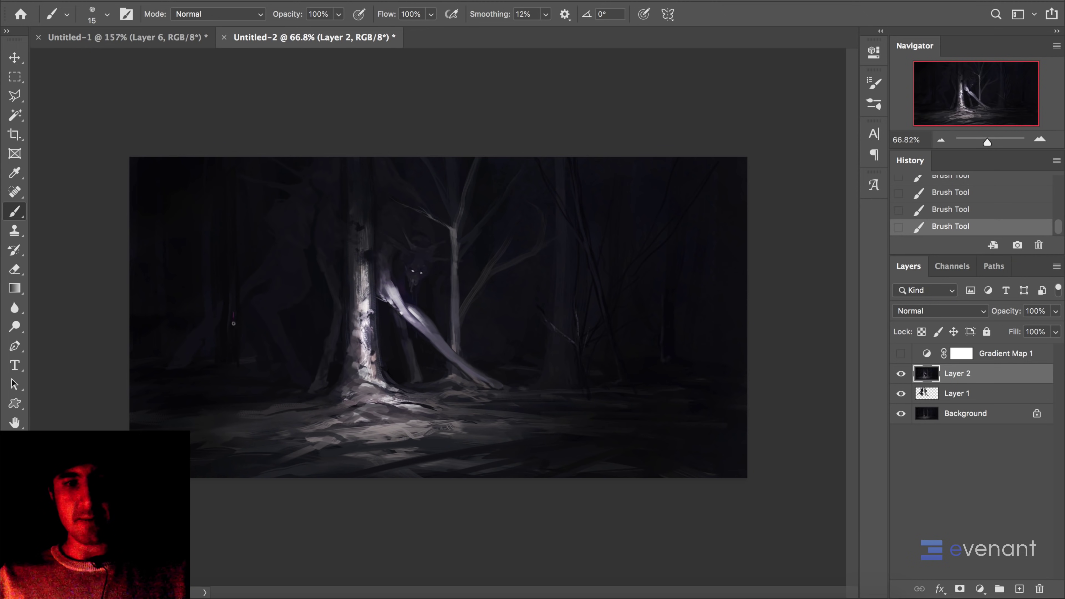
- Paint dark sampled tones over the ground in the painting's left foreground with the brush enlarged to 70 px
alt+click(176, 430)
key(])
key(])
key(])
key(])
key(])
key(])
key(])
key(])
key(])
alt+click(206, 404)
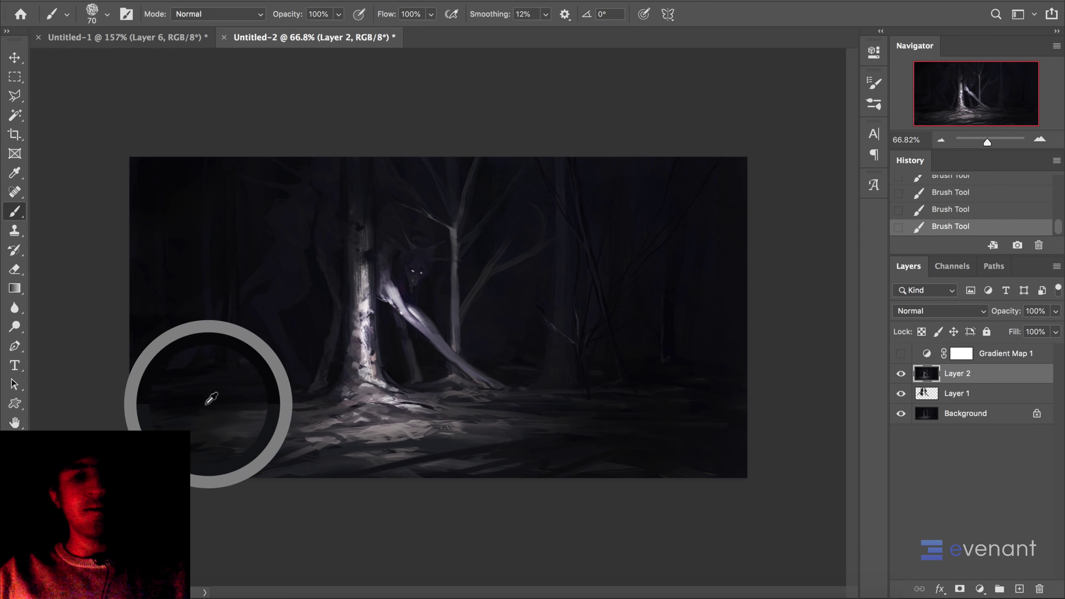
mouse_move(136, 425)
mouse_down()
mouse_move(214, 429)
mouse_move(250, 447)
mouse_up()
alt+click(276, 427)
drag(146, 424, 240, 435)
- Try darker 70 px strokes along the lower edge of the left foreground, using a color sampled from the dark forest
alt+click(168, 433)
alt+click(166, 291)
drag(189, 482, 298, 477)
drag(191, 445, 239, 466)
key(super+z)
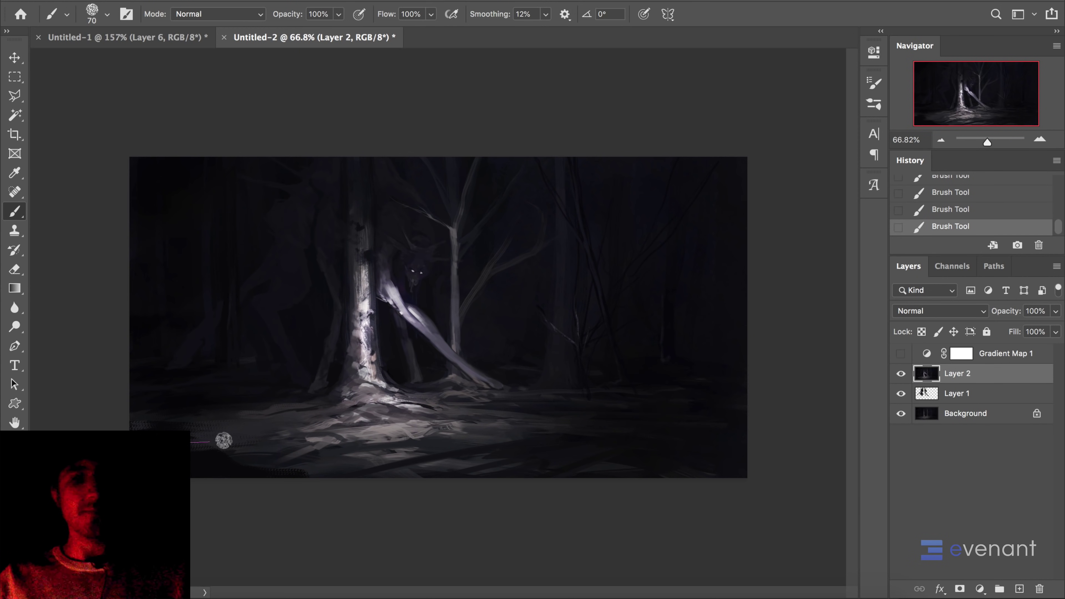
key(ctrl+z)
key(ctrl+z)
key(ctrl+z)
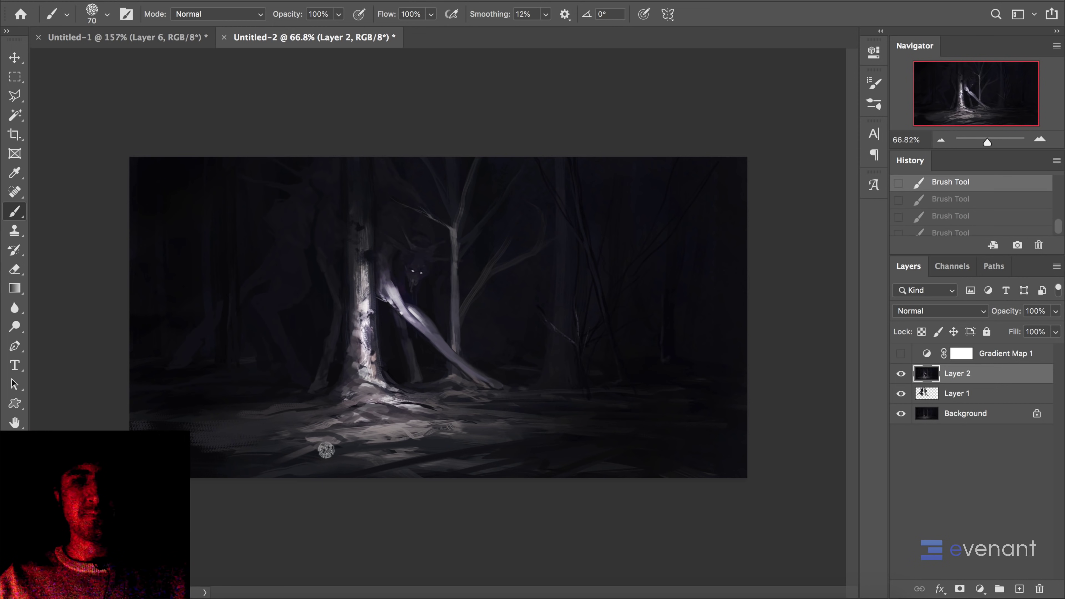
- Repaint the left foreground ground with a color sampled there, reducing the brush to 10 px for finer strokes
alt+click(227, 462)
drag(189, 438, 257, 426)
key(bracketleft)
key(bracketleft)
key(bracketleft)
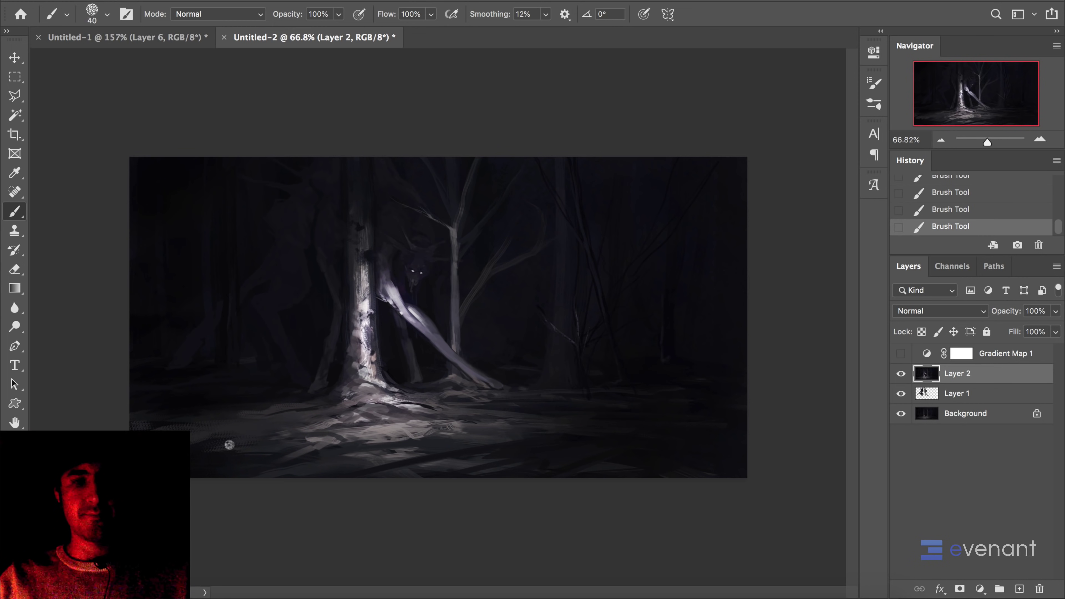
key(bracketleft)
key(bracketleft)
key(bracketleft)
key(bracketleft)
key(bracketleft)
key(bracketleft)
key(bracketleft)
key(bracketleft)
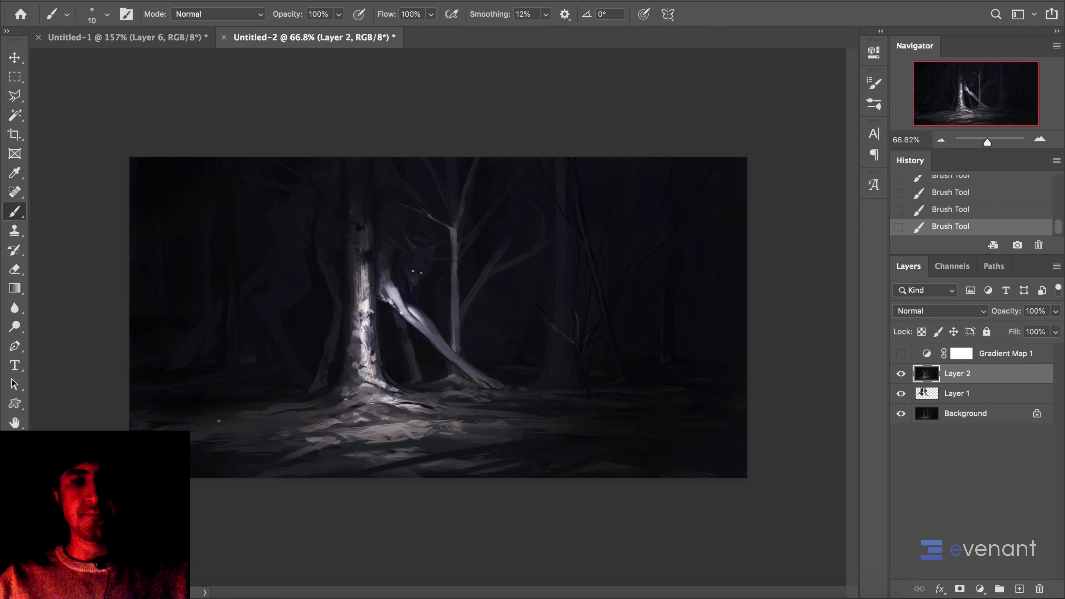
key(bracketright)
mouse_move(191, 434)
mouse_down()
mouse_move(209, 443)
mouse_move(271, 429)
mouse_move(194, 462)
mouse_move(219, 457)
mouse_up()
- Paint sampled ground tones across the right foreground, redoing the broad stroke that runs off the canvas
alt+click(279, 439)
alt+click(418, 443)
drag(661, 468, 743, 481)
mouse_move(543, 435)
mouse_down()
mouse_move(807, 479)
mouse_move(596, 427)
mouse_move(860, 450)
mouse_up()
key(super+z)
mouse_move(727, 423)
mouse_down()
mouse_move(701, 431)
mouse_move(732, 425)
mouse_move(651, 427)
mouse_up()
alt+click(718, 425)
- Brighten the main trunk's bark from its base up to the broken branch stub with a sampled light color and a 20 px brush
scroll(658, 308, up, 3)
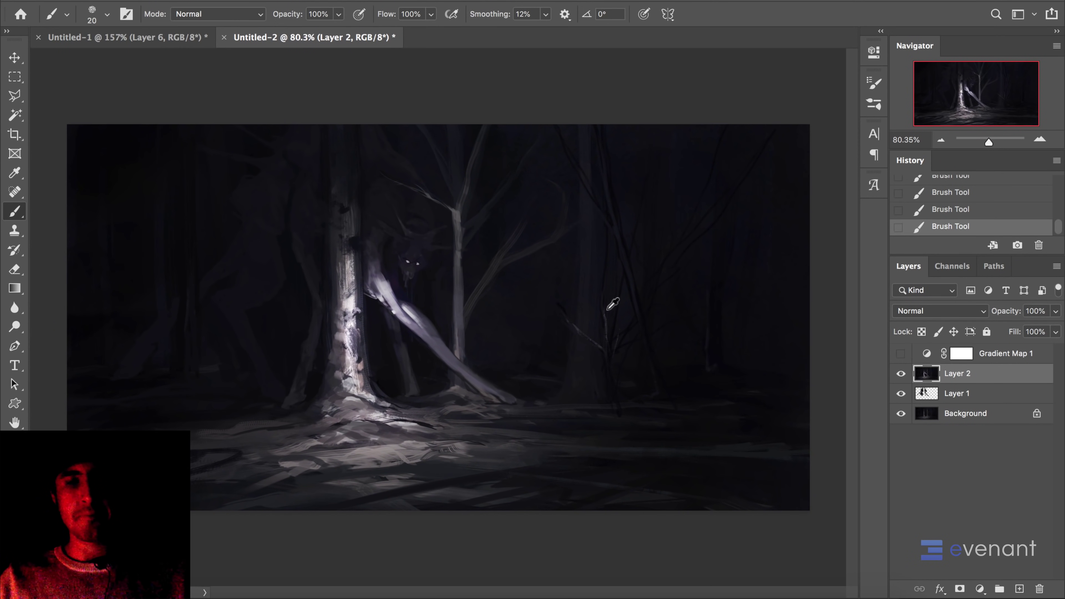
alt+click(578, 354)
alt+click(355, 359)
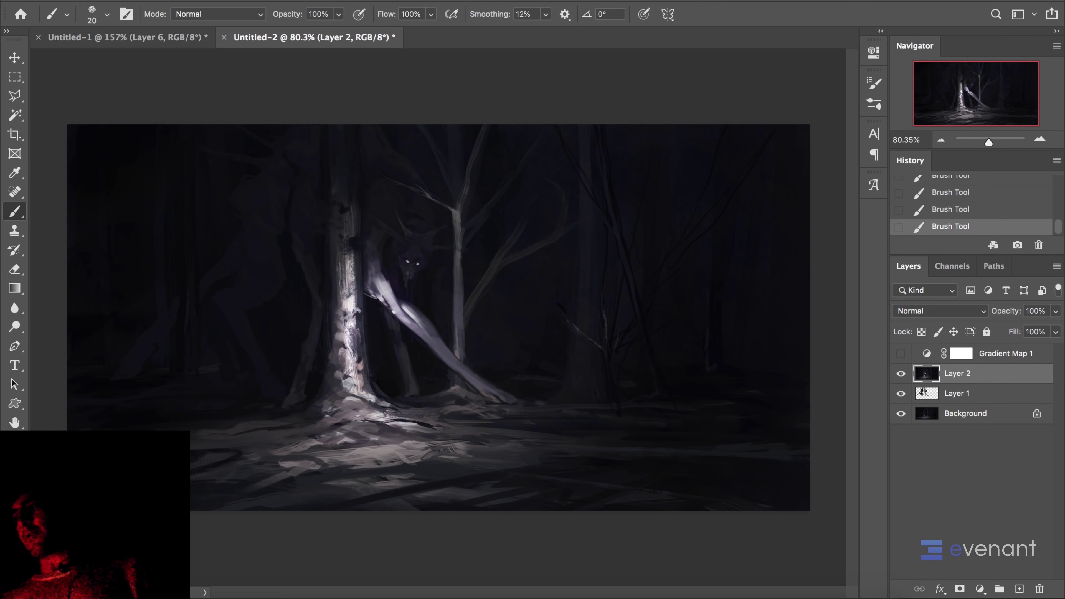
mouse_move(343, 351)
mouse_down()
mouse_move(328, 395)
mouse_move(334, 365)
mouse_up()
drag(336, 329, 334, 349)
mouse_move(339, 280)
mouse_down()
mouse_move(335, 331)
mouse_move(339, 317)
mouse_up()
mouse_move(338, 239)
mouse_down()
mouse_move(337, 281)
mouse_move(344, 209)
mouse_up()
drag(351, 193, 344, 200)
drag(335, 192, 344, 195)
- Paint small dark bark marks across the main trunk and the pale thin tree with an 8 px brush
alt+click(343, 208)
key(bracketleft)
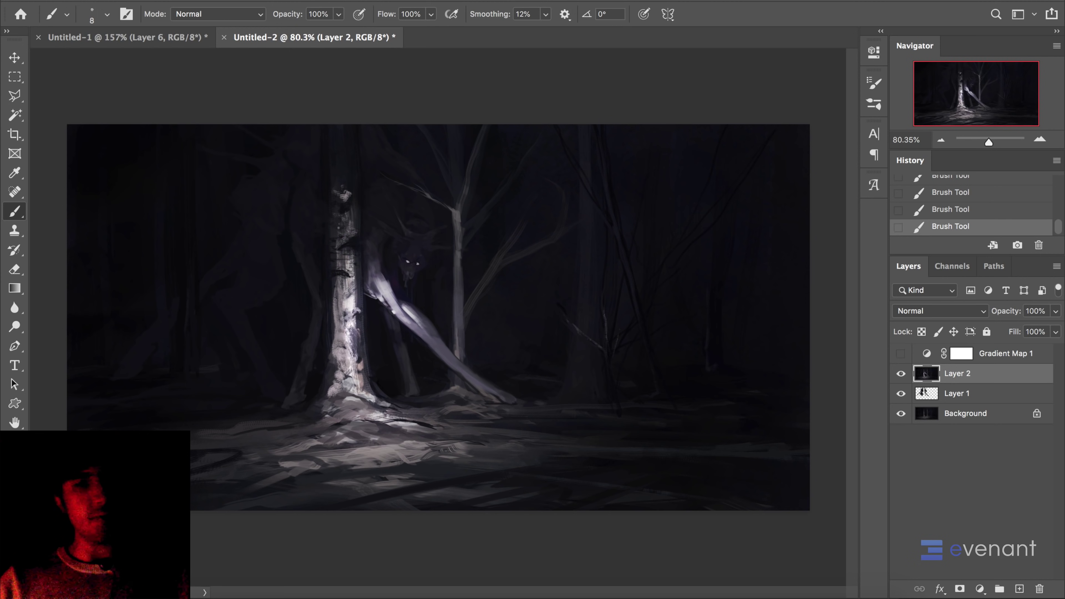
drag(333, 309, 346, 310)
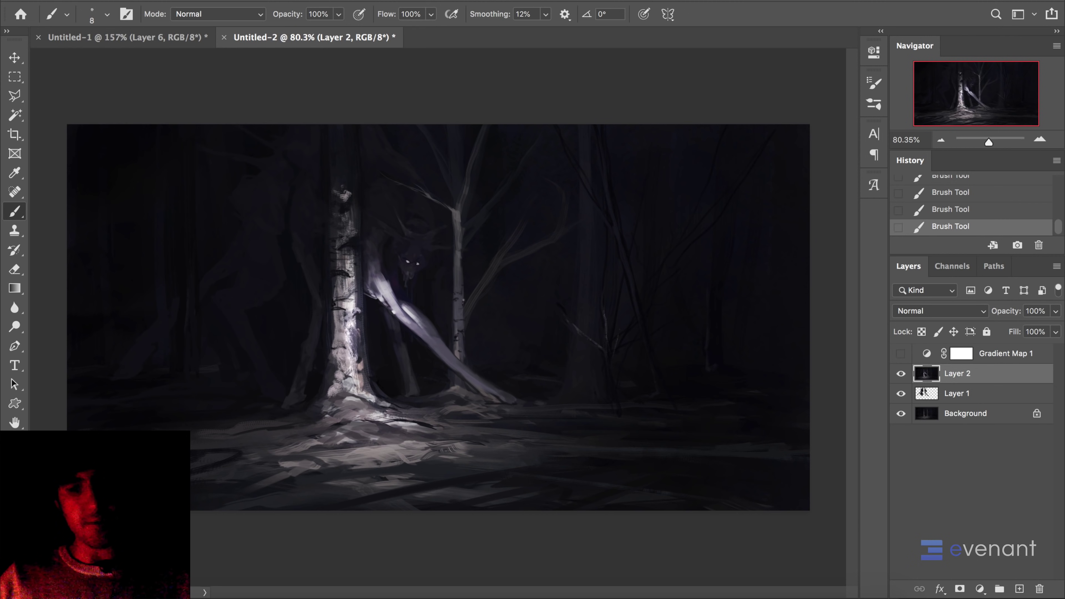
- Tone down the pale thin tree's upper branches with a dark color sampled from the background and a 15 px brush
key(bracketright)
key(bracketright)
key(bracketright)
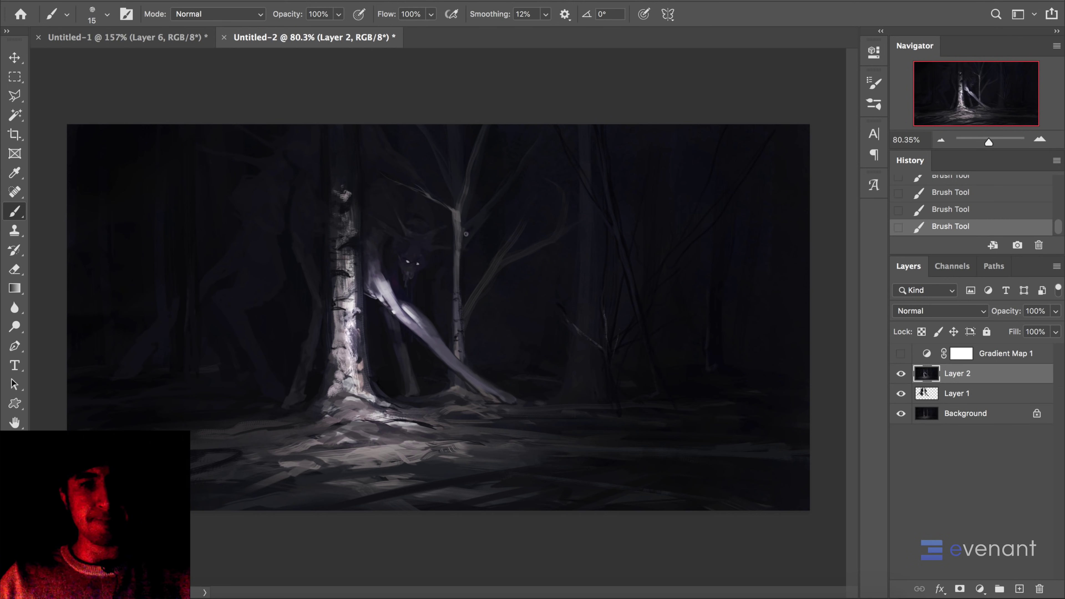
alt+click(755, 169)
drag(484, 138, 476, 157)
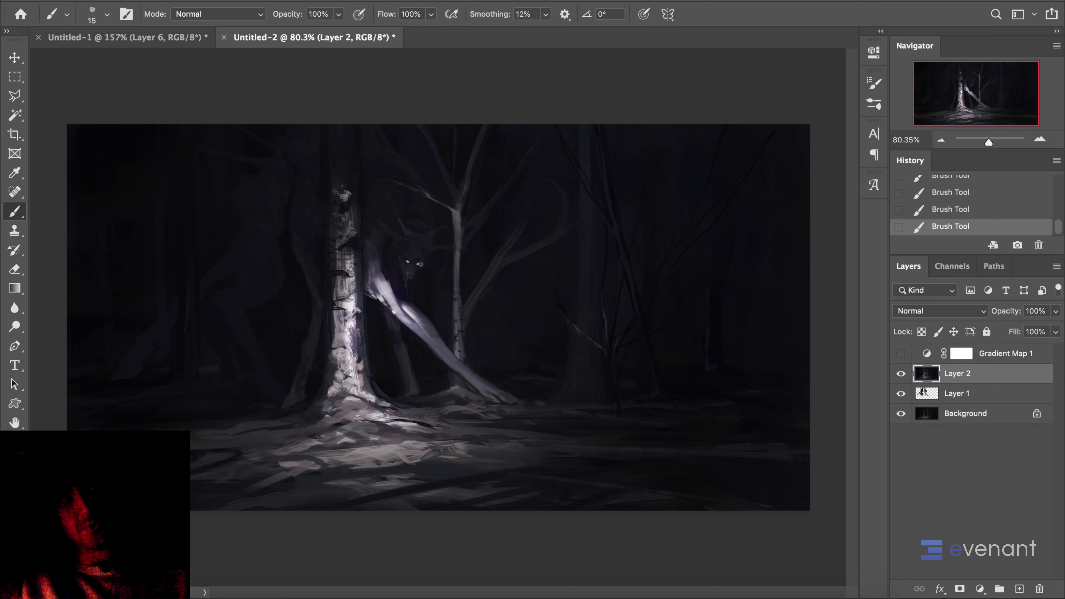
- Try reshaping the creature's glowing eyes with sampled colors and a brush reduced to 6 px
alt+click(419, 263)
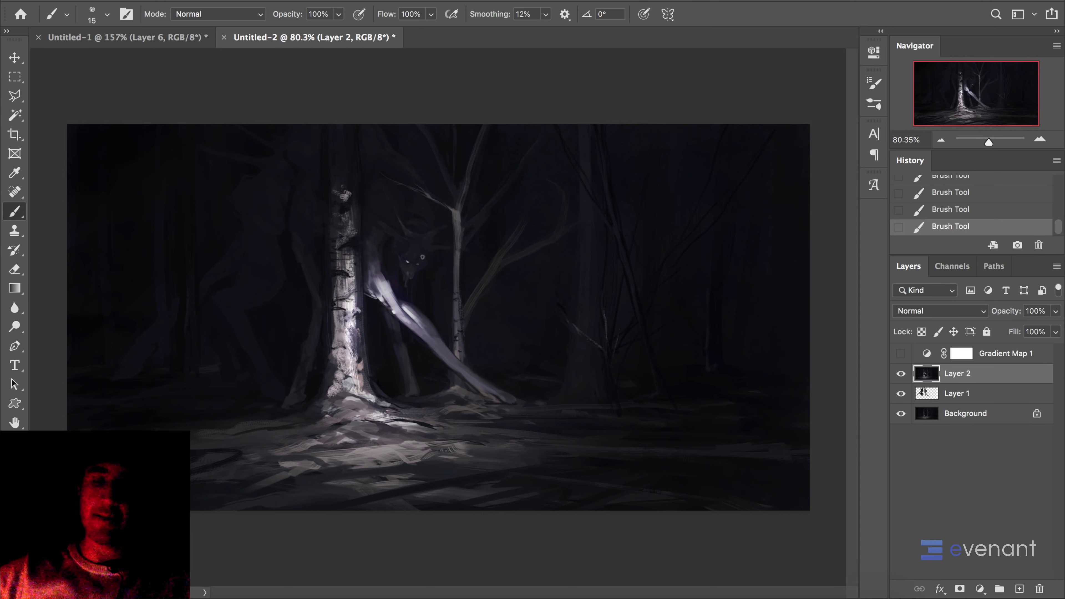
key(super+z)
scroll(419, 263, up, 4)
alt+click(391, 230)
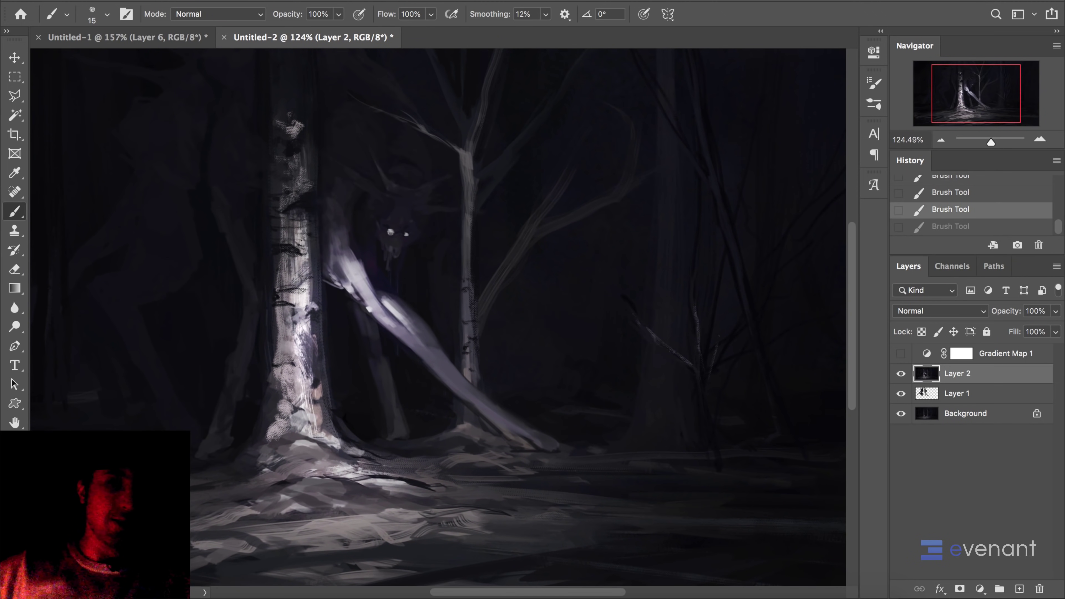
key(ctrl+shift+z)
key(bracketleft)
key(ctrl+z)
key(ctrl+z)
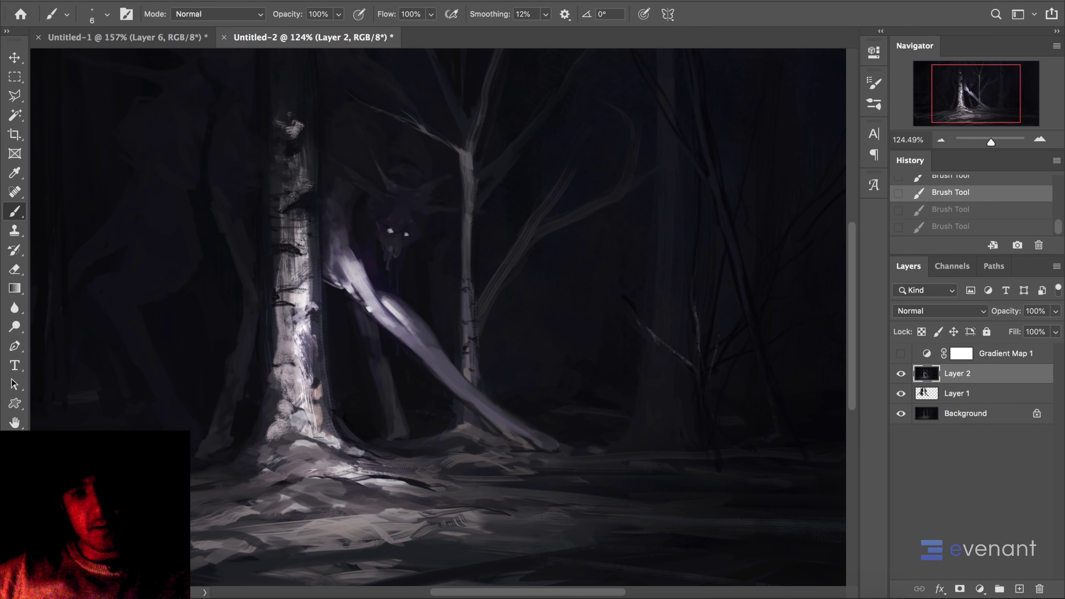
key(ctrl+shift+z)
key(ctrl+shift+z)
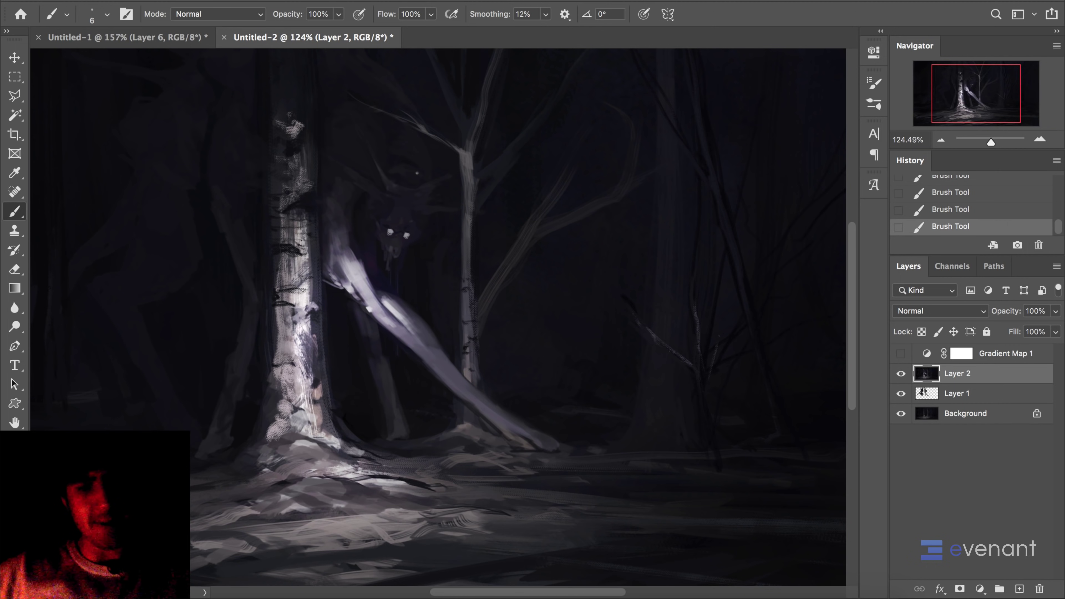
key(ctrl+z)
key(ctrl+z)
key(ctrl+z)
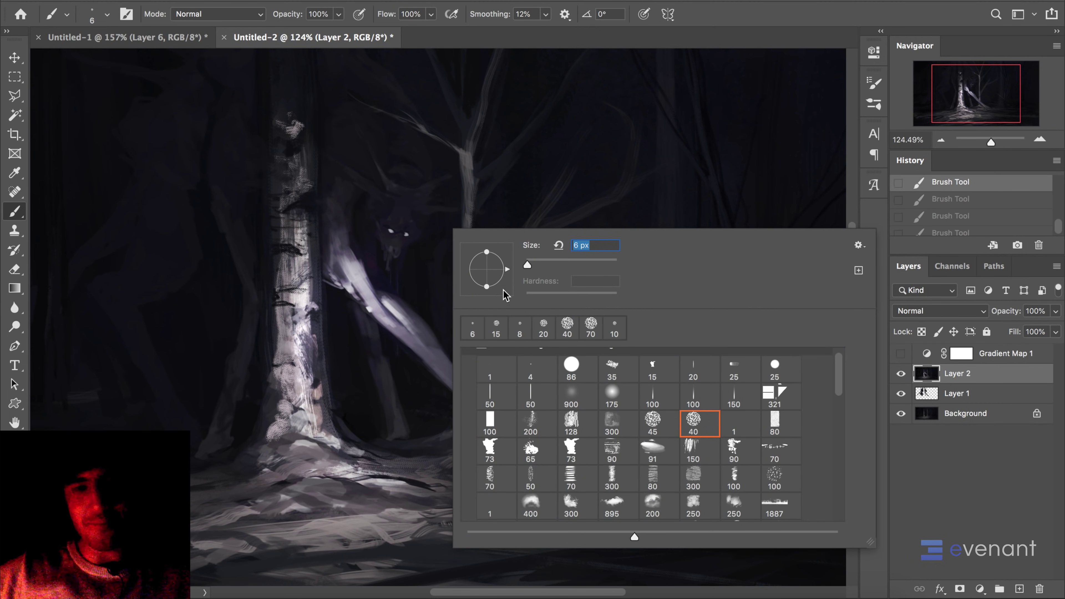
- Choose the 25 px hard round brush and cover the creature's two glowing eyes
right_click(460, 262)
click(766, 377)
click(396, 233)
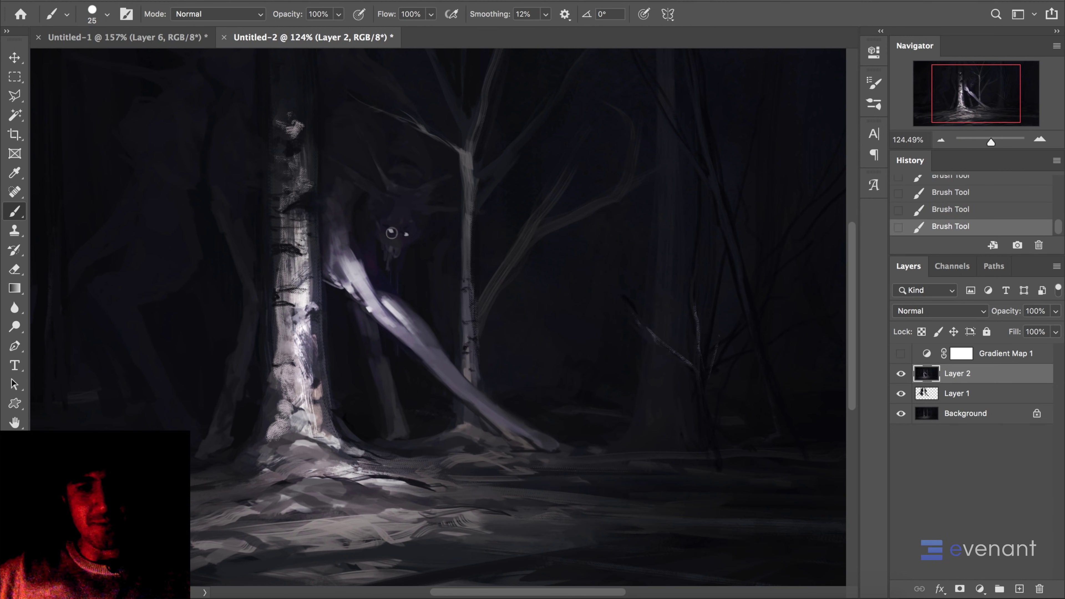
click(406, 234)
click(391, 231)
key(ctrl+z)
key(ctrl+z)
key(ctrl+z)
click(407, 234)
click(390, 232)
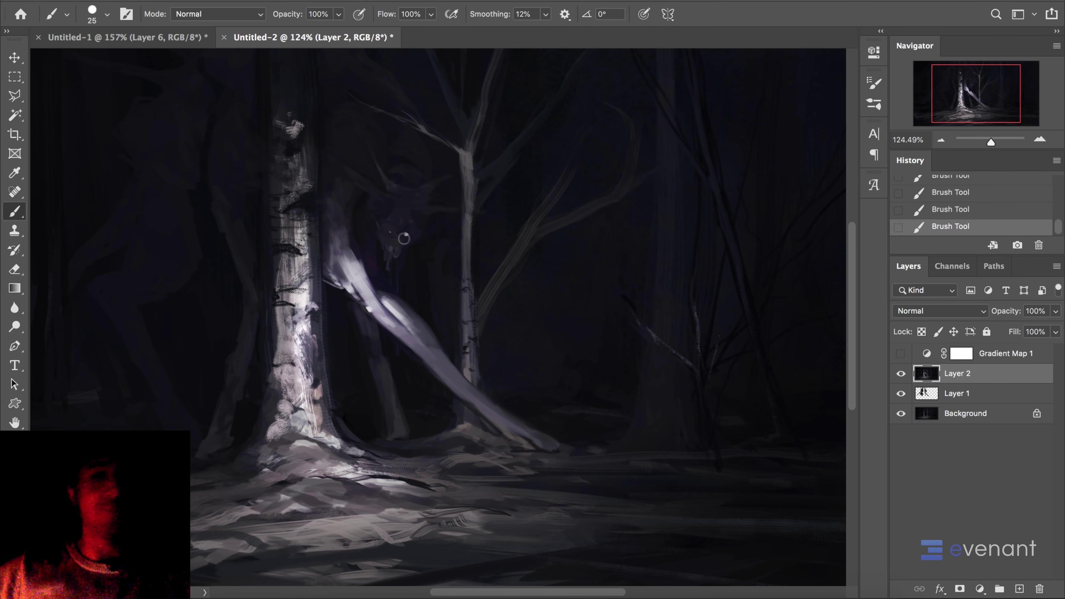
- Paint several small glowing eyes on the creature's face with a sampled light color and a 9 px brush, and undo the last two strokes
alt+click(404, 303)
key(bracketleft)
key(bracketleft)
key(bracketleft)
key(bracketleft)
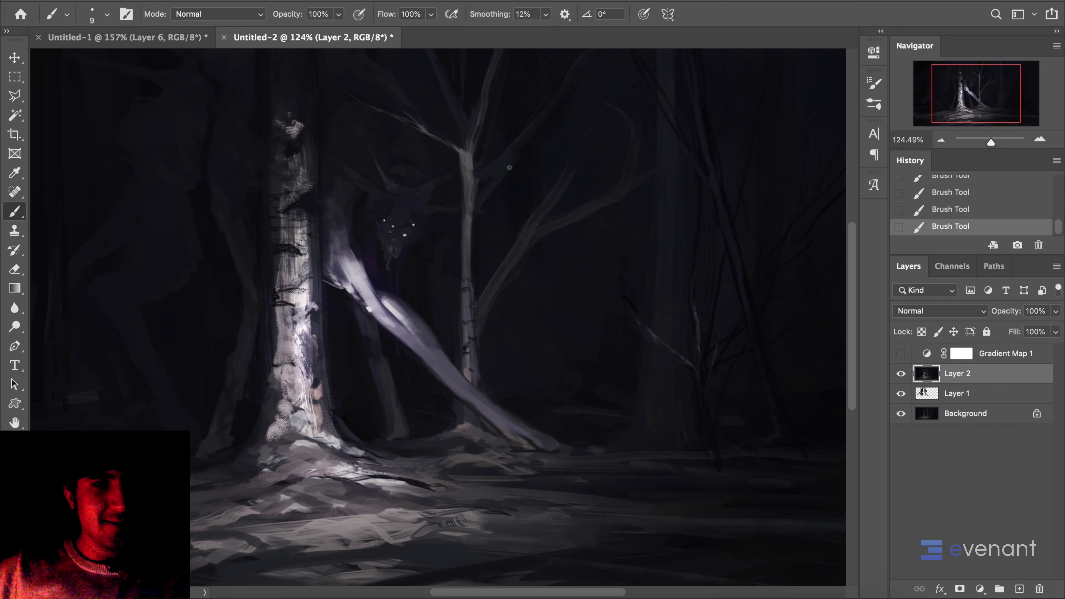
scroll(505, 195, down, 4)
scroll(507, 197, up, 3)
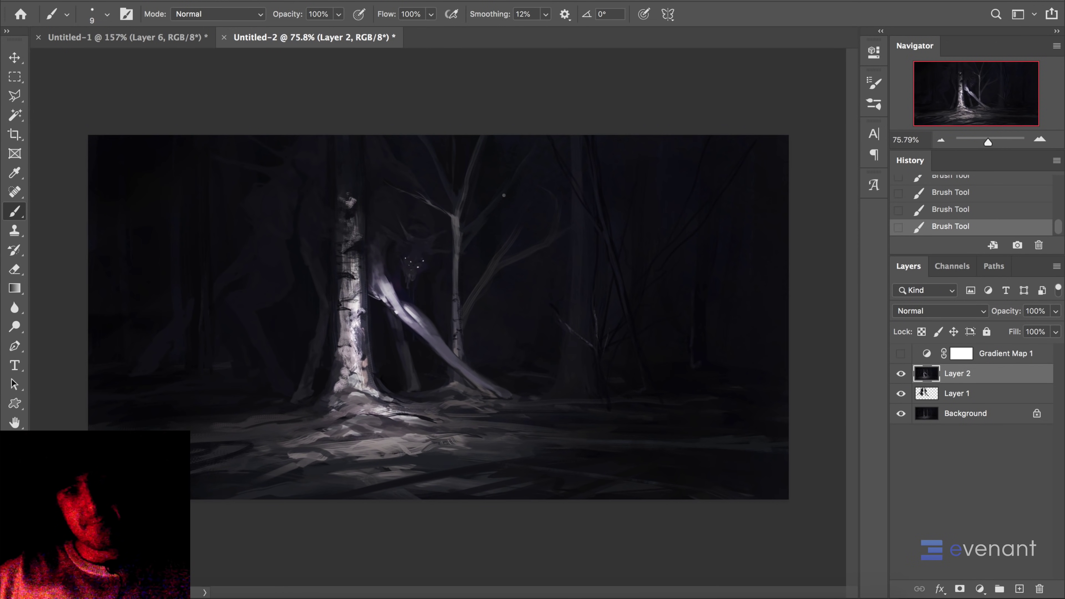
key(ctrl+z)
key(ctrl+z)
scroll(436, 306, up, 2)
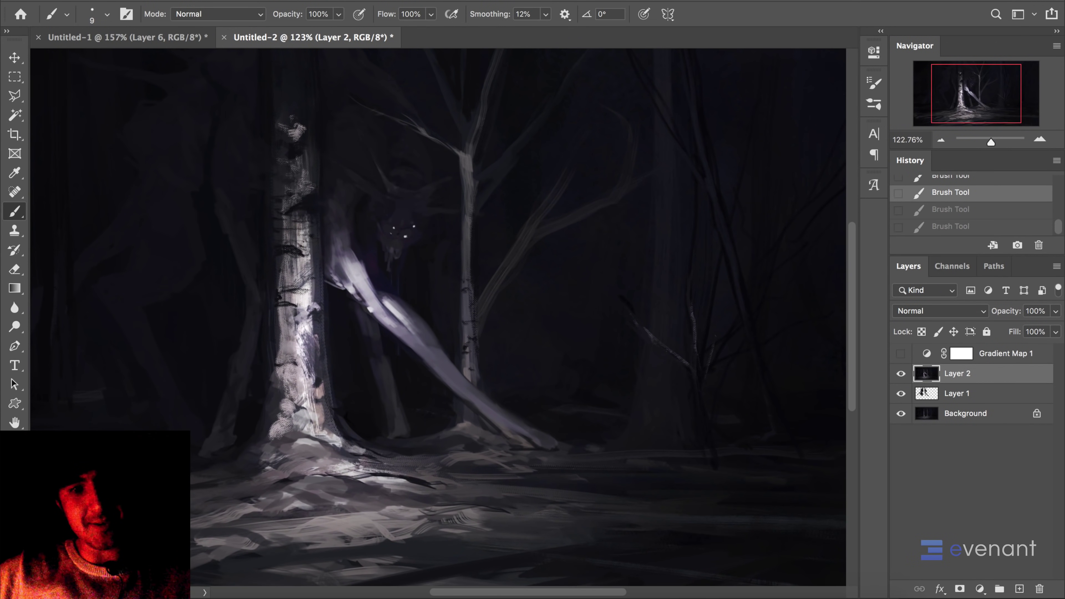
- Set the foreground color to red #e71818 and dab it on the creature's upper eye with a 3 px brush
key(n)
drag(848, 346, 811, 288)
click(978, 263)
key(b)
scroll(398, 209, up, 6)
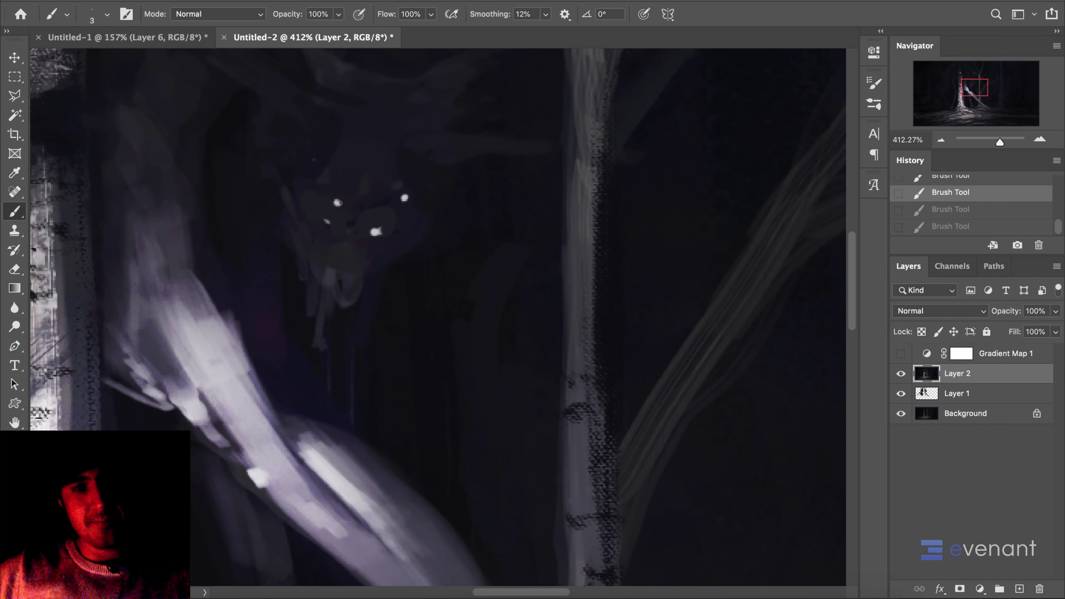
click(337, 200)
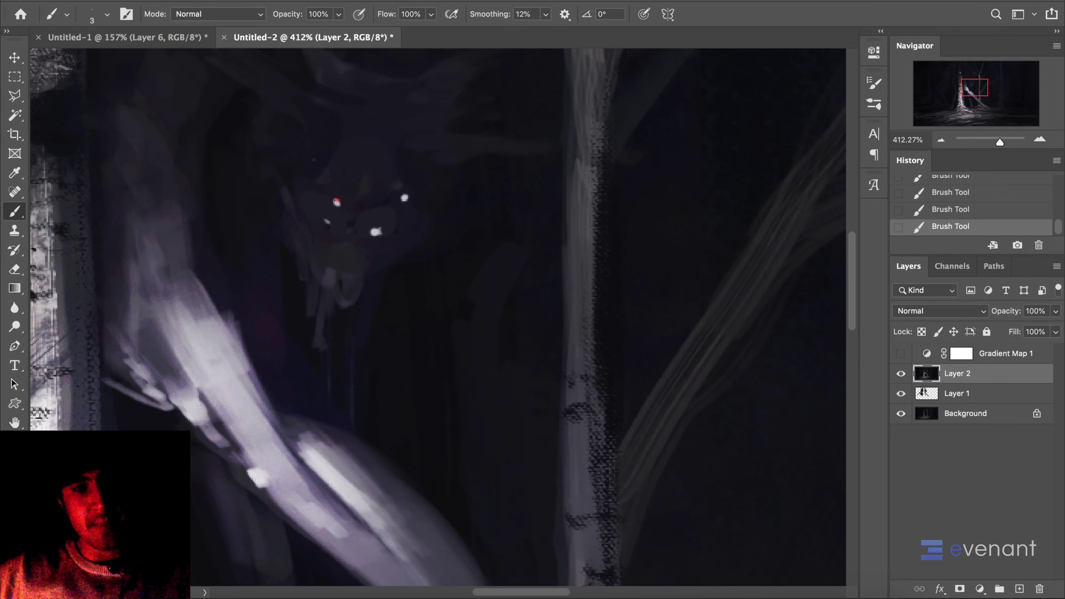
- Change the foreground color to a blue hue and dab it along the lower edges of the creature's eyes
click(13, 480)
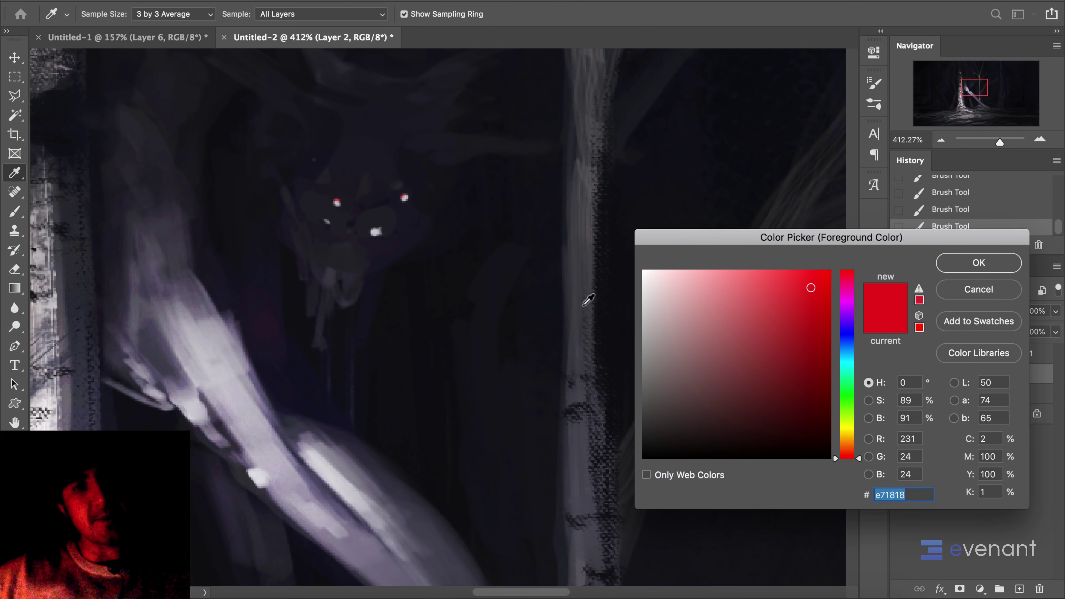
click(845, 339)
click(958, 267)
key(b)
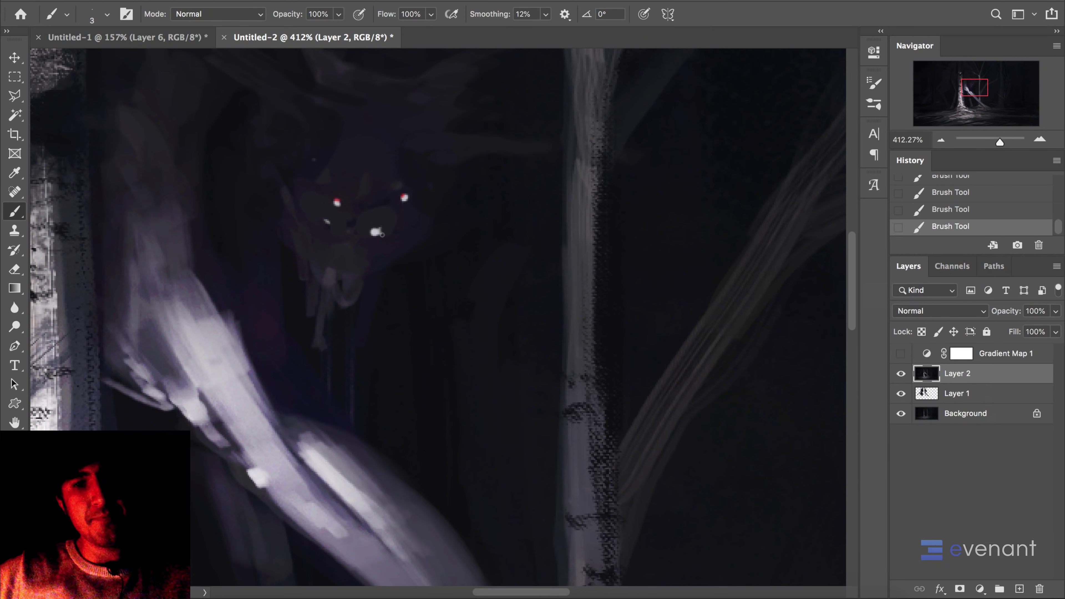
click(406, 202)
alt+click(337, 202)
alt+click(404, 198)
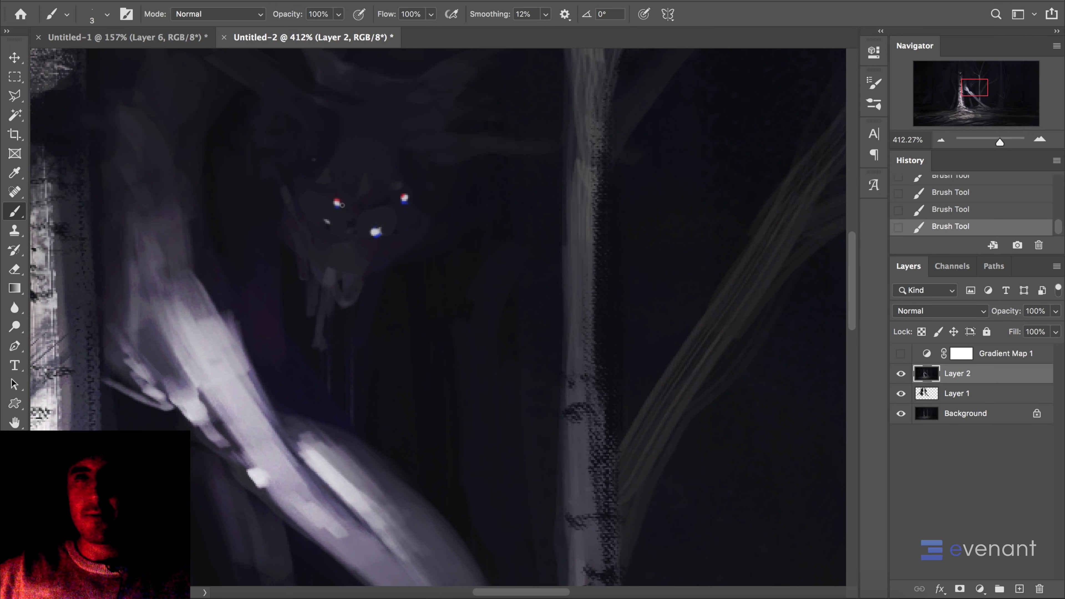
- Toggle the Gradient Map 1 layer's visibility to compare the color grading, leaving it hidden and Layer 2 selected
scroll(372, 267, down, 10)
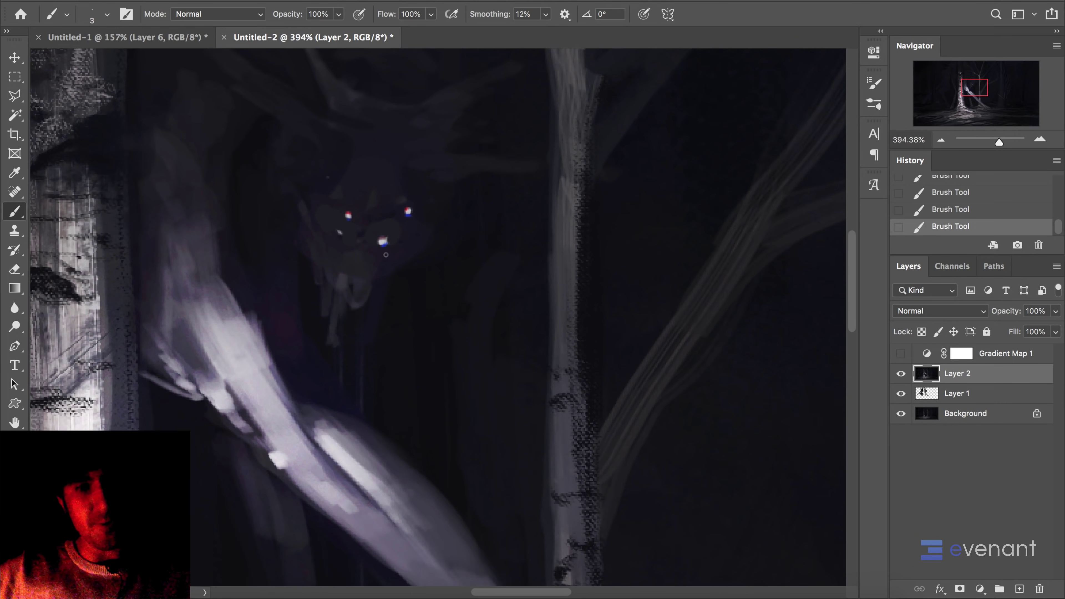
scroll(569, 205, up, 1)
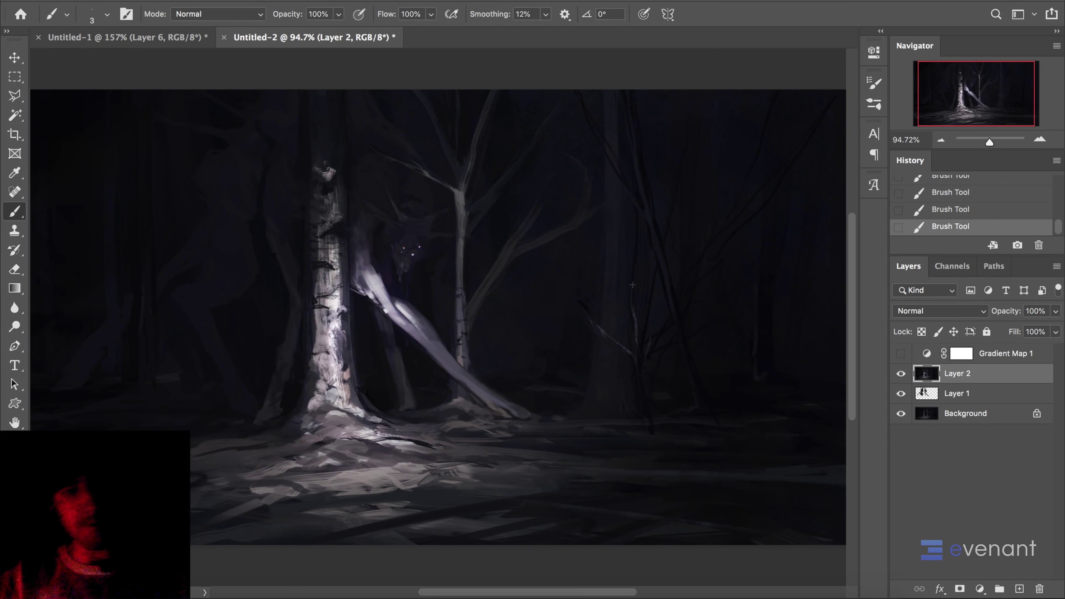
click(901, 354)
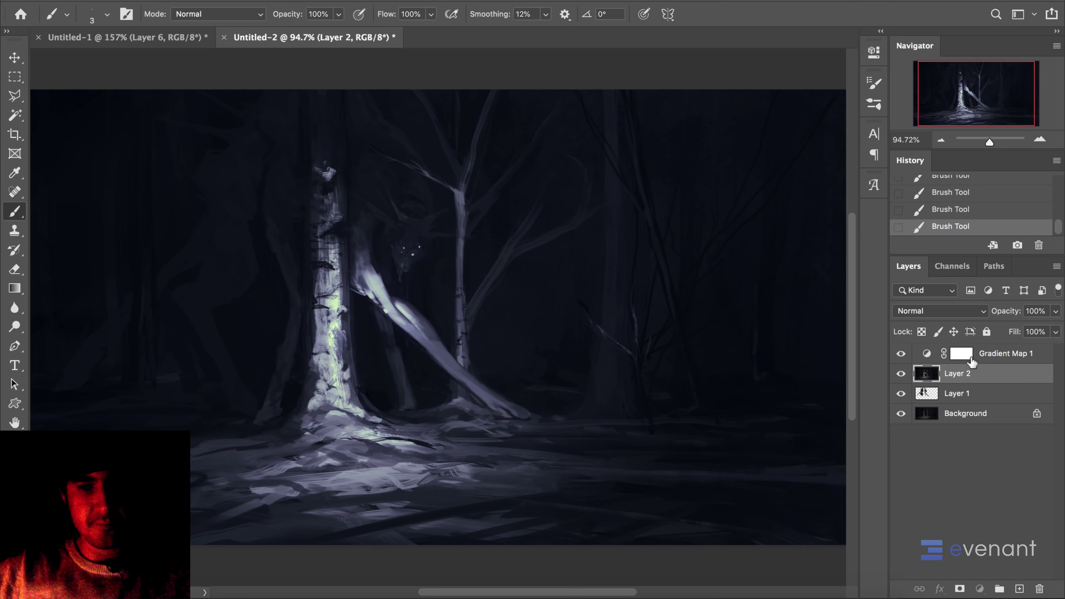
click(949, 360)
click(901, 353)
click(901, 354)
click(900, 353)
click(963, 375)
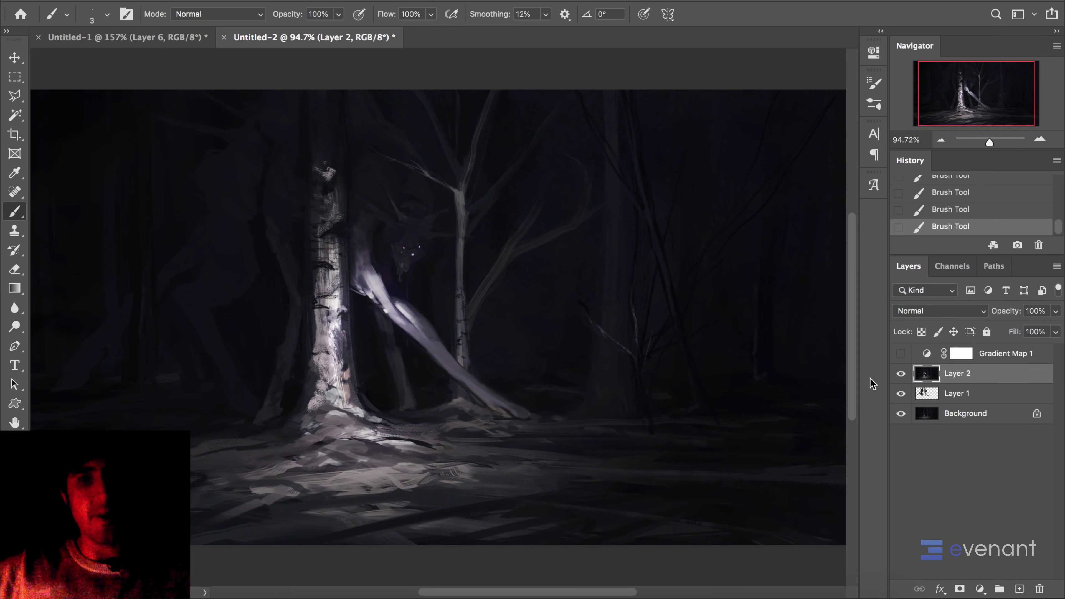
- Darken Layer 2's midtones to 0.96 with Levels and adjust its color with Hue/Saturation
key(ctrl+l)
drag(850, 364, 853, 366)
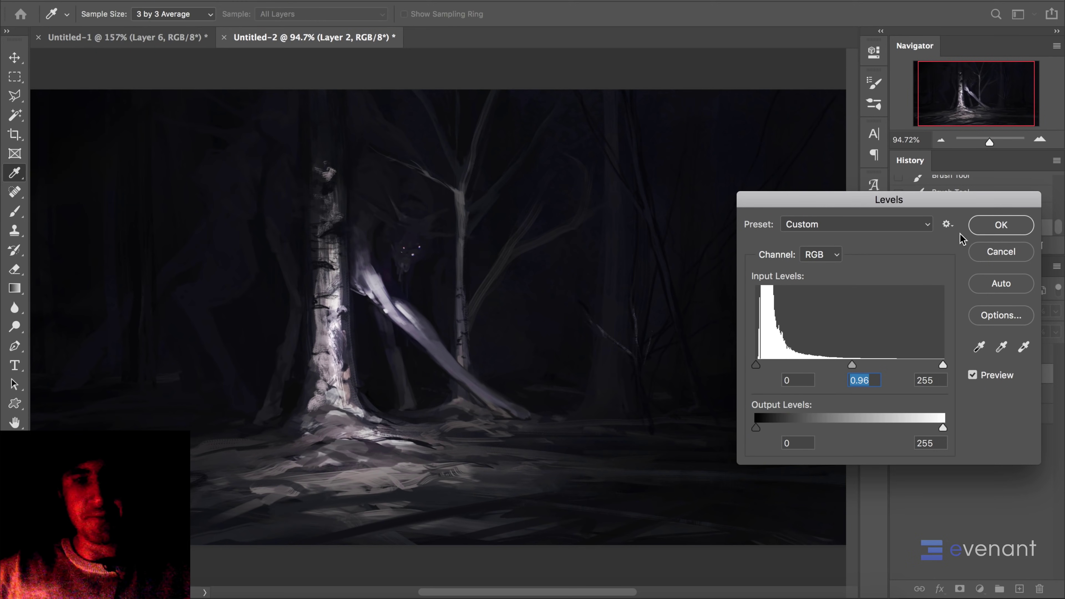
click(978, 232)
key(ctrl+u)
drag(814, 365, 837, 364)
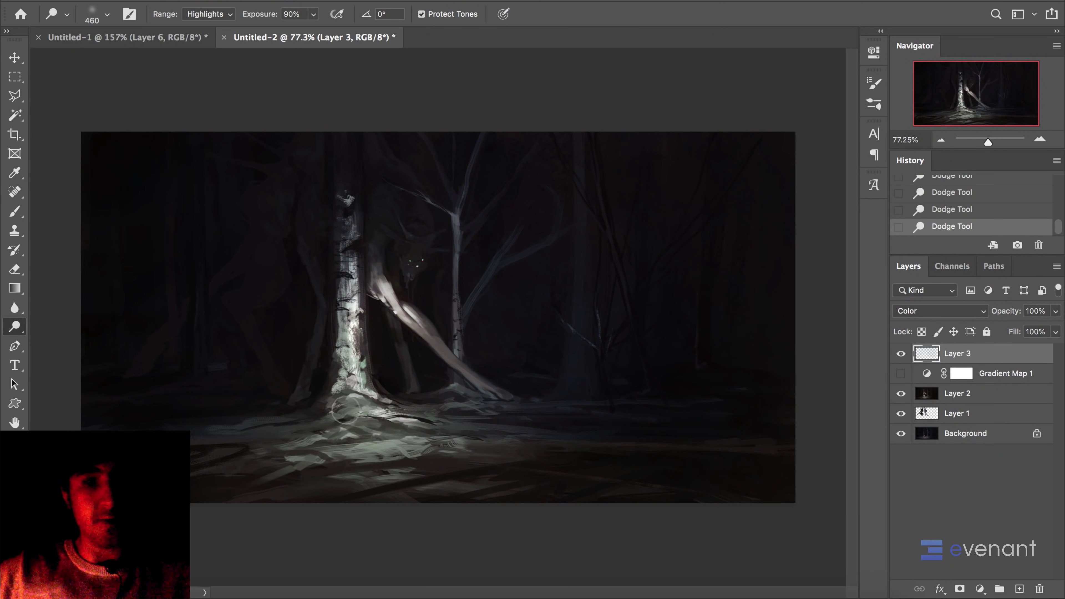
- Stamp all visible layers onto a new layer and dodge the highlights around the birch trunk and the creature's arm
key(ctrl+shift+alt+n)
key(ctrl+shift+alt+e)
mouse_move(356, 371)
mouse_down()
mouse_move(370, 333)
mouse_move(405, 314)
mouse_up()
key(ctrl+z)
mouse_move(363, 346)
mouse_down()
mouse_move(369, 325)
mouse_move(348, 312)
mouse_move(405, 325)
mouse_up()
- With a small textured brush in Normal mode and a sampled light trunk color, paint a highlight on the dark limb left of the birch
key(b)
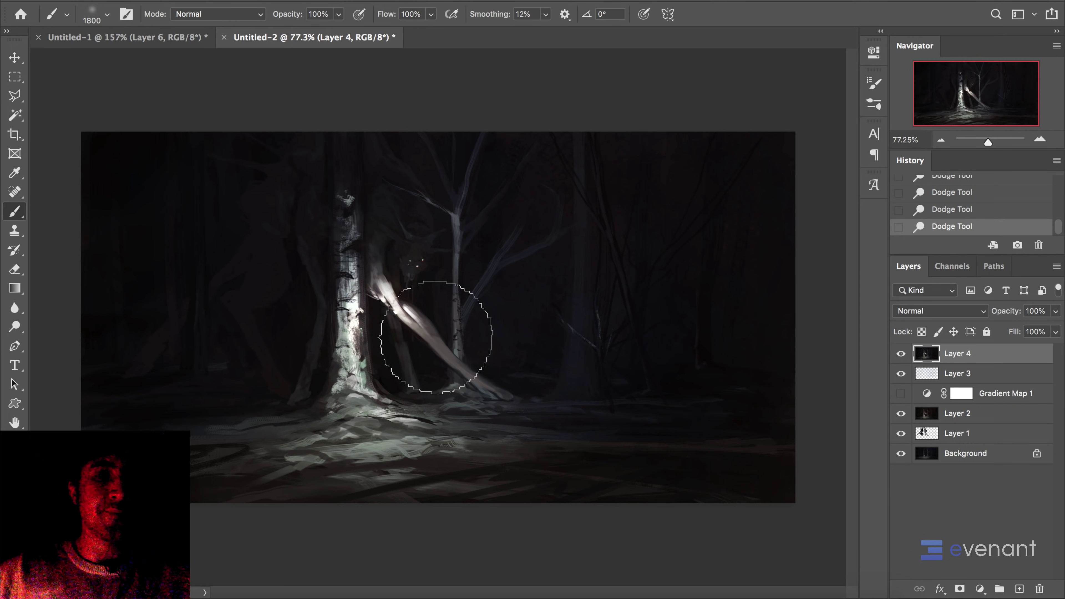
right_click(364, 332)
click(468, 374)
shift+right_click(309, 290)
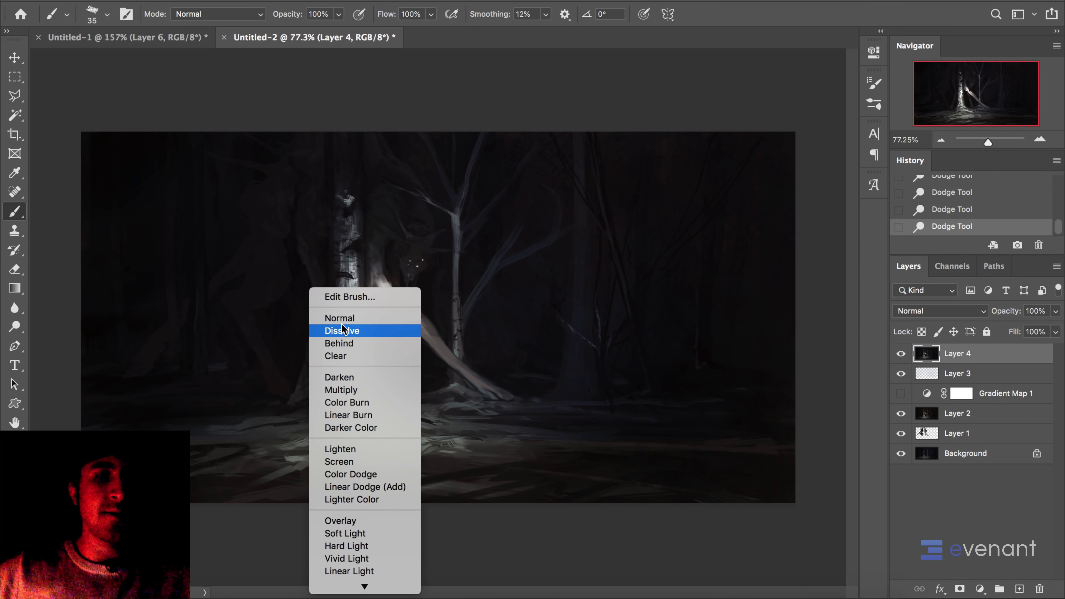
click(356, 320)
alt+click(342, 339)
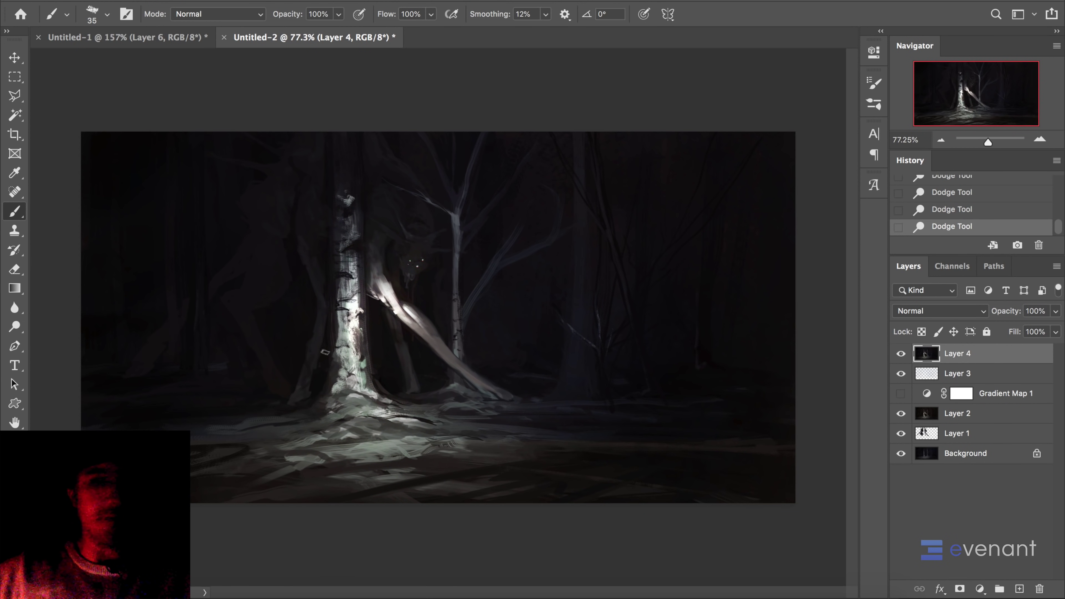
key(bracketleft)
key(bracketleft)
key(bracketleft)
key(bracketleft)
key(bracketleft)
key(bracketleft)
key(bracketleft)
mouse_move(320, 333)
mouse_down()
mouse_move(316, 347)
mouse_move(322, 336)
mouse_up()
- Extend the lit limb left of the birch down to the ground with a 15 px brush and sampled colors
key(bracketright)
key(bracketright)
key(bracketright)
alt+click(412, 326)
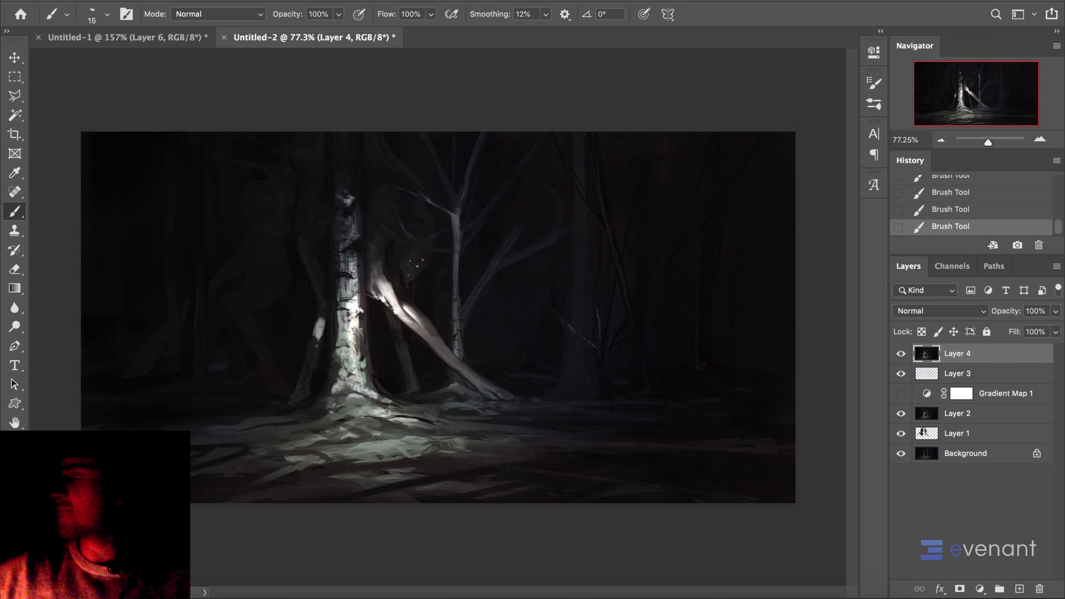
mouse_move(316, 335)
mouse_down()
mouse_move(311, 341)
mouse_move(312, 363)
mouse_move(315, 334)
mouse_move(302, 390)
mouse_up()
alt+click(315, 346)
alt+click(319, 331)
drag(309, 377, 299, 392)
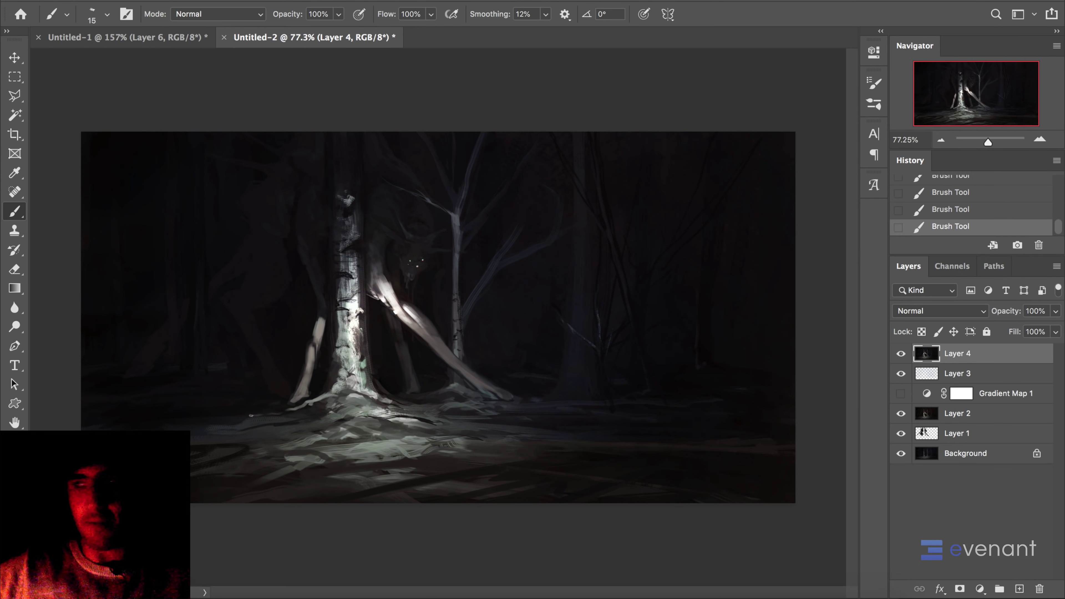
- Paint root and ground strokes at the foot of the lit limb and the birch's base with the 15 px brush
mouse_move(303, 410)
mouse_down()
mouse_move(325, 405)
mouse_move(218, 409)
mouse_move(287, 409)
mouse_up()
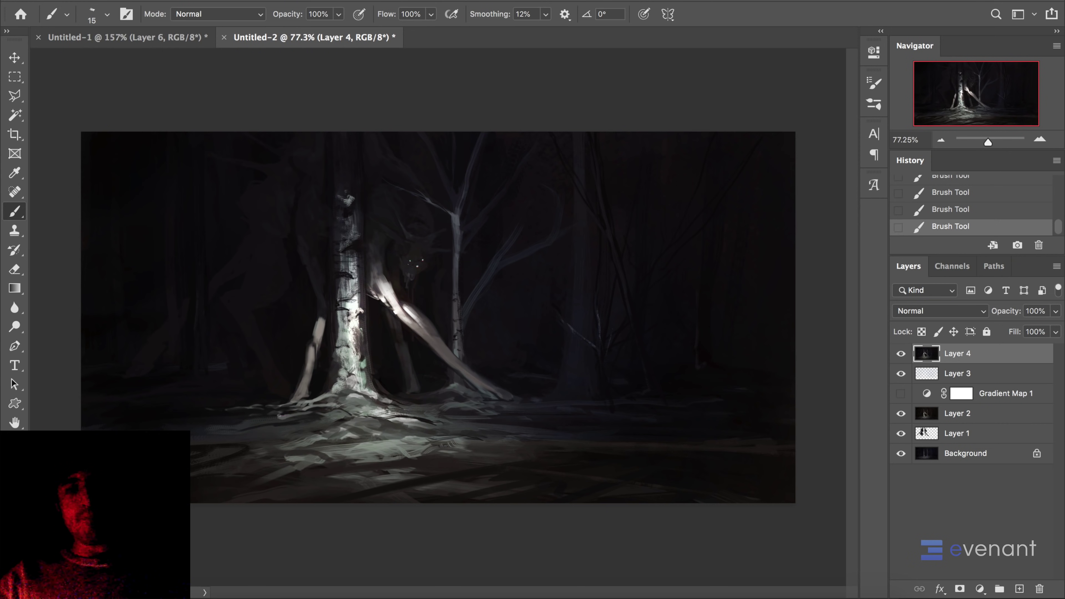
drag(251, 418, 324, 402)
alt+click(335, 388)
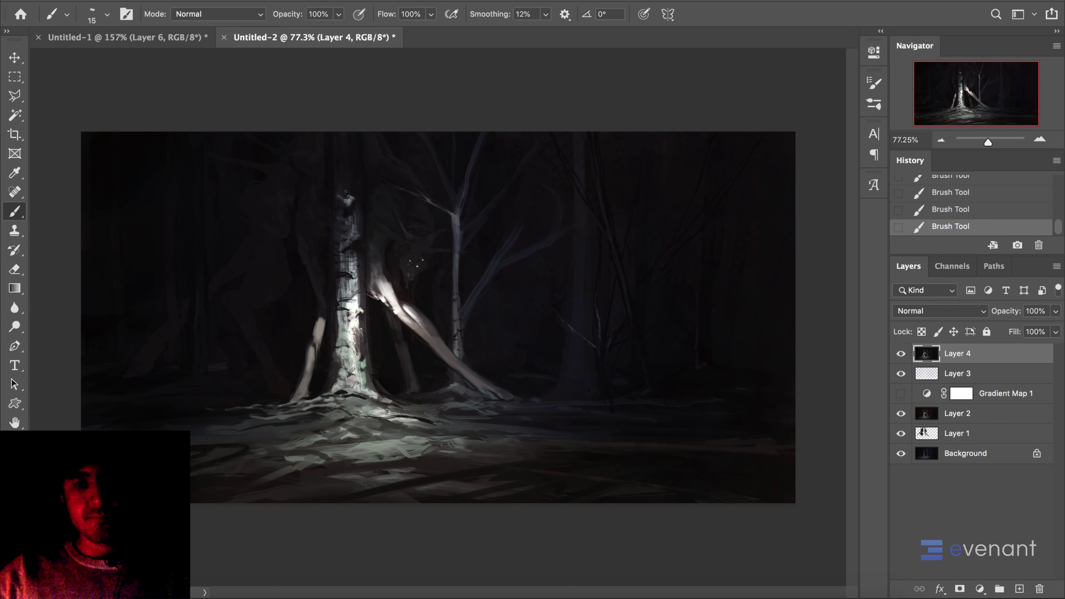
click(360, 385)
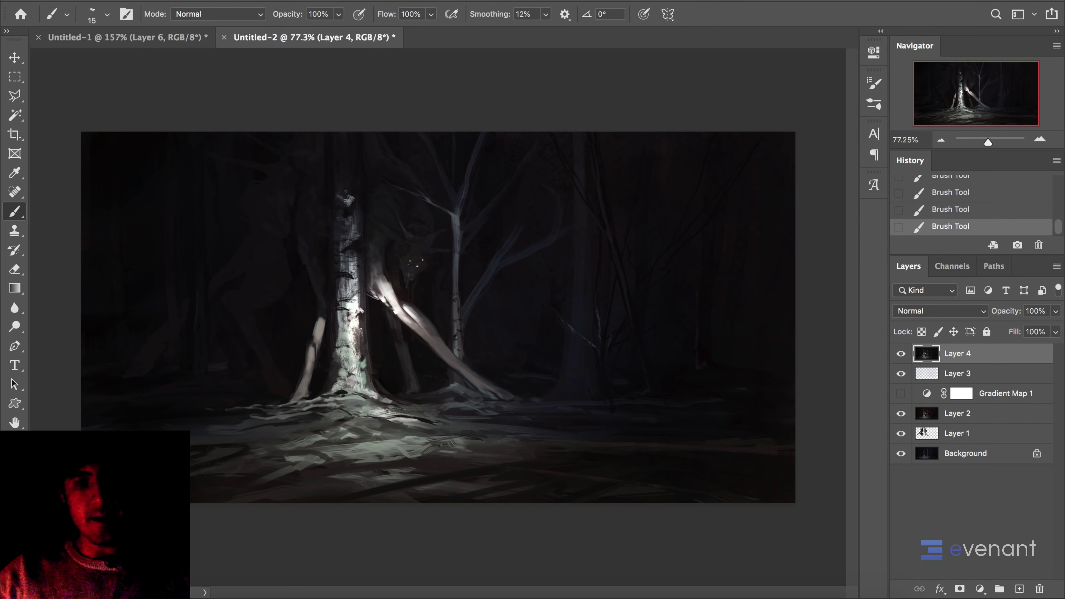
- Refine the birch trunk's bark and edges with short 15 px strokes in colors sampled nearby
drag(432, 317, 458, 318)
drag(331, 387, 458, 357)
alt+click(457, 273)
mouse_move(452, 273)
mouse_down()
mouse_move(437, 272)
mouse_move(448, 277)
mouse_up()
alt+click(446, 275)
alt+click(451, 292)
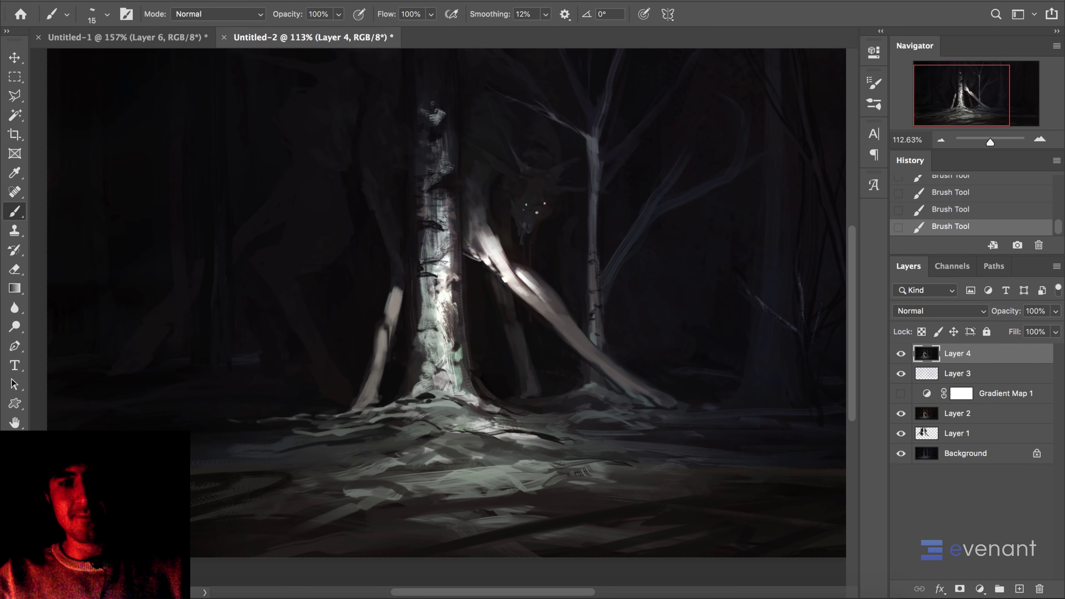
- Undo the last stroke and brush softly down the birch trunk with the 900 px soft brush and a sampled dark color
scroll(452, 180, down, 3)
scroll(437, 316, down, 1)
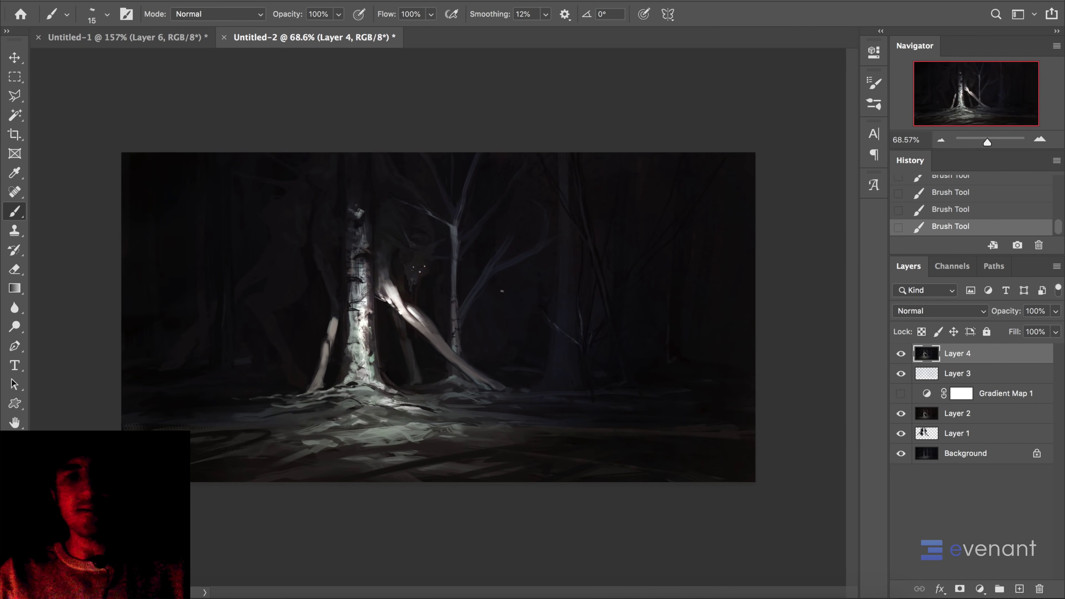
right_click(405, 243)
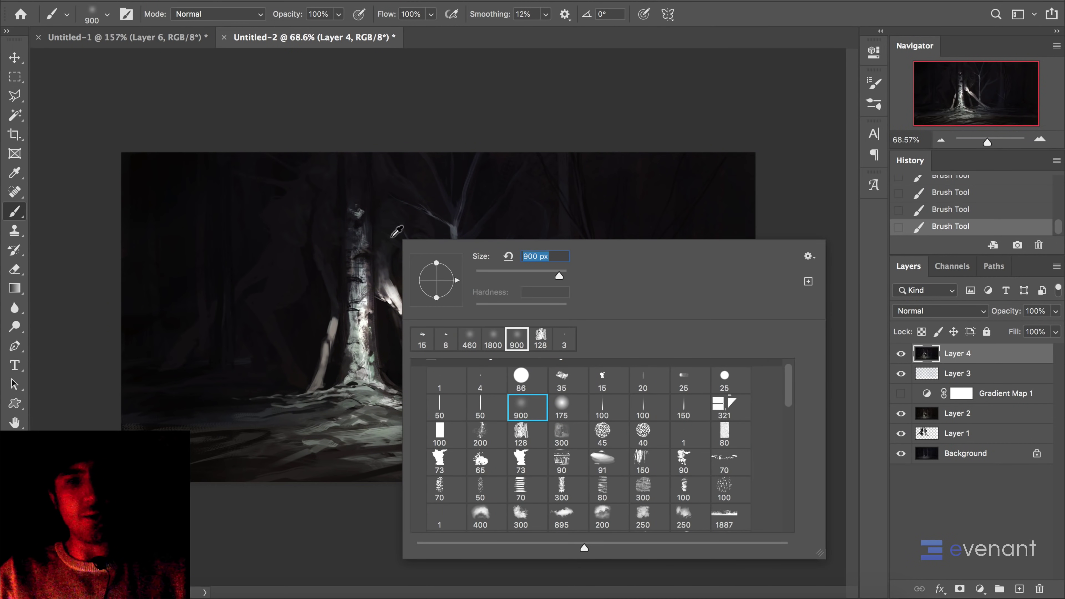
alt+click(383, 235)
key(super+z)
mouse_move(359, 217)
mouse_down()
mouse_move(357, 296)
mouse_move(392, 302)
mouse_move(370, 382)
mouse_up()
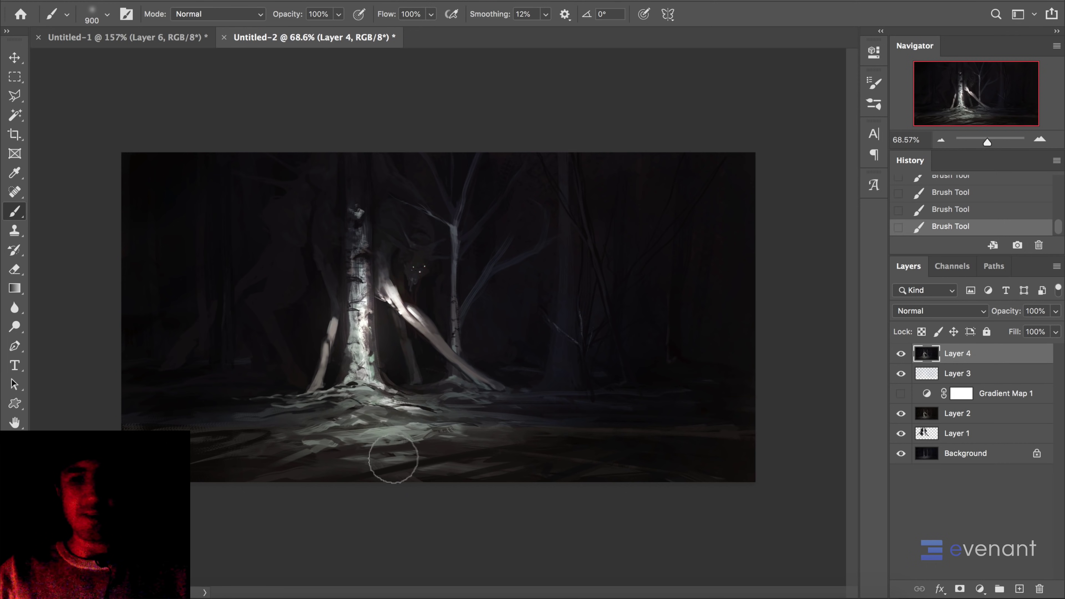
right_click(491, 260)
key(Return)
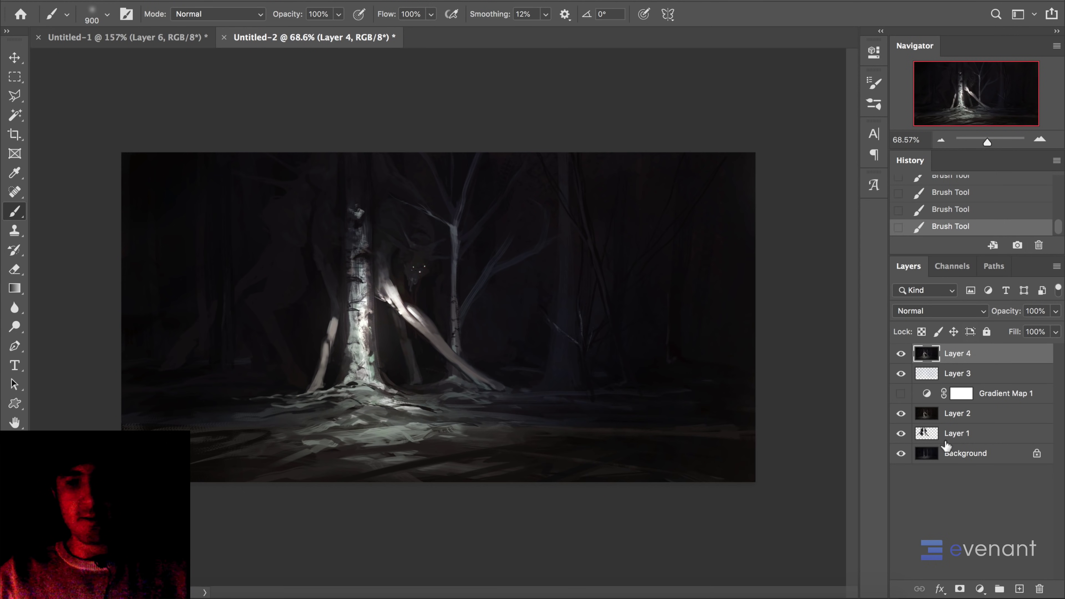
- Create a new Overlay layer filled with the neutral 50% gray and place it above Layer 4
click(1019, 590)
key(super+z)
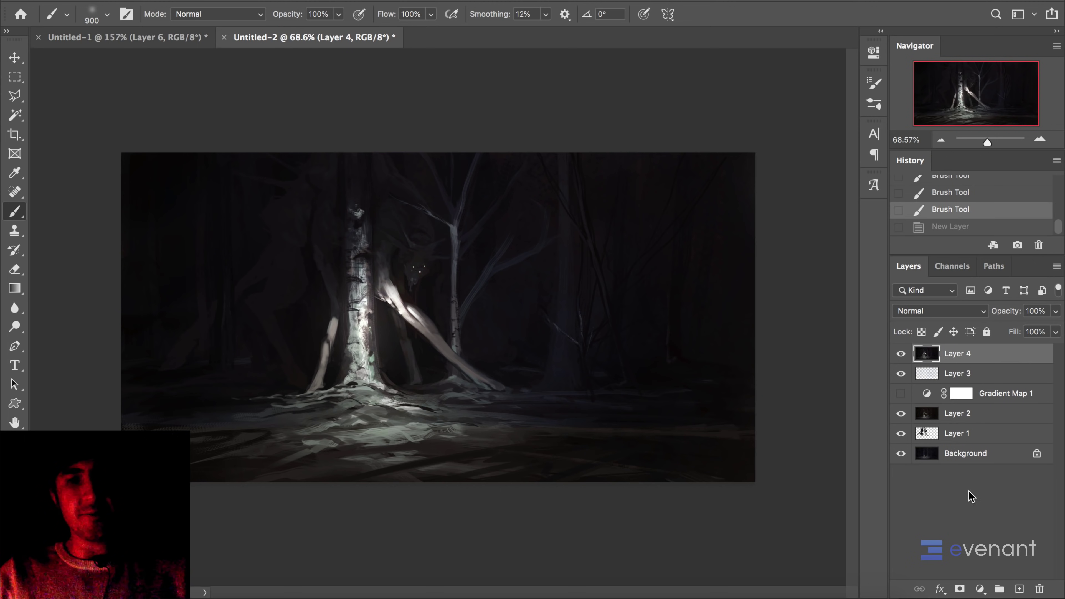
alt+click(1019, 589)
click(468, 295)
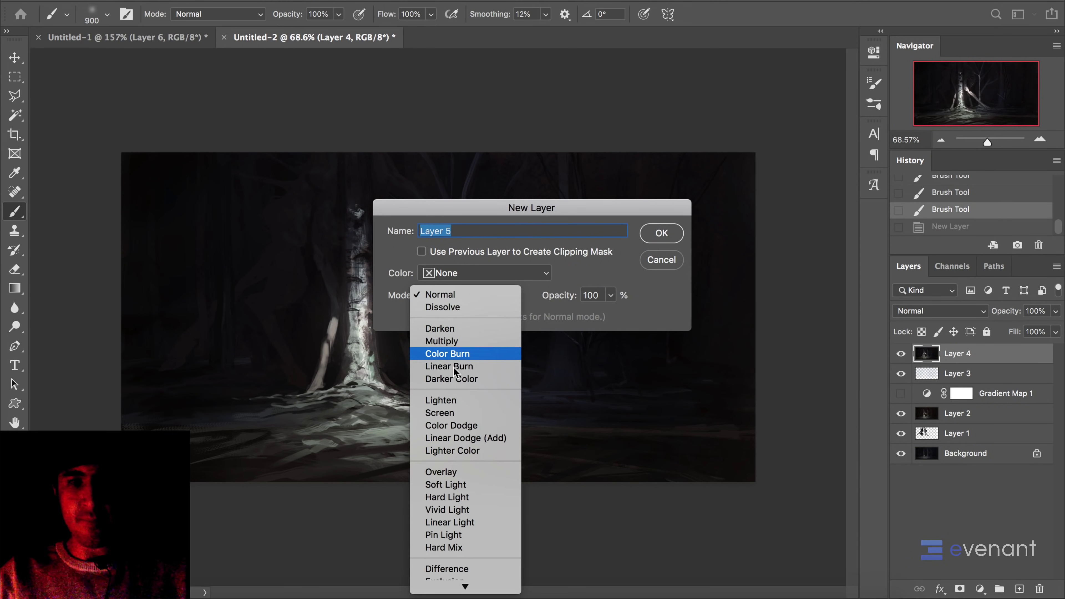
click(461, 472)
click(421, 316)
click(661, 233)
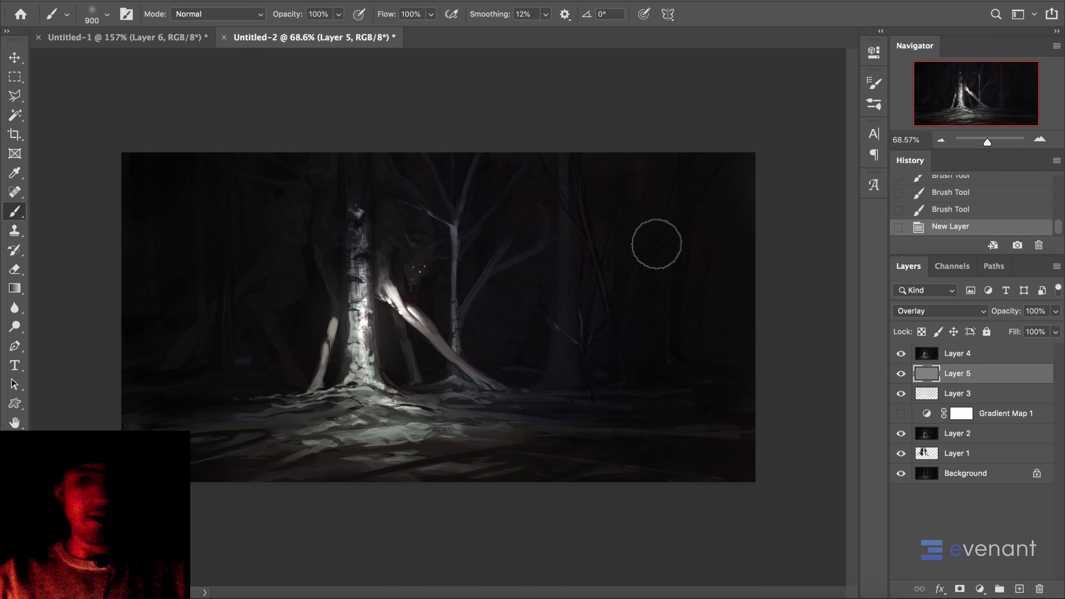
drag(962, 374, 958, 352)
- Add 178.88% uniform monochromatic noise to the gray Overlay layer
click(338, 0)
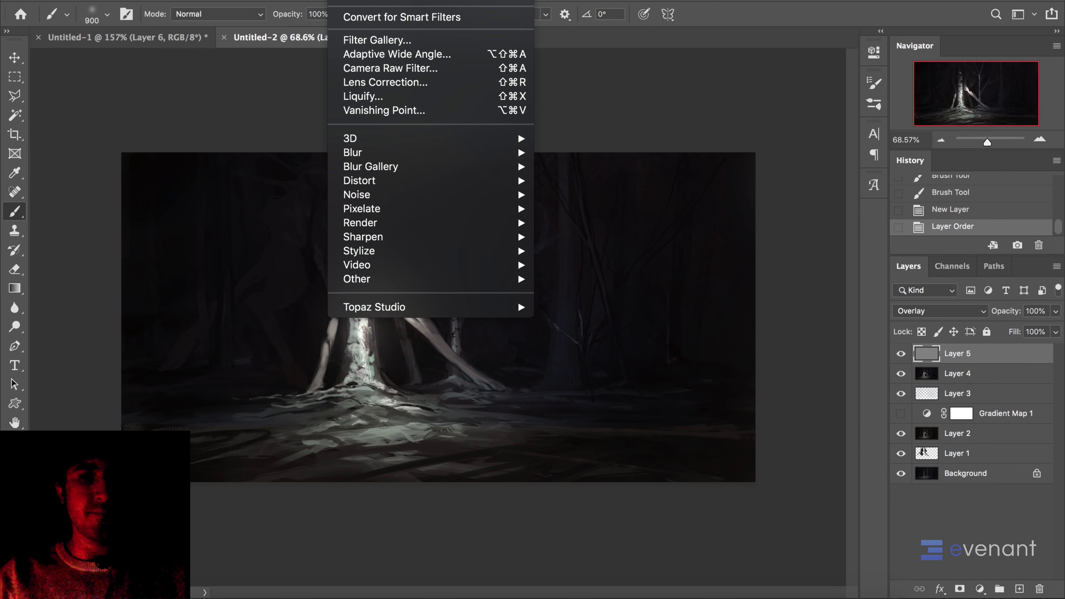
mouse_move(402, 196)
click(607, 199)
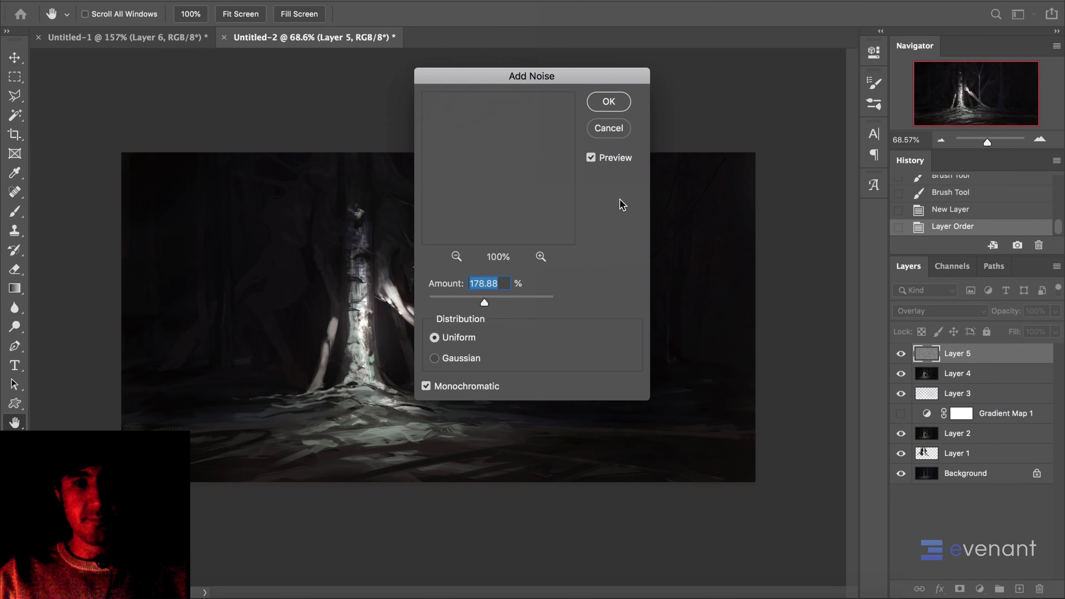
click(608, 100)
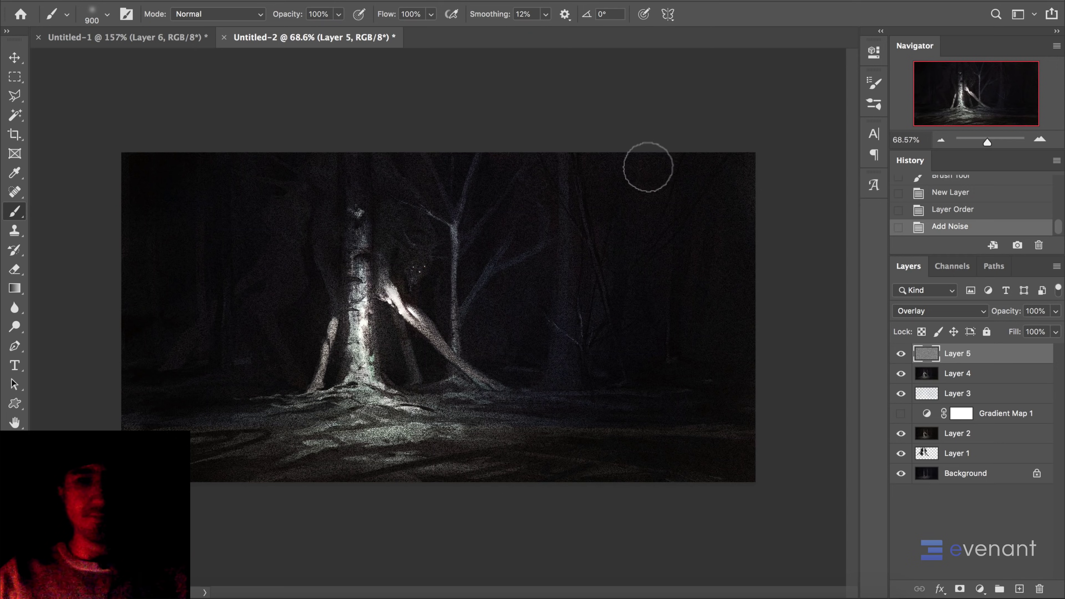
- Scale the noise layer up beyond the canvas edges with Free Transform to enlarge the grain
key(ctrl+t)
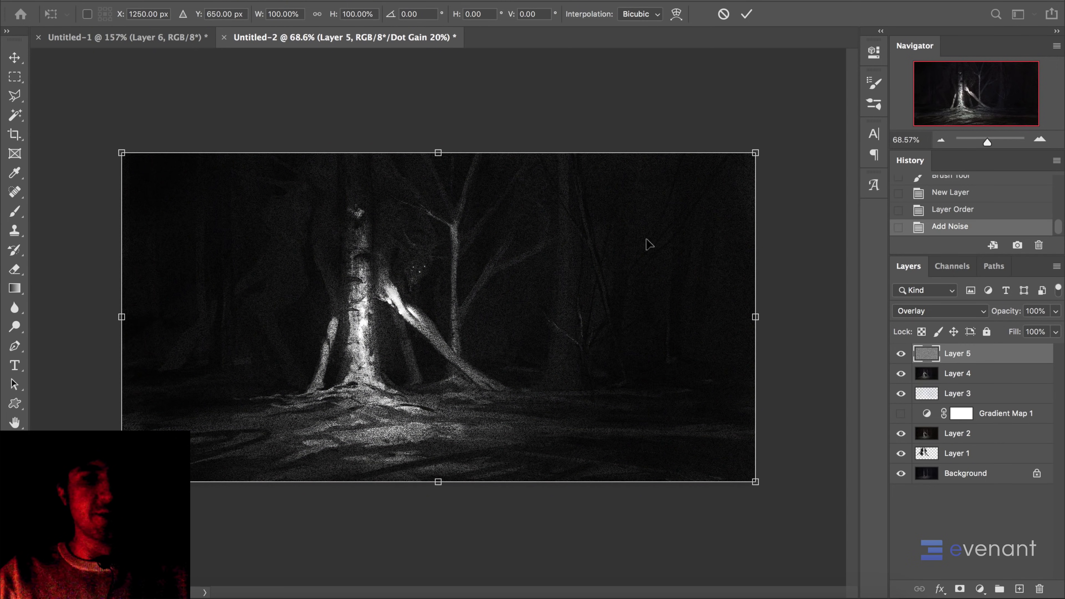
drag(761, 486, 973, 594)
key(Return)
- Apply a Gaussian Blur with a 2.4 px radius to the noise layer
scroll(428, 208, up, 1)
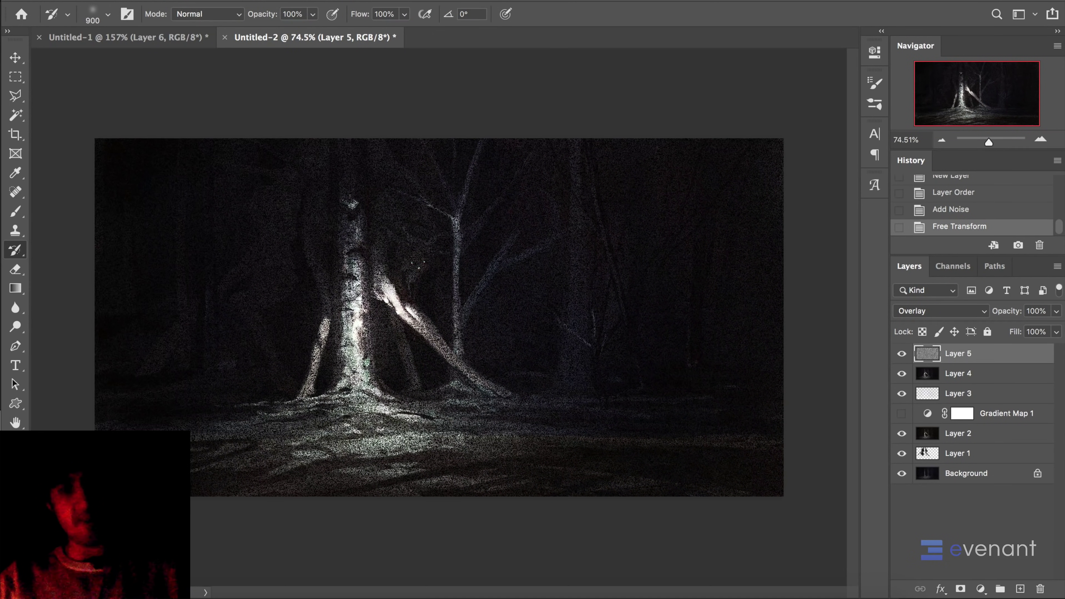
click(344, 1)
mouse_move(383, 152)
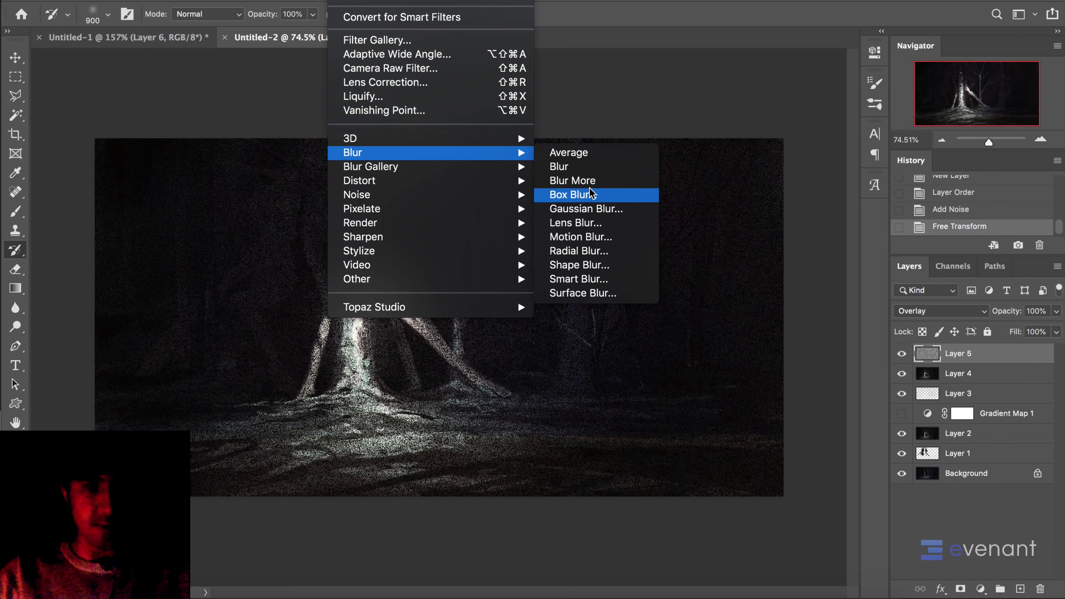
click(589, 206)
drag(908, 398, 857, 397)
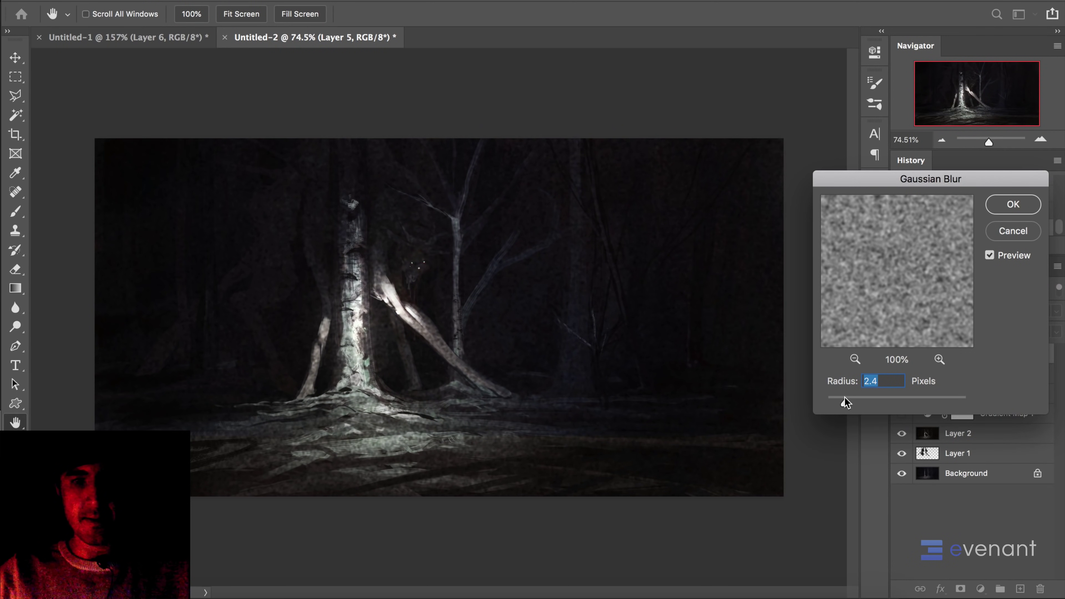
click(1003, 204)
- Hide the noise layer, duplicate Layer 4, and show the noise layer again
click(901, 354)
click(977, 373)
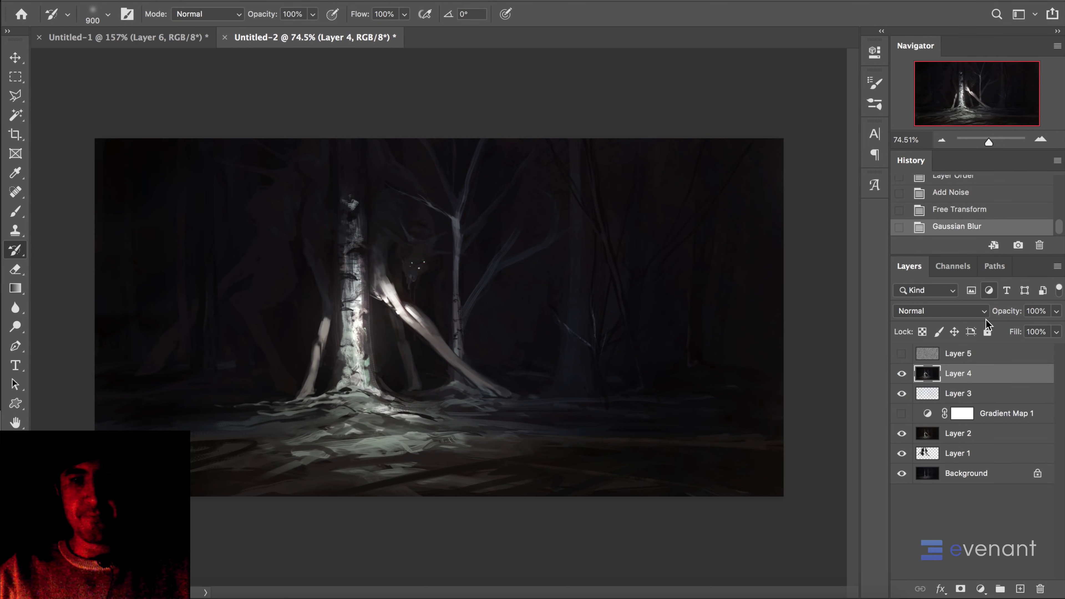
right_click(983, 372)
click(887, 437)
click(662, 223)
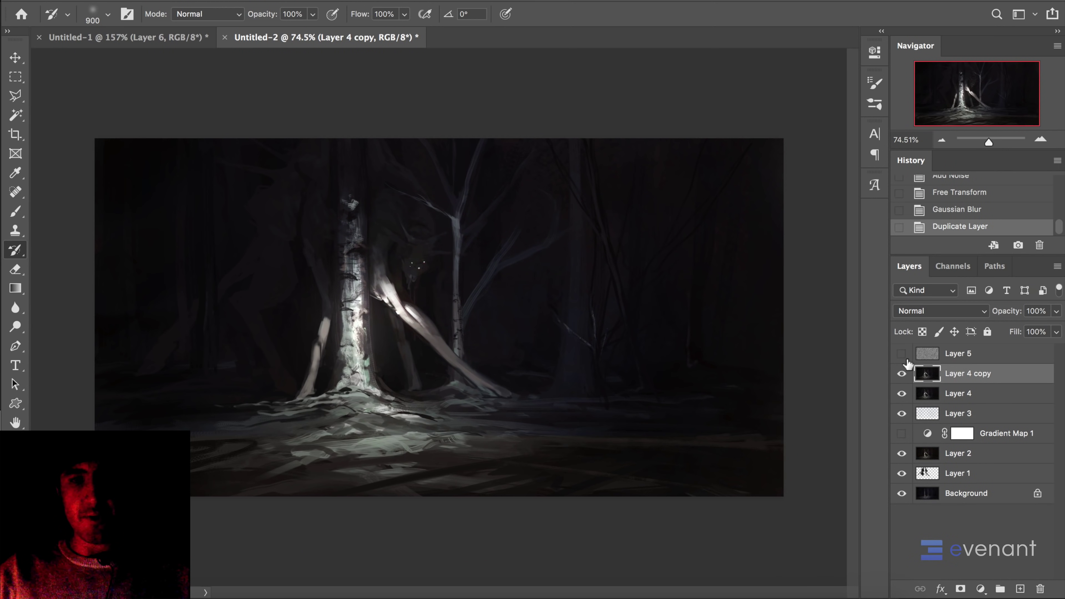
click(901, 354)
- Turn off the green and blue channels in Layer 4 copy's blending options
double_click(1008, 373)
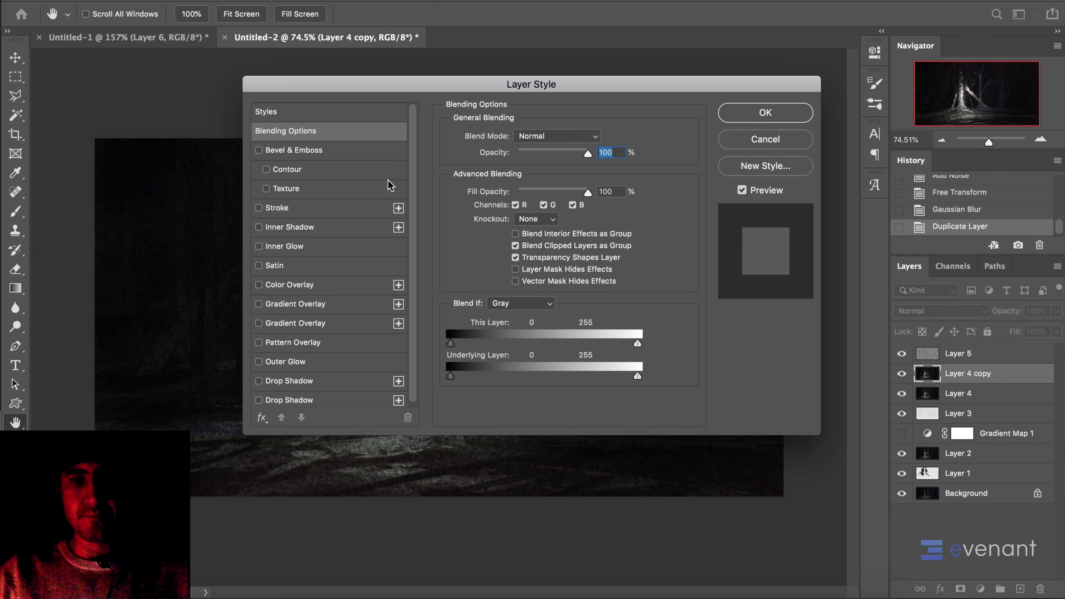
click(544, 204)
click(573, 205)
click(787, 113)
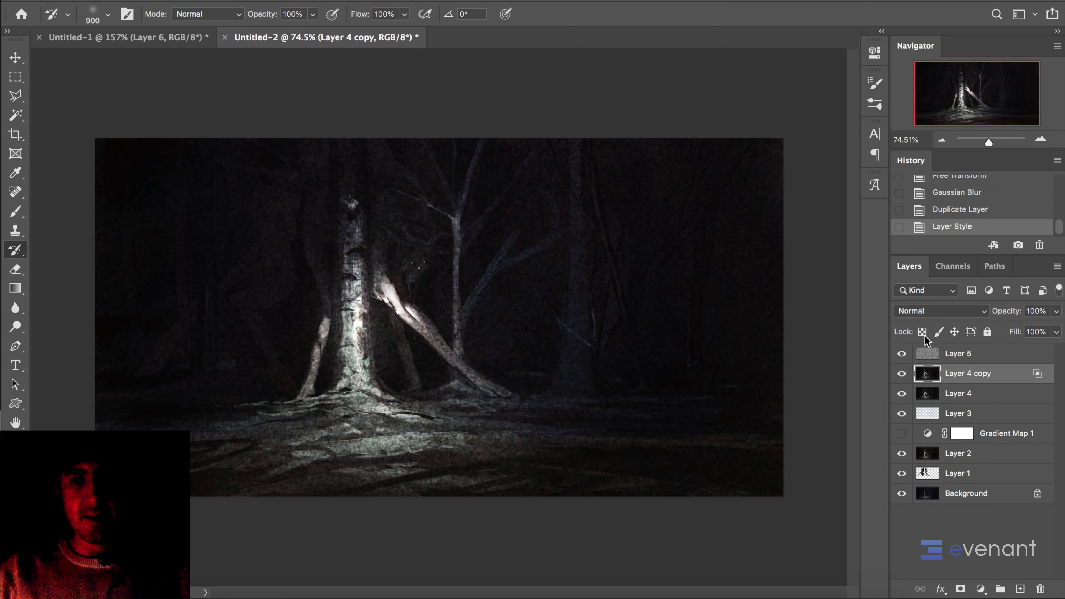
- Reduce the opacity of the noise layer, Layer 5, to 36%
click(948, 353)
click(1056, 311)
drag(1056, 328, 1011, 330)
click(1002, 361)
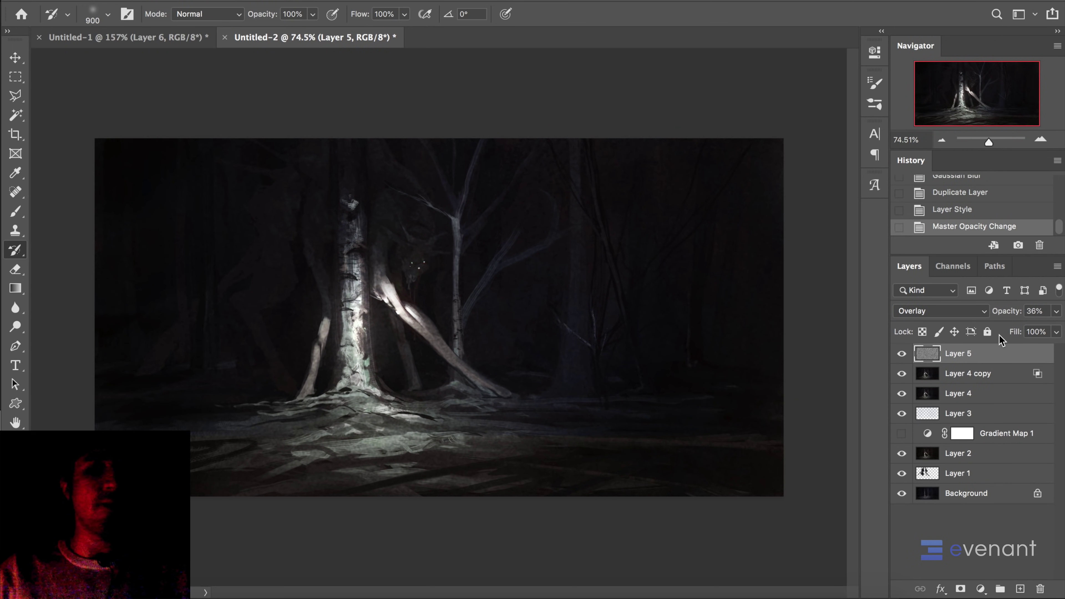
- Step back through the document history to the Free Transform state, before the noise layer's blur
click(967, 193)
click(975, 180)
scroll(972, 202, up, 2)
click(972, 197)
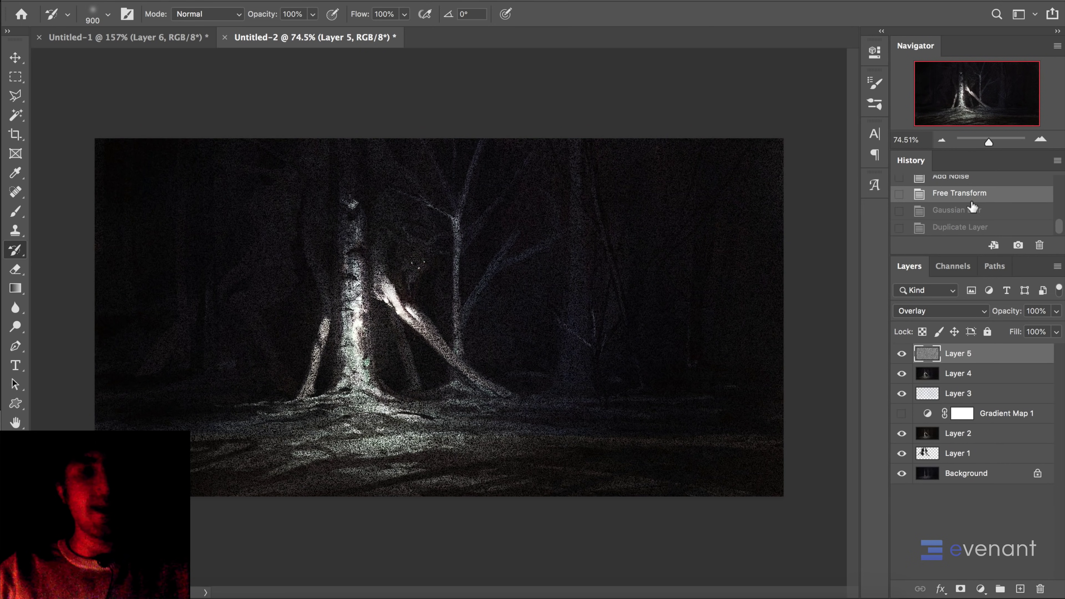
- Lower the noise layer's opacity to 33% and apply a Gaussian Blur with a 1.2 px radius to it
click(1056, 311)
drag(1037, 329, 1012, 331)
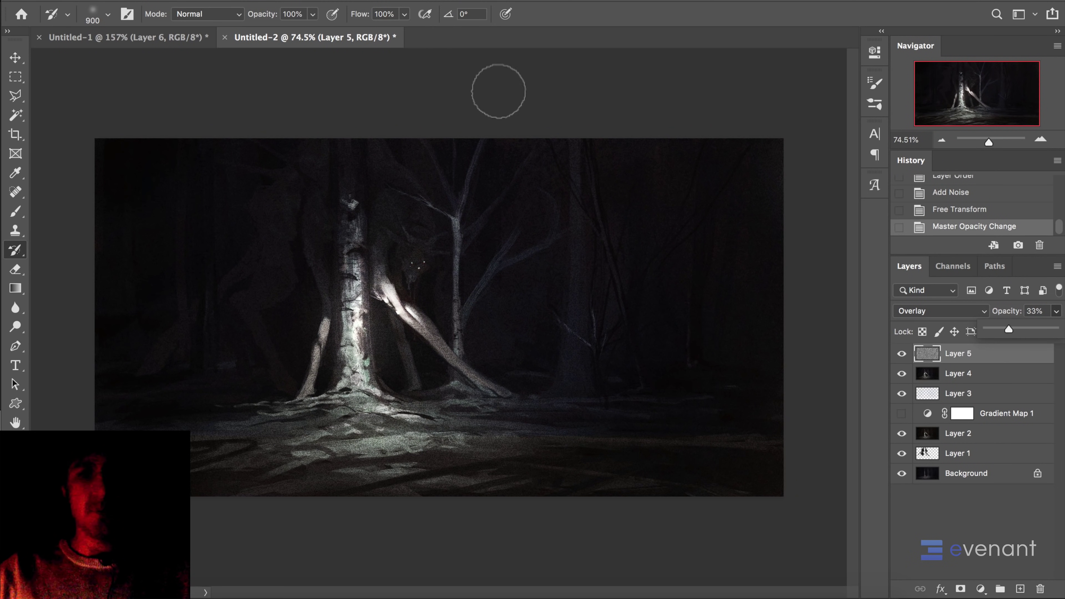
click(343, 1)
mouse_move(378, 153)
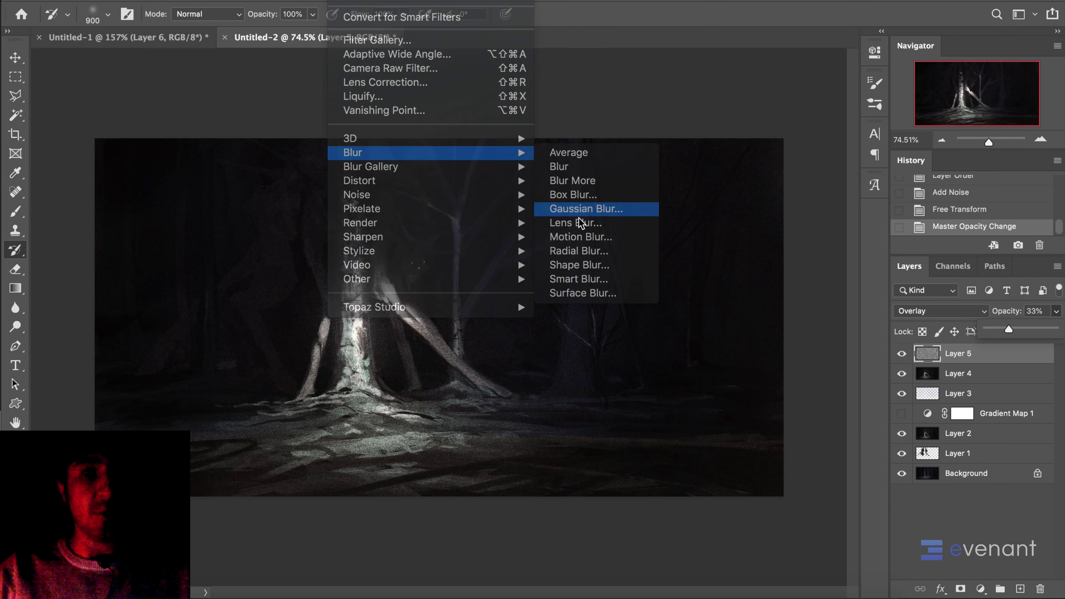
click(585, 208)
drag(846, 401, 839, 401)
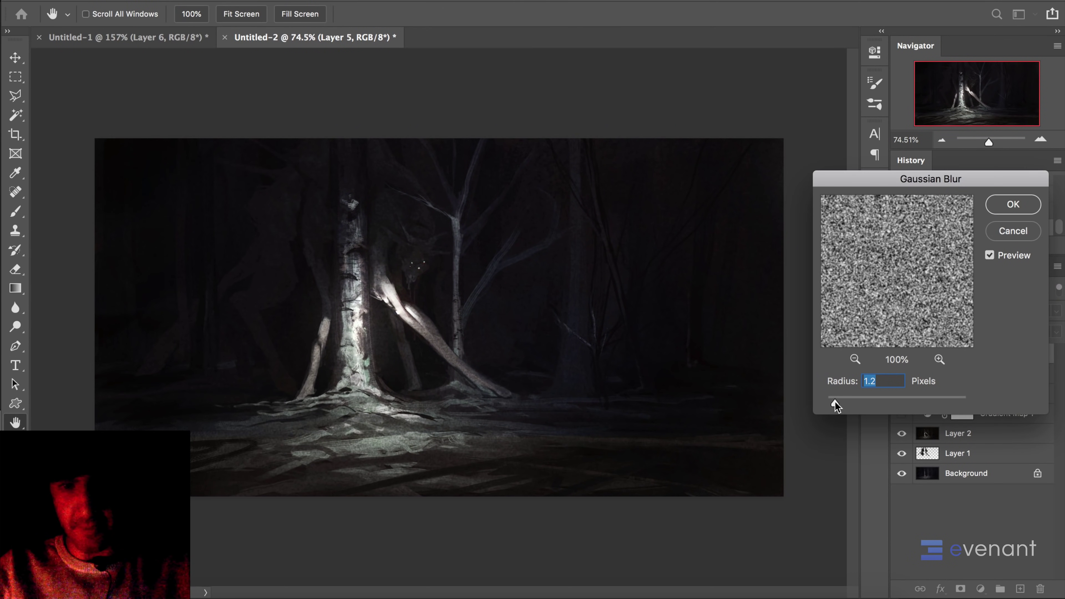
click(1013, 205)
- Set the opacity of the noise layer, Layer 5, to 27%
click(1056, 311)
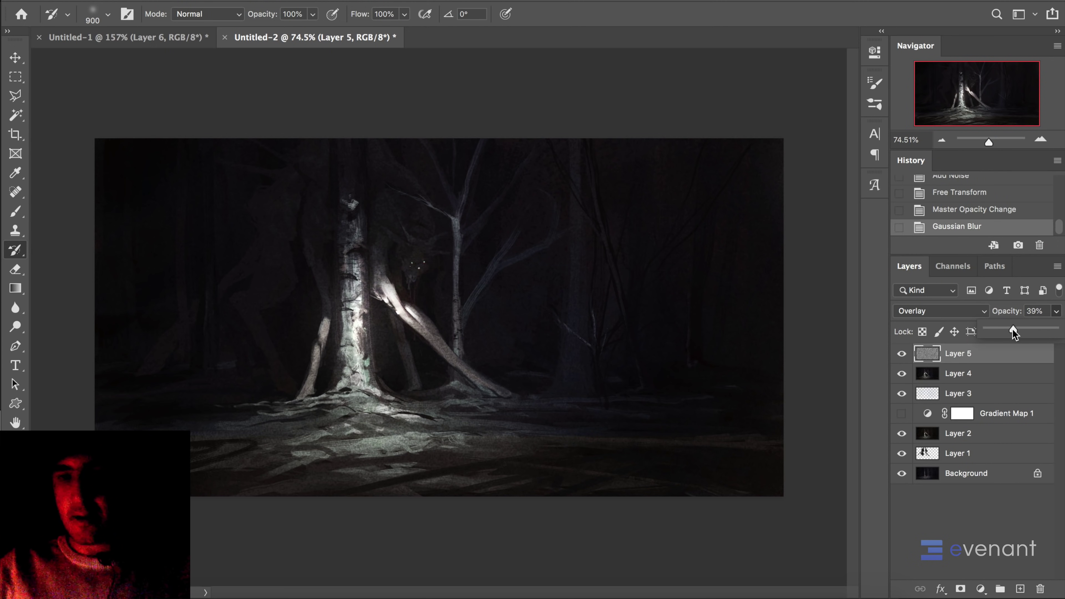
drag(1008, 332, 1012, 334)
- Apply Levels to Layer 4 with input black 7, midtone 0.92, input white 234 and output black 2
click(1000, 373)
key(ctrl+l)
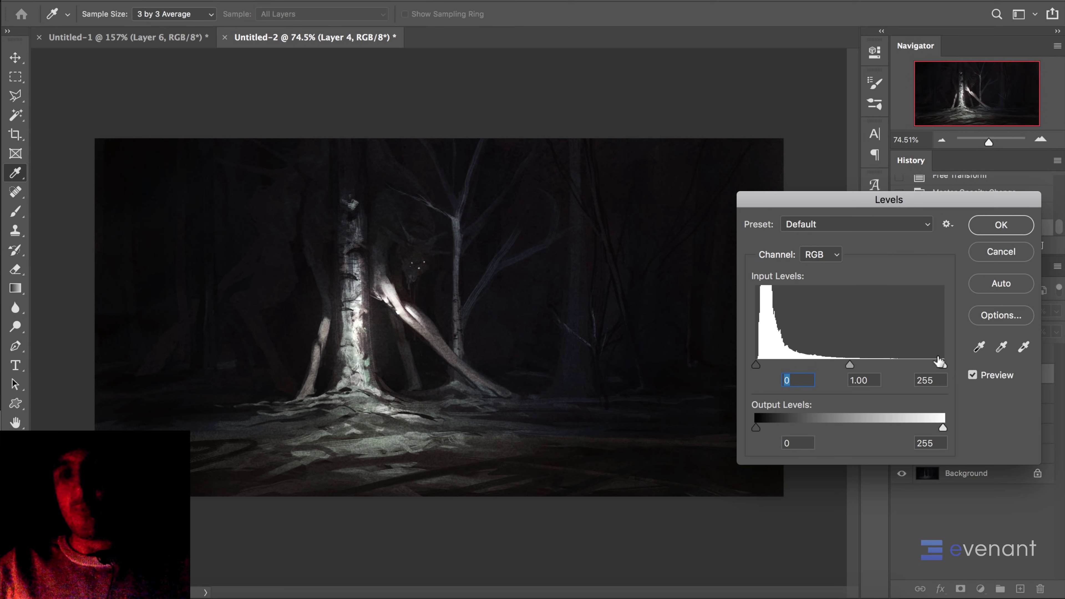
drag(759, 429, 759, 429)
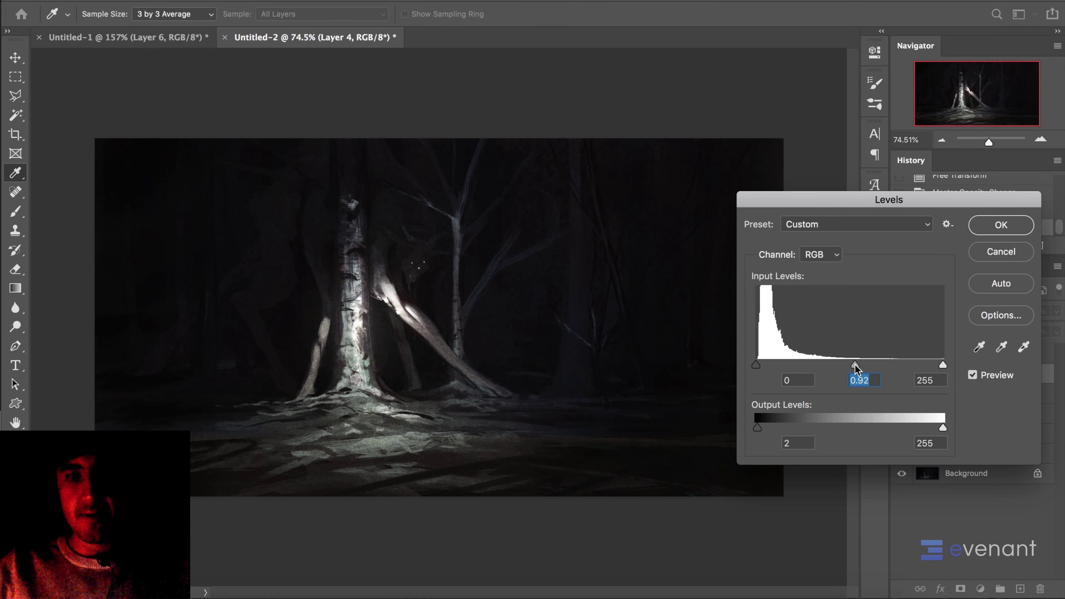
drag(943, 364, 927, 363)
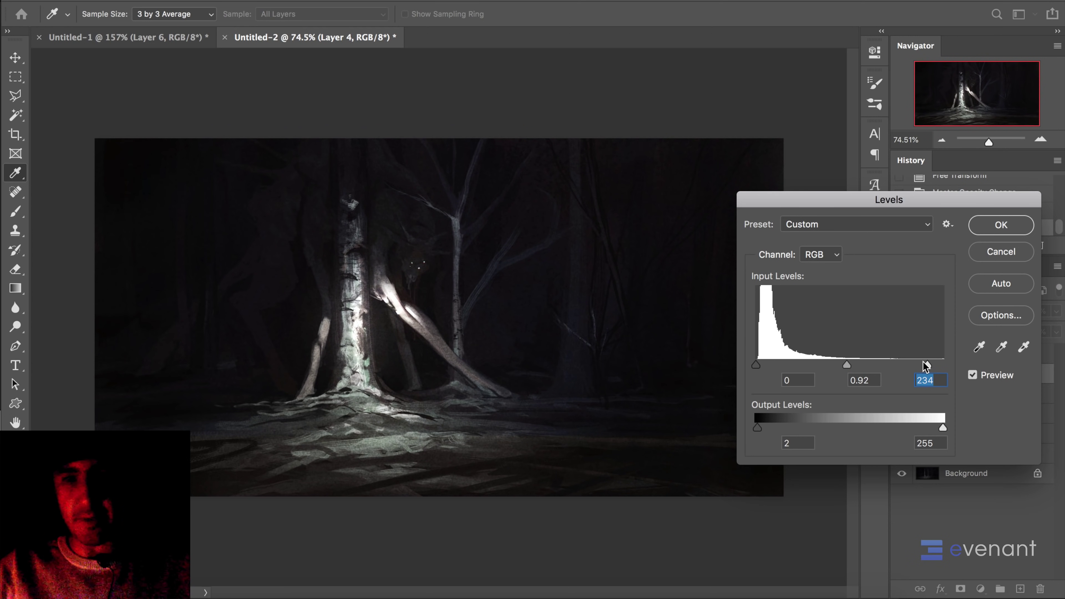
drag(756, 365, 761, 365)
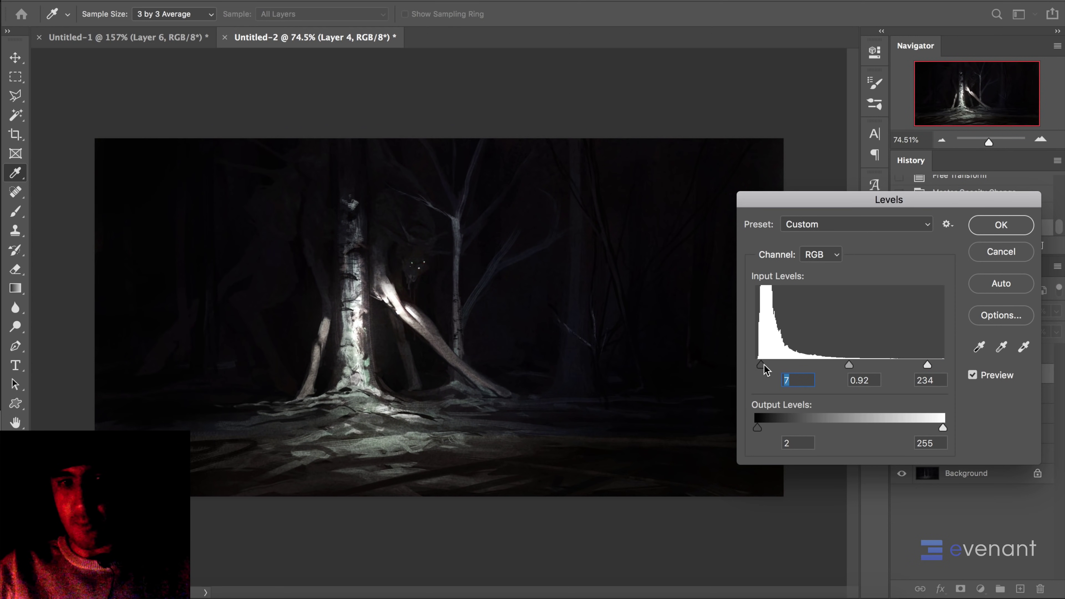
click(1001, 225)
- Duplicate Layer 4 and turn off a color channel in the copy's blending options
right_click(970, 379)
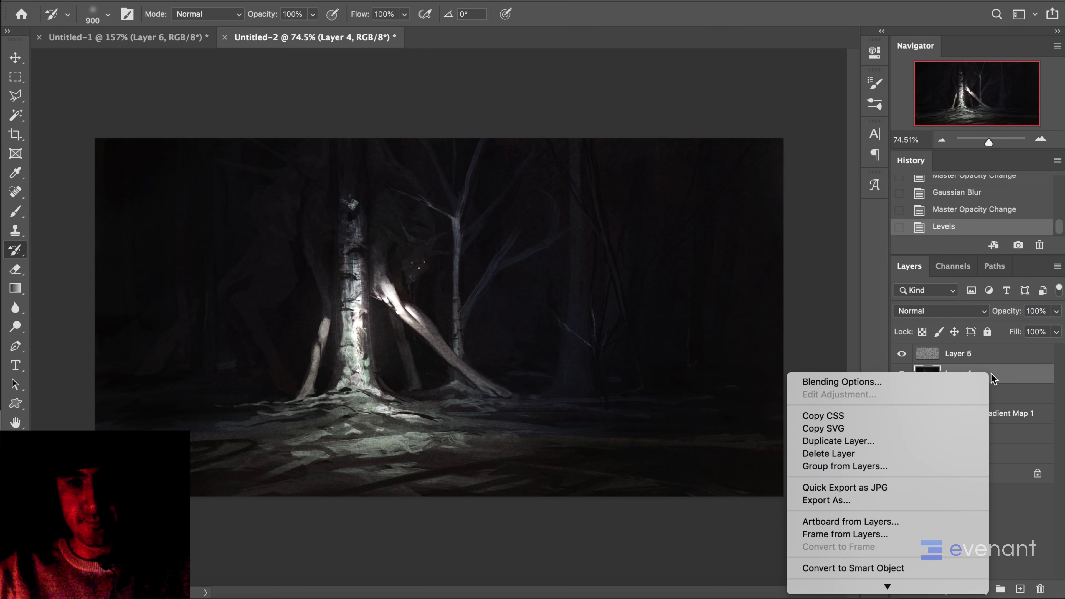
click(931, 437)
key(Return)
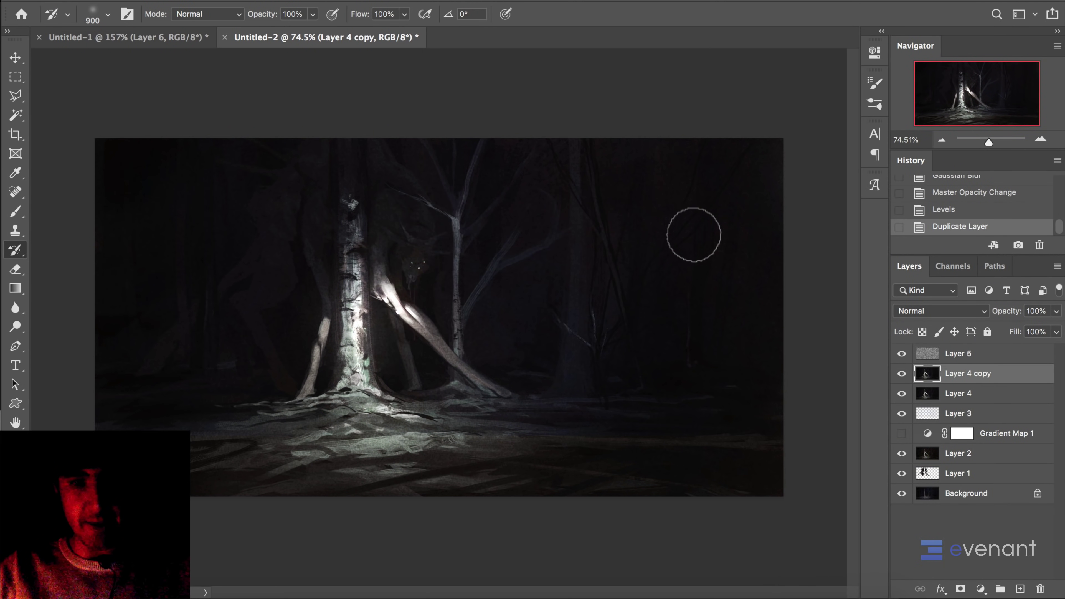
double_click(1021, 377)
click(573, 205)
click(755, 119)
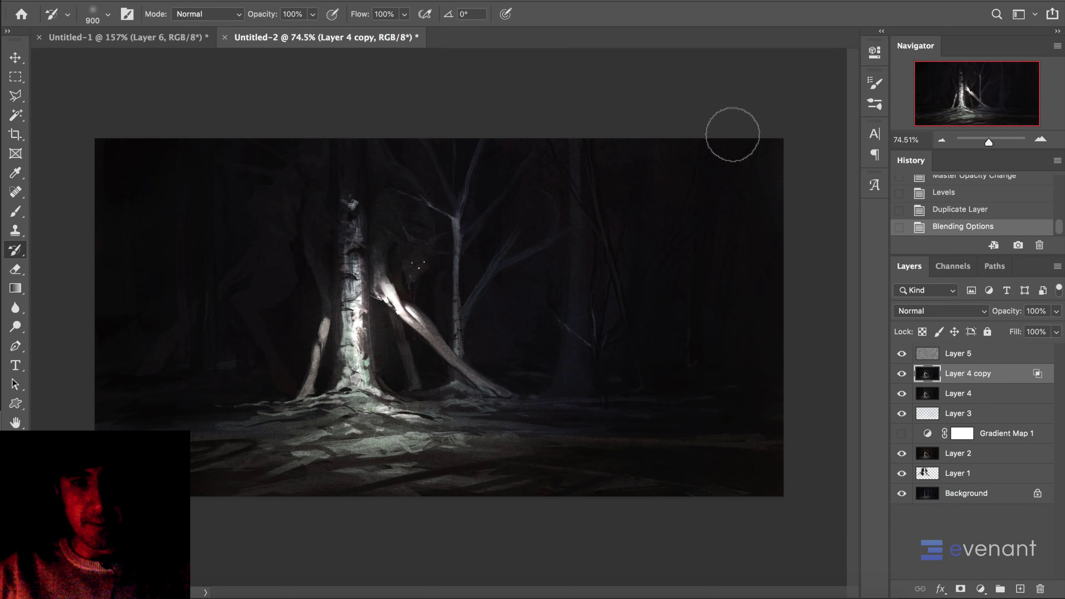
- Warp Layer 4 copy by bulging its right edge slightly outward and nudging its upper-left area inward
key(super+t)
right_click(545, 265)
click(593, 366)
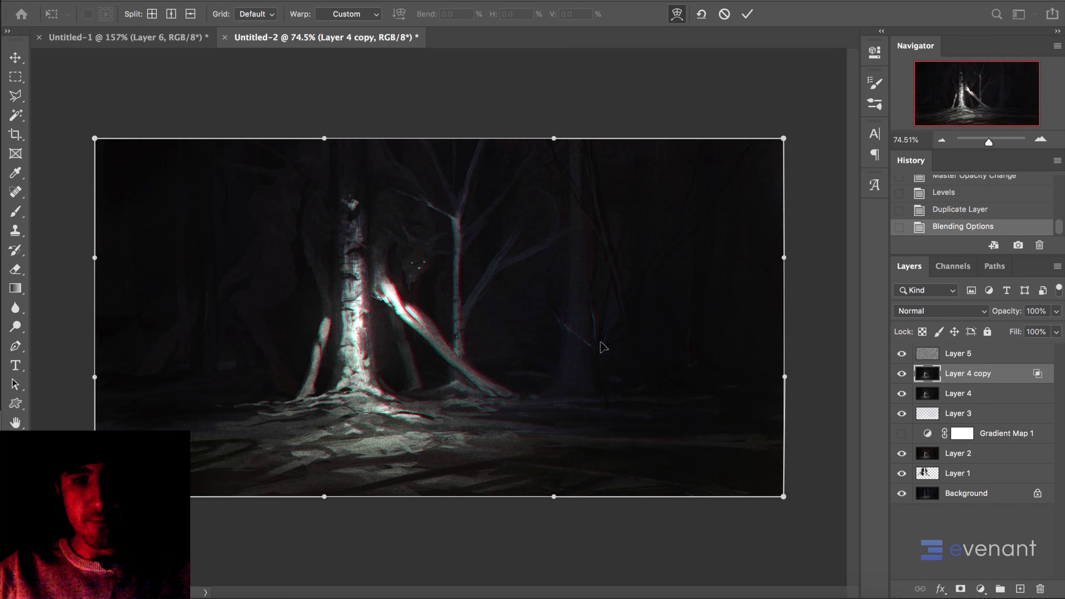
drag(765, 250, 764, 218)
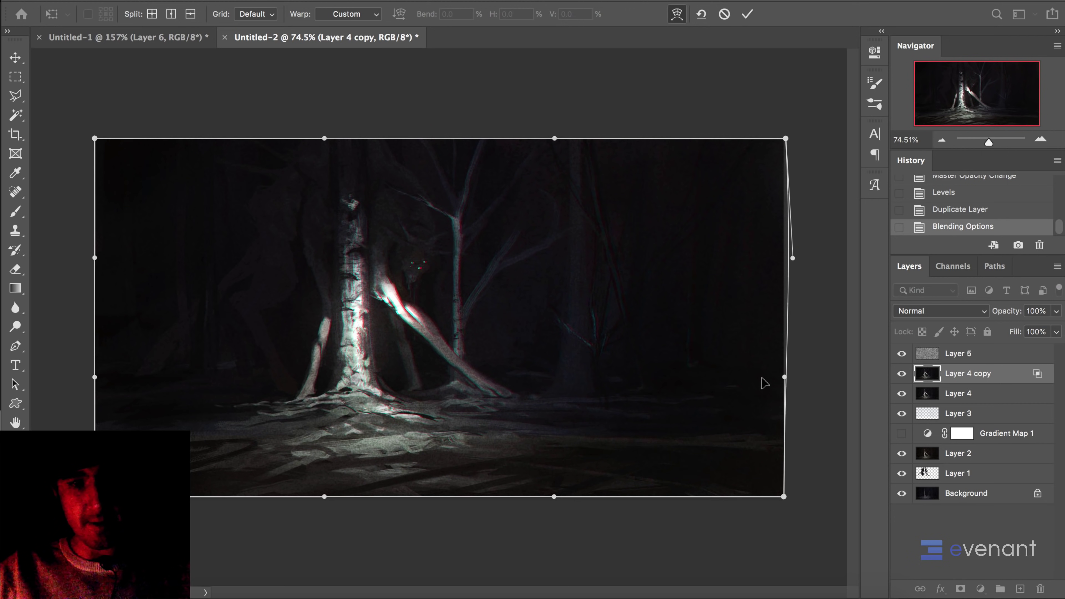
mouse_move(767, 387)
mouse_down()
mouse_move(752, 374)
mouse_move(767, 386)
mouse_up()
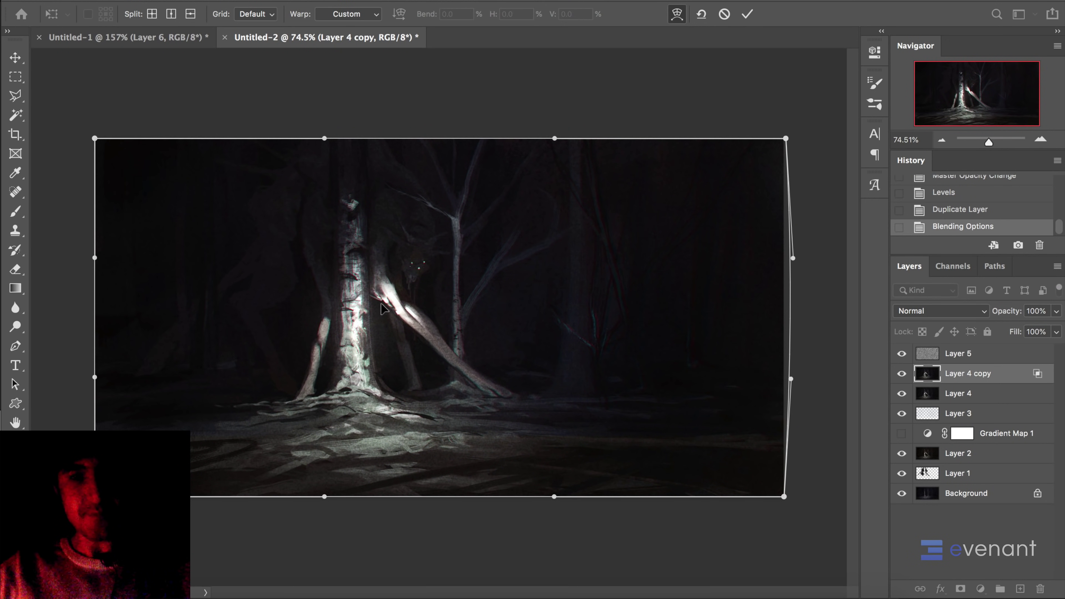
drag(143, 209, 143, 203)
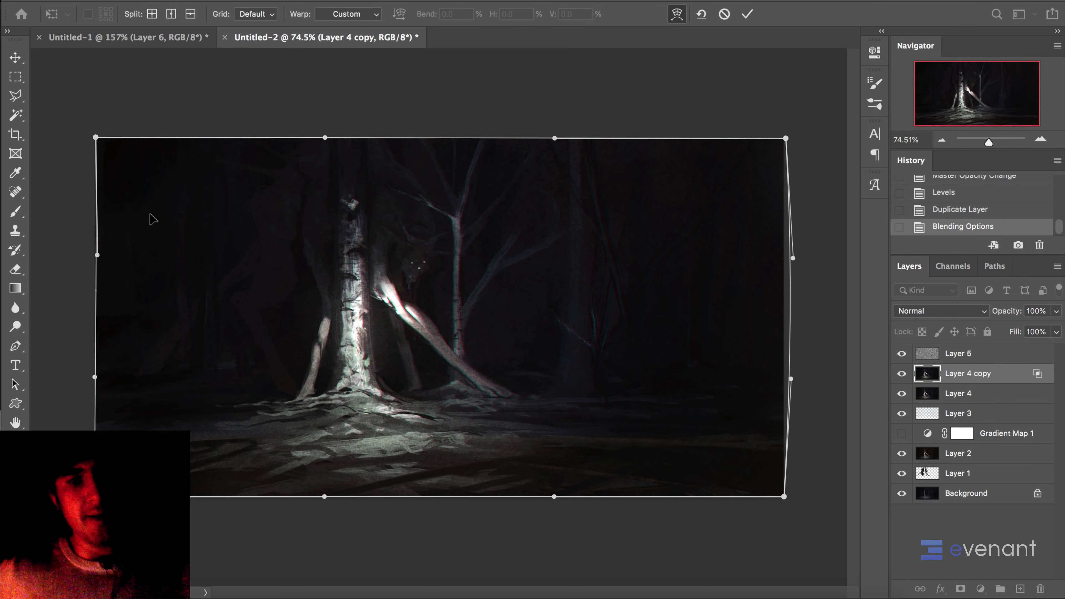
key(Return)
key(y)
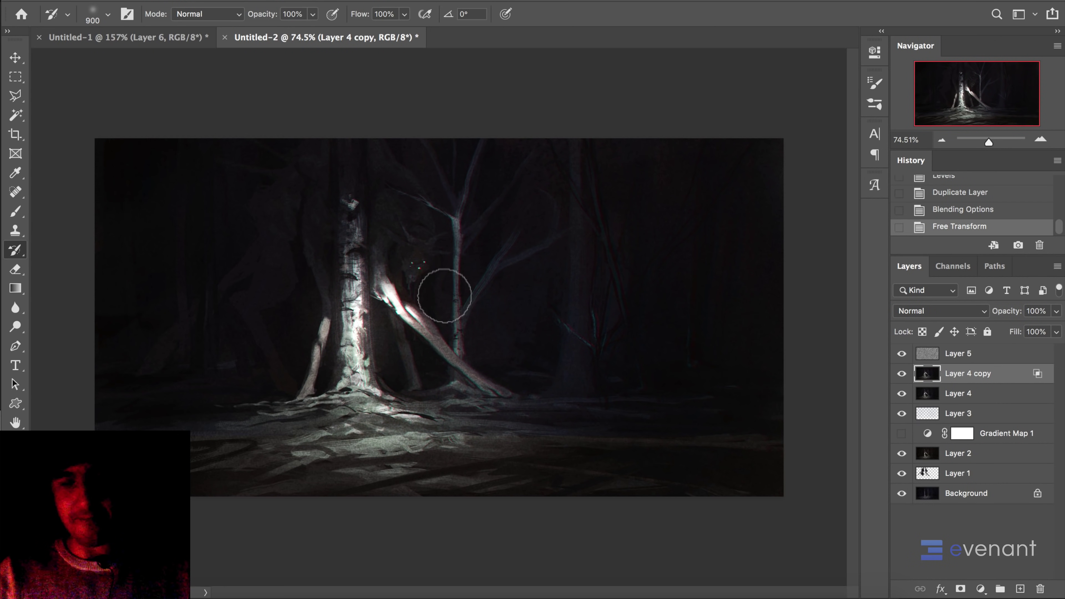
- Erase the middle of Layer 4 copy around the lit trunk and the creature, leaving the color fringing towards the edges
key(b)
mouse_move(388, 294)
mouse_down()
mouse_move(346, 284)
mouse_move(392, 219)
mouse_up()
mouse_move(392, 219)
mouse_down()
mouse_move(394, 299)
mouse_move(336, 271)
mouse_up()
scroll(464, 188, up, 2)
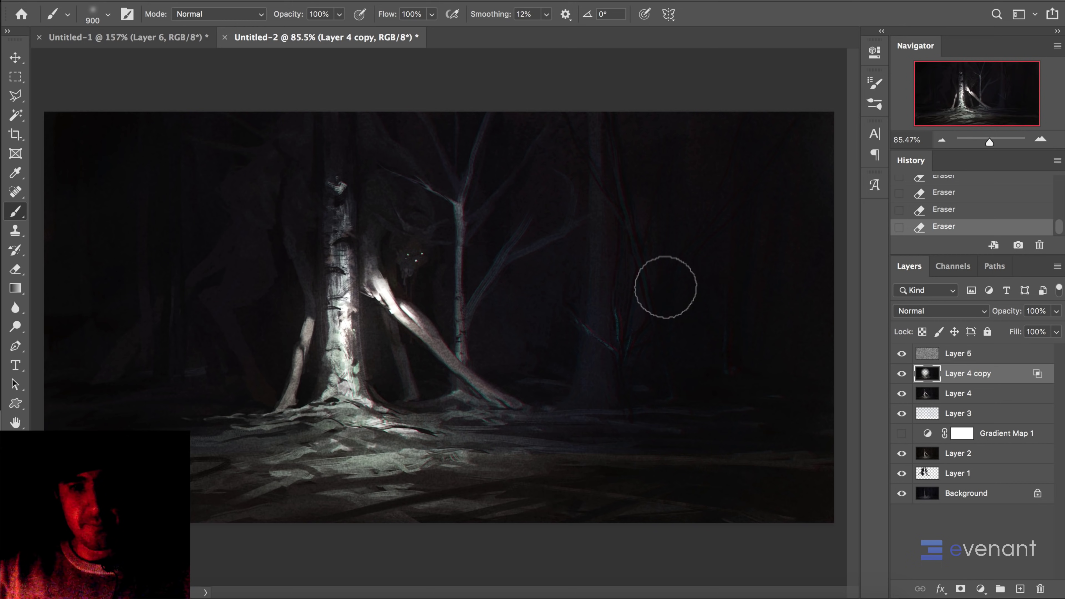
- Choose a 15 px brush and sample a dark color beside the creature's face
right_click(637, 286)
click(785, 428)
click(814, 425)
alt+click(413, 255)
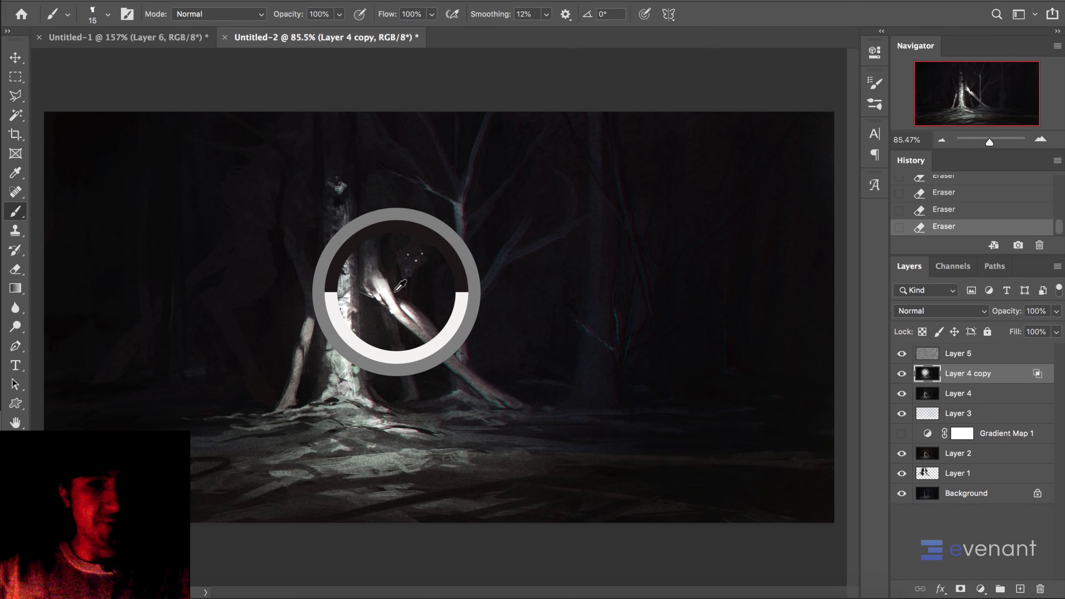
scroll(532, 322, down, 3)
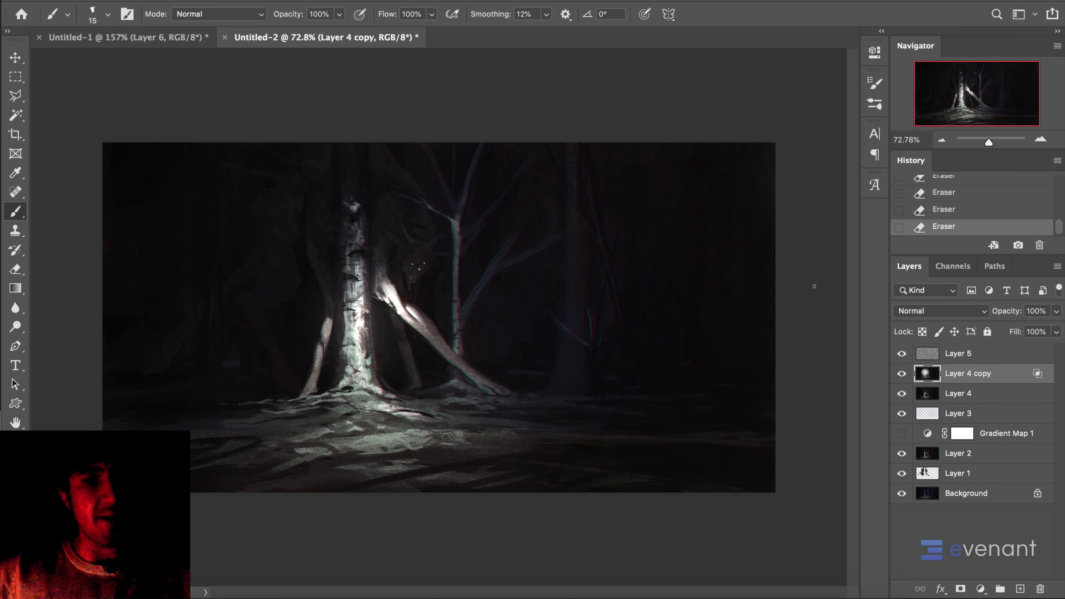
- Flip the canvas horizontally and erase more of Layer 4 copy over the creature, the thin tree and the trunk
key(ctrl+shift+h)
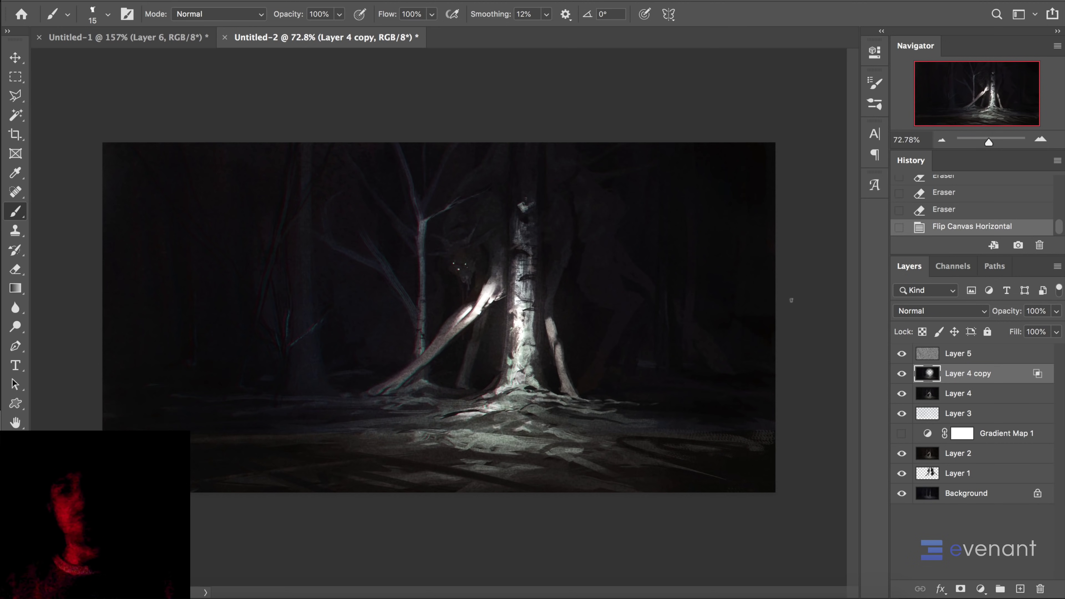
mouse_move(472, 251)
mouse_down()
mouse_move(434, 247)
mouse_move(458, 286)
mouse_up()
drag(431, 341, 435, 330)
drag(563, 264, 510, 257)
- Stamp all visible layers into a new layer above the noise layer, Layer 5
click(991, 359)
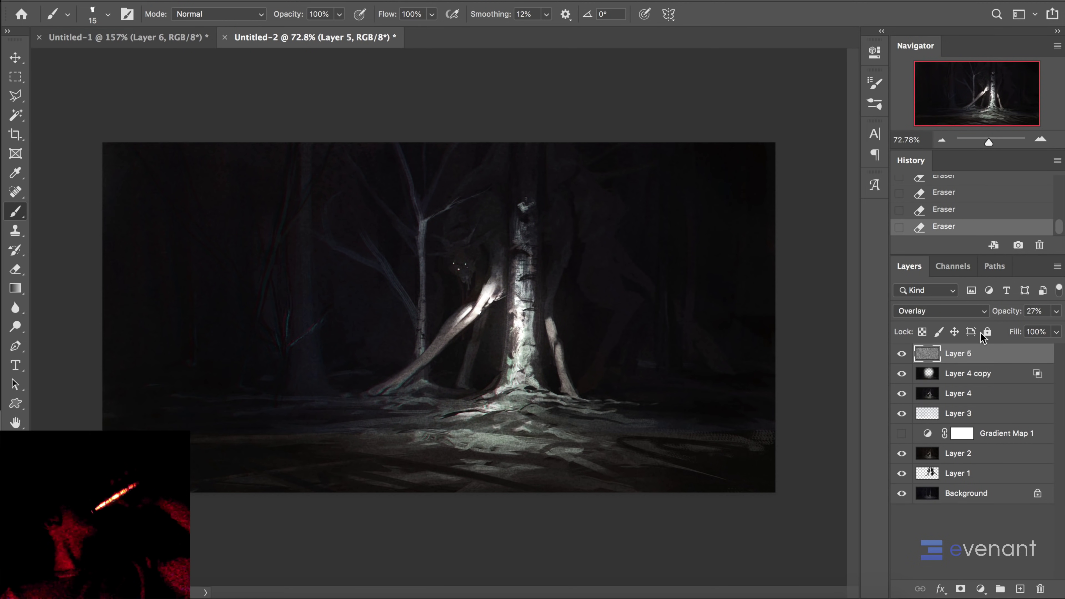
key(super+alt+shift+n)
key(super+alt+shift+e)
click(374, 1)
mouse_move(345, 1)
key(Escape)
- Brighten the merged layer with Levels, setting the midtone input to 1.13
key(super+l)
drag(849, 364, 842, 364)
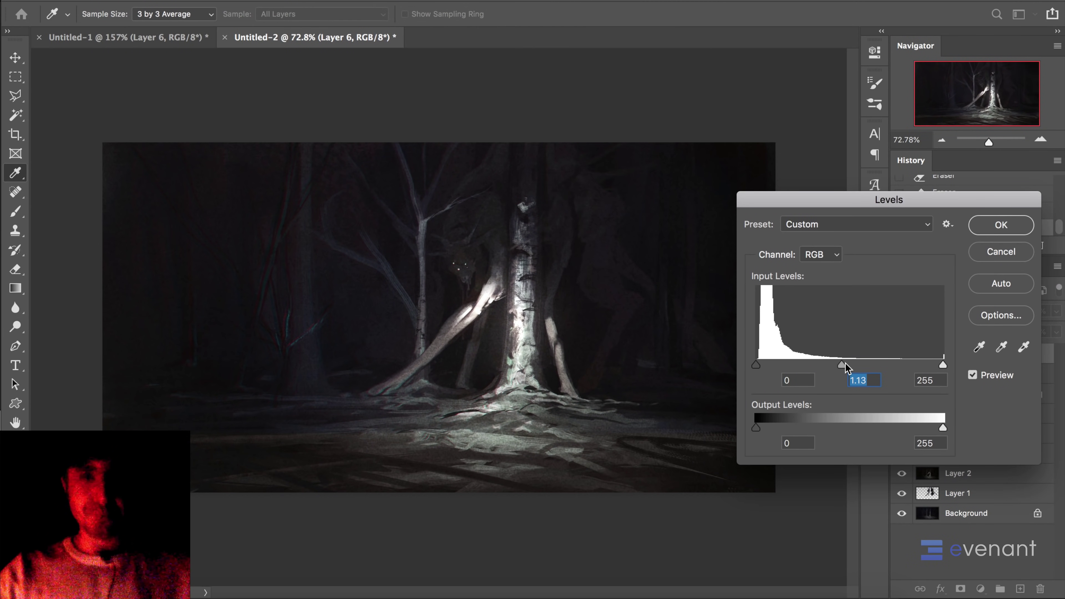
click(987, 224)
click(342, 0)
key(Escape)
- Sample a dark background color and paint subtle strokes on the dim trunk, branches and ground at the left of the forest
alt+click(268, 278)
mouse_move(271, 267)
mouse_down()
mouse_move(262, 297)
mouse_move(264, 287)
mouse_up()
drag(292, 156, 296, 199)
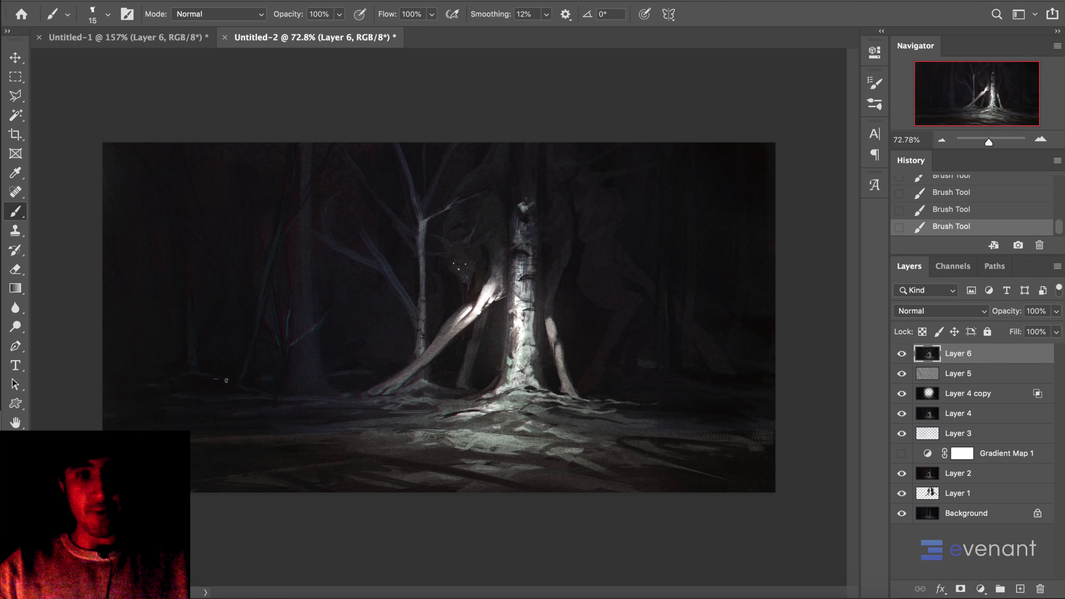
click(254, 375)
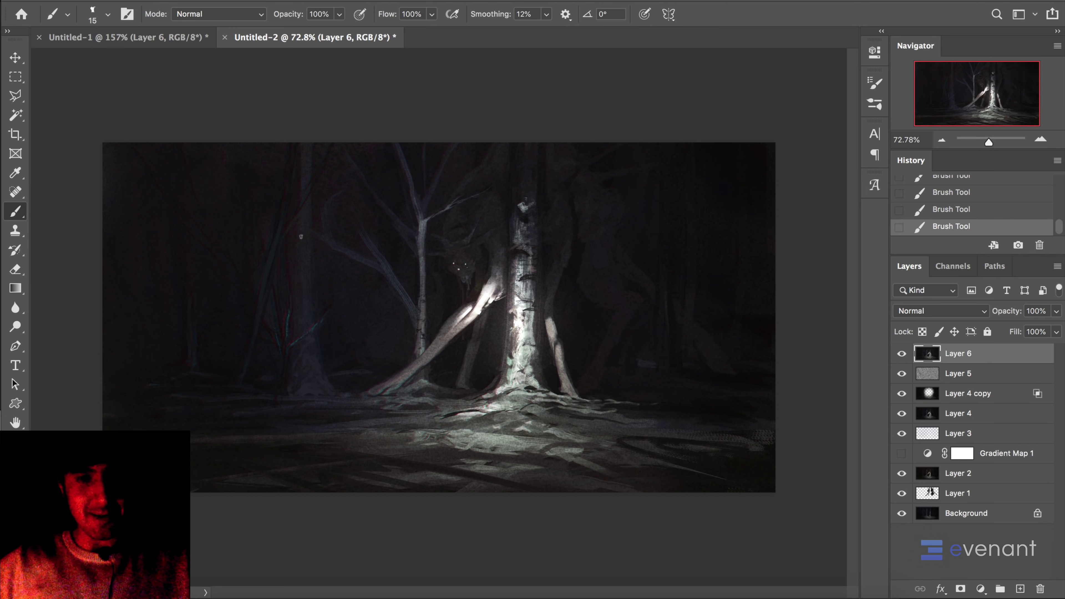
scroll(615, 287, up, 3)
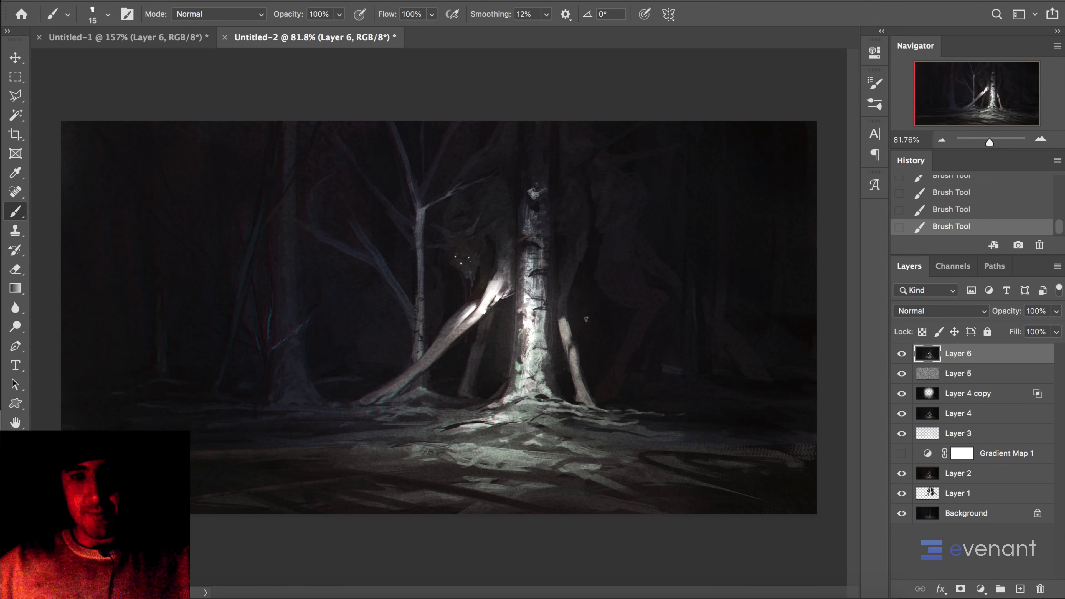
- Sharpen the merged layer using Unsharp Mask with an amount of 97% and a radius of 1.5 px
click(299, 0)
mouse_move(344, 0)
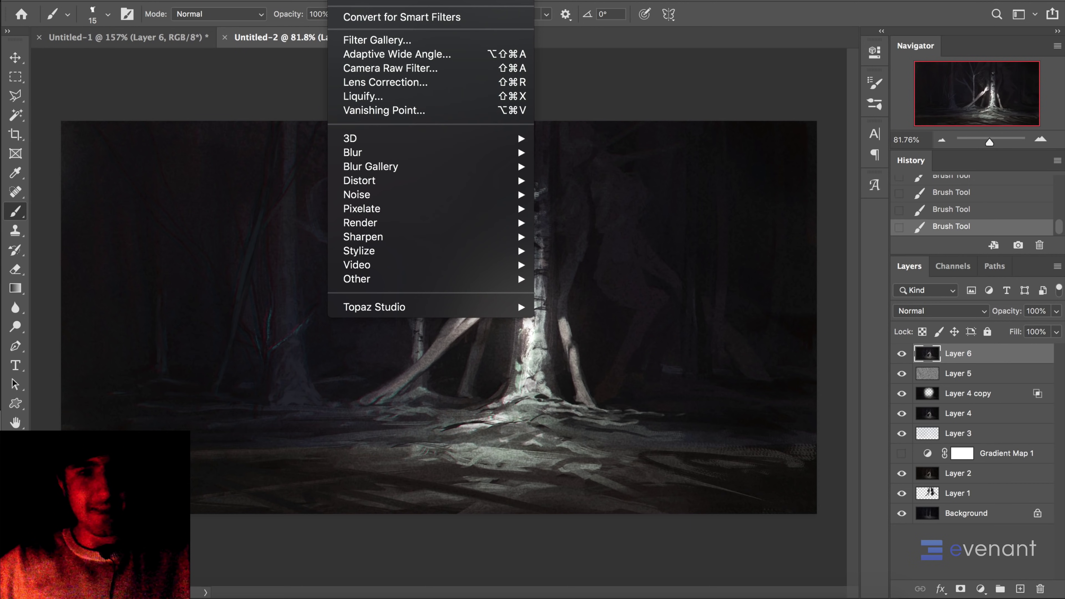
mouse_move(394, 224)
click(589, 307)
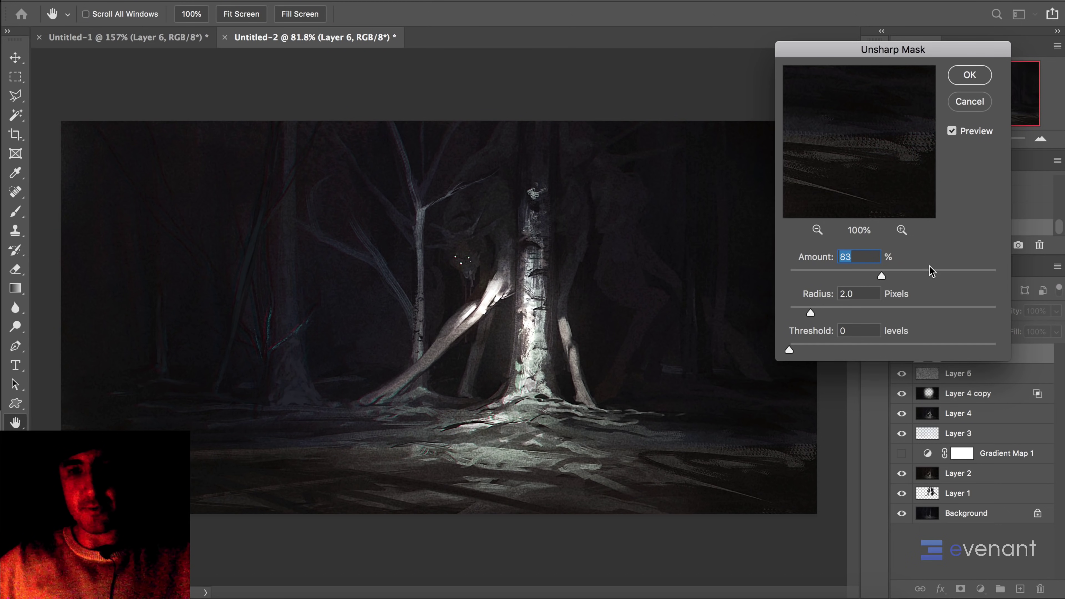
drag(930, 272, 916, 277)
drag(809, 313, 806, 311)
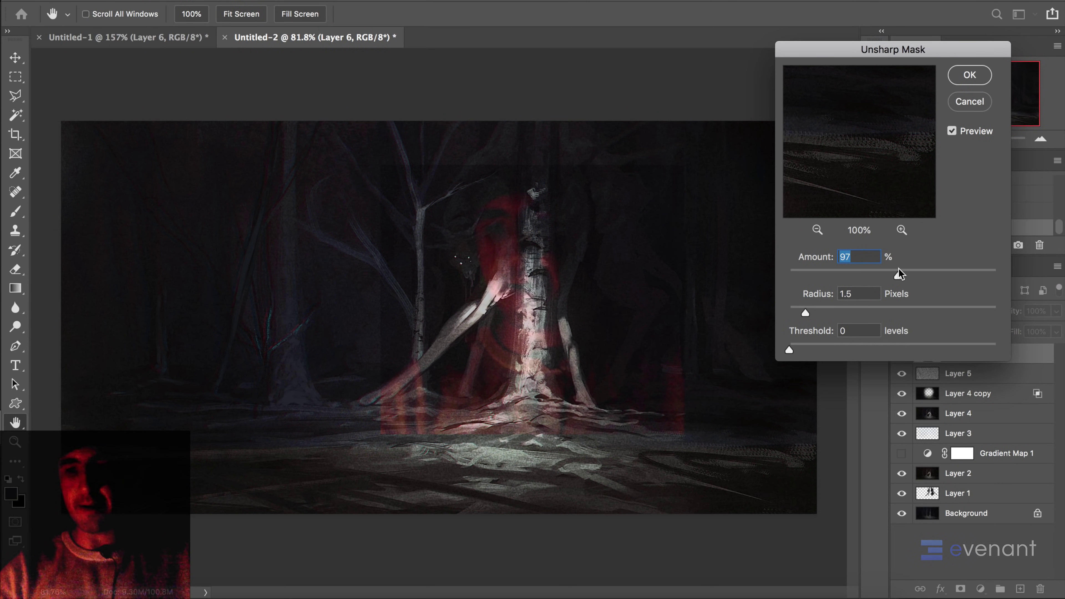